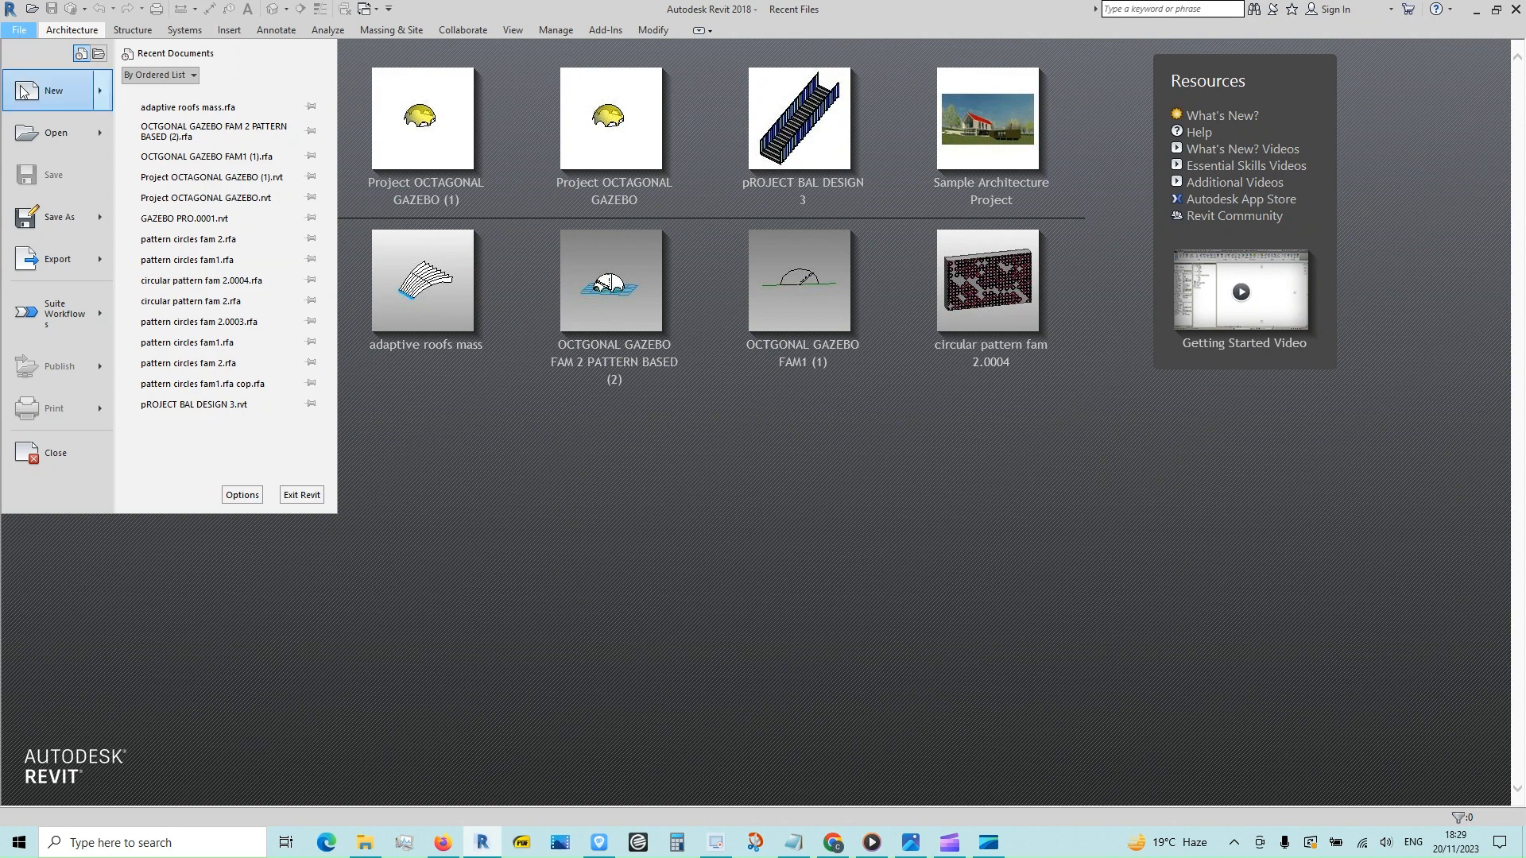
- Create a new family from the English template Metric Curtain Panel Pattern Based.rft
mouse_move(56, 91)
left_click(193, 127)
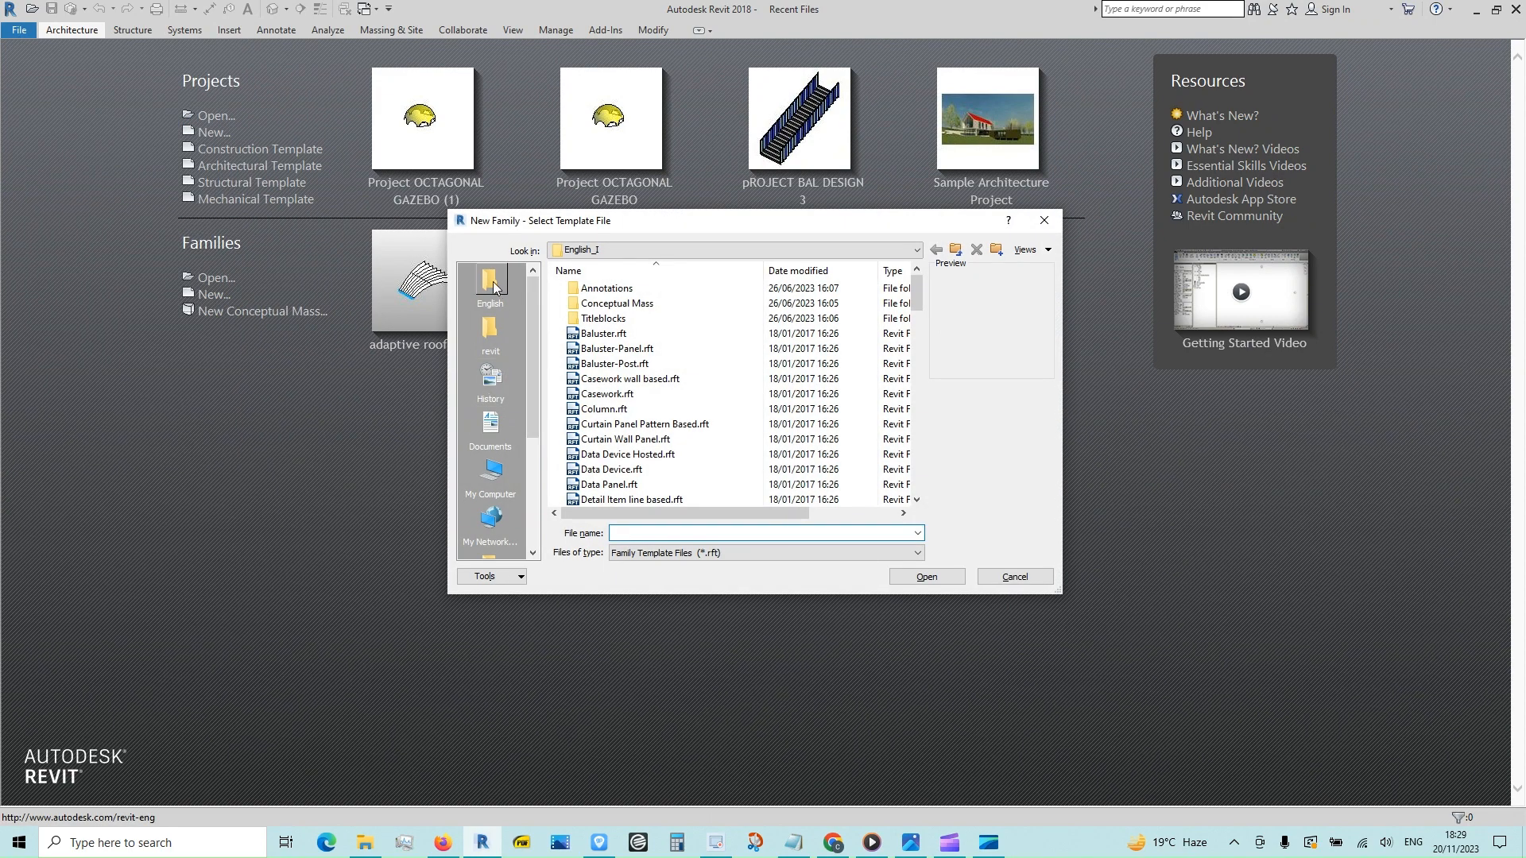
left_click(493, 286)
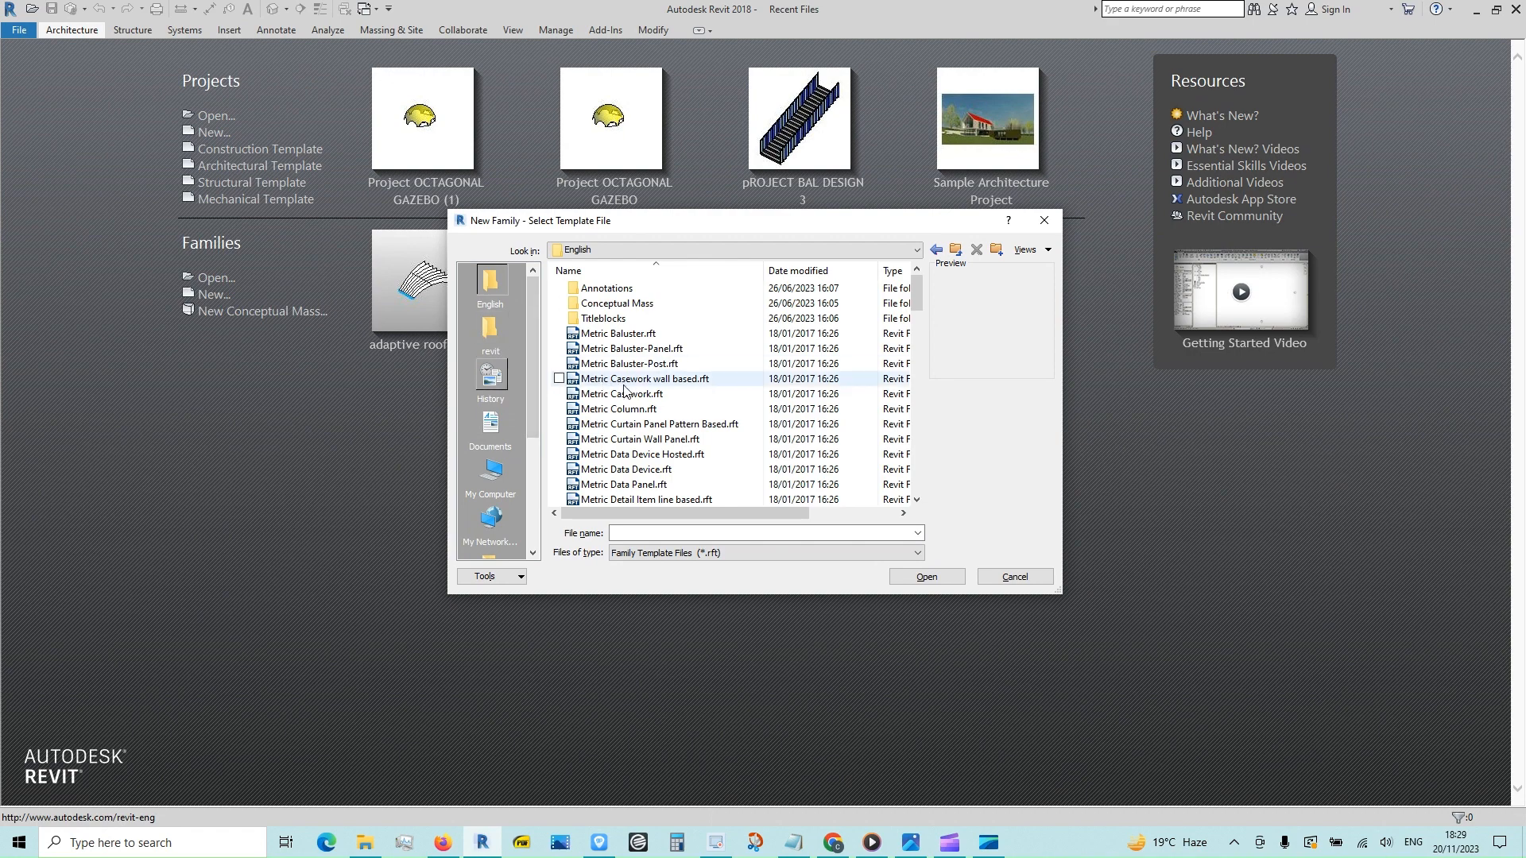
left_click(644, 426)
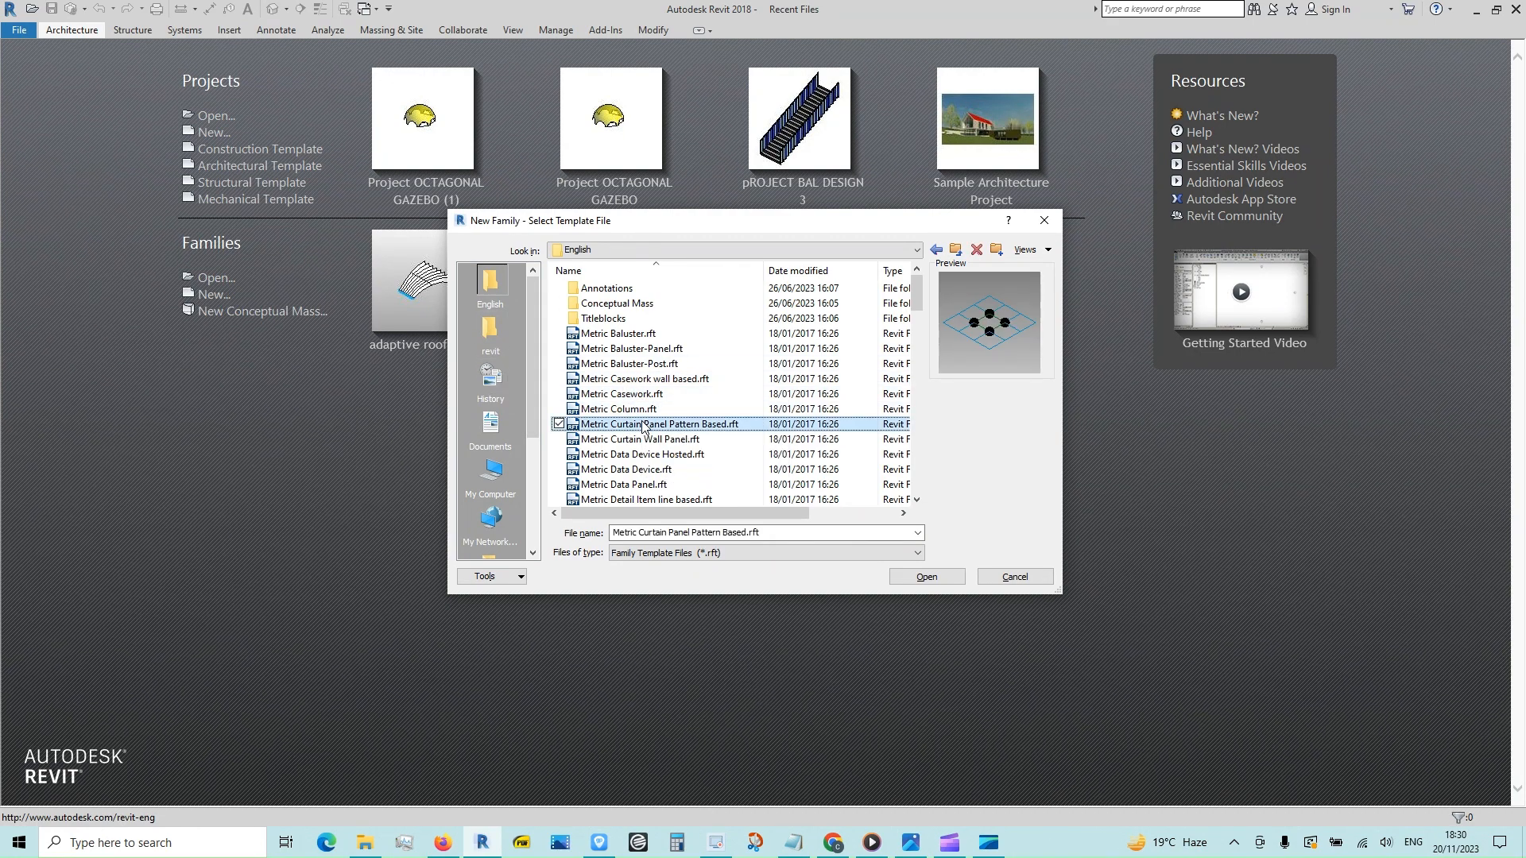
left_click(927, 578)
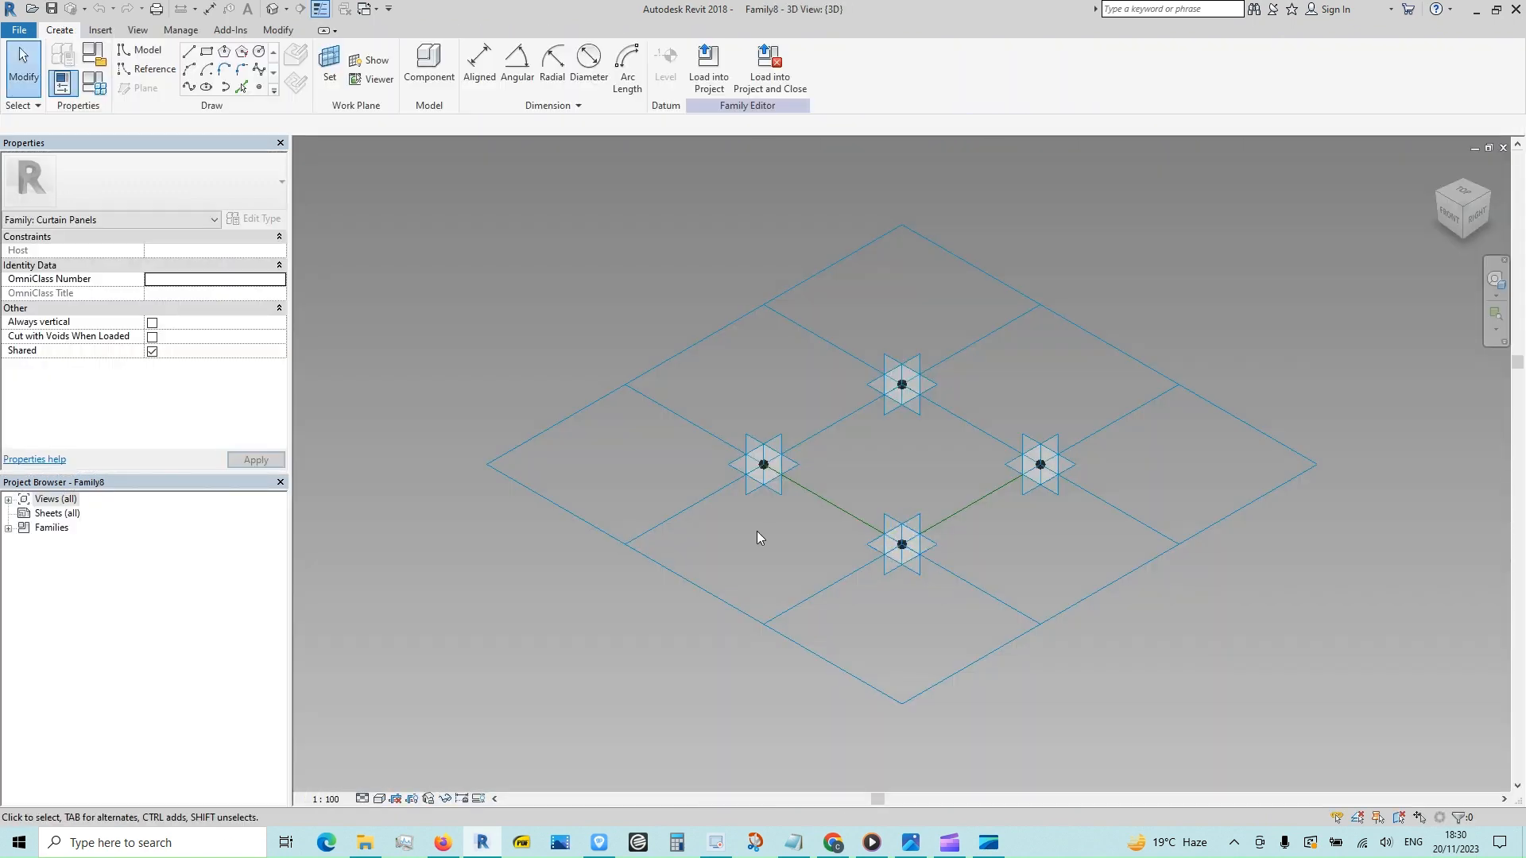
- Change the tile pattern grid from Rectangle to the Octagon pattern
left_click(654, 555)
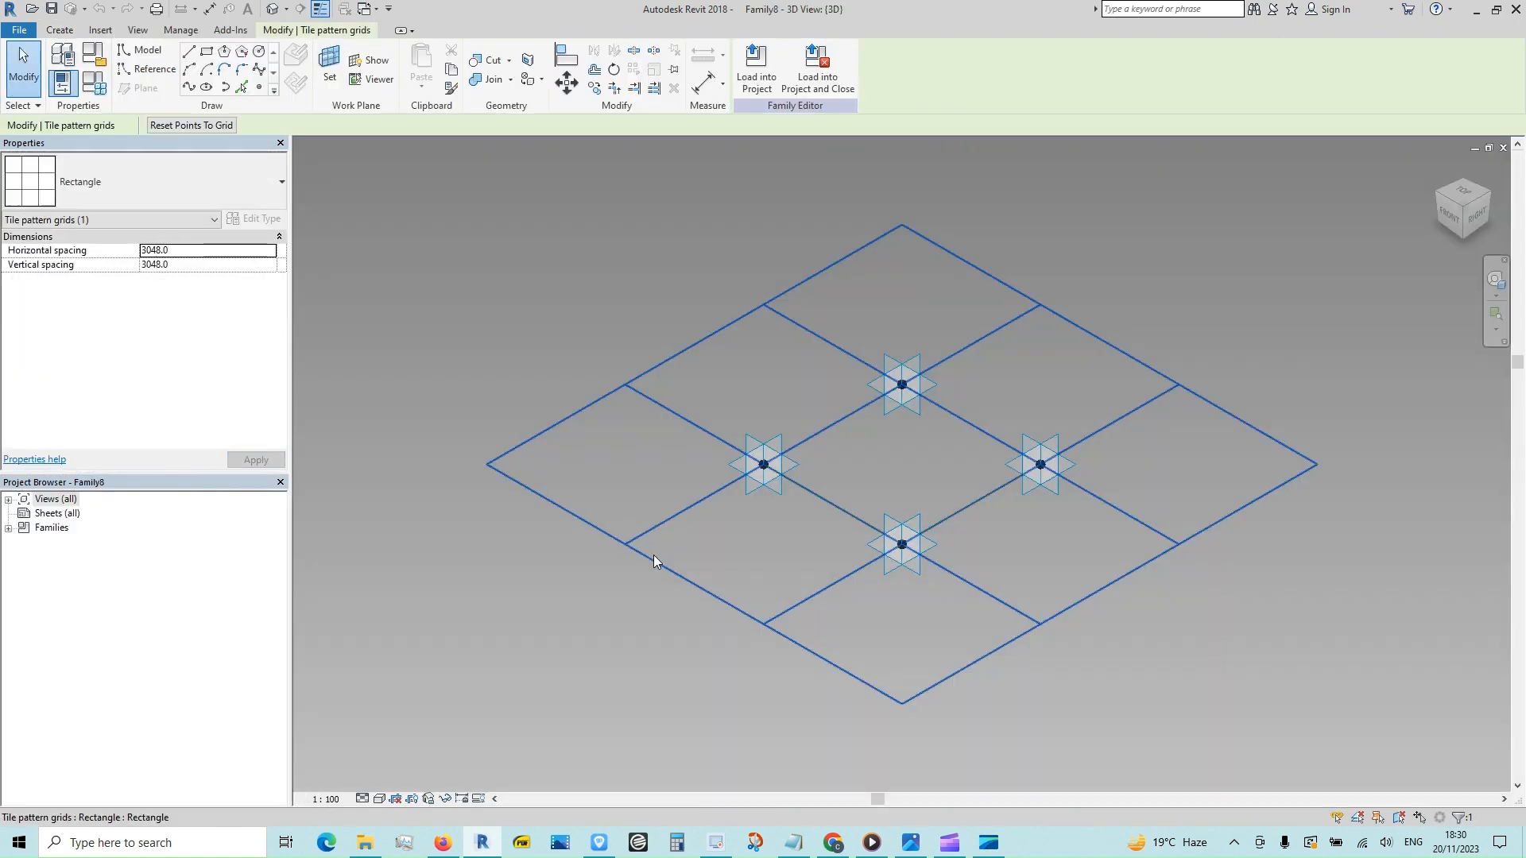
left_click(279, 186)
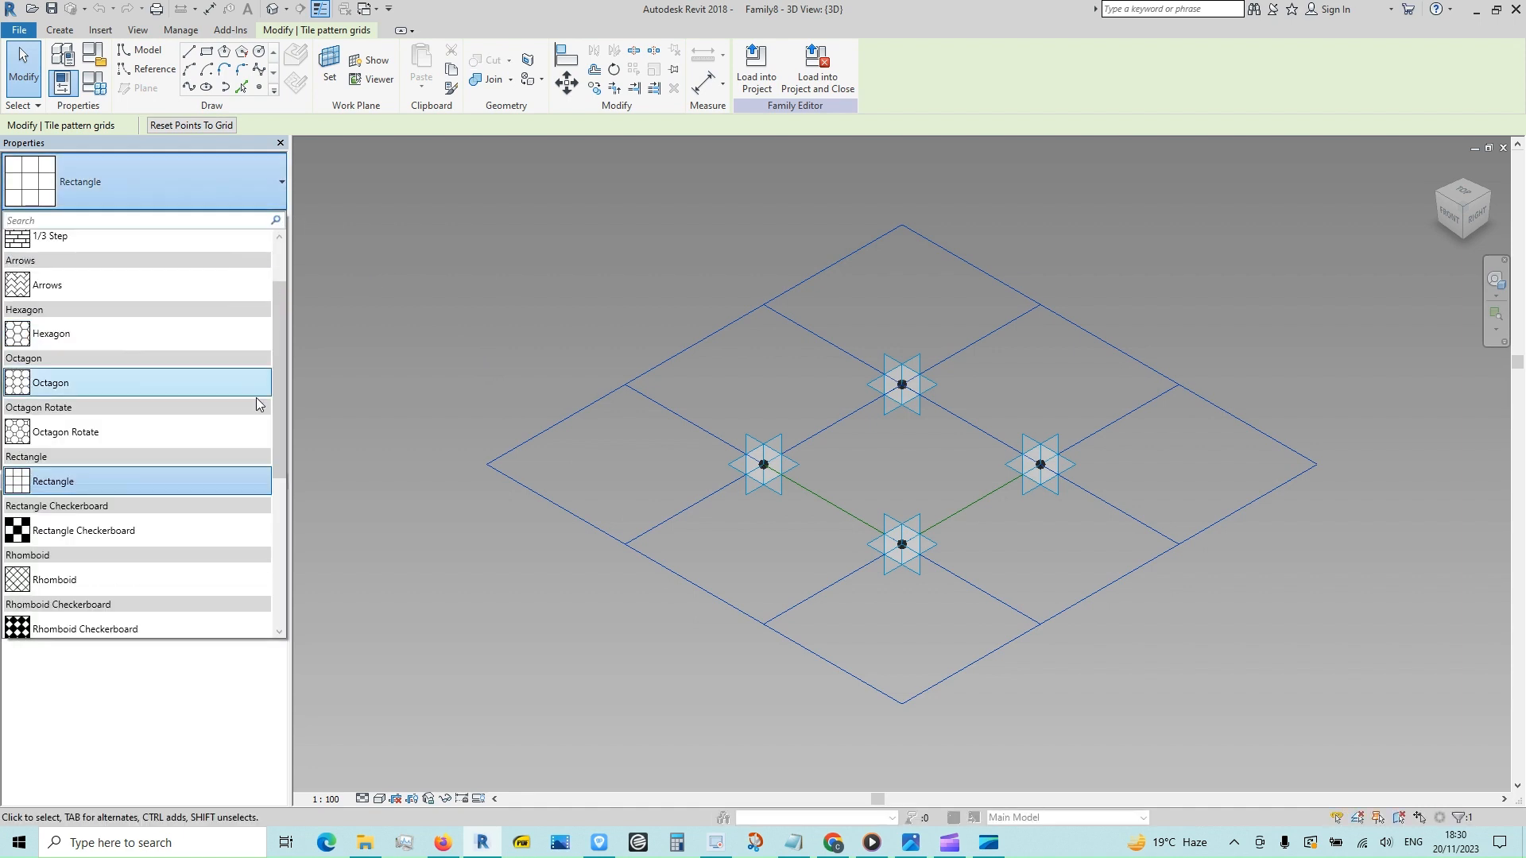
scroll(272, 527, "down", 2)
scroll(272, 527, "down", 4)
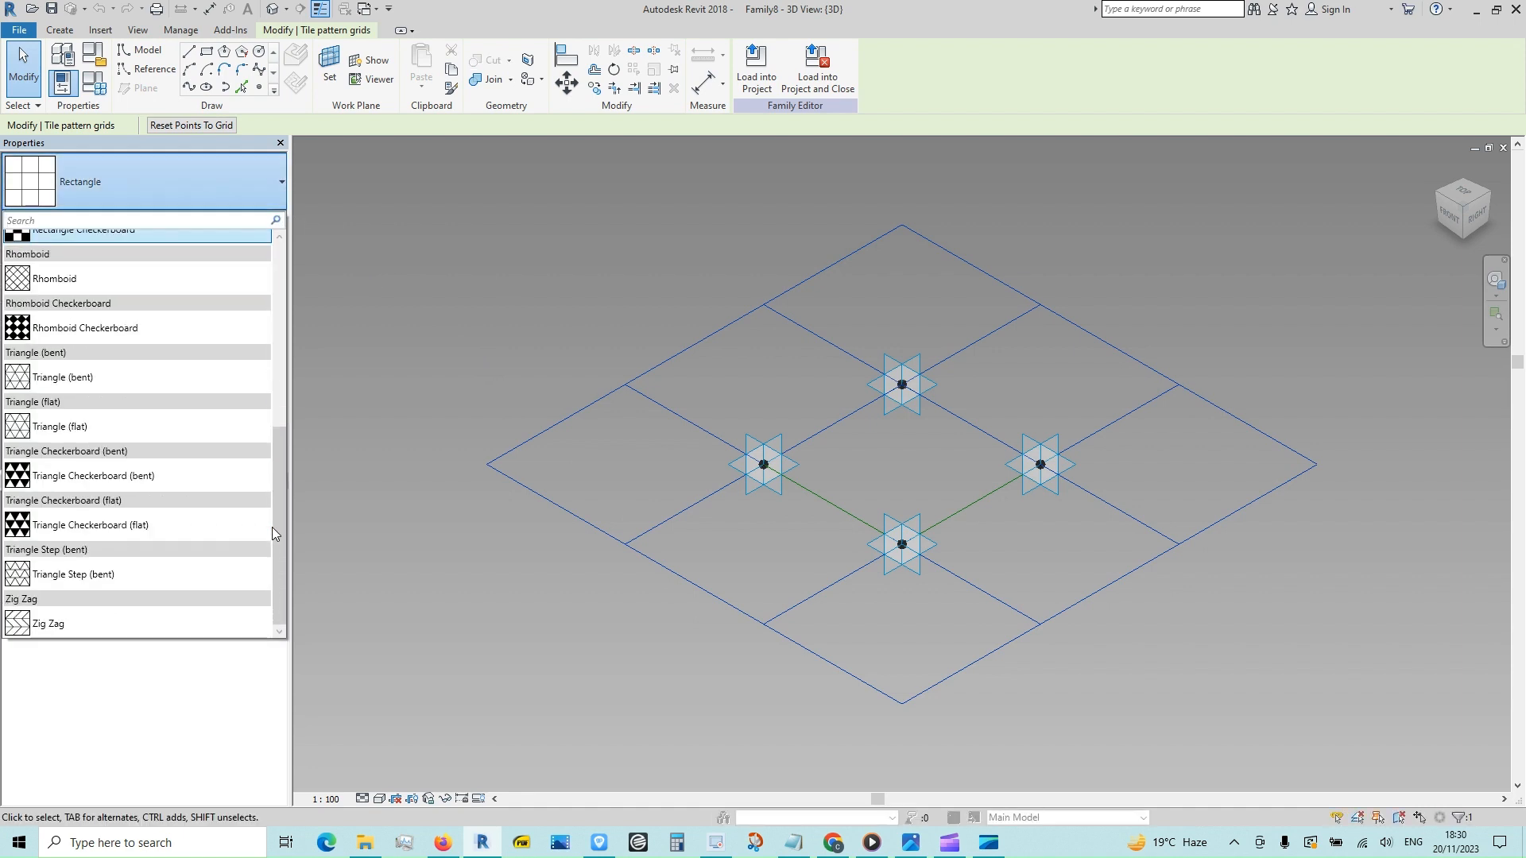
scroll(271, 527, "up", 5)
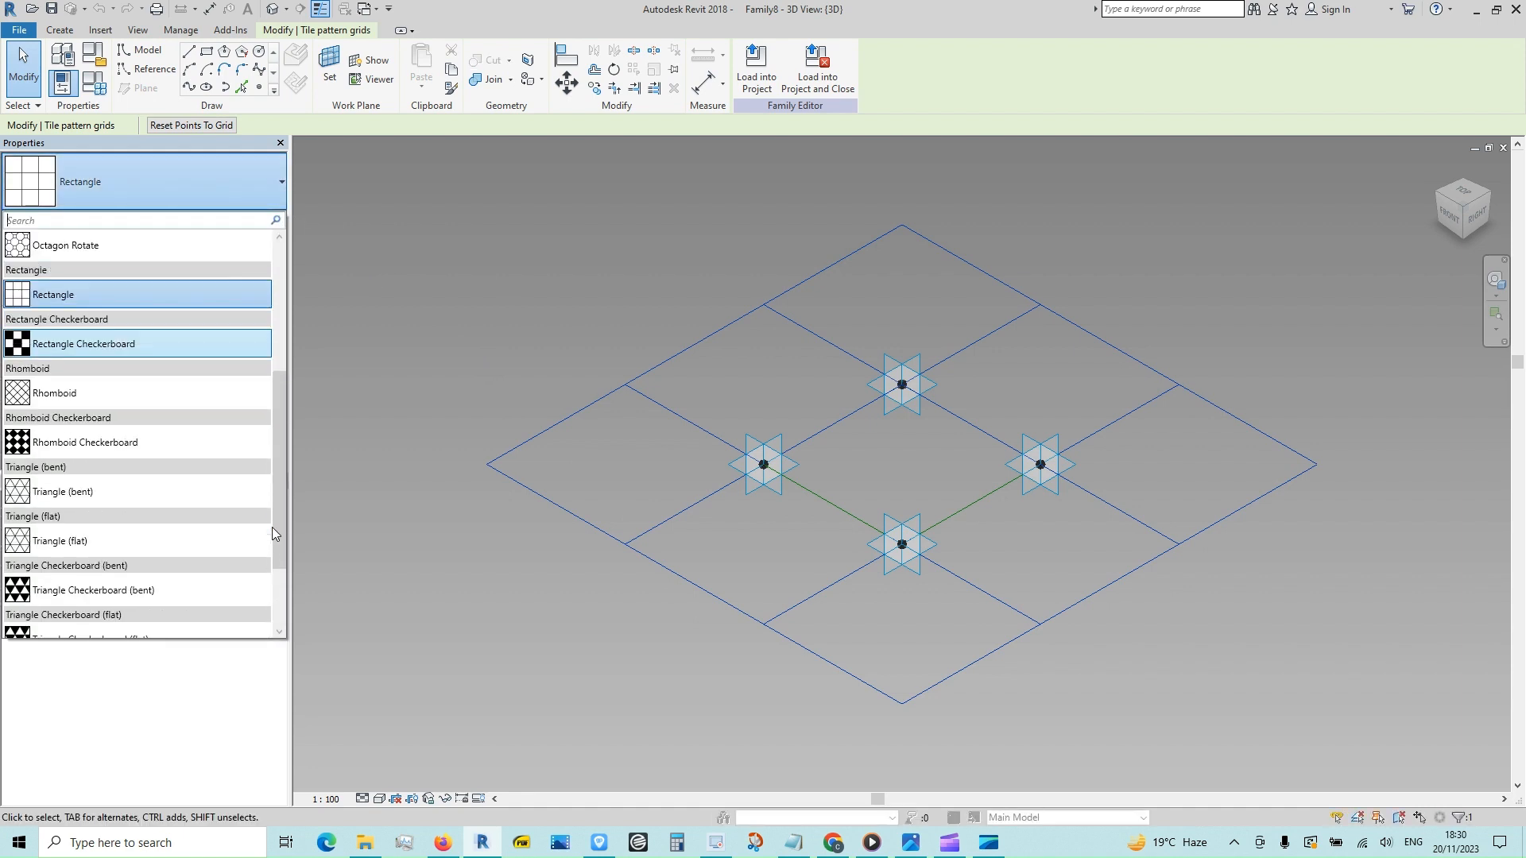
left_click(204, 288)
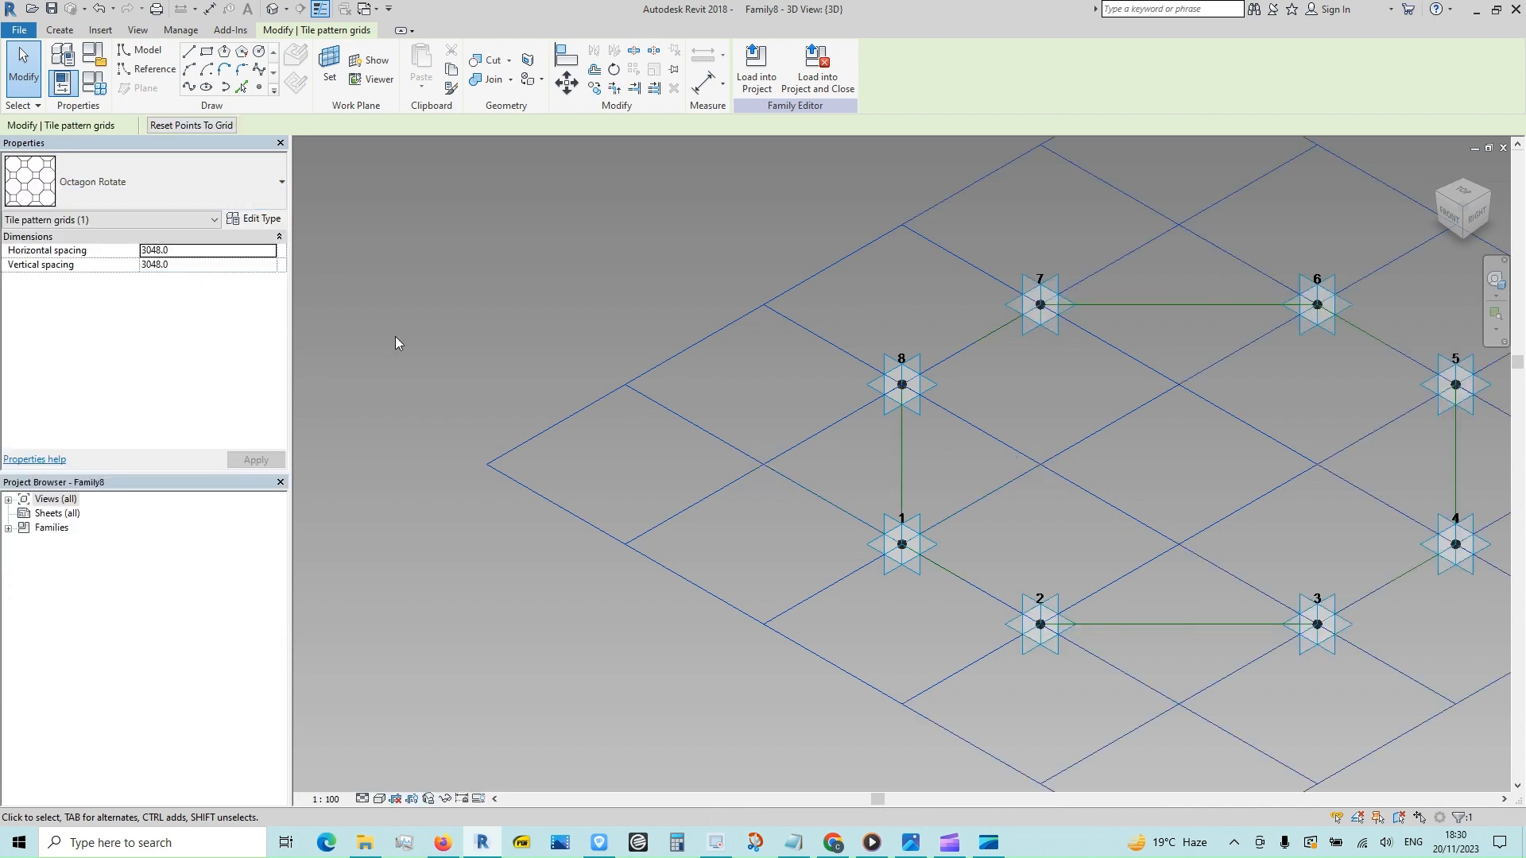
scroll(456, 358, "down", 4)
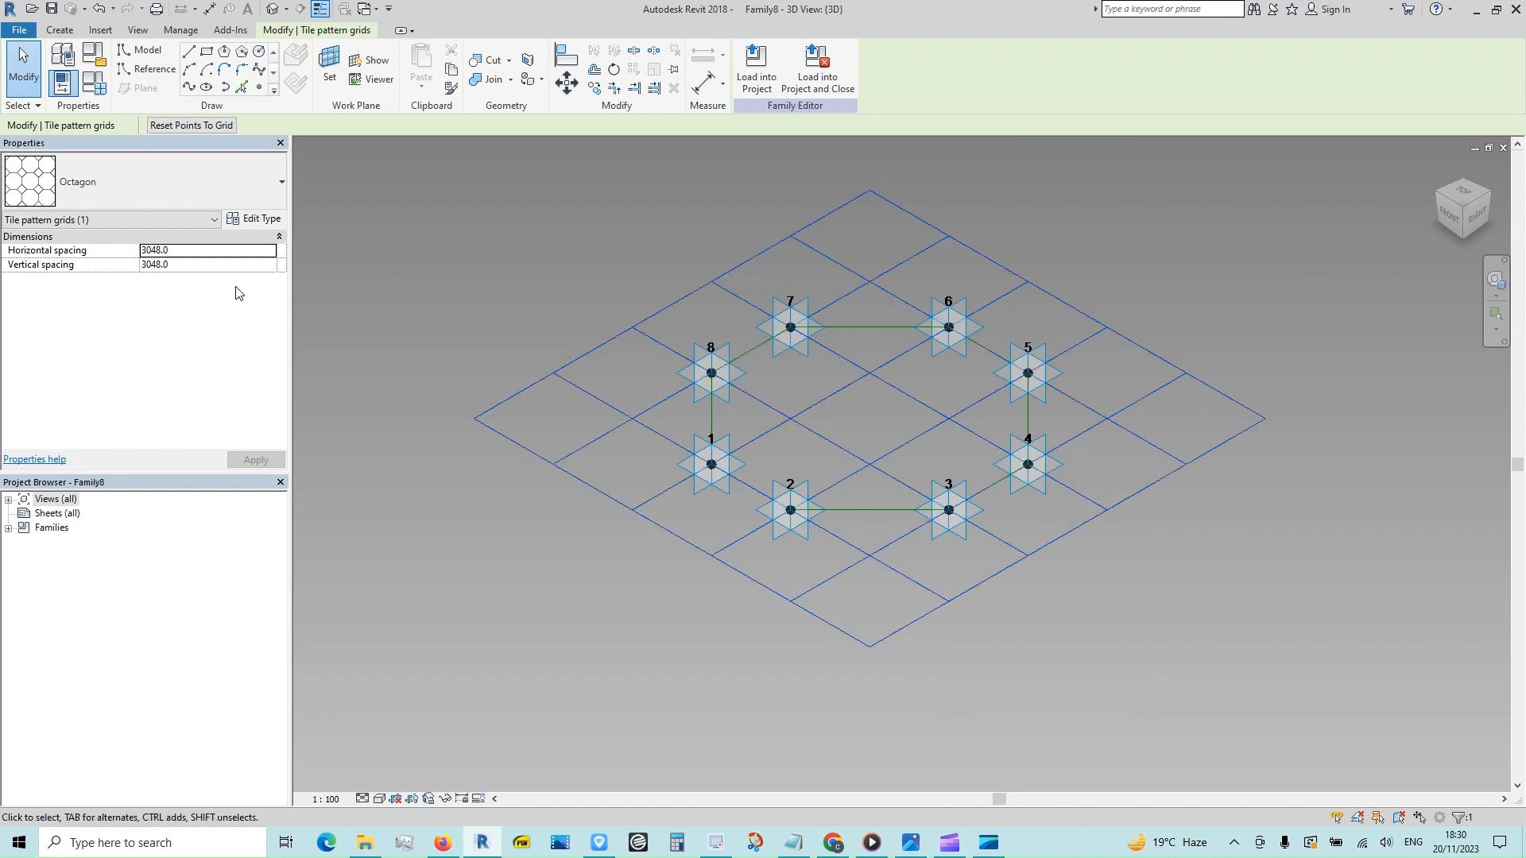
- Set both the horizontal and vertical spacing of the octagon pattern grid to 2000
left_click(217, 251)
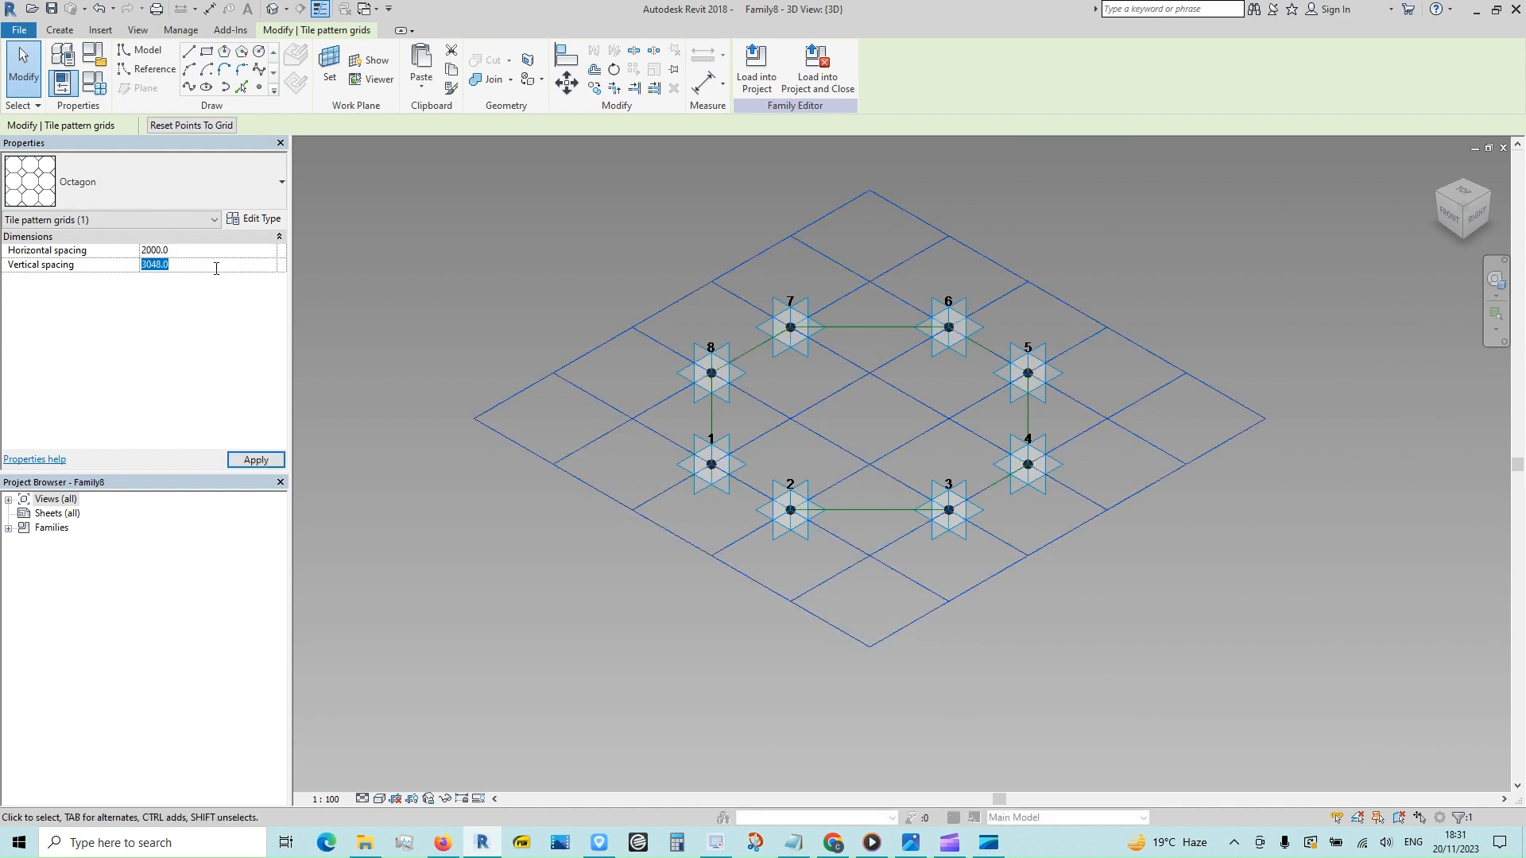
left_click(255, 460)
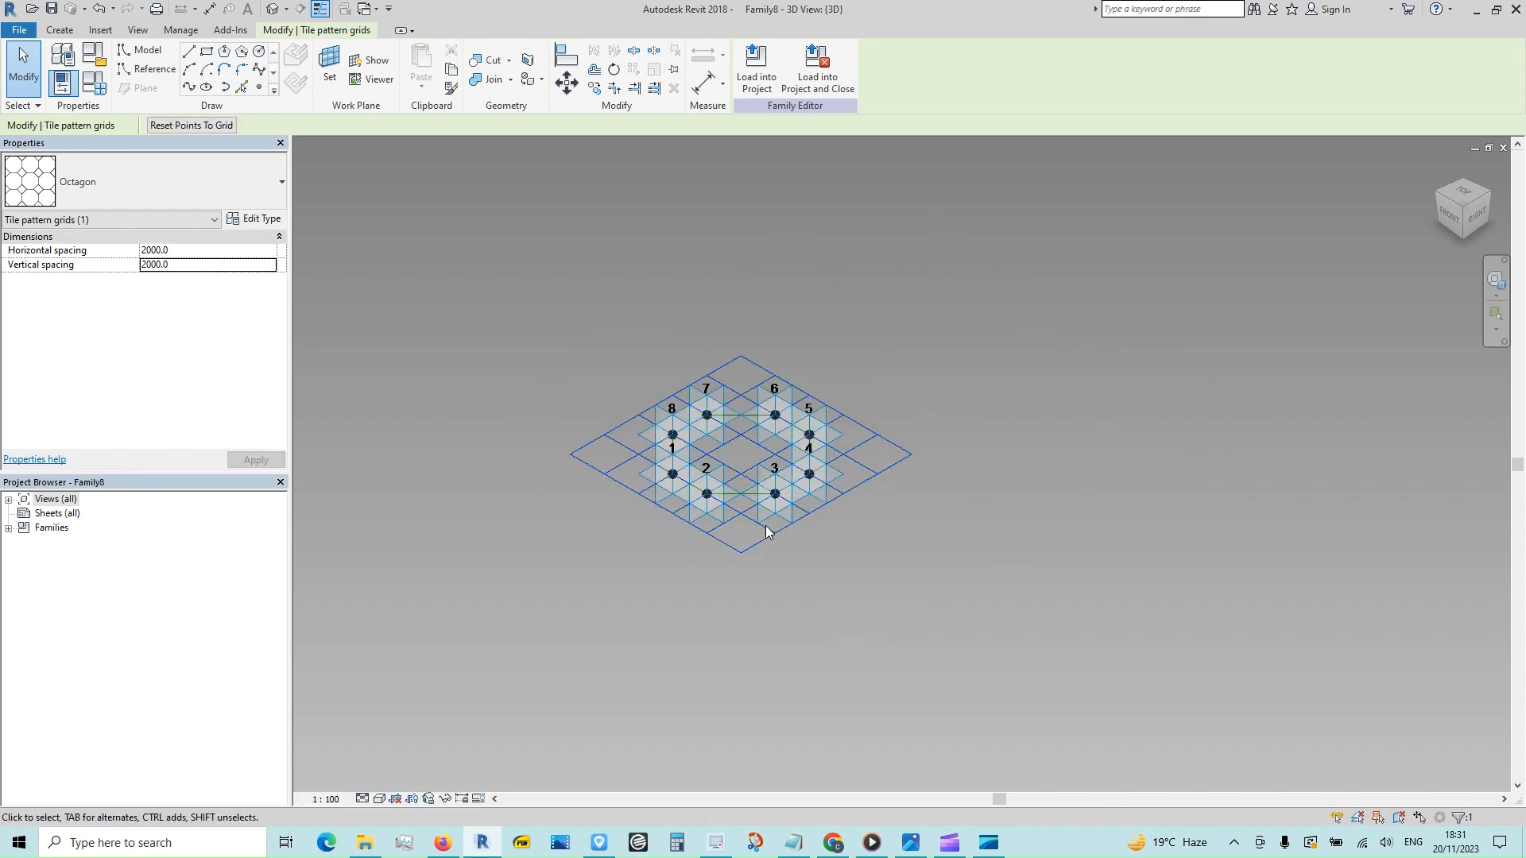
left_click(1465, 194)
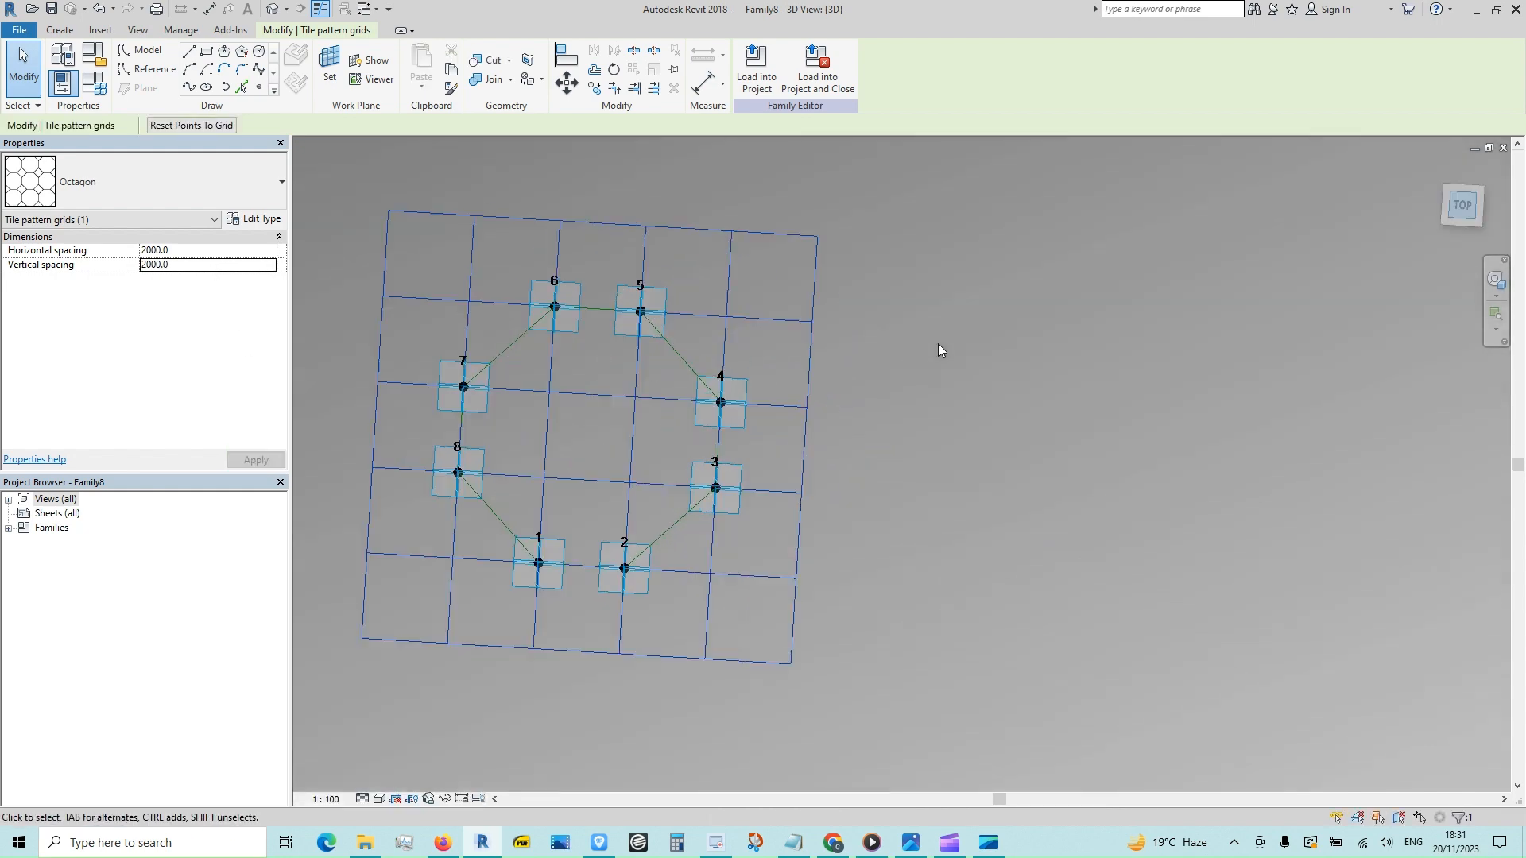
scroll(1272, 402, "up", 1)
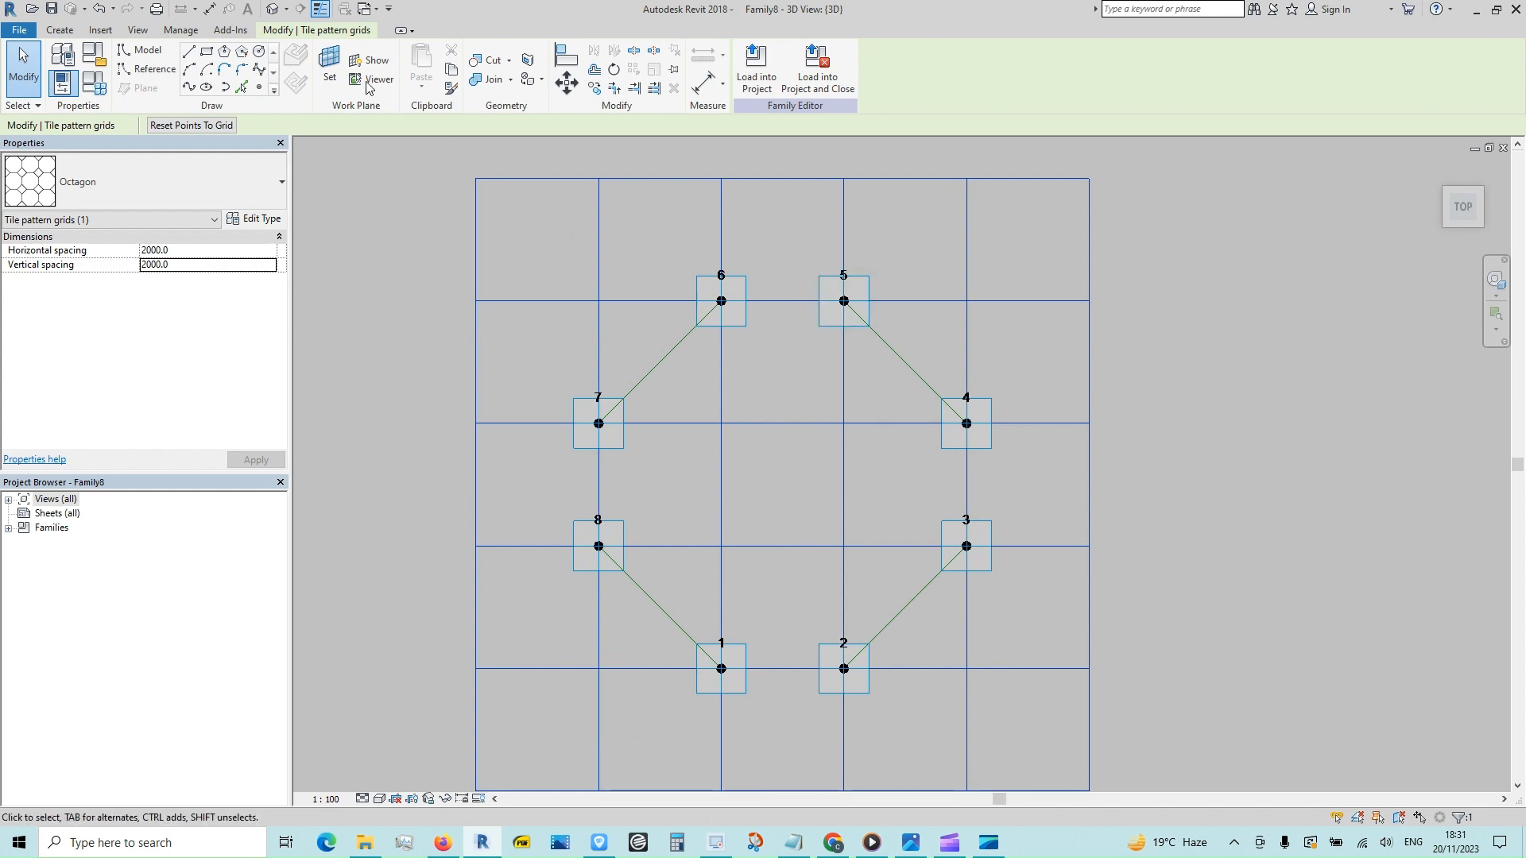
key("Escape")
- Set a vertical plane of placement point 6 as the work plane and place a reference point on that placement point
middle_click_drag(1113, 584, 1237, 337, "shift")
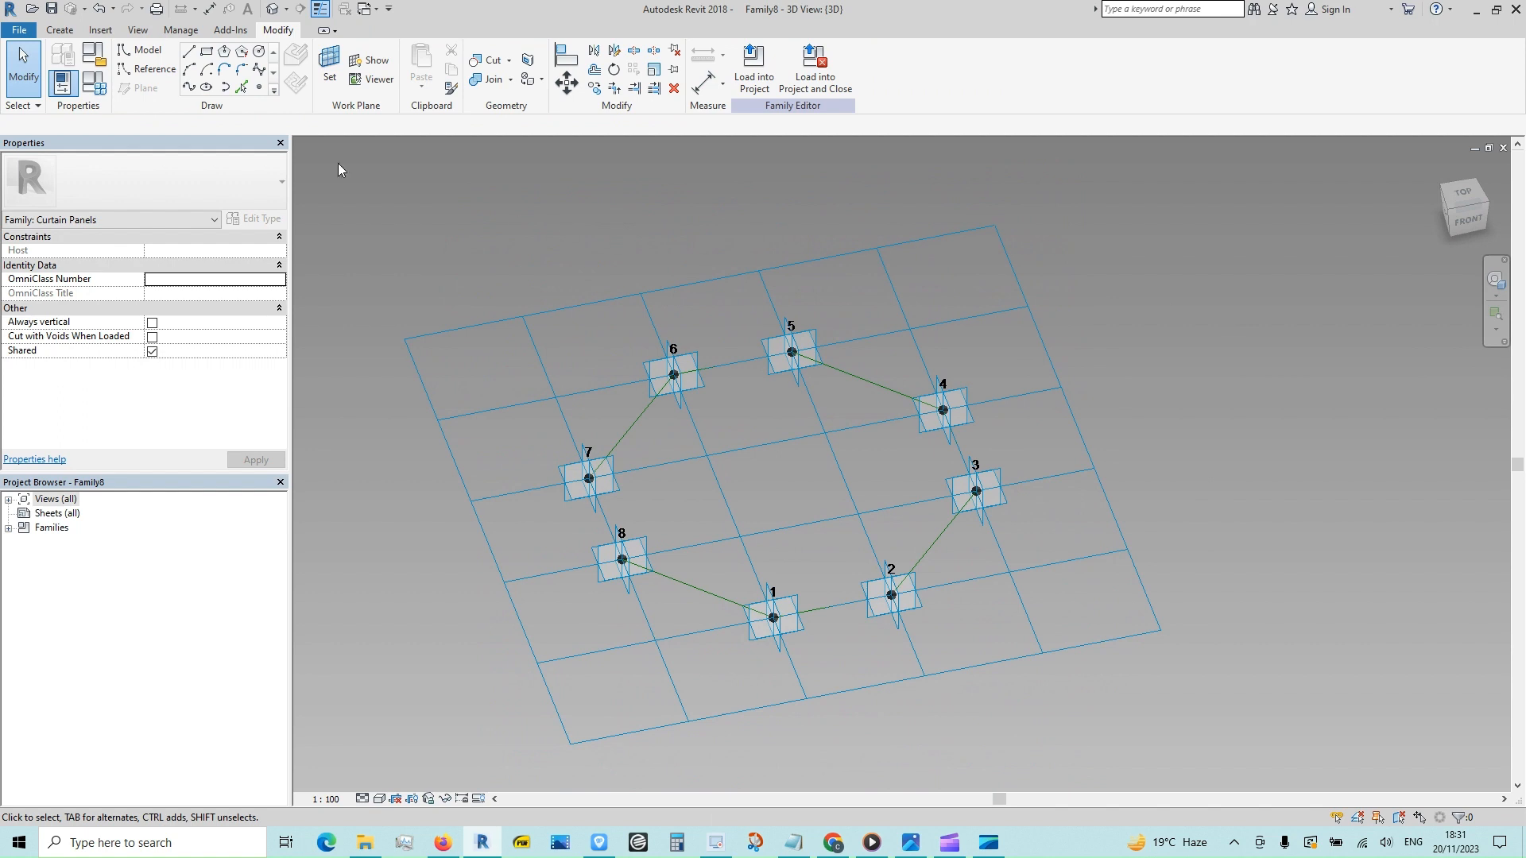
left_click(329, 65)
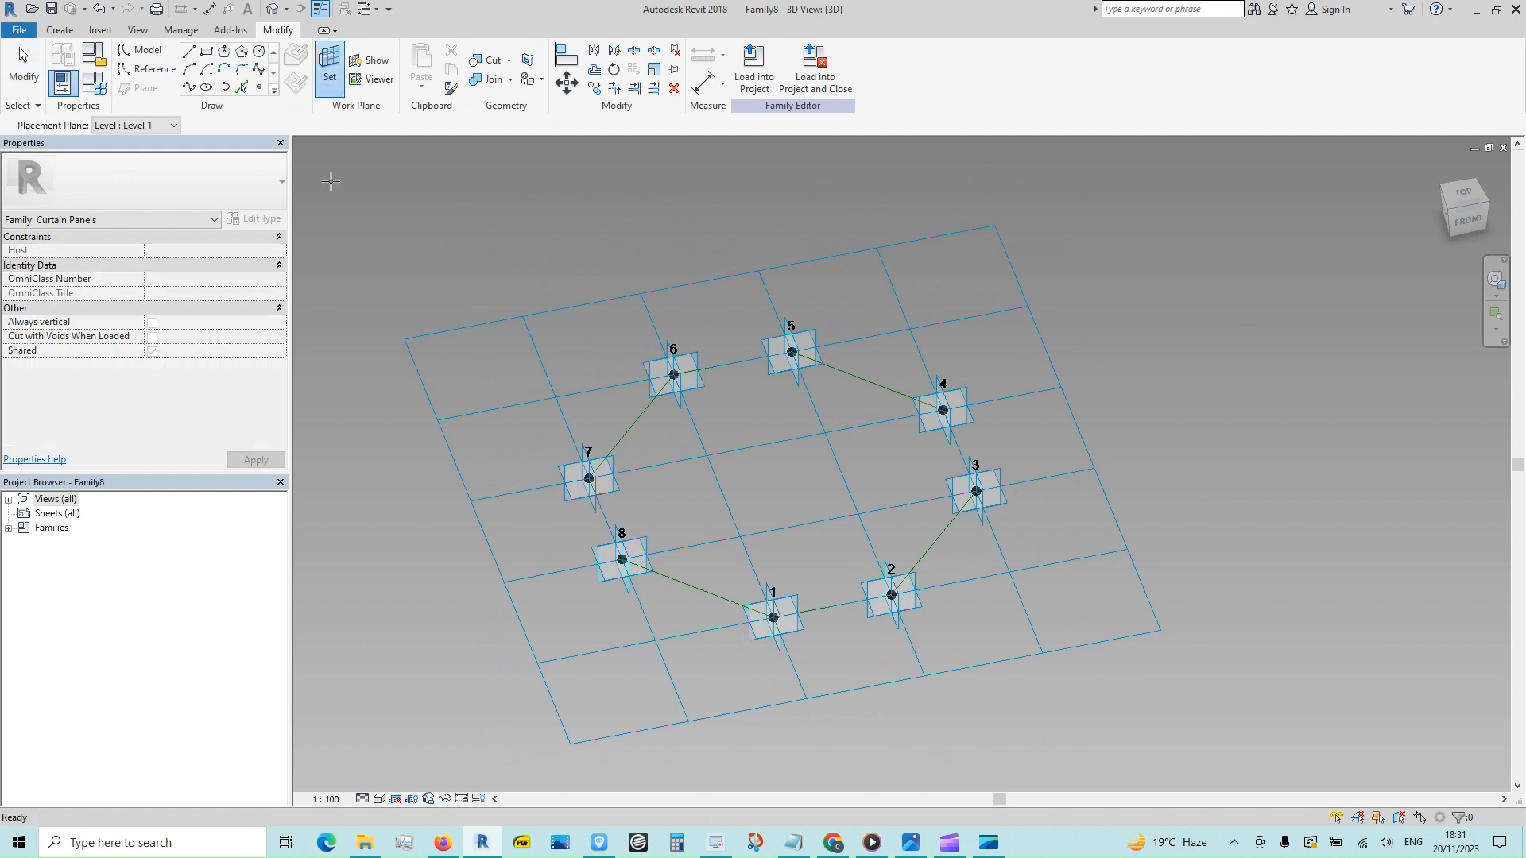
left_click(681, 408)
left_click(263, 87)
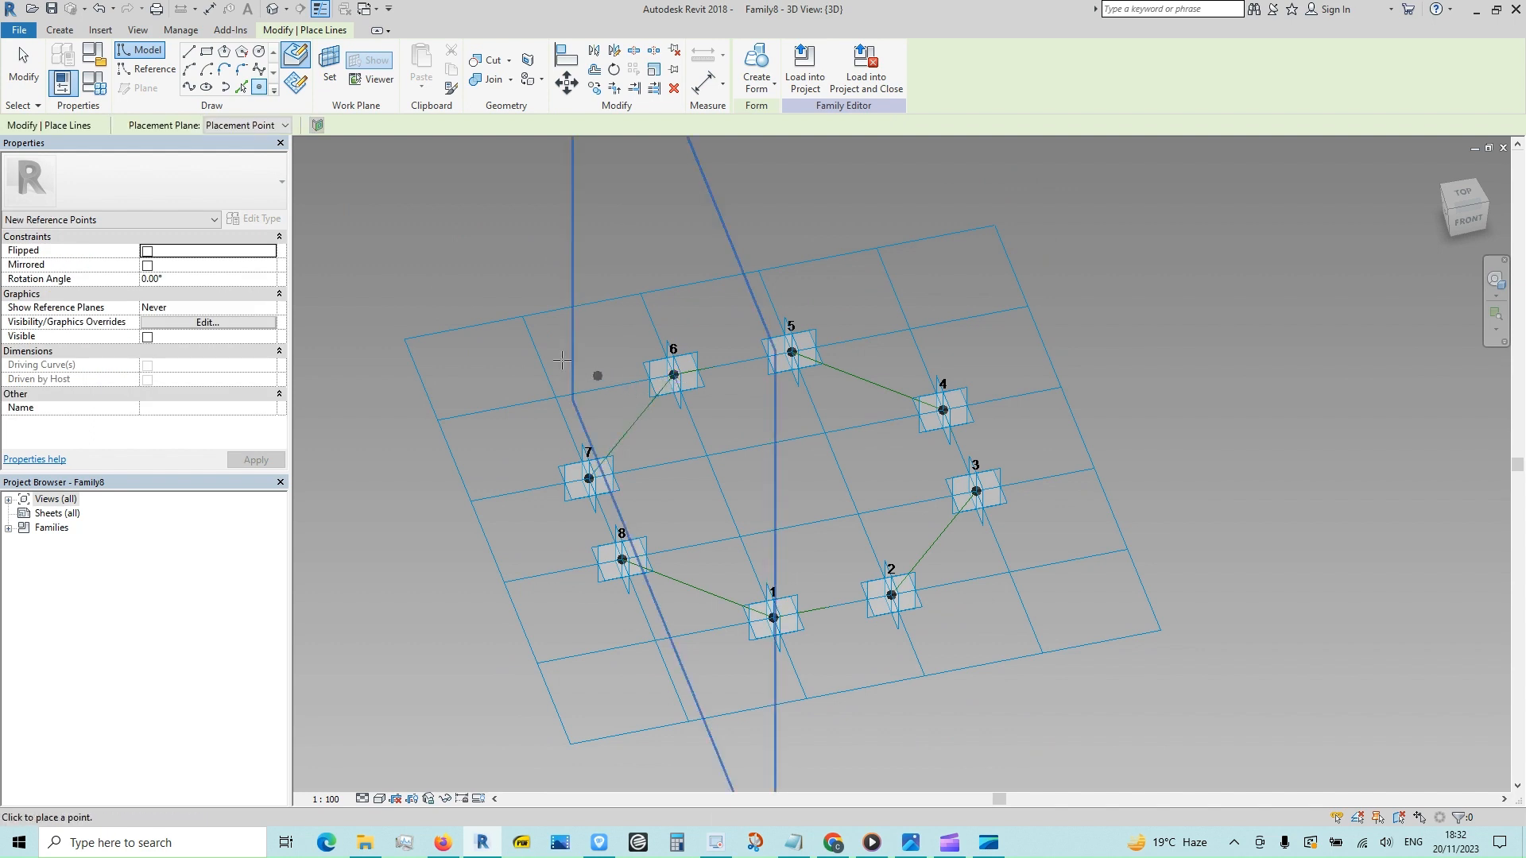
left_click(23, 67)
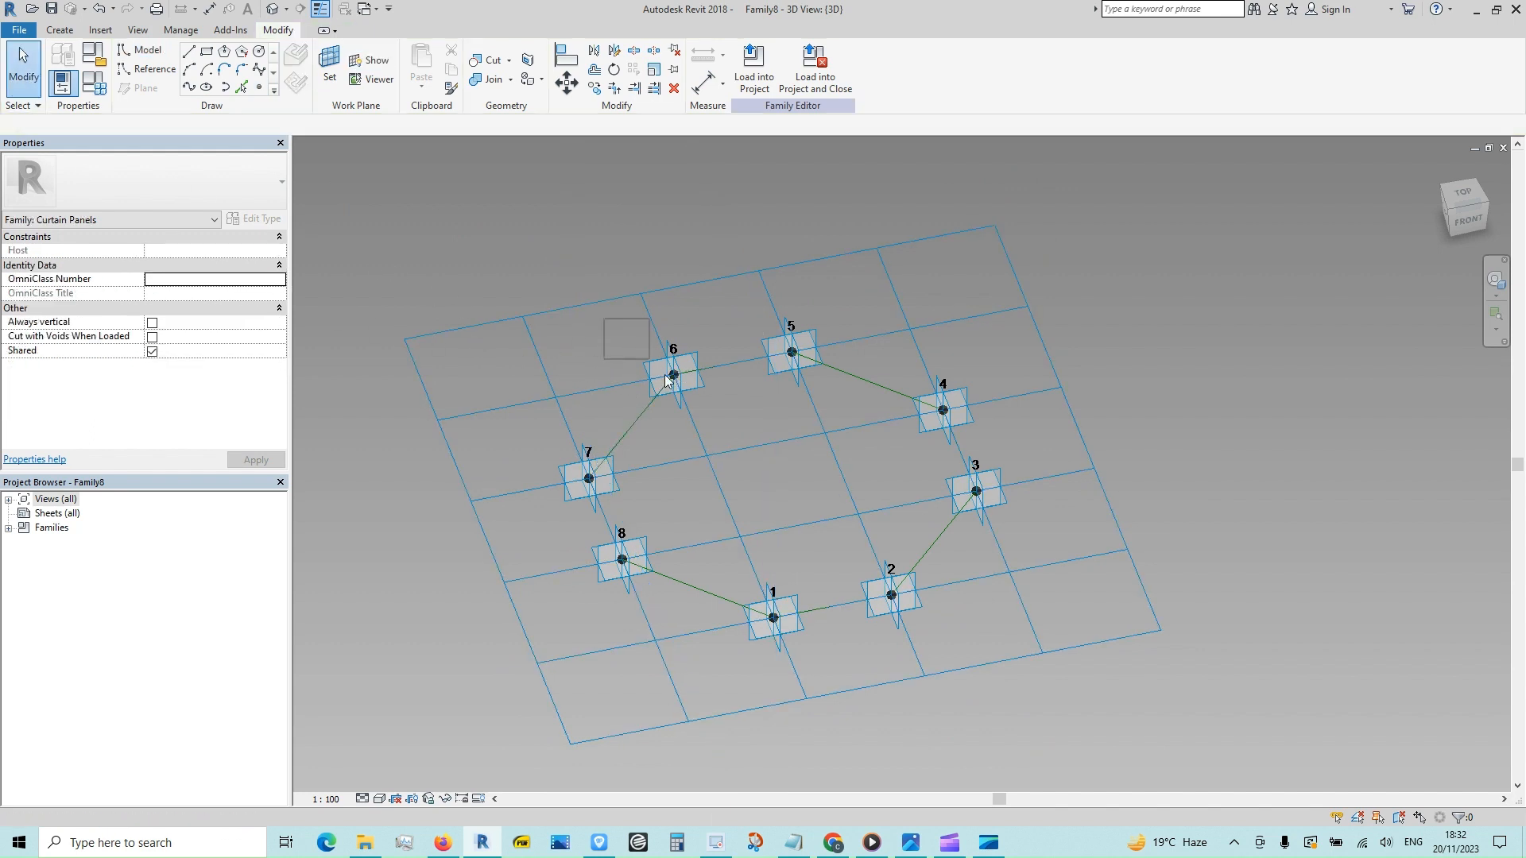
- Filter the selection at placement point 6 to its reference point and link its Offset to a new instance parameter named offset
left_click_drag(608, 318, 722, 409)
left_click(798, 77)
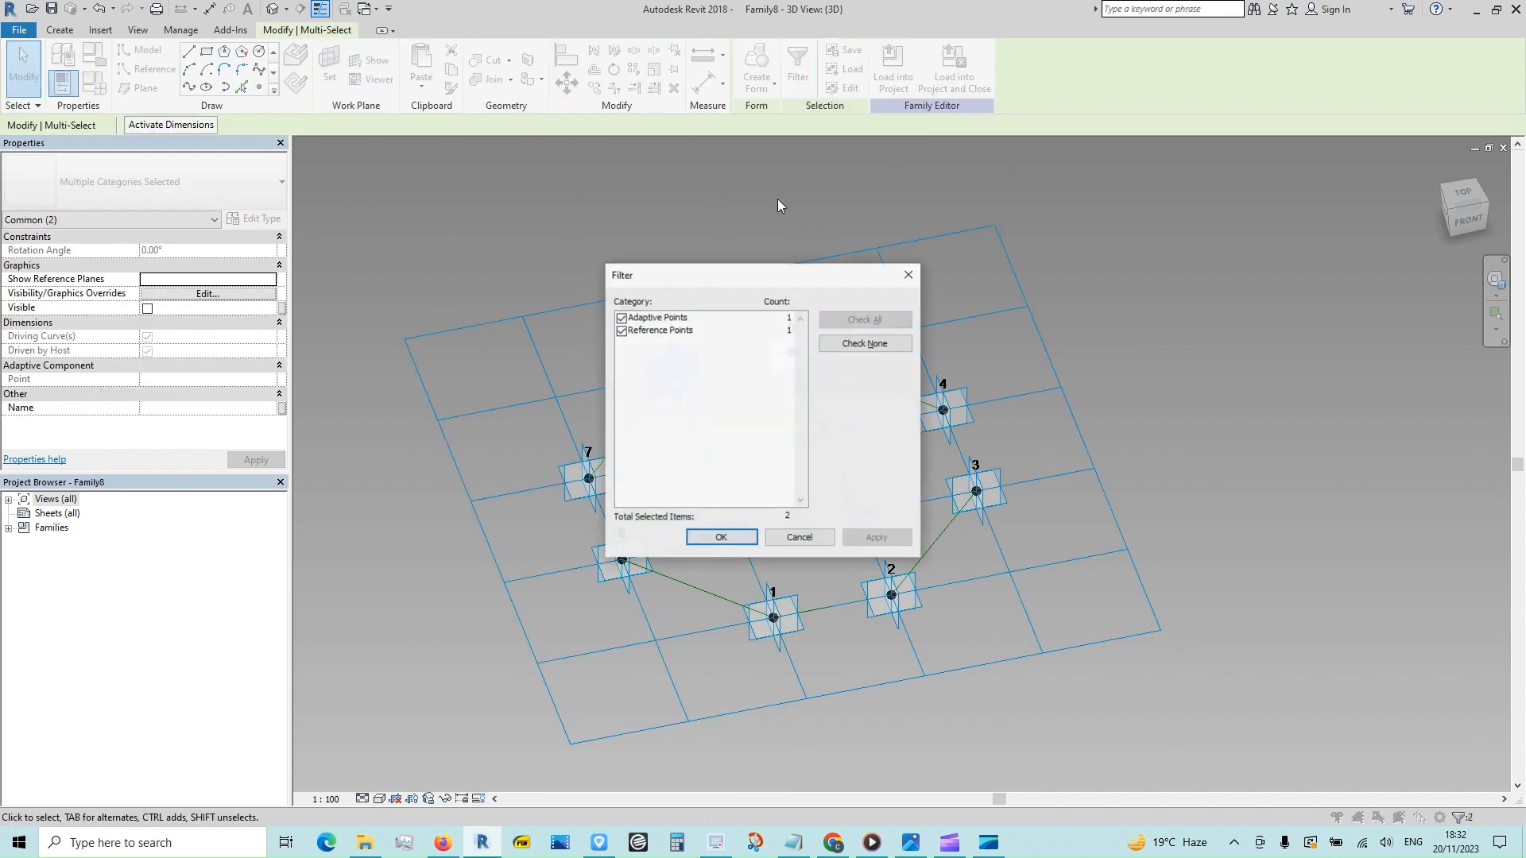
left_click(865, 343)
left_click(621, 331)
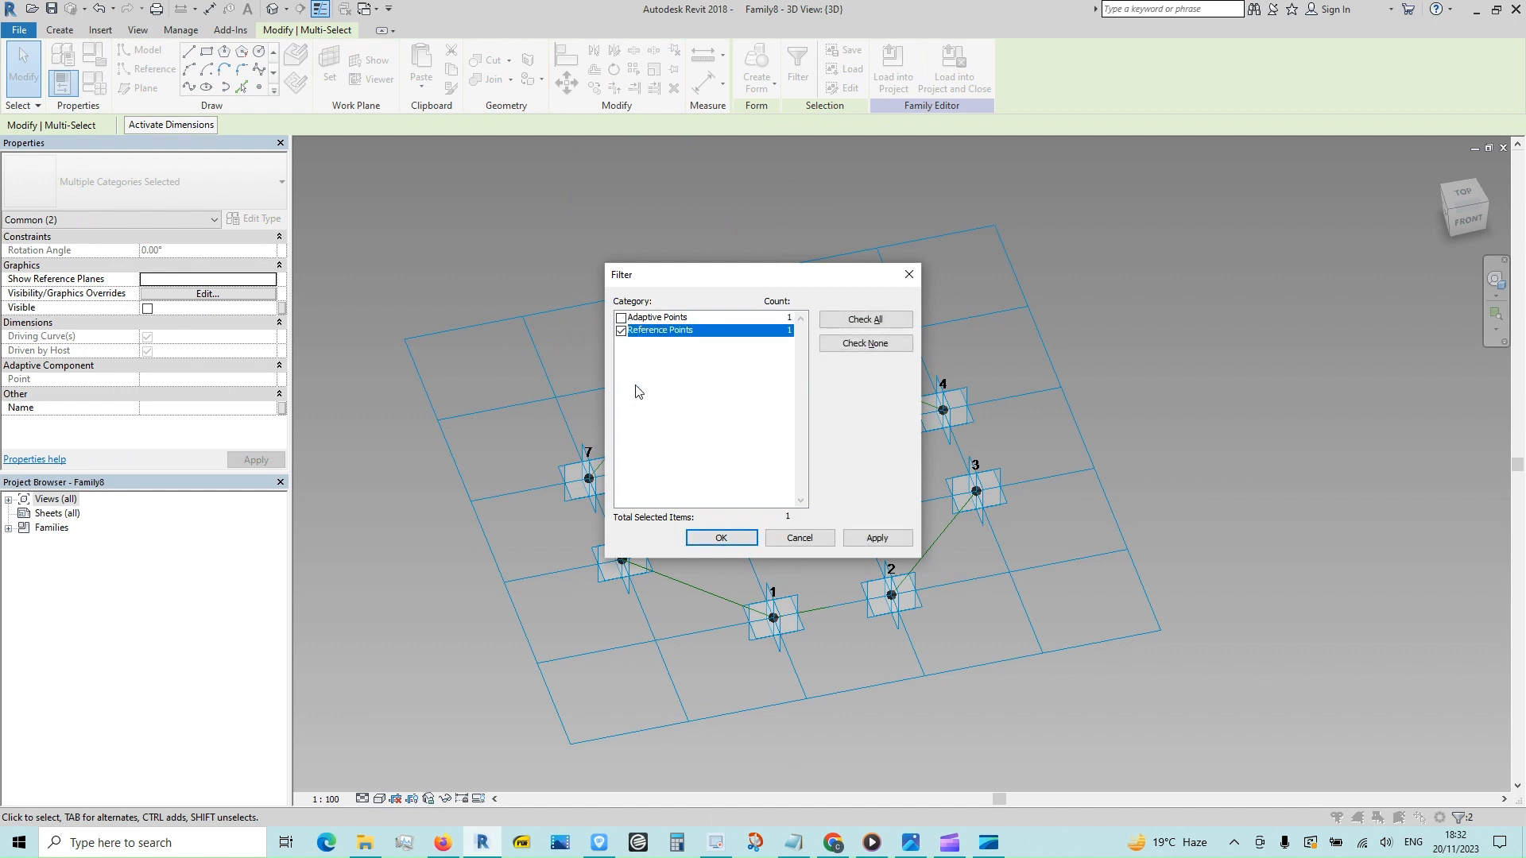
left_click(716, 538)
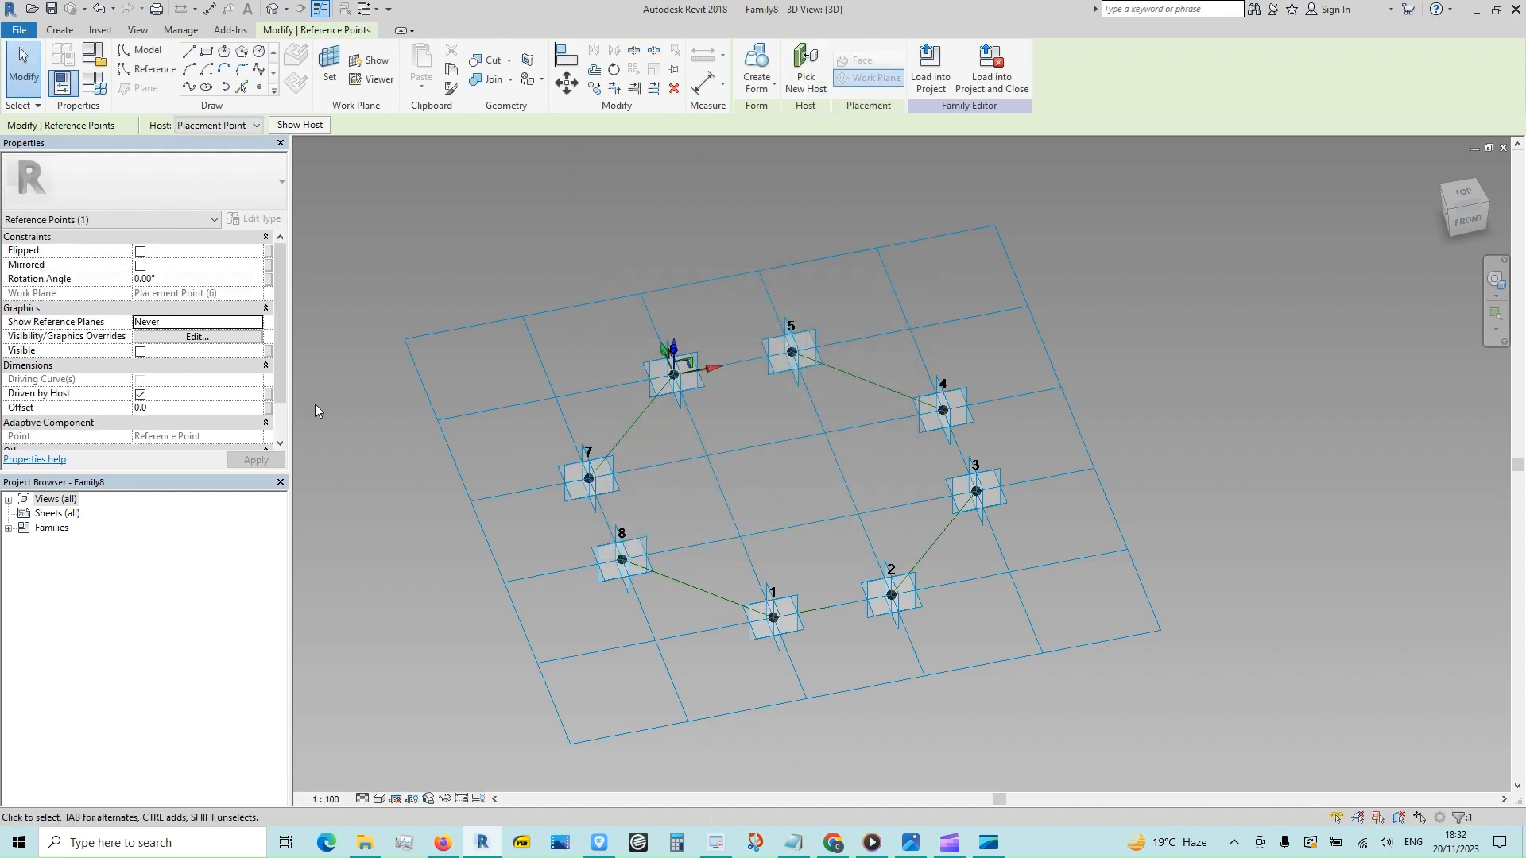
left_click(269, 408)
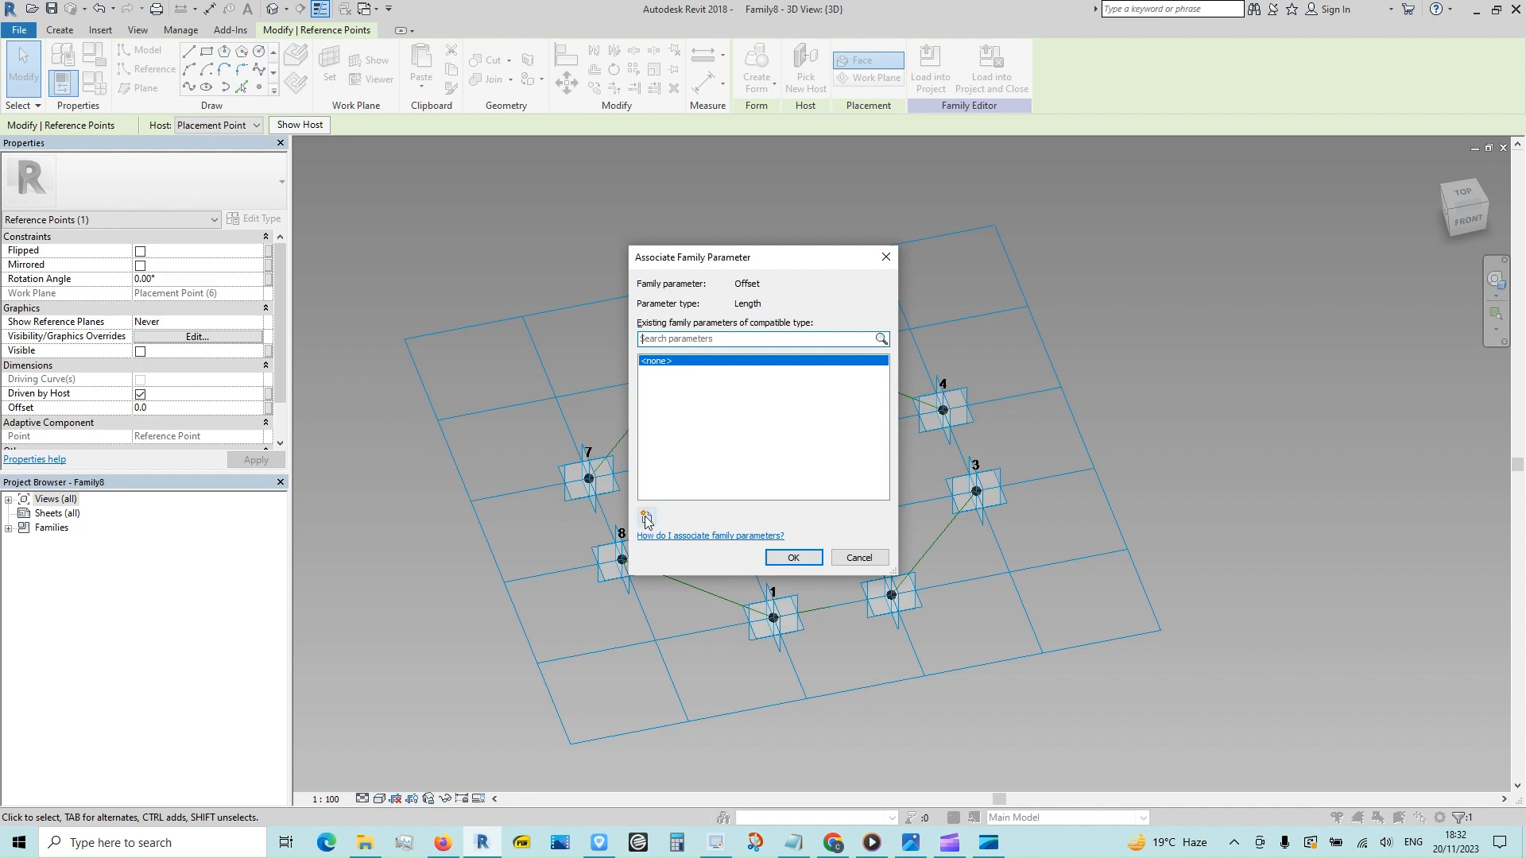
left_click(646, 517)
type("offset")
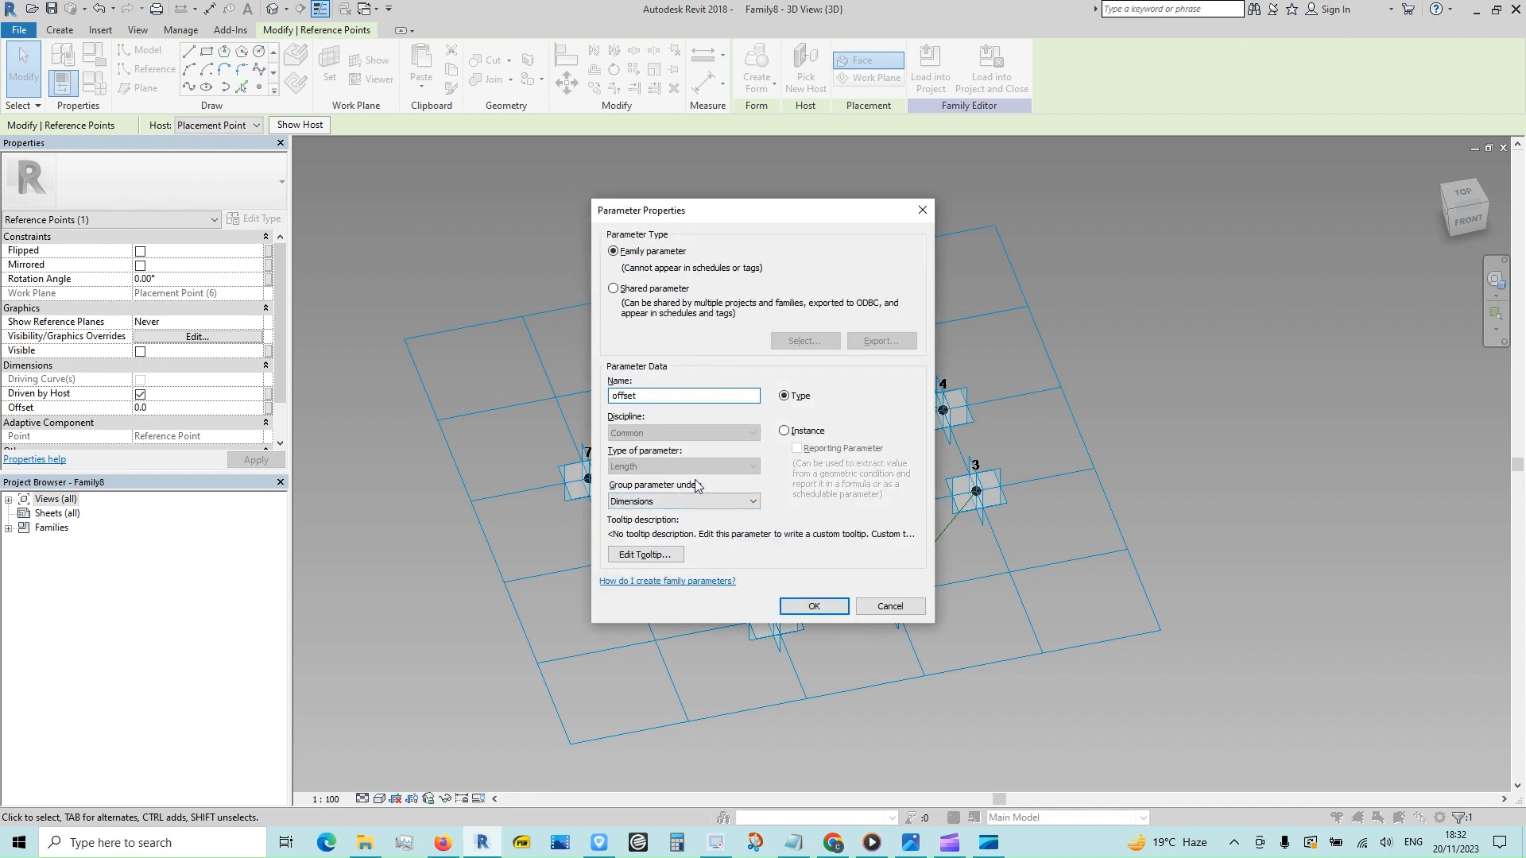
left_click(814, 606)
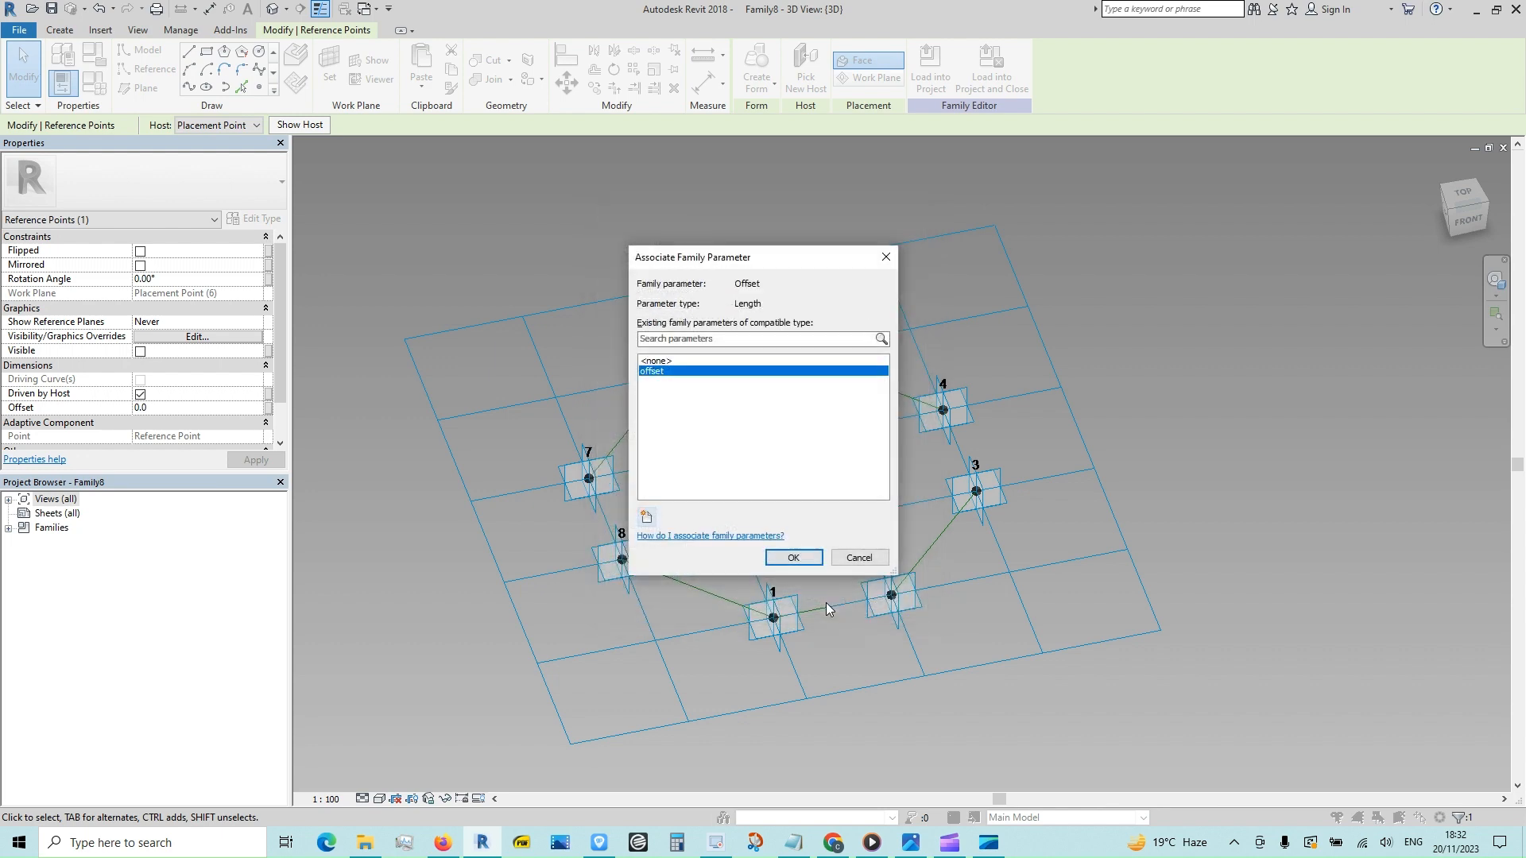
left_click(793, 558)
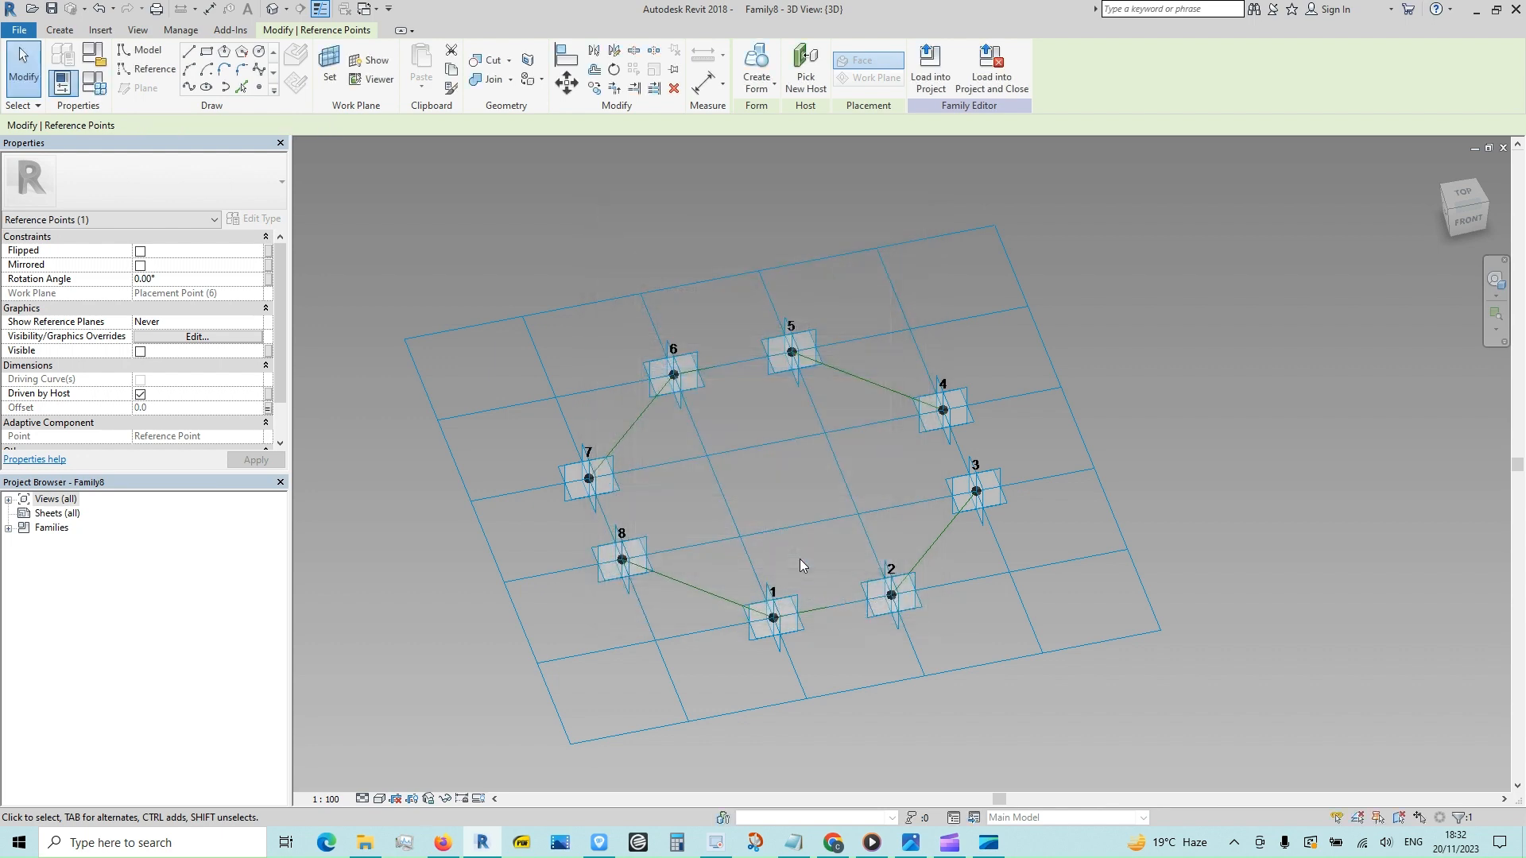
- Set the offset parameter's value to 500 in the family types
left_click(101, 95)
left_click(270, 363)
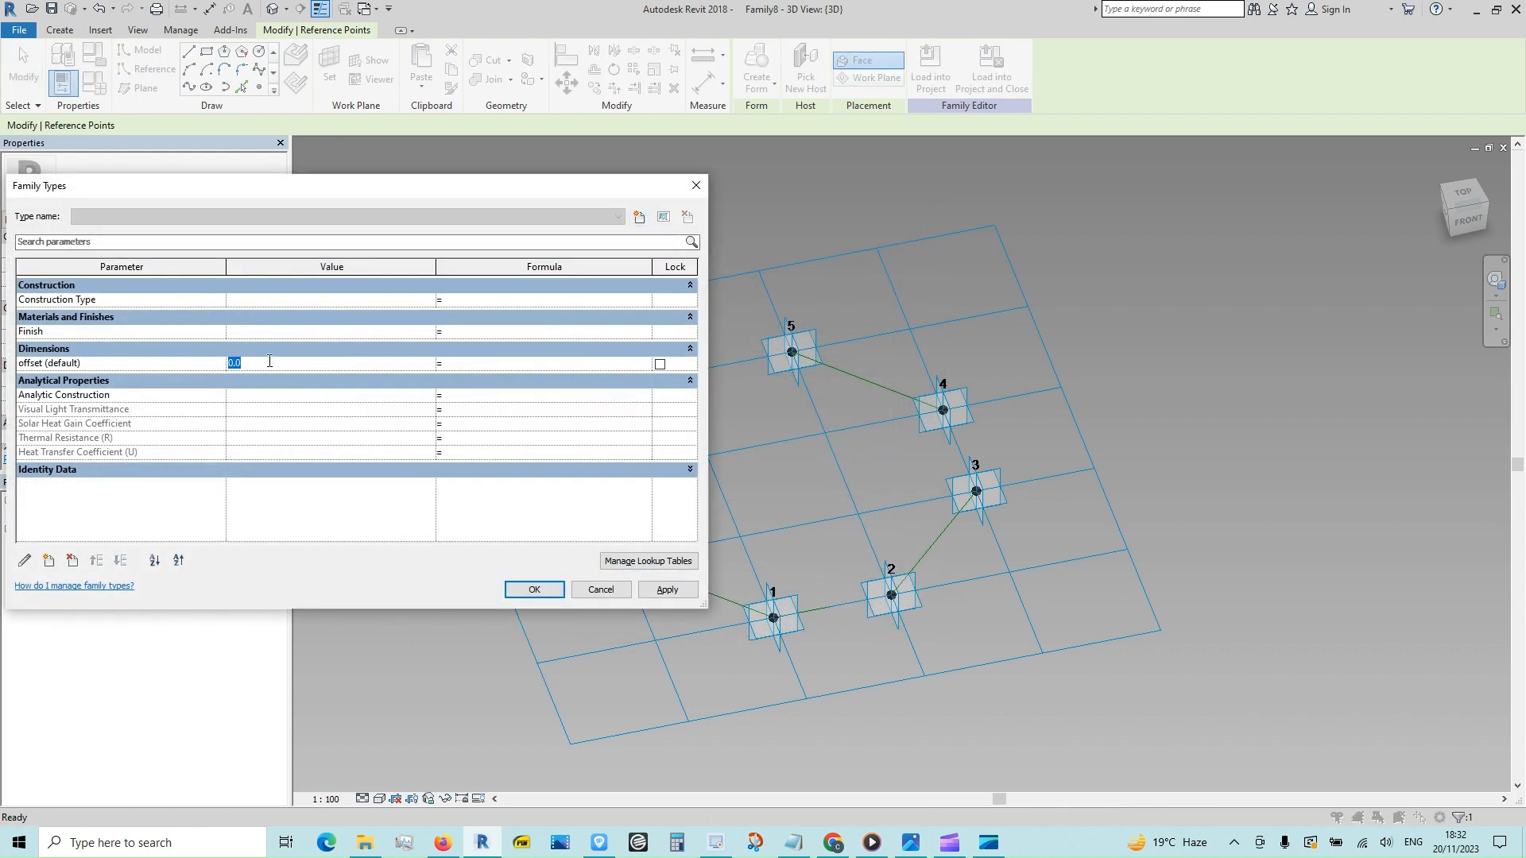
left_click(667, 589)
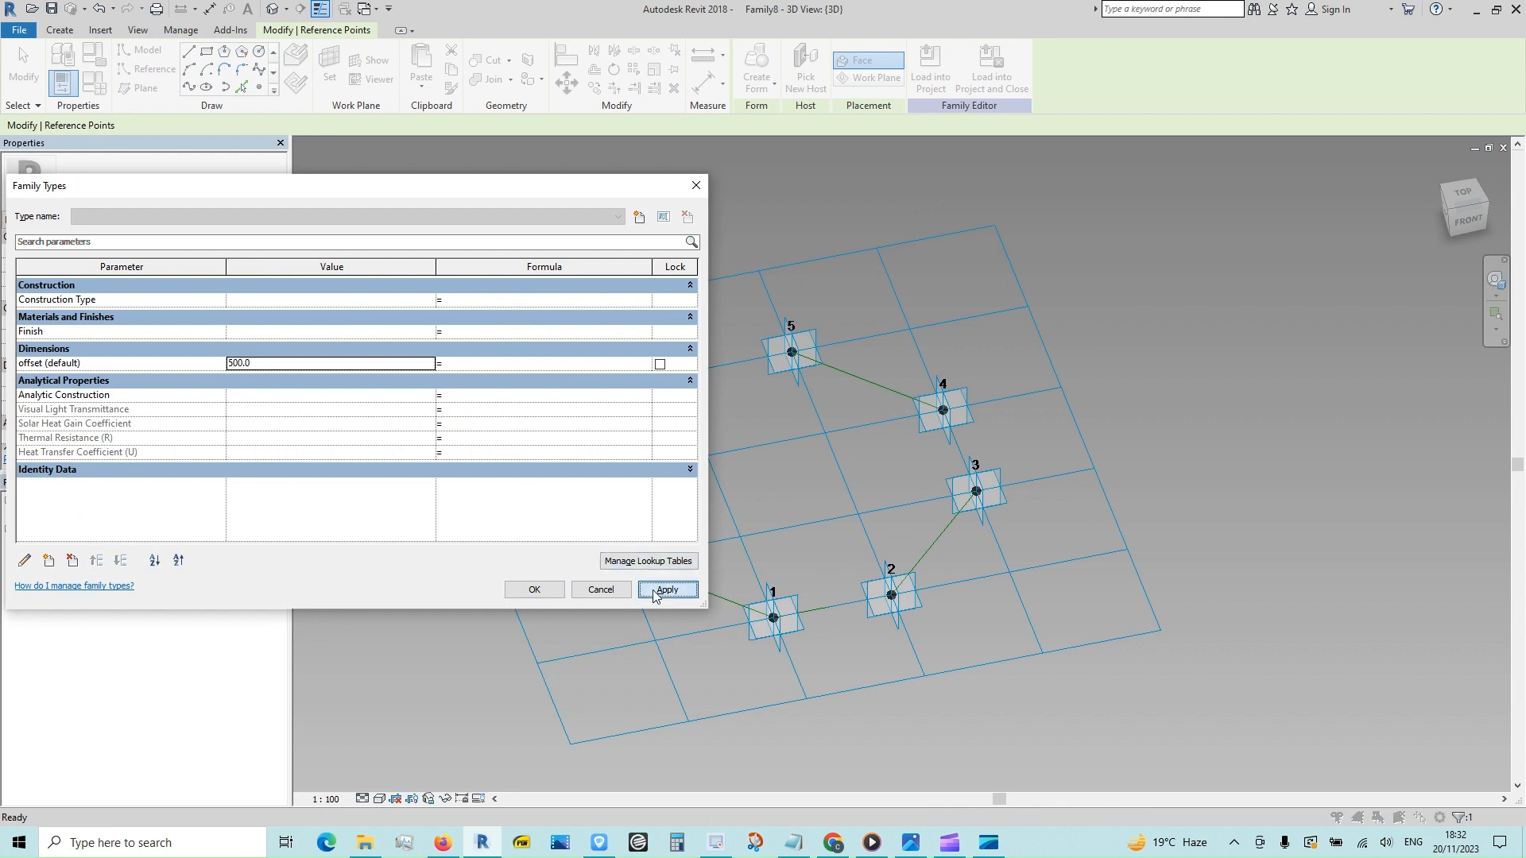
left_click(531, 589)
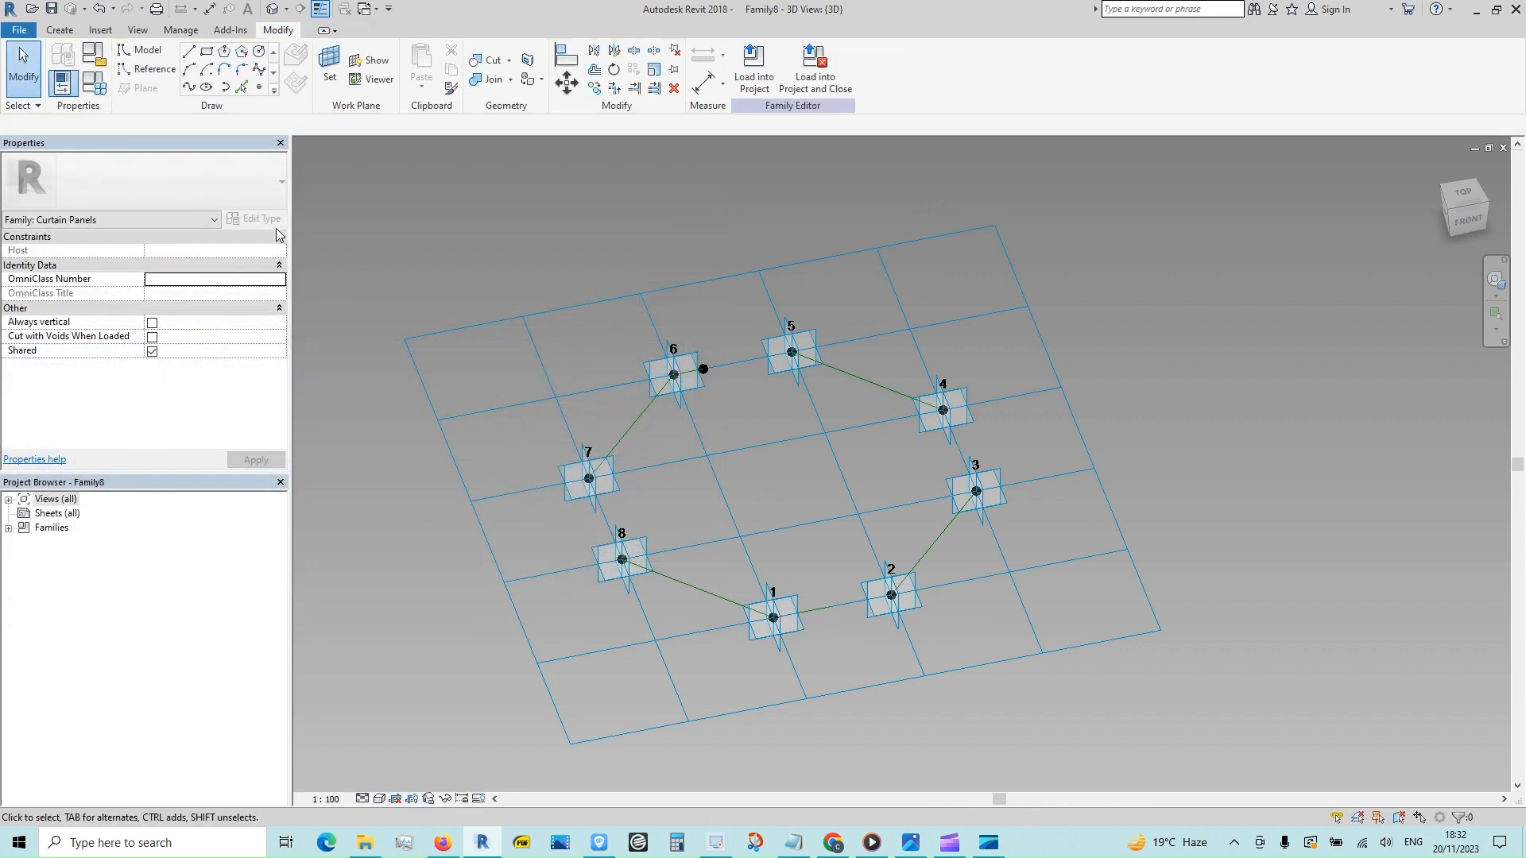
- Add an instance length parameter named n off, grouped under Dimensions, with a formula giving the negative of offset
left_click(94, 86)
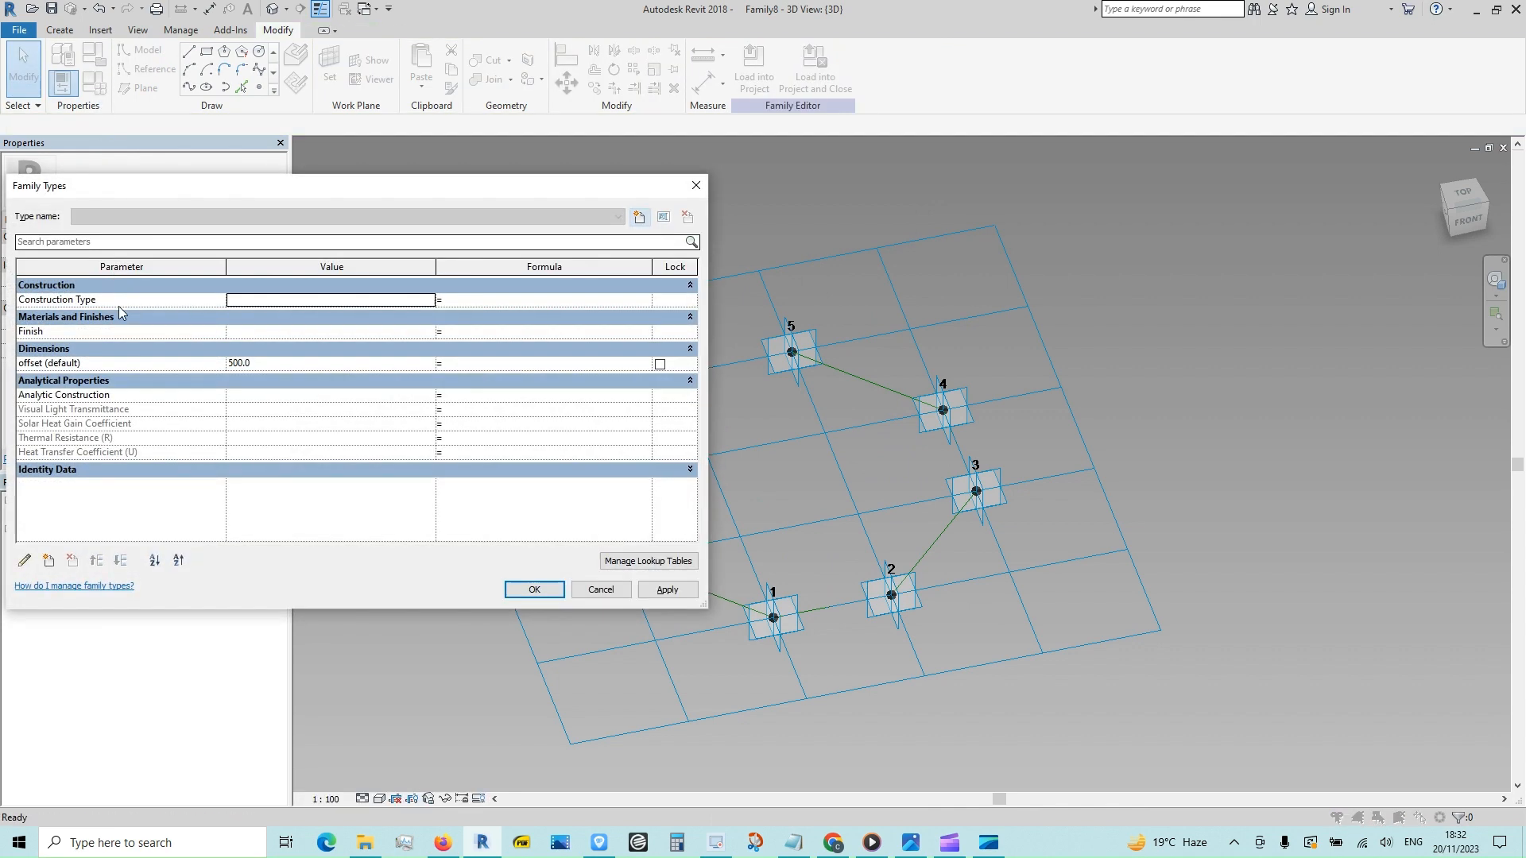
left_click(48, 562)
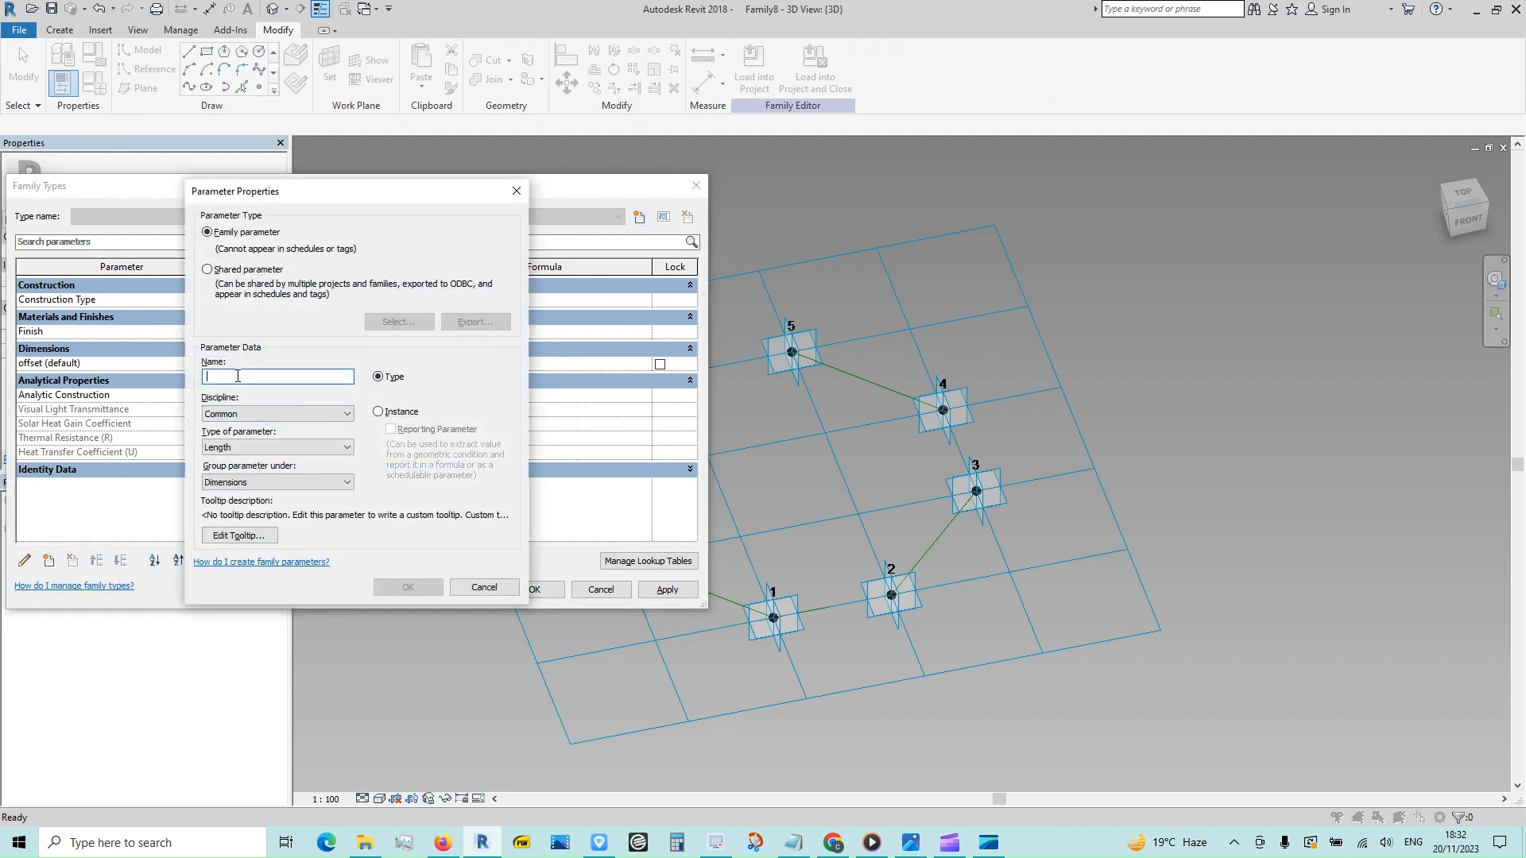
type("n off")
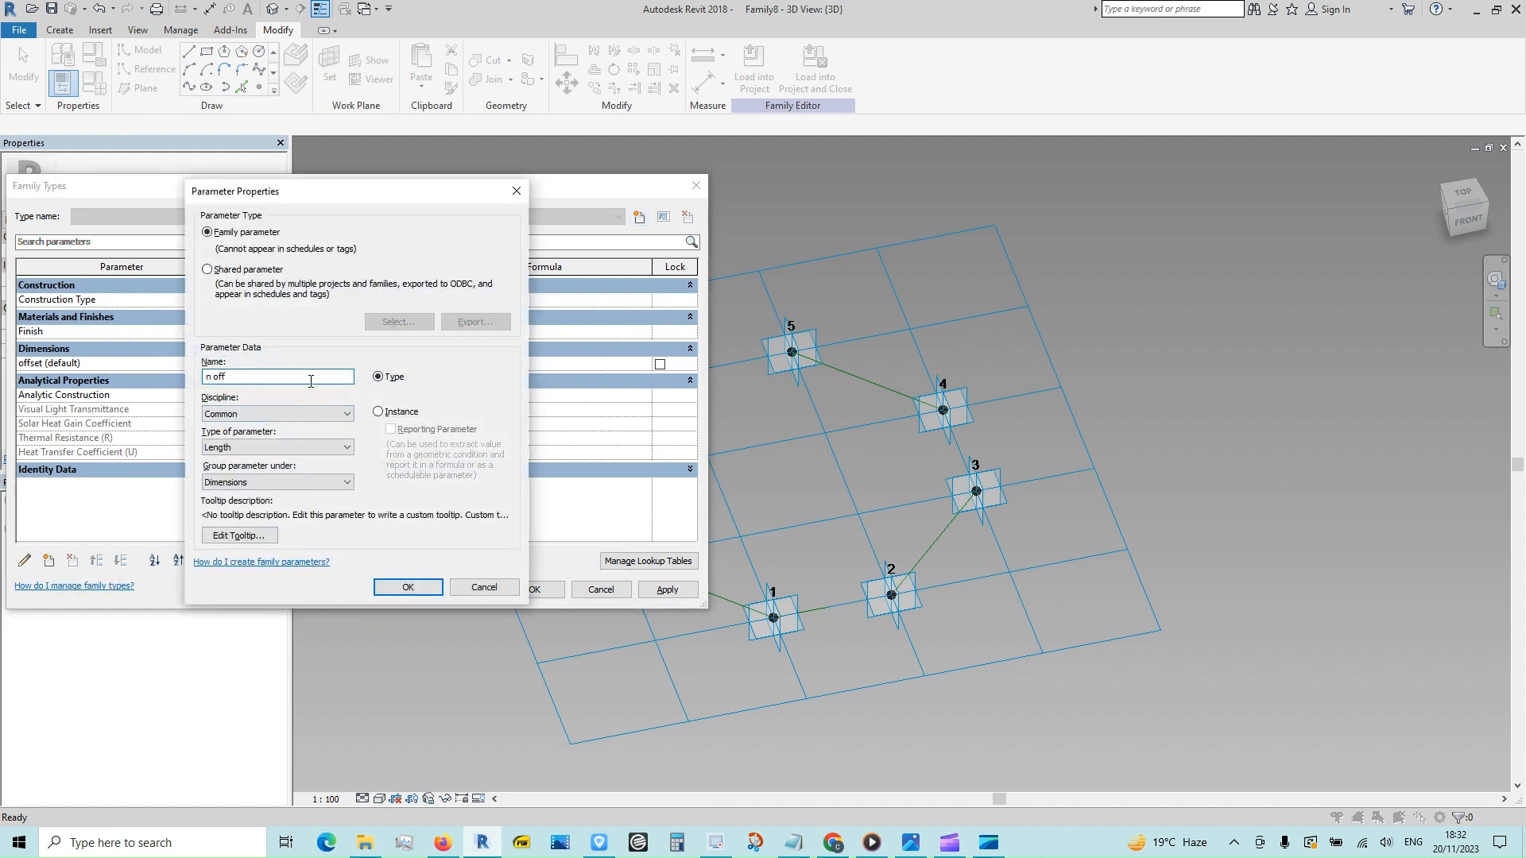
left_click(379, 413)
left_click(407, 586)
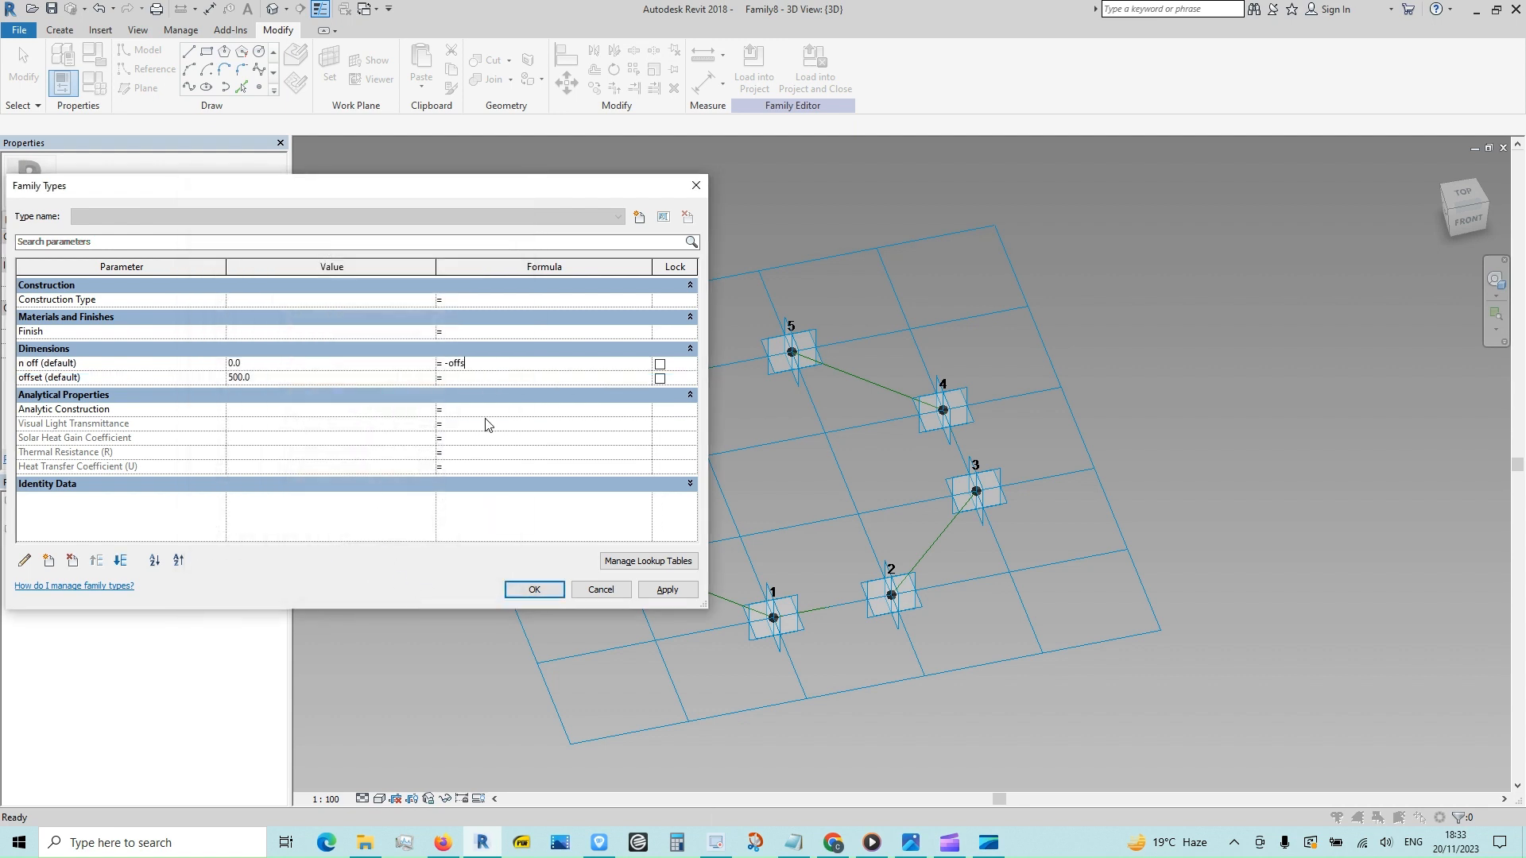
left_click(667, 589)
left_click(534, 591)
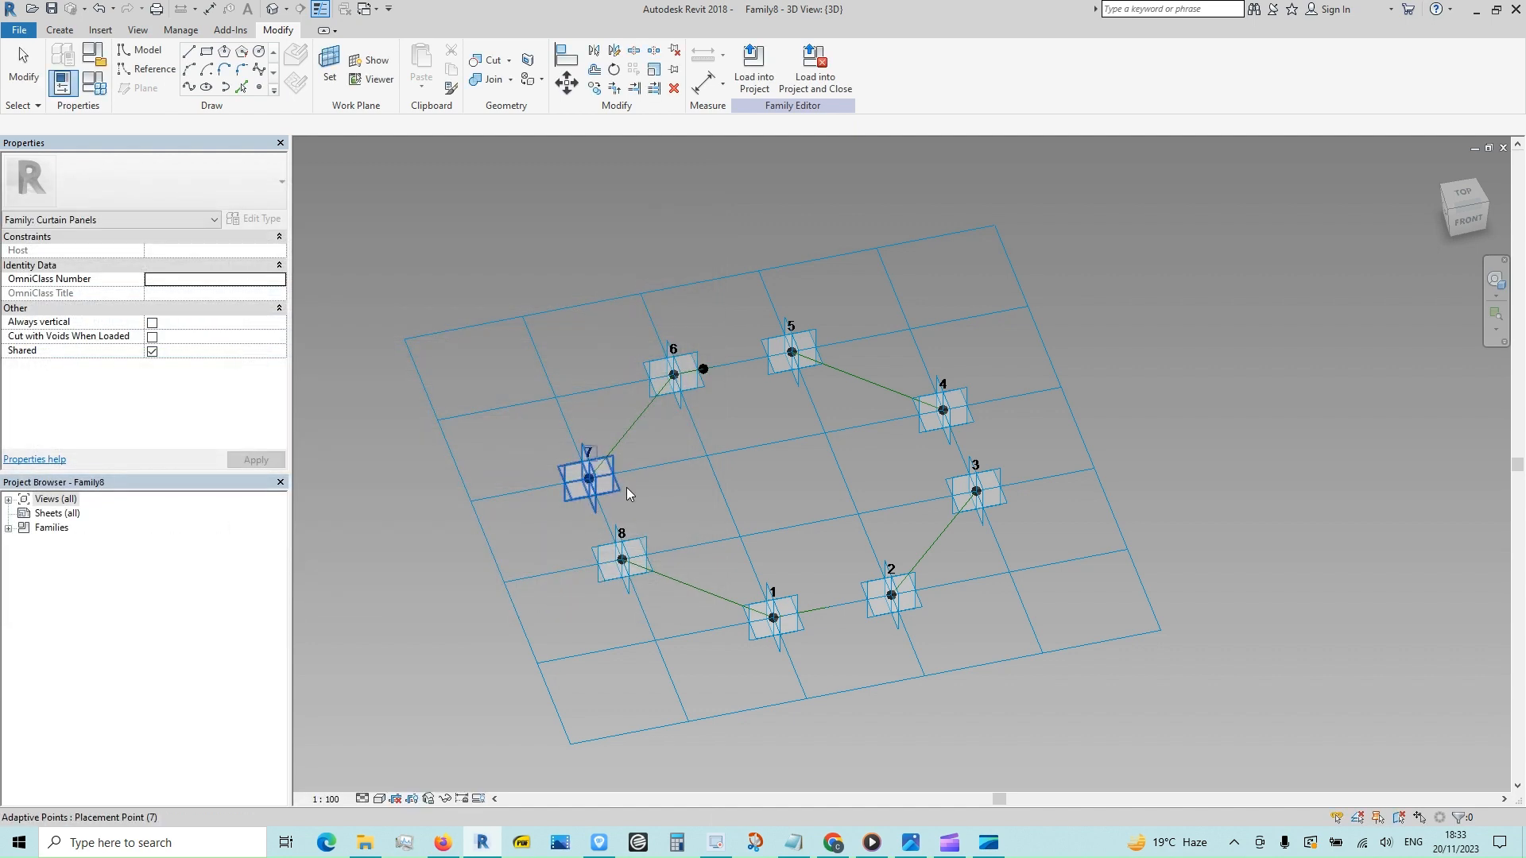
- Link the Offset of the reference point at placement point 6 to the n off parameter
left_click(704, 370)
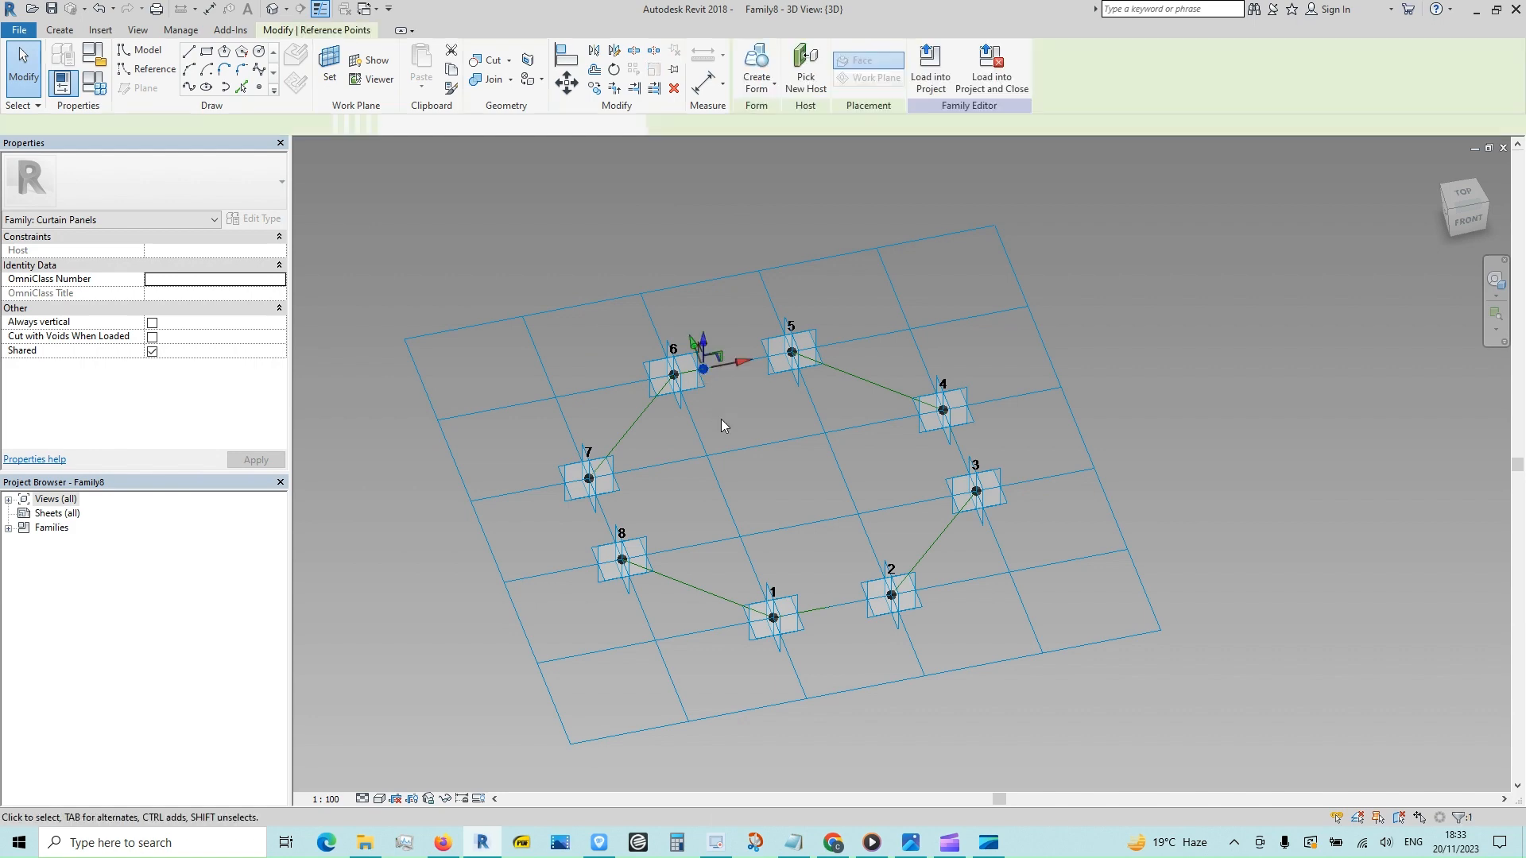
left_click(268, 407)
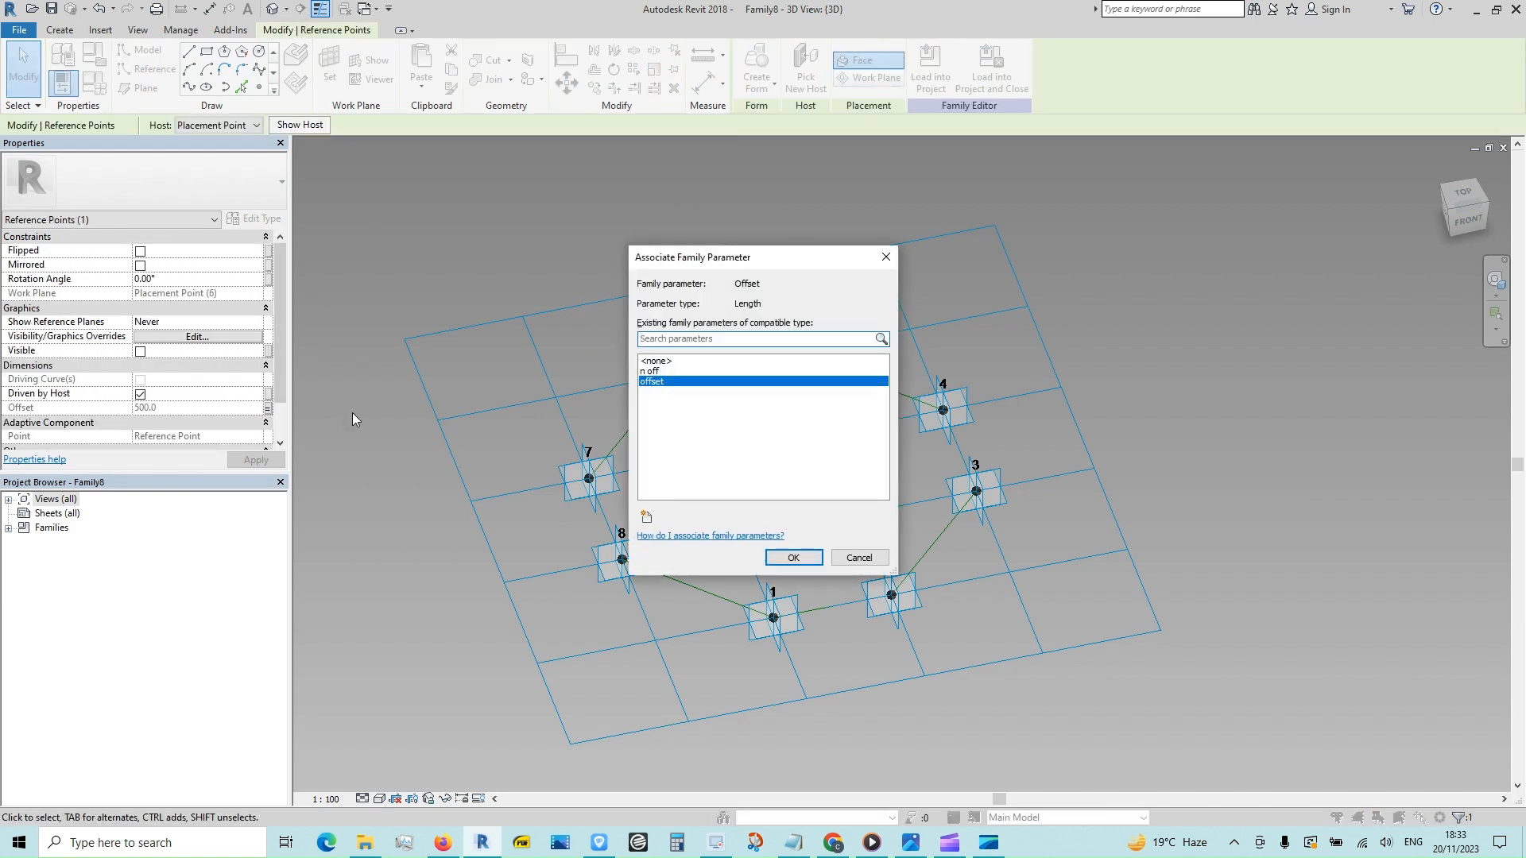
left_click(654, 371)
left_click(793, 557)
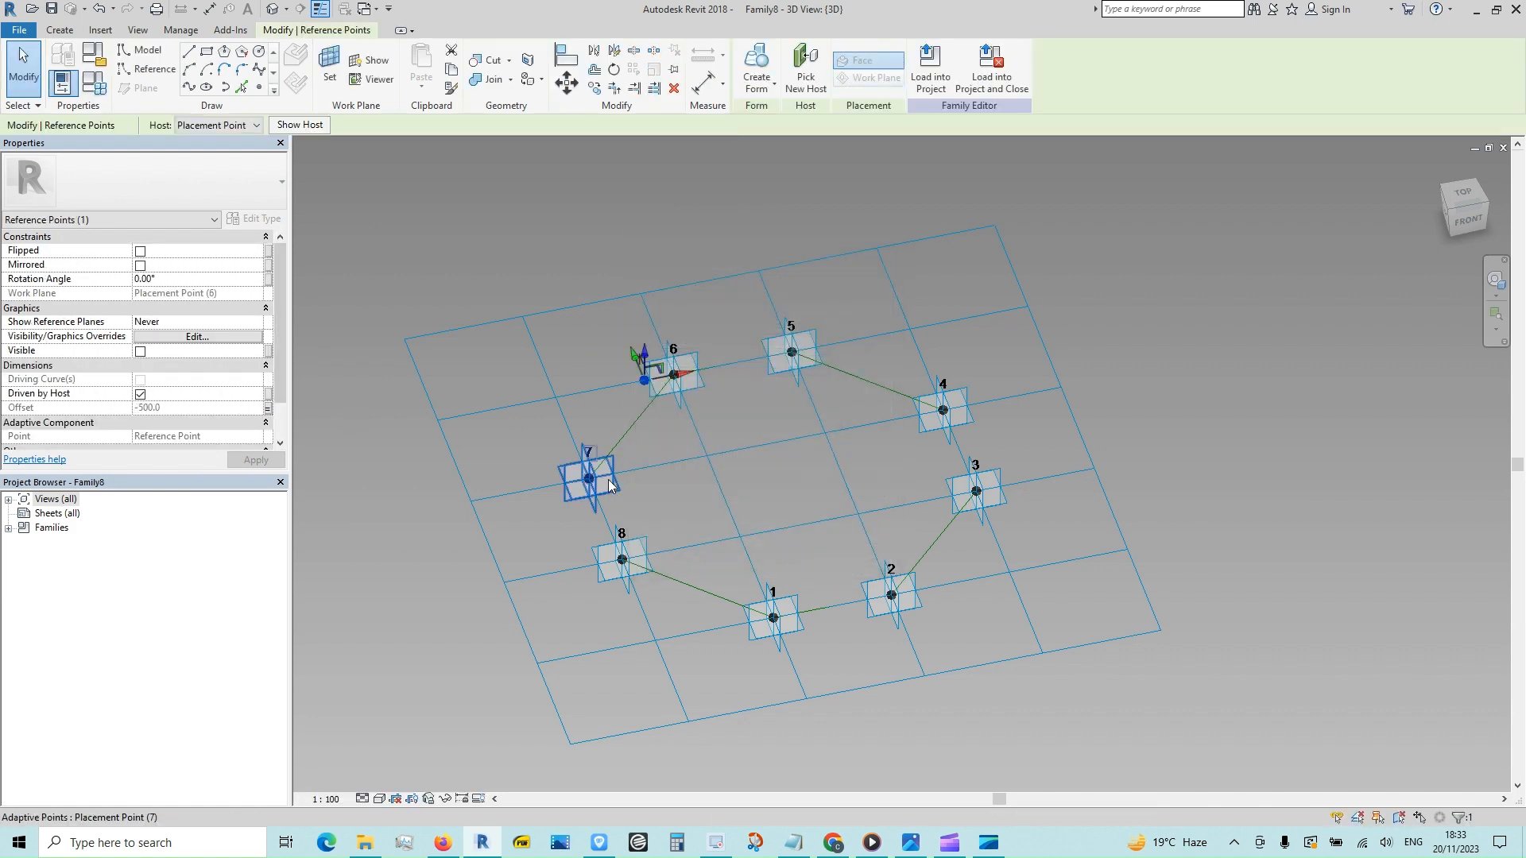
scroll(604, 402, "up", 2)
left_click(565, 207)
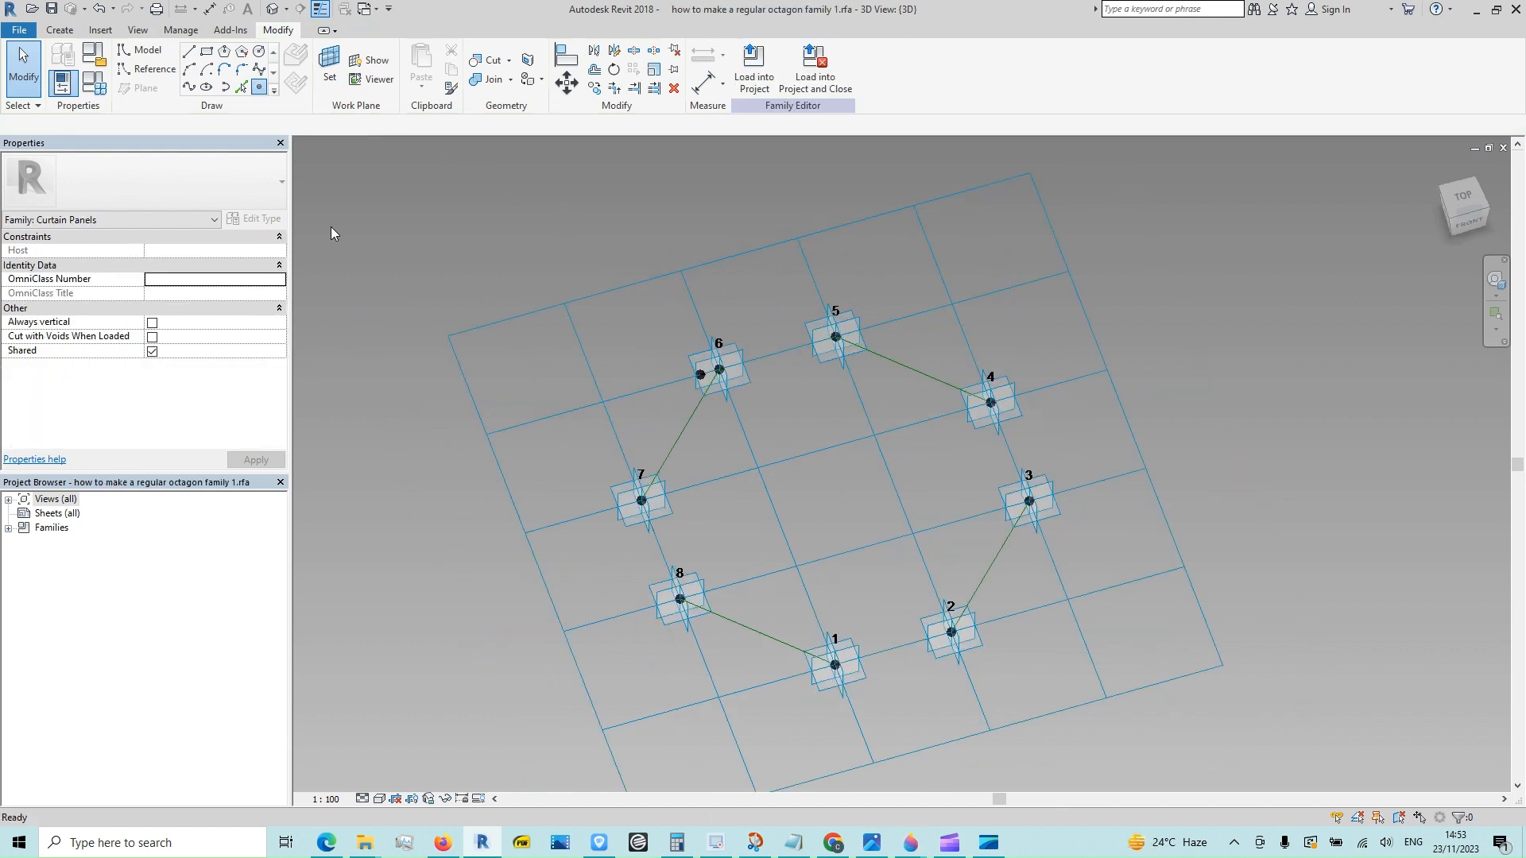
- Place reference points on placement points 1, 2 and 5, using a vertical plane of each placement point as the work plane
left_click(329, 67)
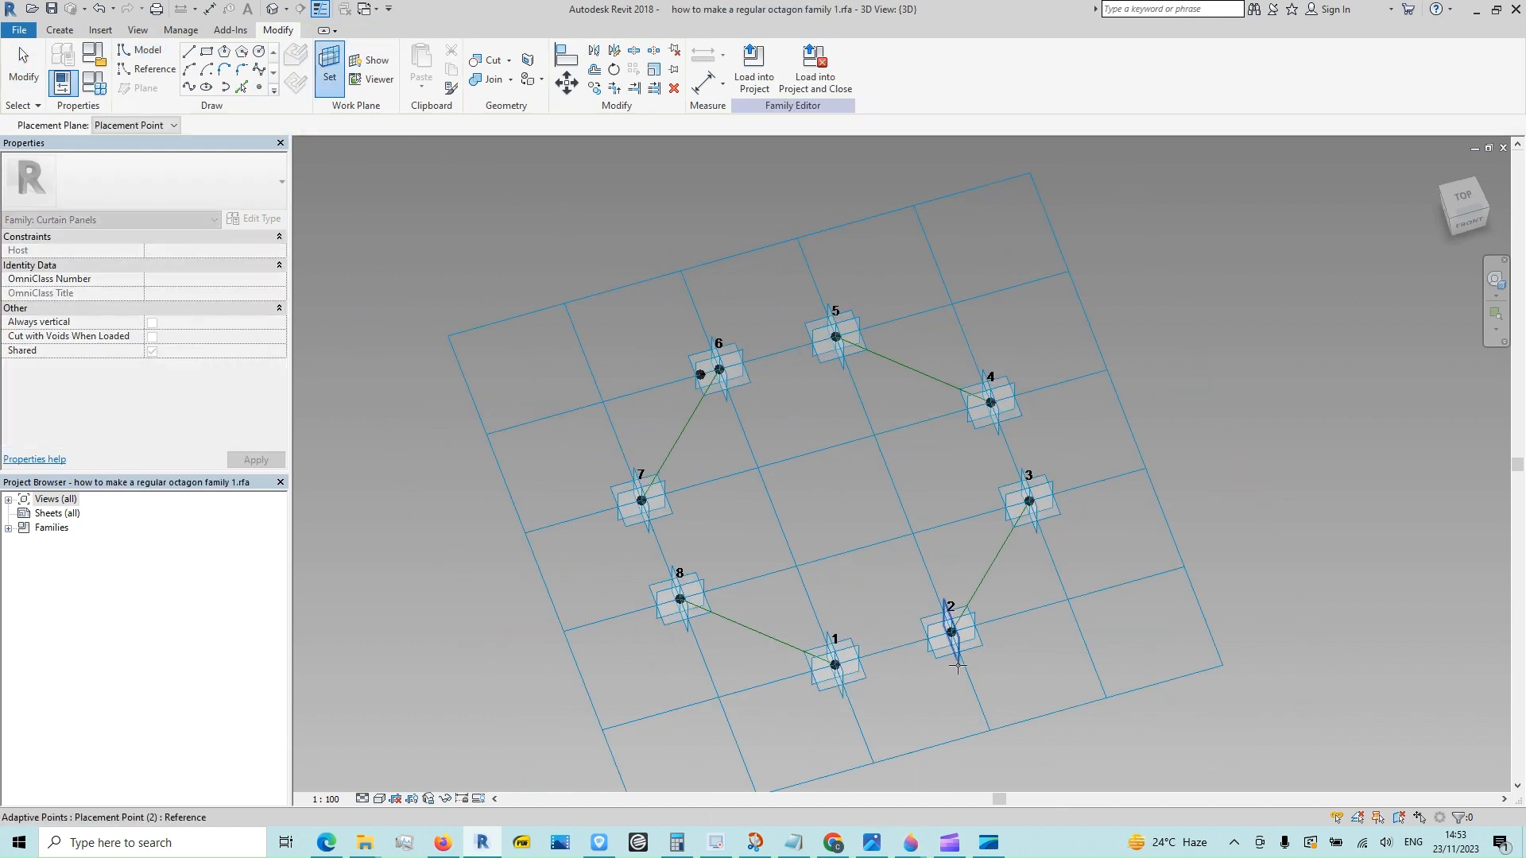
left_click(958, 665)
left_click(329, 68)
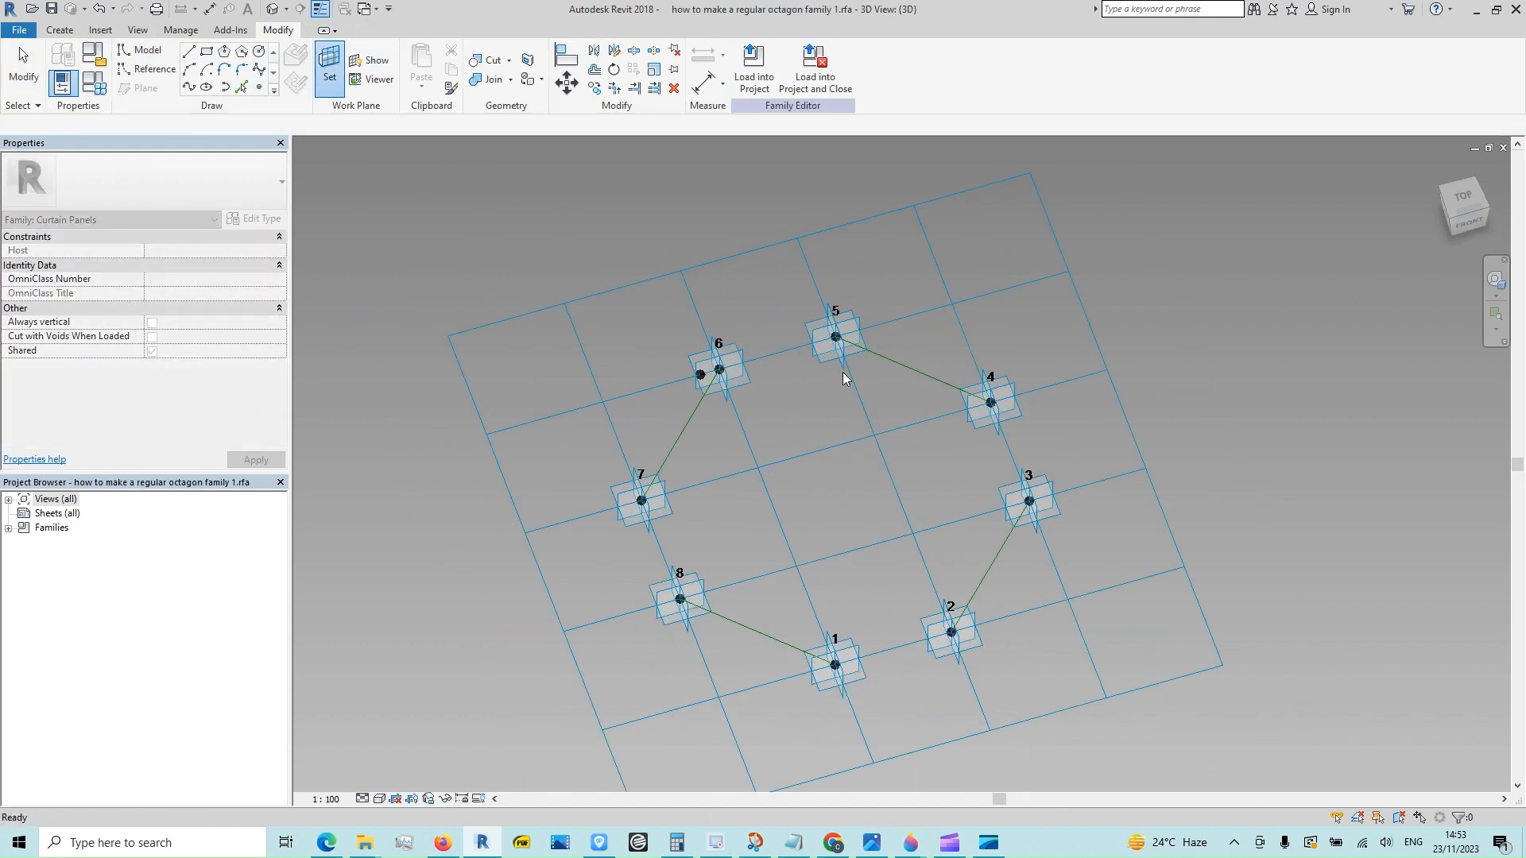
left_click(843, 372)
left_click(24, 68)
- Filter the elements around placement points 1, 2, 5 and 6 to their reference points and link their Offset to the offset parameter
scroll(461, 298, "down", 1)
left_click_drag(555, 231, 784, 389)
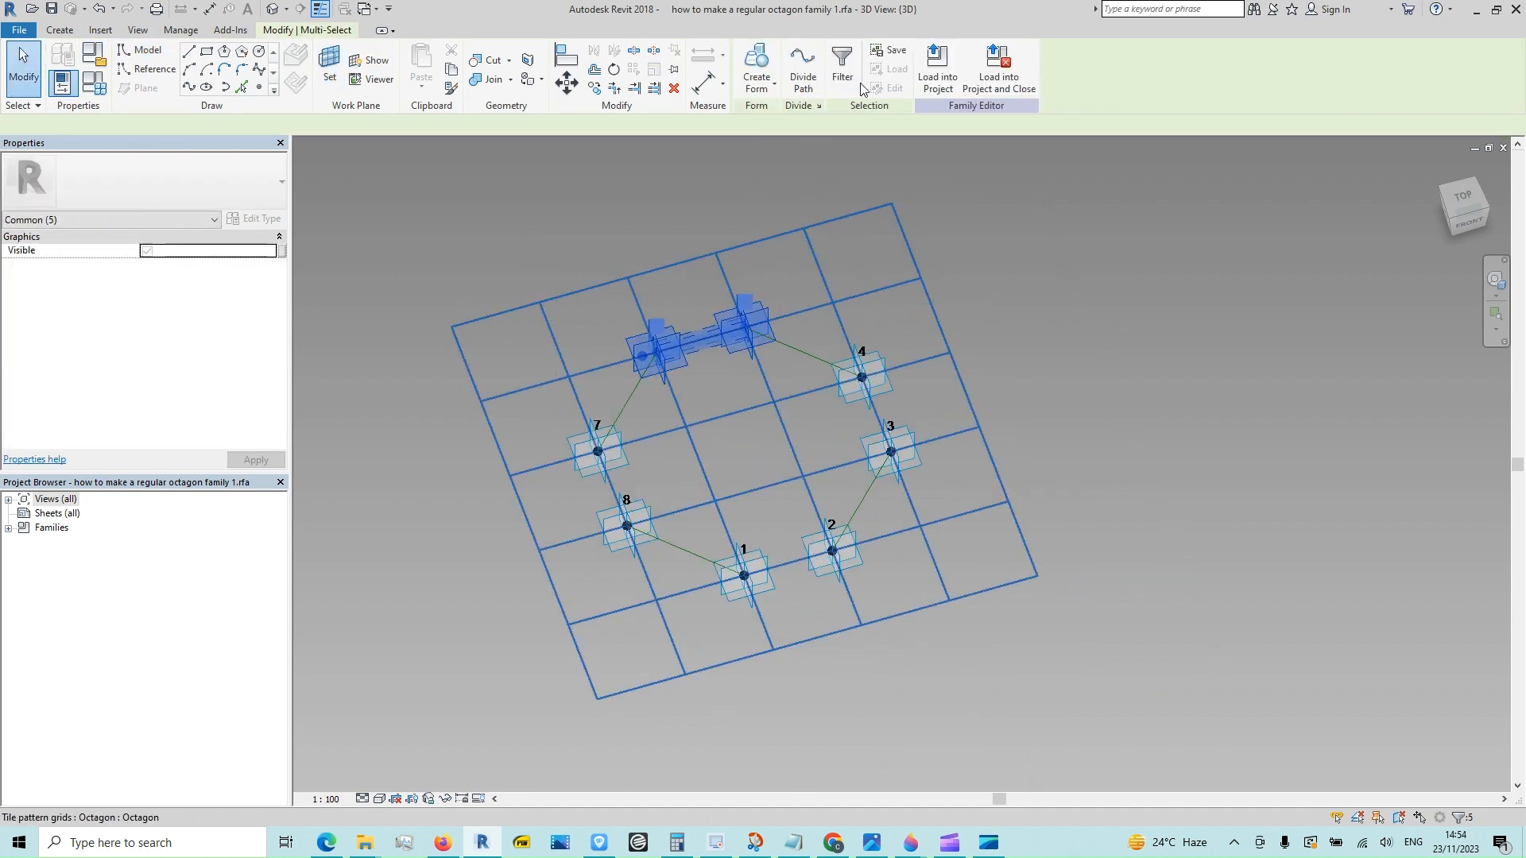
left_click_drag(681, 499, 895, 641, "ctrl")
left_click(843, 63)
left_click(823, 349)
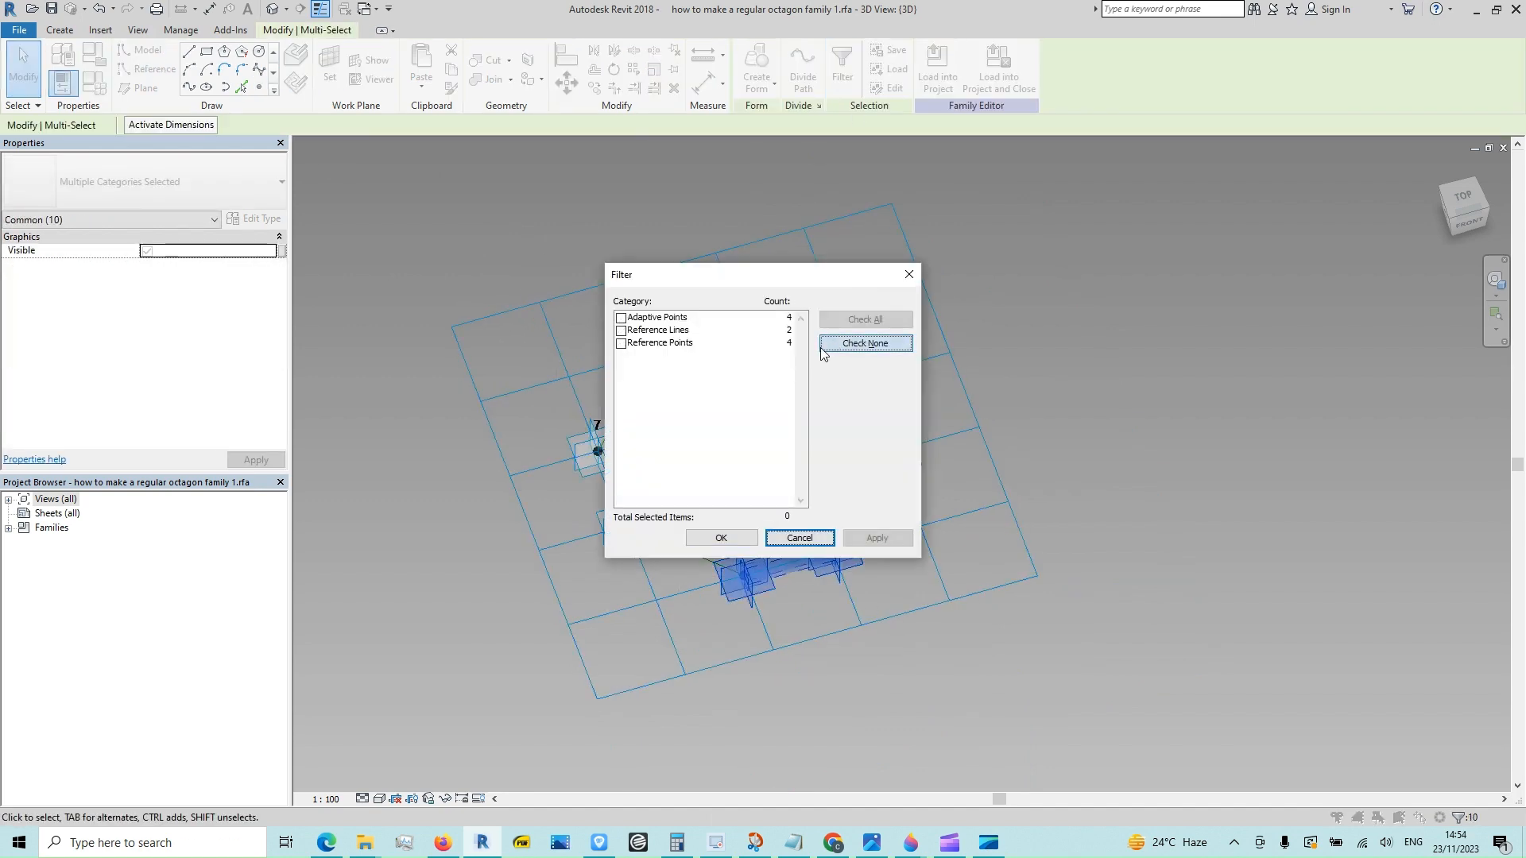
left_click(621, 343)
left_click(721, 538)
left_click(268, 408)
left_click(660, 381)
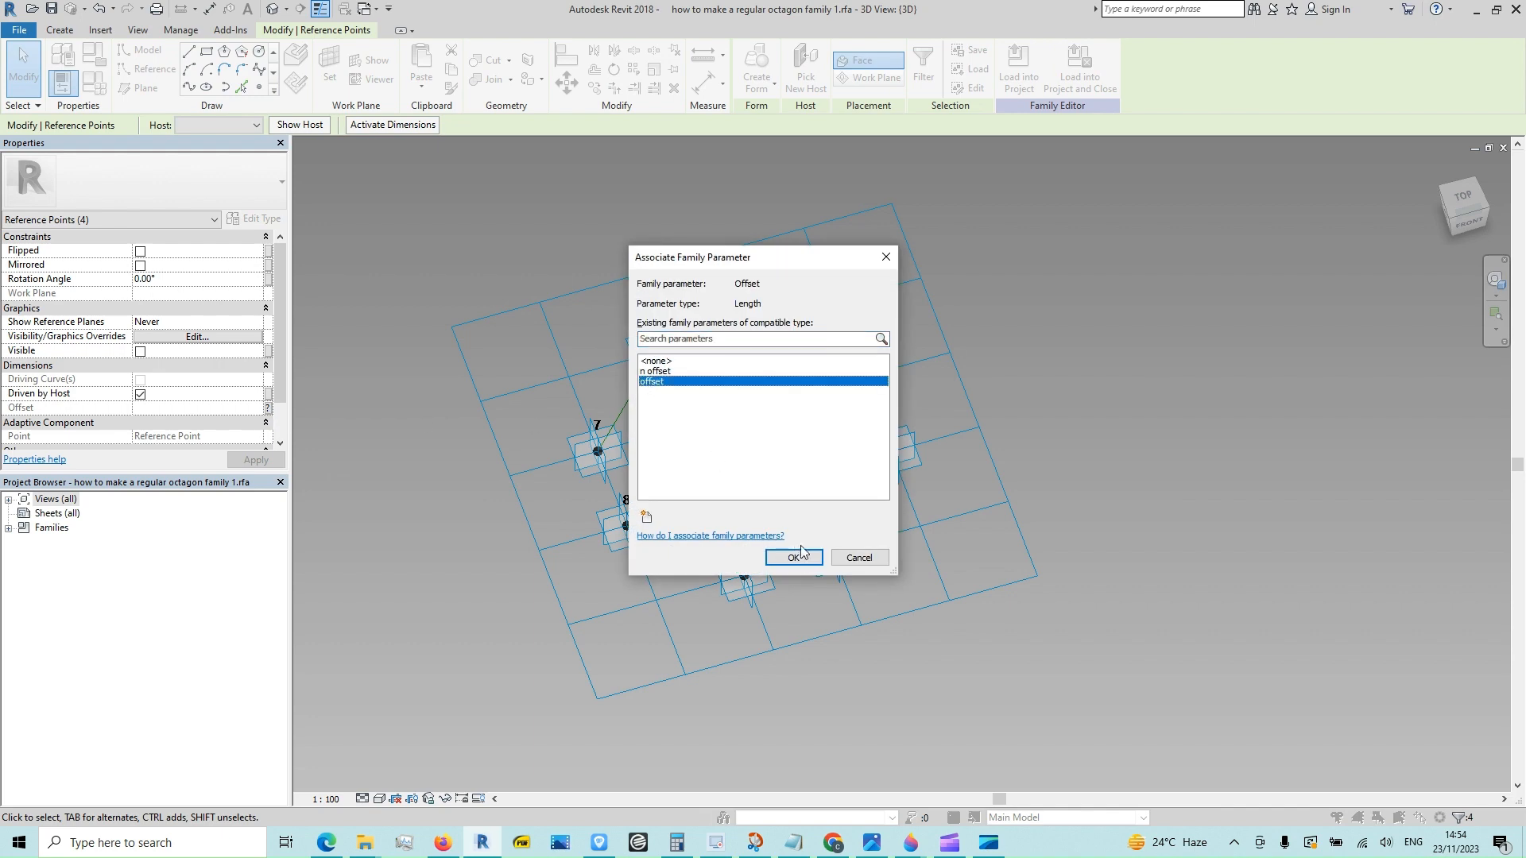
left_click(799, 555)
left_click(1218, 582)
- Place reference points on placement points 7 and 8, using the other vertical plane of each as the work plane
left_click(329, 67)
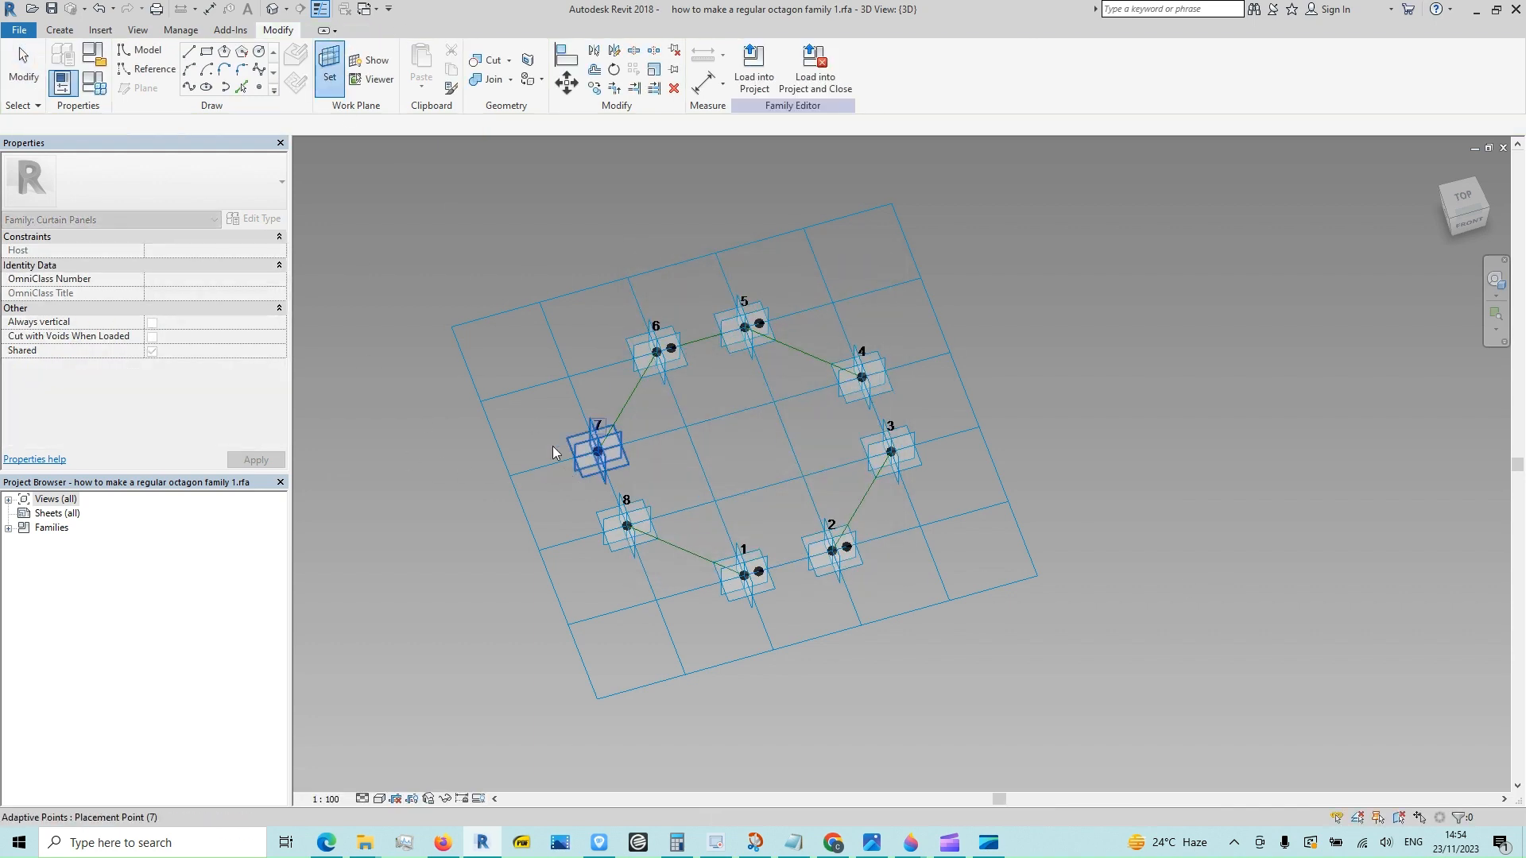
left_click(258, 87)
left_click(329, 68)
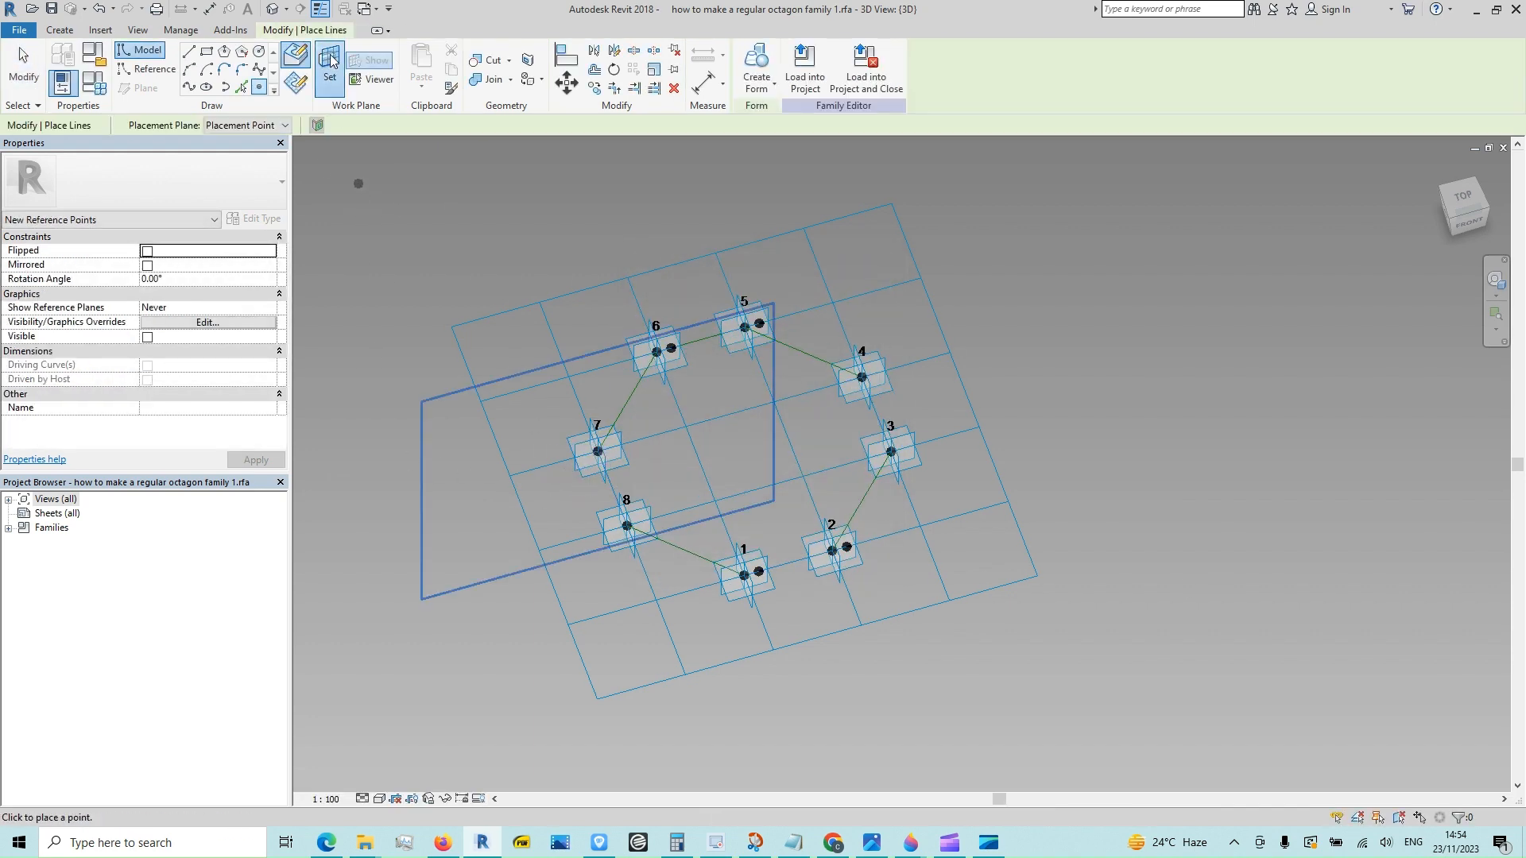
left_click(603, 554)
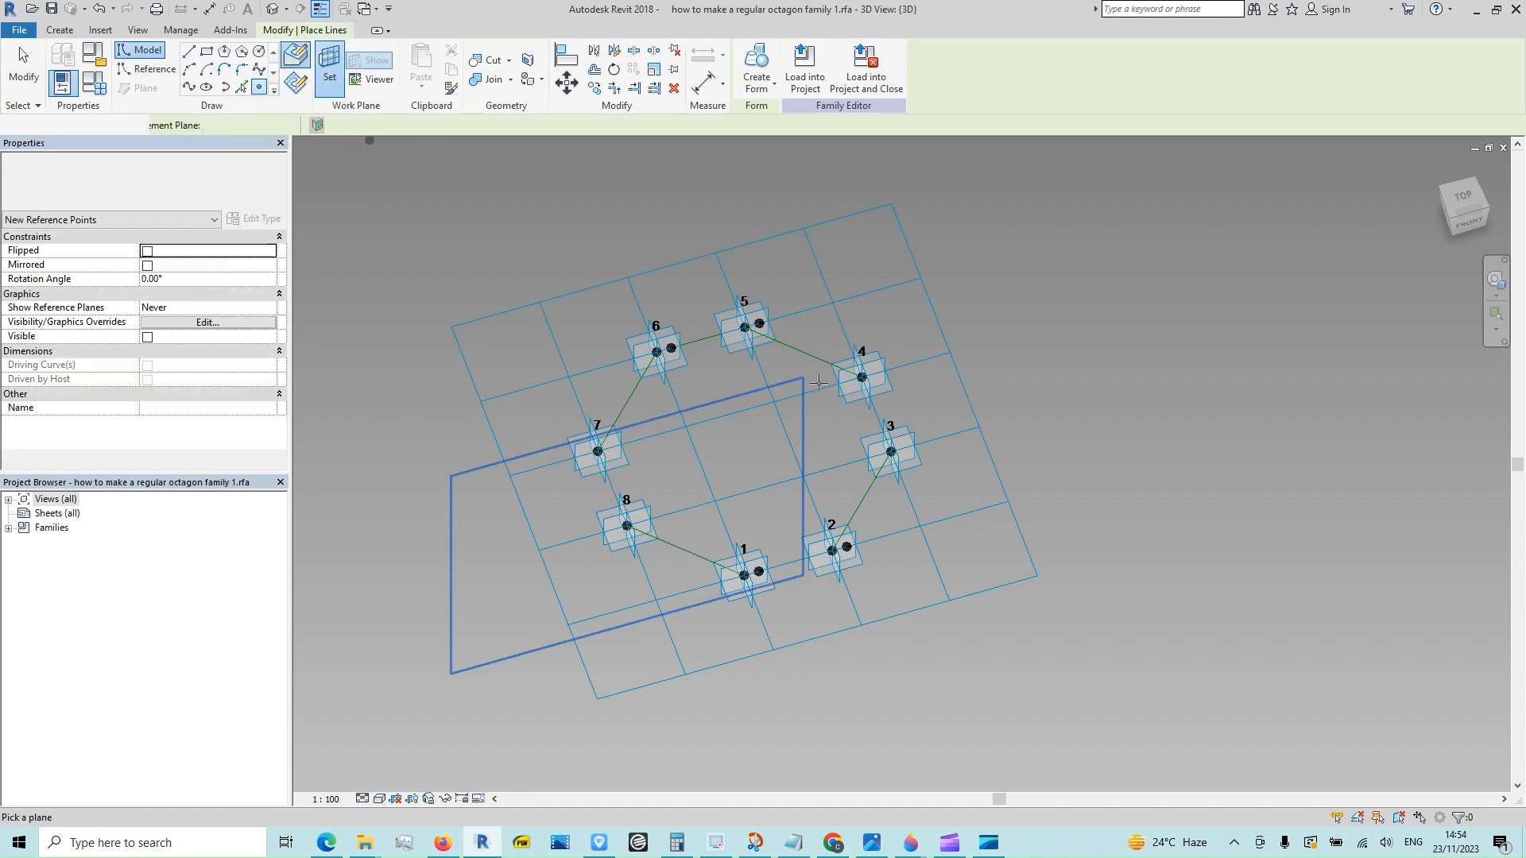
key("Escape")
key("Escape")
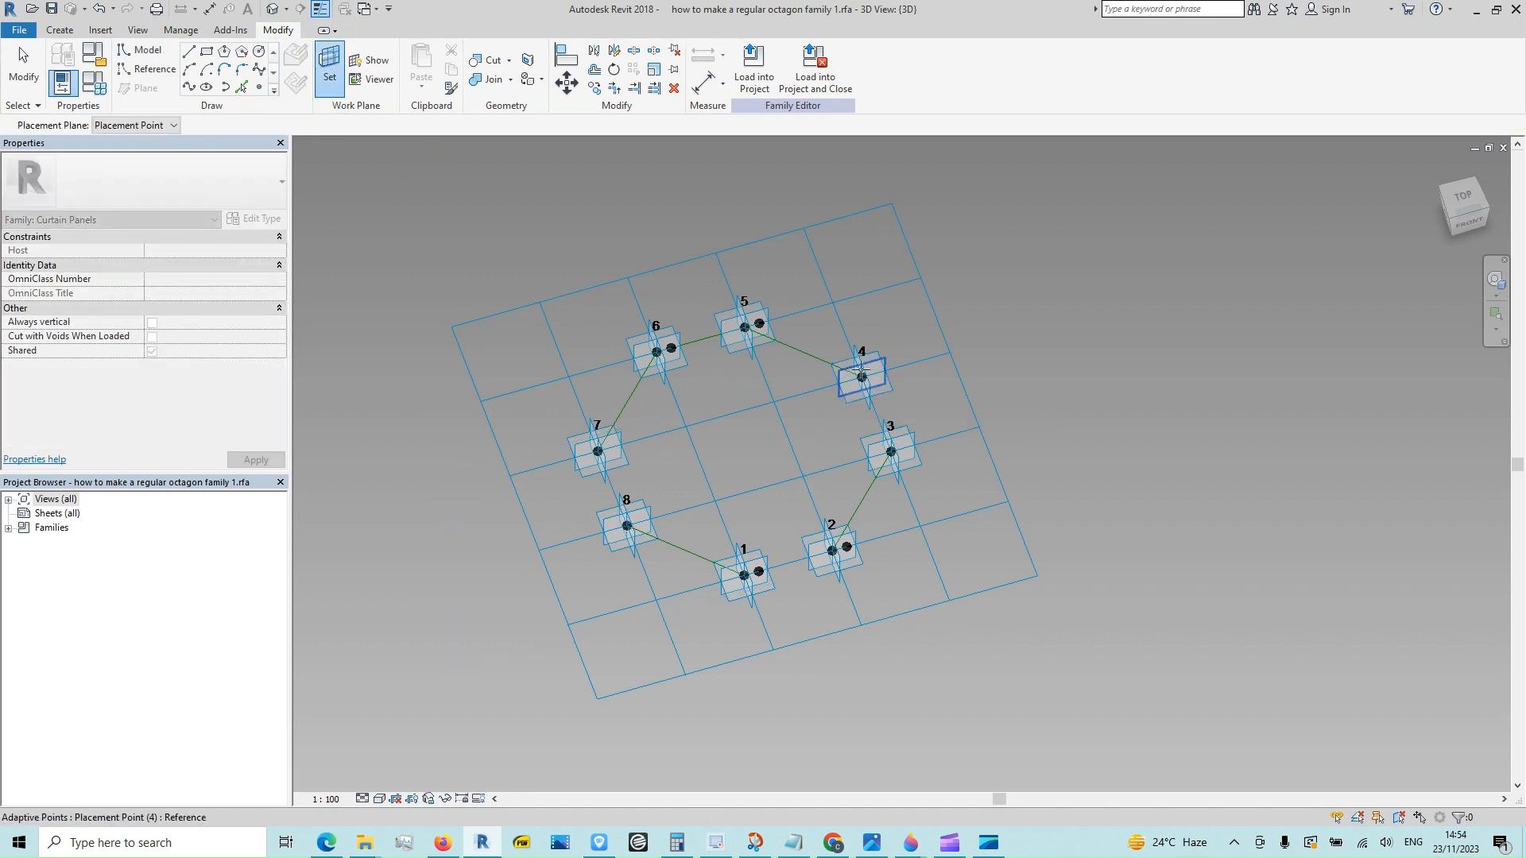
- Place reference points on placement points 4 and 3, using the same vertical plane orientation as at points 7 and 8
left_click(862, 380)
key("Escape")
key("Escape")
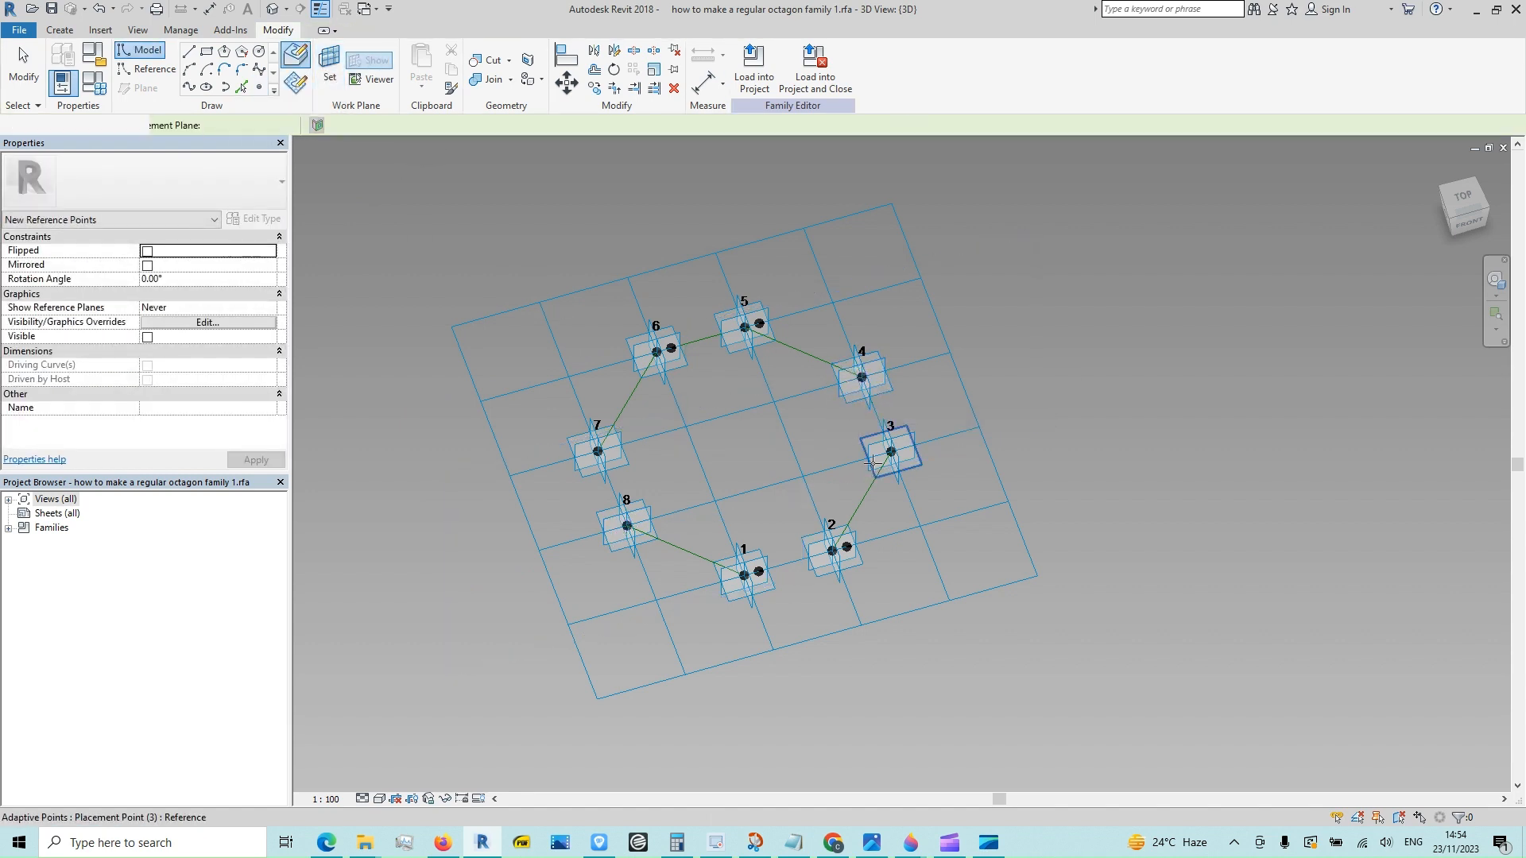
left_click(874, 450)
key("Escape")
key("Escape")
- Filter the elements around placement points 3, 4, 7 and 8 to their reference points and link their Offset to the offset parameter
left_click_drag(537, 399, 666, 579)
left_click_drag(827, 318, 952, 483, "ctrl")
left_click(843, 68)
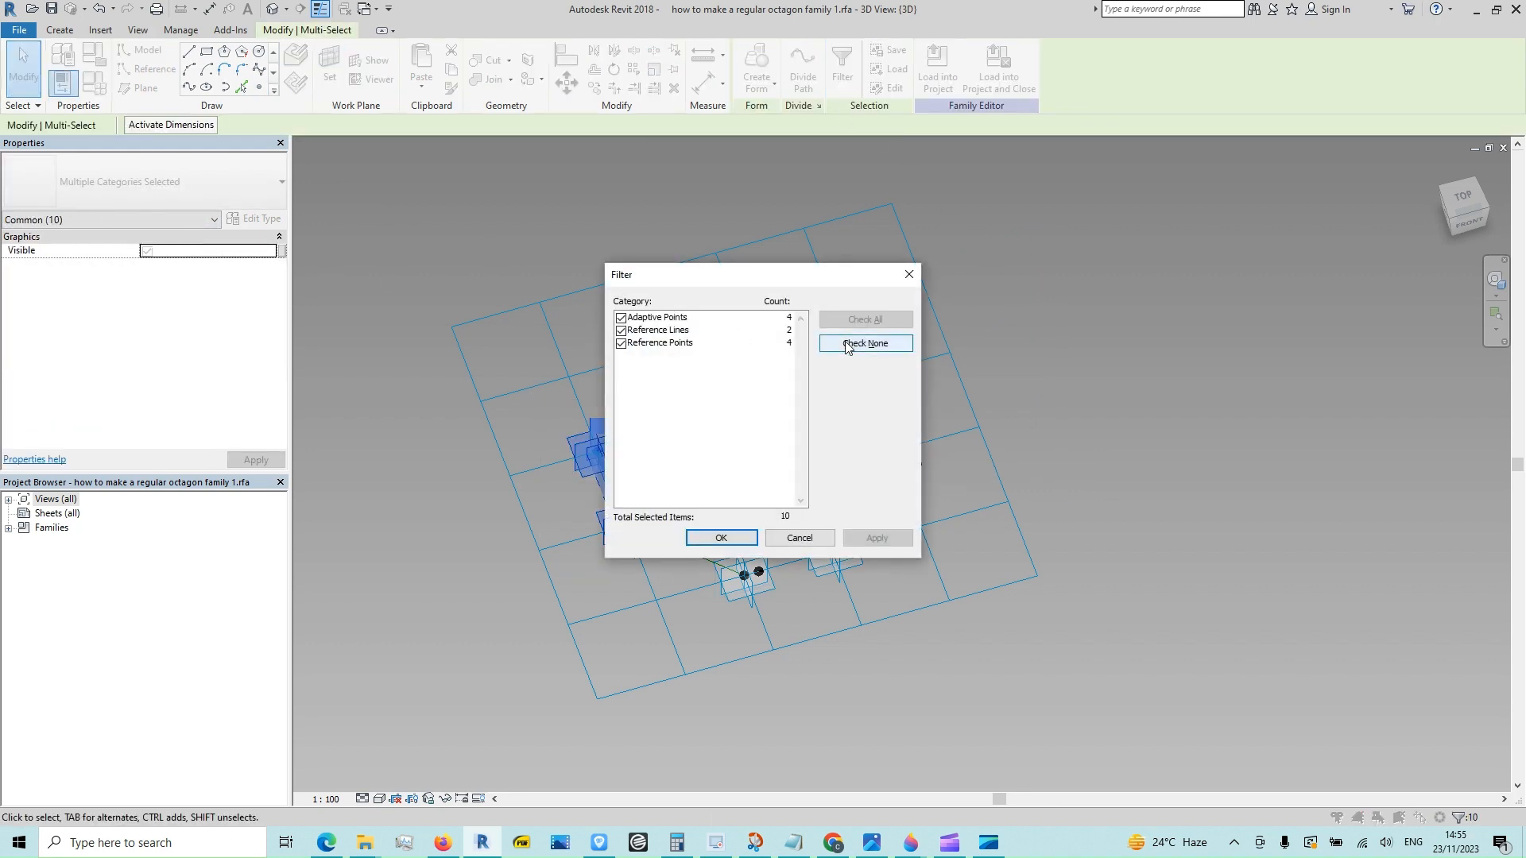
left_click(865, 346)
left_click(624, 347)
left_click(703, 537)
left_click(268, 407)
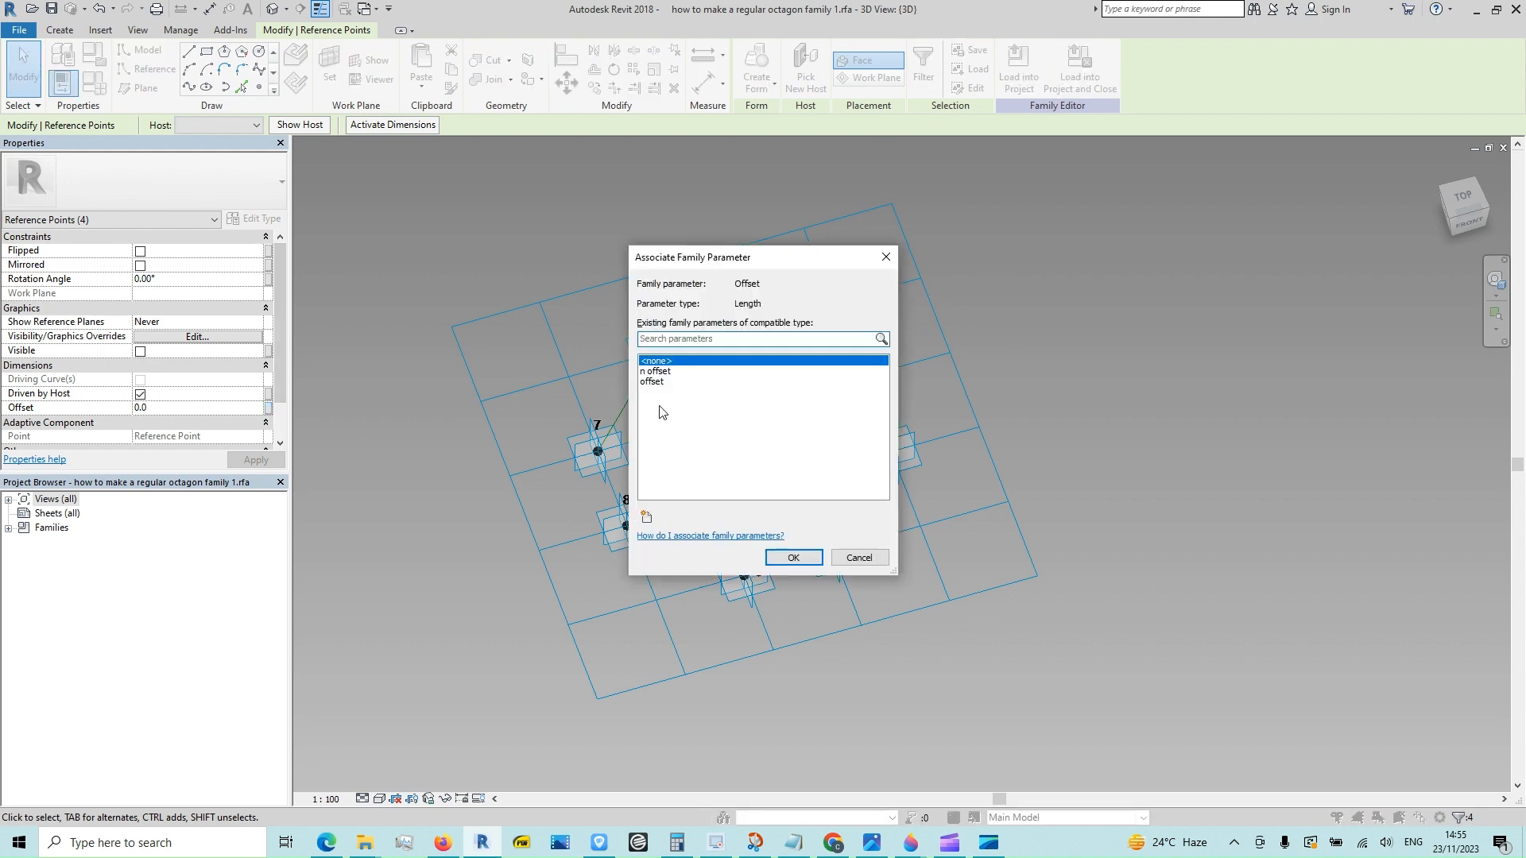
left_click(763, 375)
left_click(807, 555)
key("Escape")
- Link the Offset of the reference point at placement point 8 to the n offset parameter
scroll(731, 479, "up", 5)
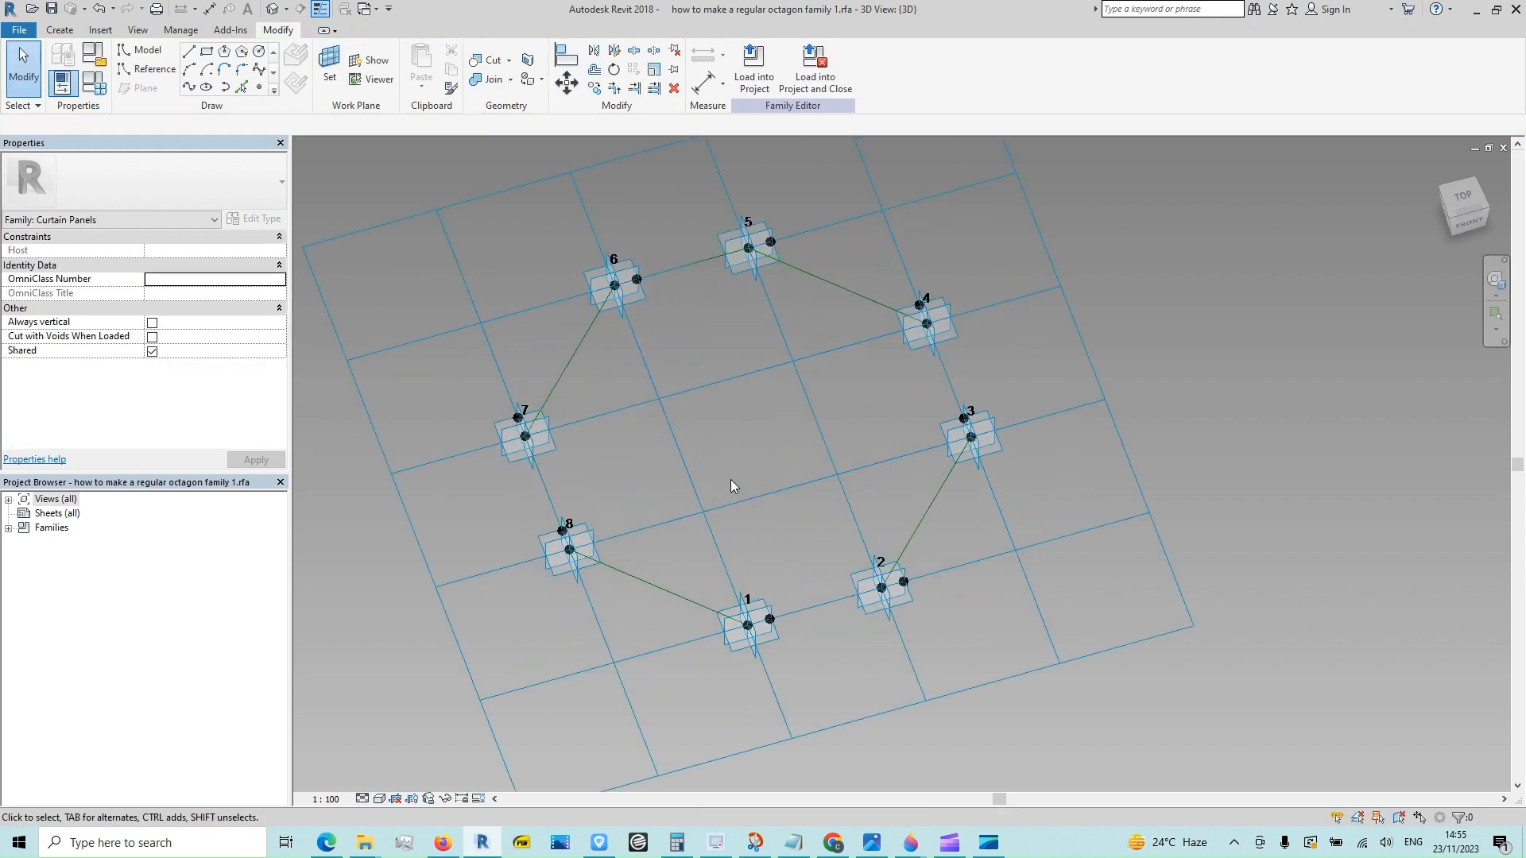
scroll(556, 604, "up", 2)
left_click(531, 493)
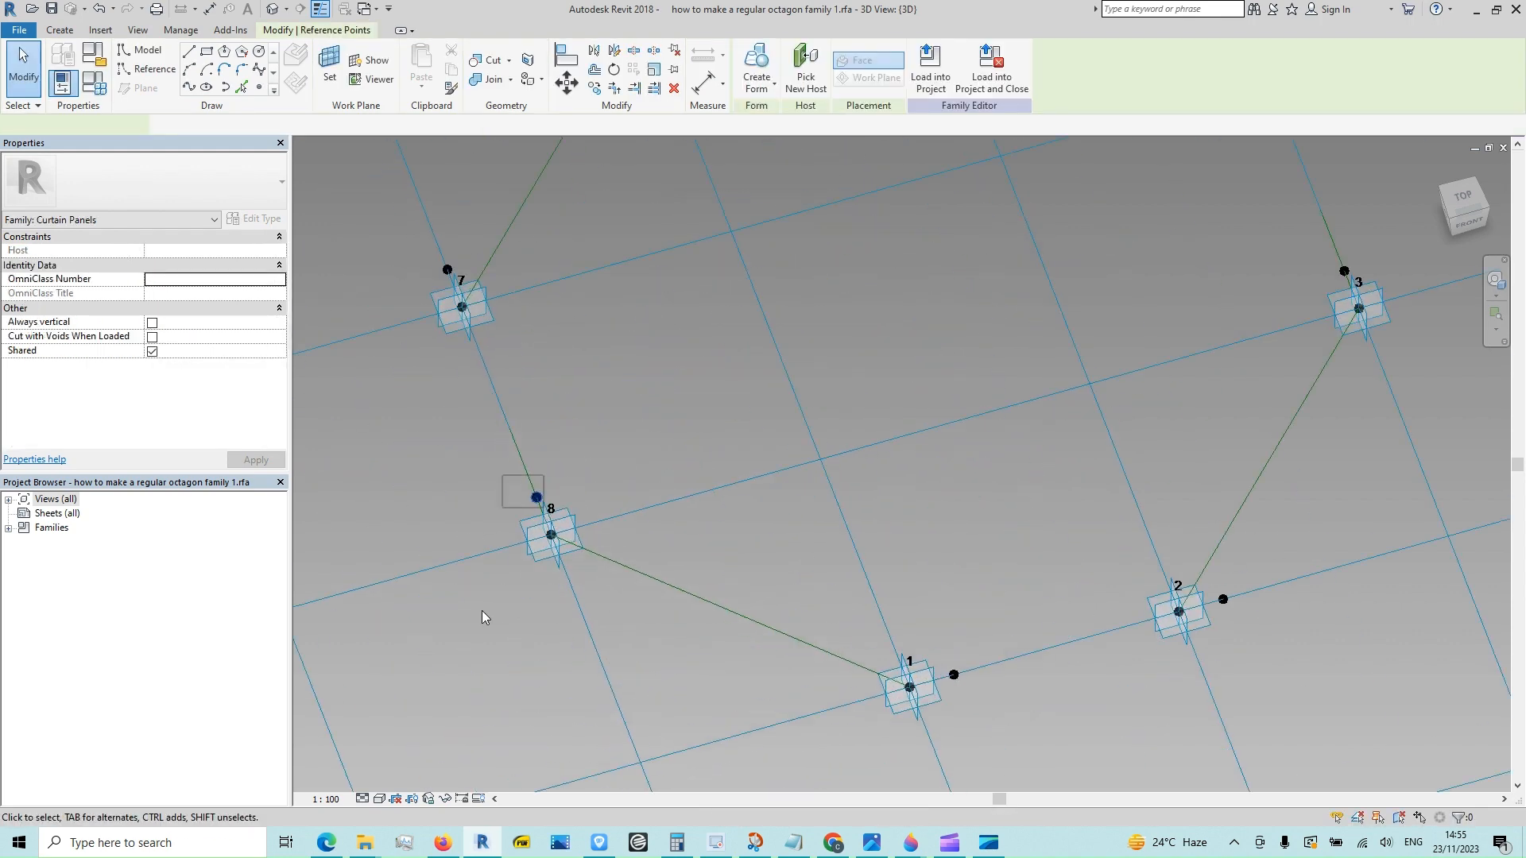
left_click(268, 409)
left_click(763, 387)
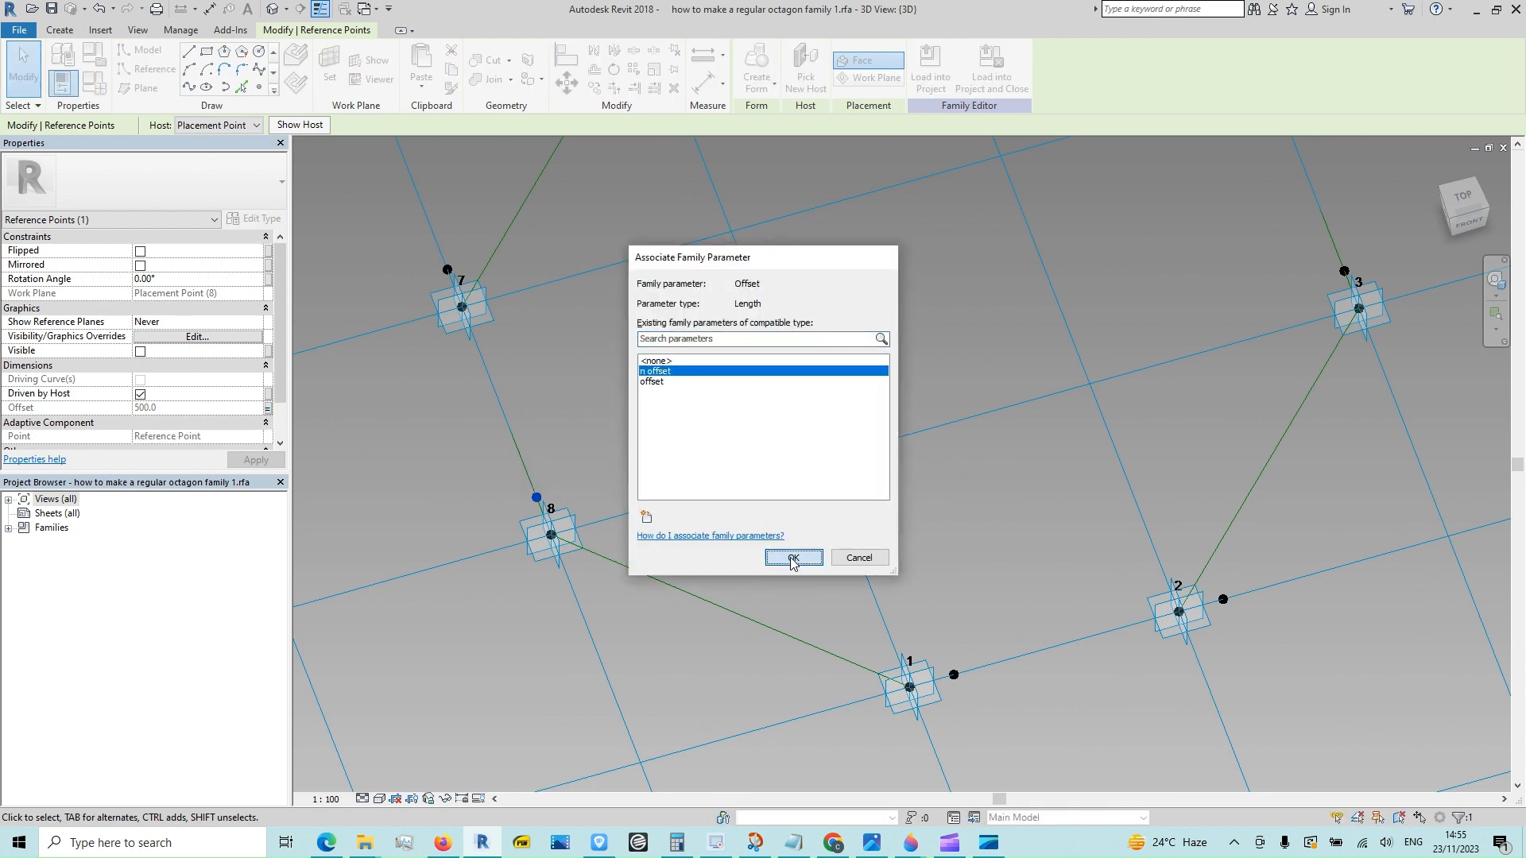
left_click(791, 555)
- Link the Offset of the reference points at placement points 1, 3 and 6 to the n offset parameter
scroll(444, 475, "down", 2)
left_click(1124, 321)
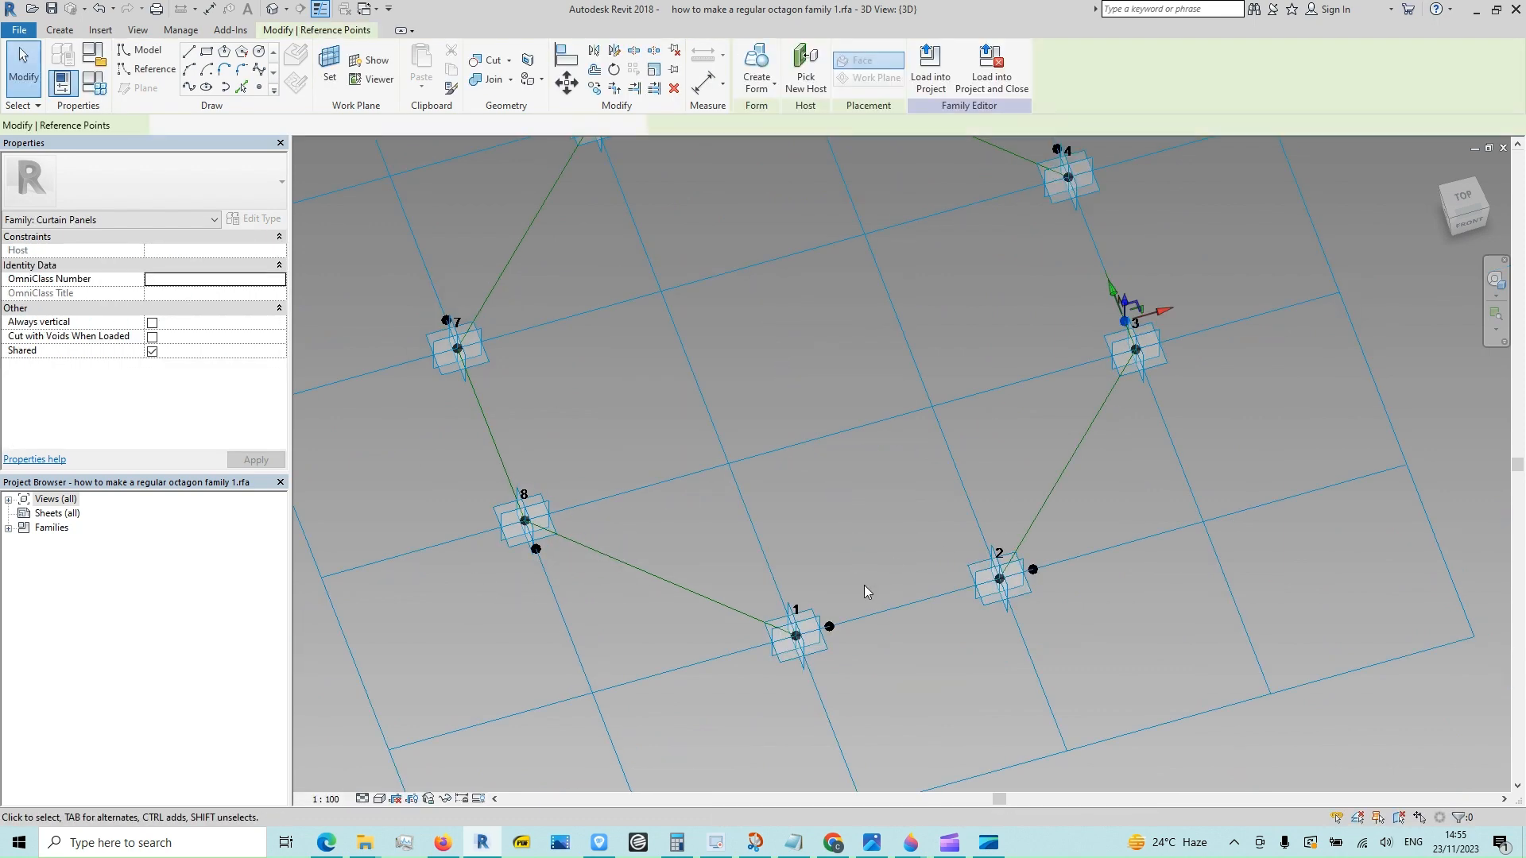
left_click(829, 627, "ctrl")
scroll(908, 648, "down", 1)
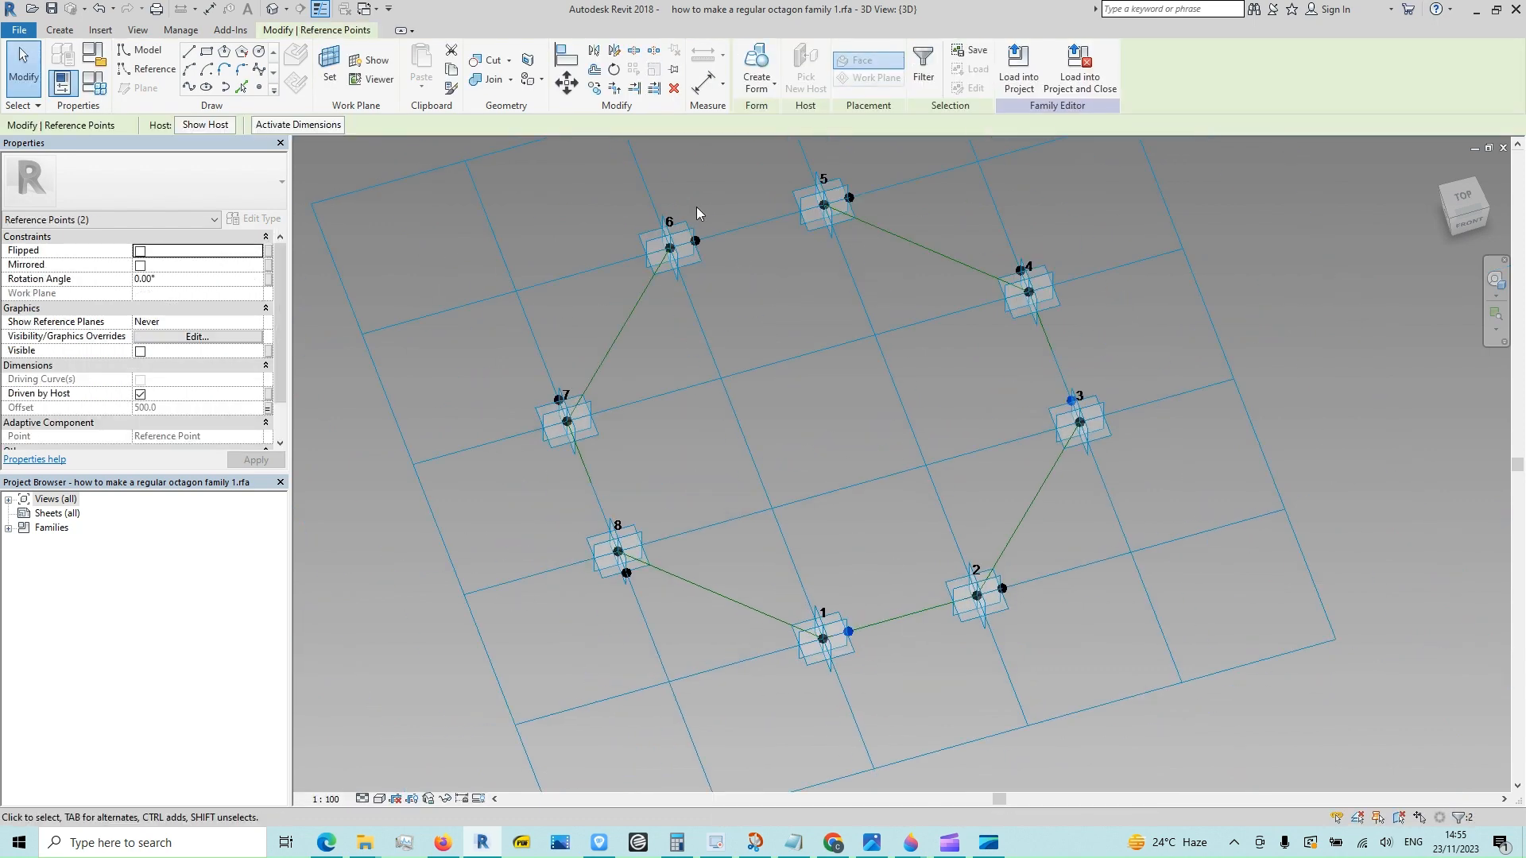
left_click(695, 240, "ctrl")
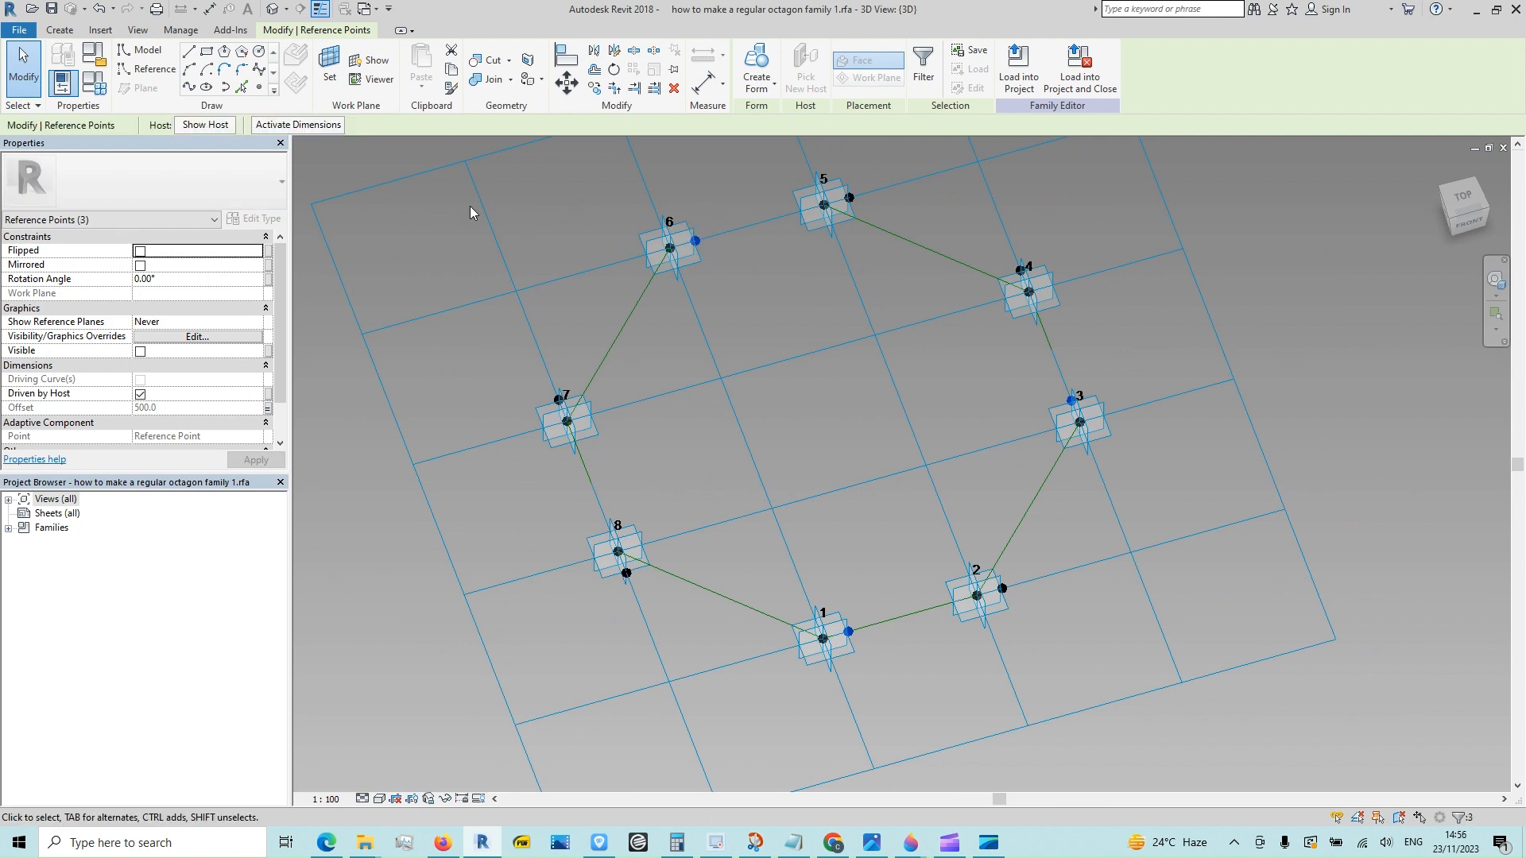
left_click(269, 414)
left_click(660, 377)
left_click(794, 561)
left_click(1465, 477)
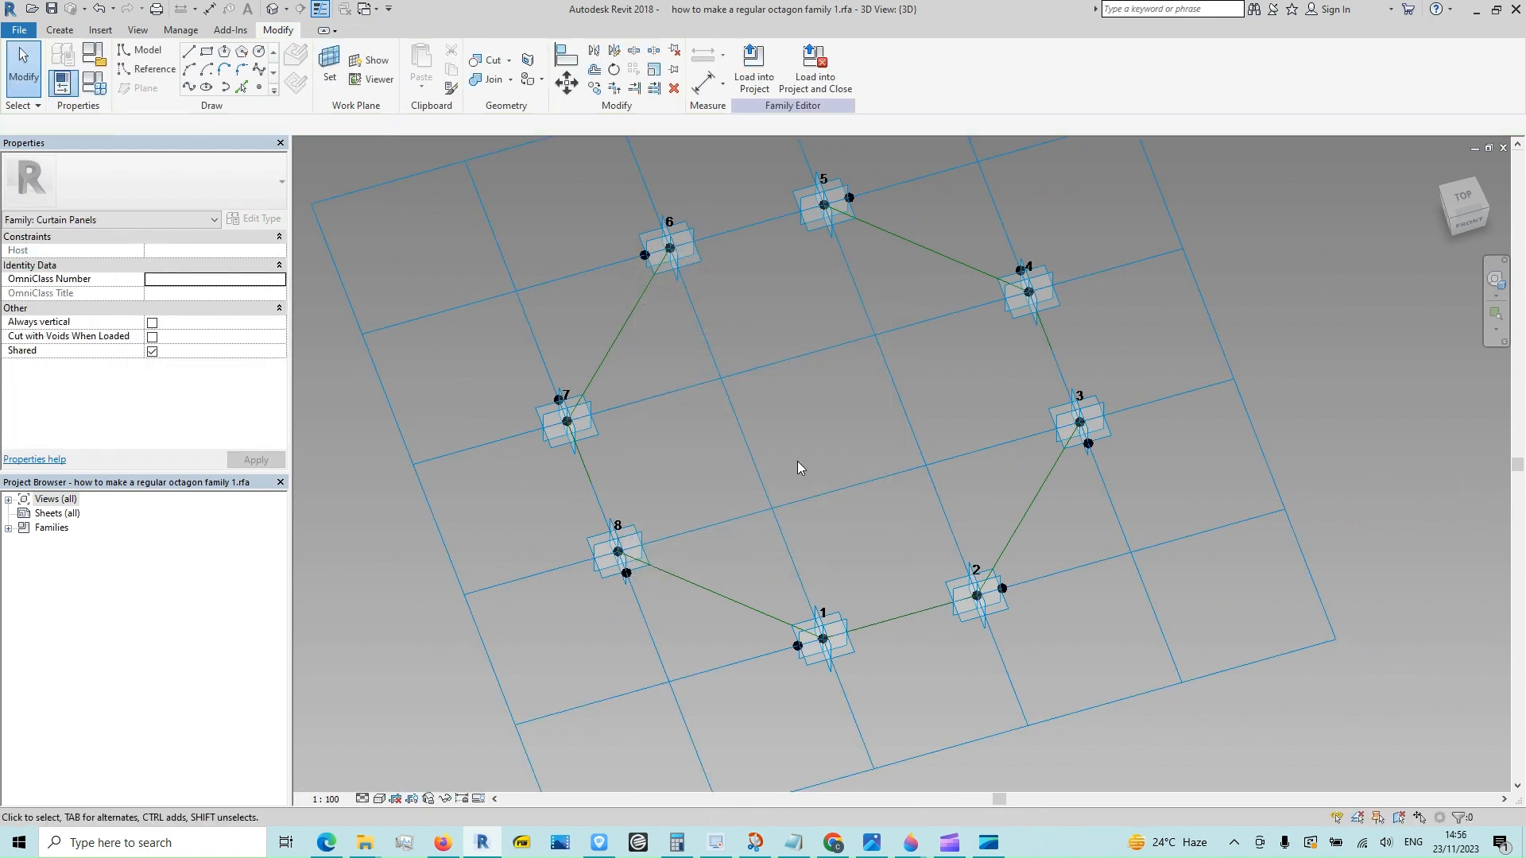
- Connect the offset reference points at placement points 6 and 7 with a spline through points
scroll(508, 499, "up", 1)
scroll(507, 499, "down", 1)
scroll(541, 374, "up", 5)
left_click_drag(557, 385, 585, 441)
scroll(556, 509, "down", 5)
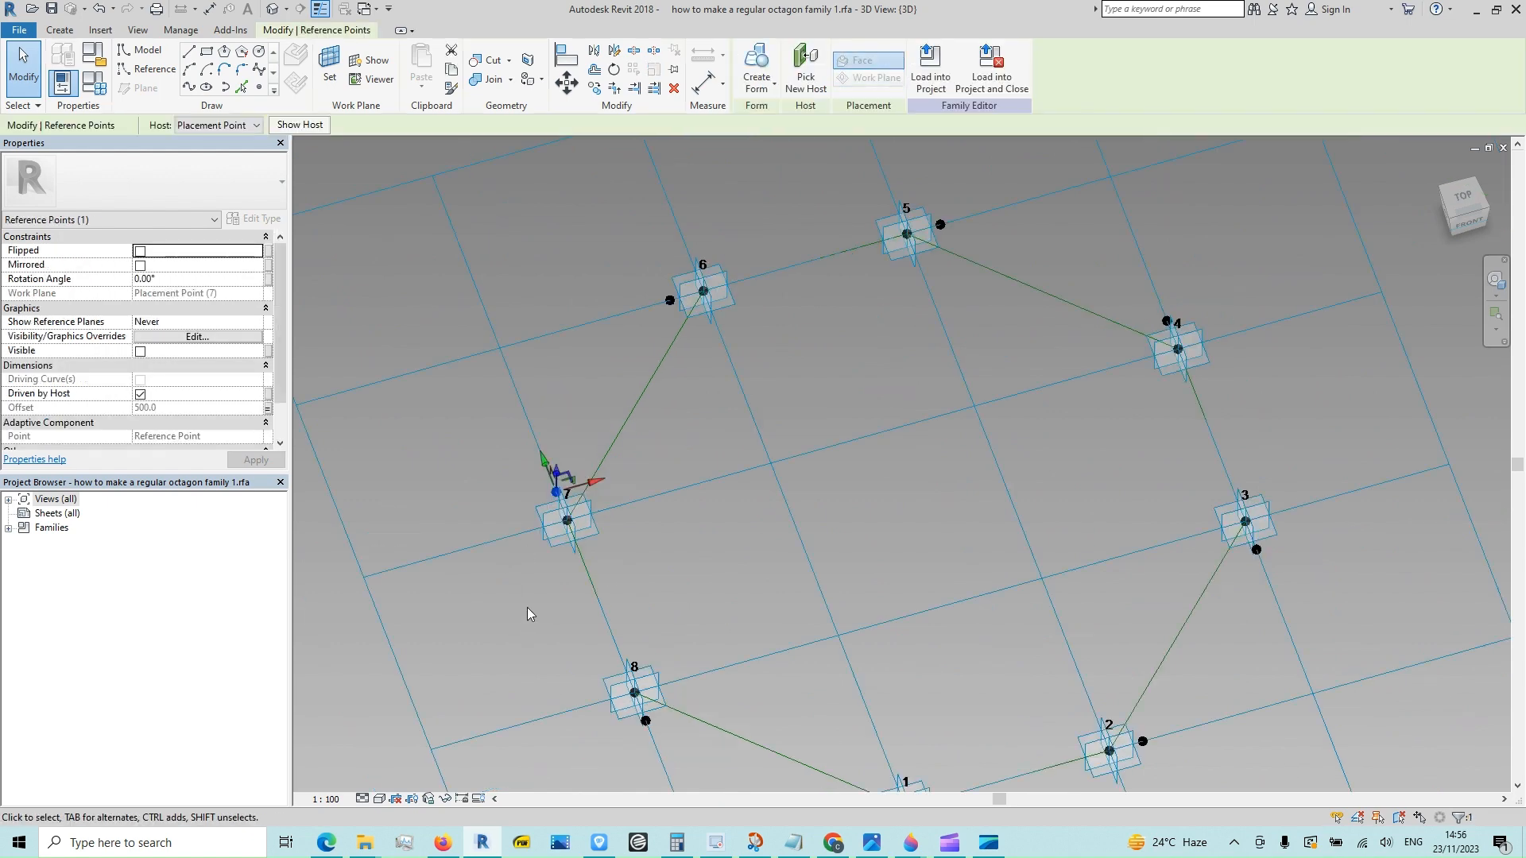
left_click(191, 91)
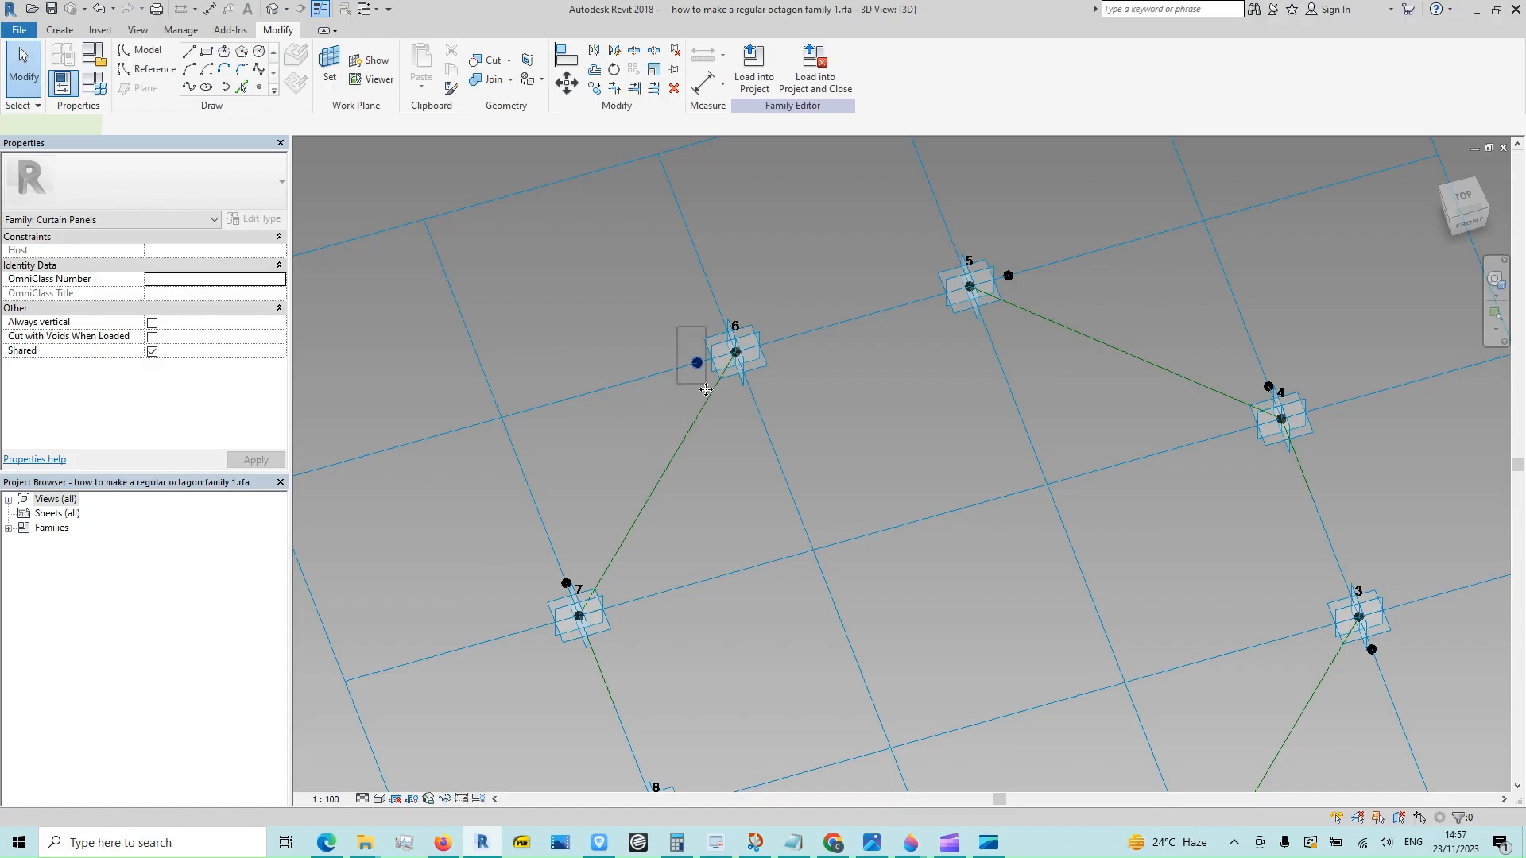
left_click(709, 362)
left_click(697, 364)
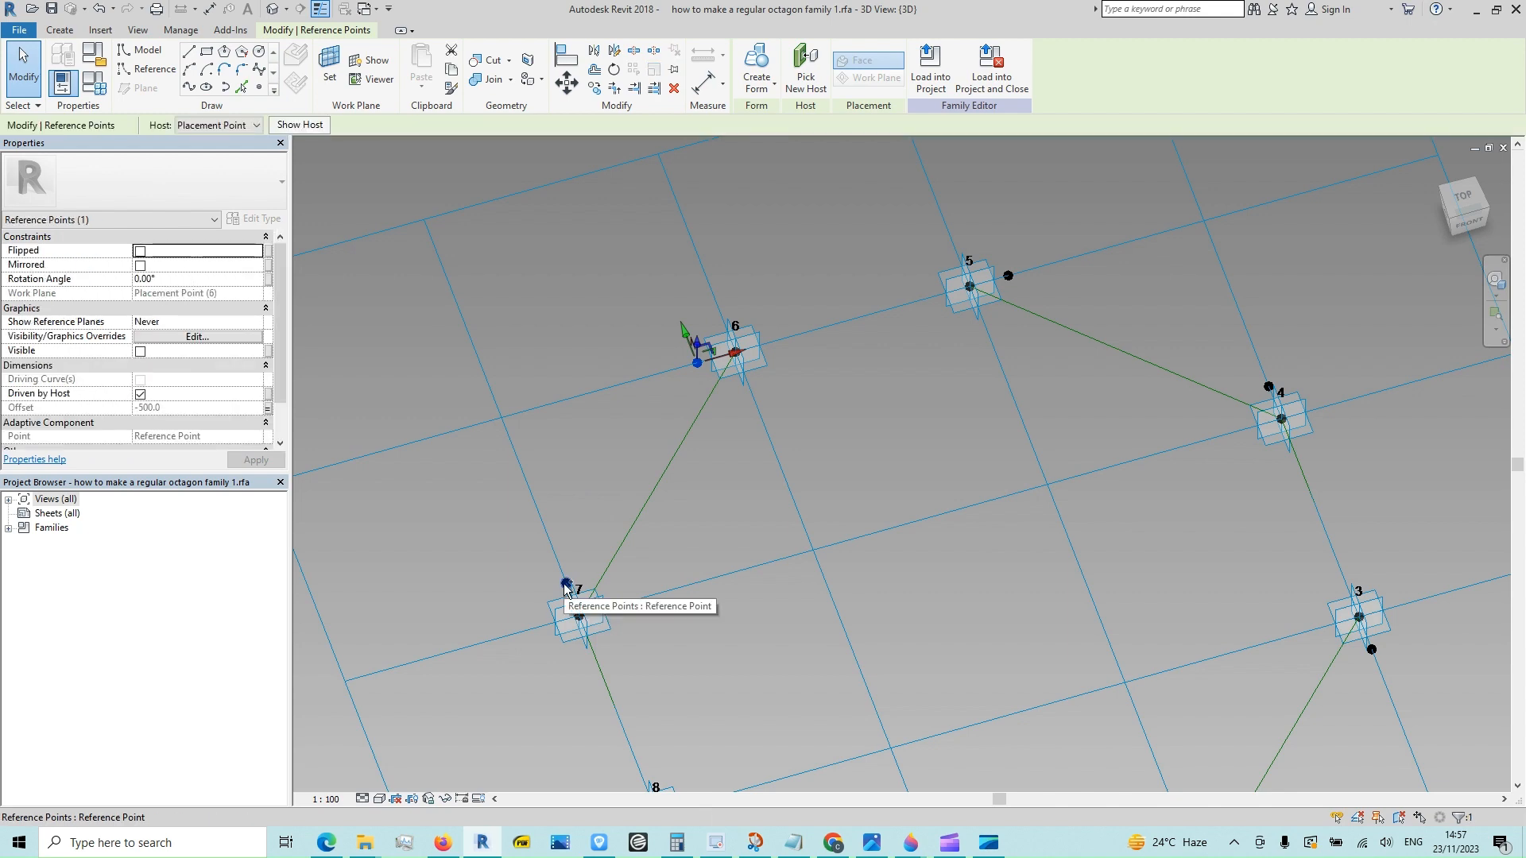
left_click(566, 584, "ctrl")
left_click(189, 88)
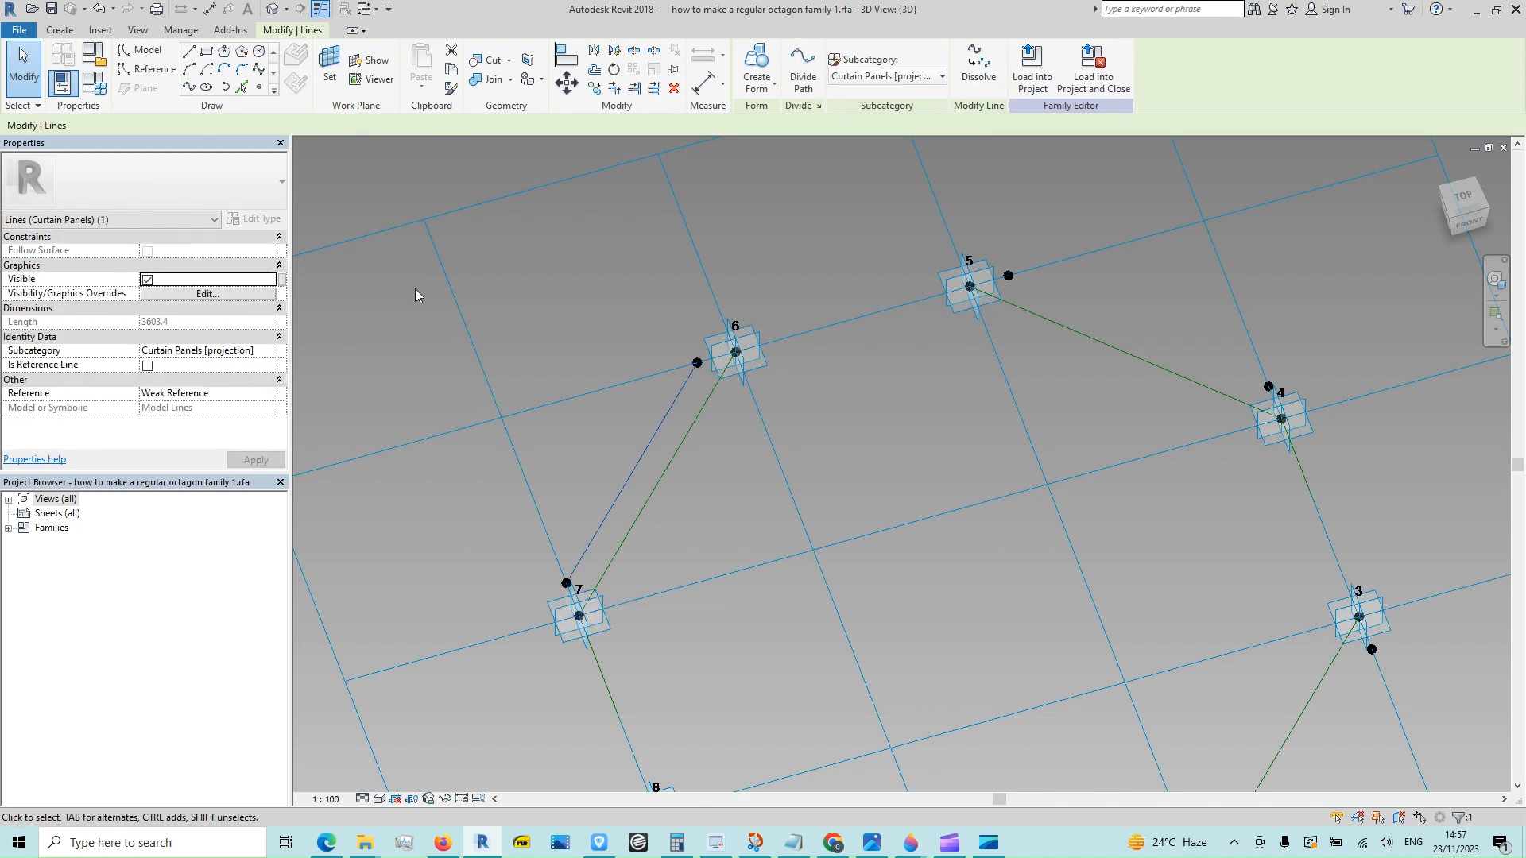
- Connect the offset reference points at placement points 7 and 8 with a spline through points and dismiss the warning
scroll(415, 288, "down", 2)
scroll(483, 579, "up", 2)
left_click(529, 431)
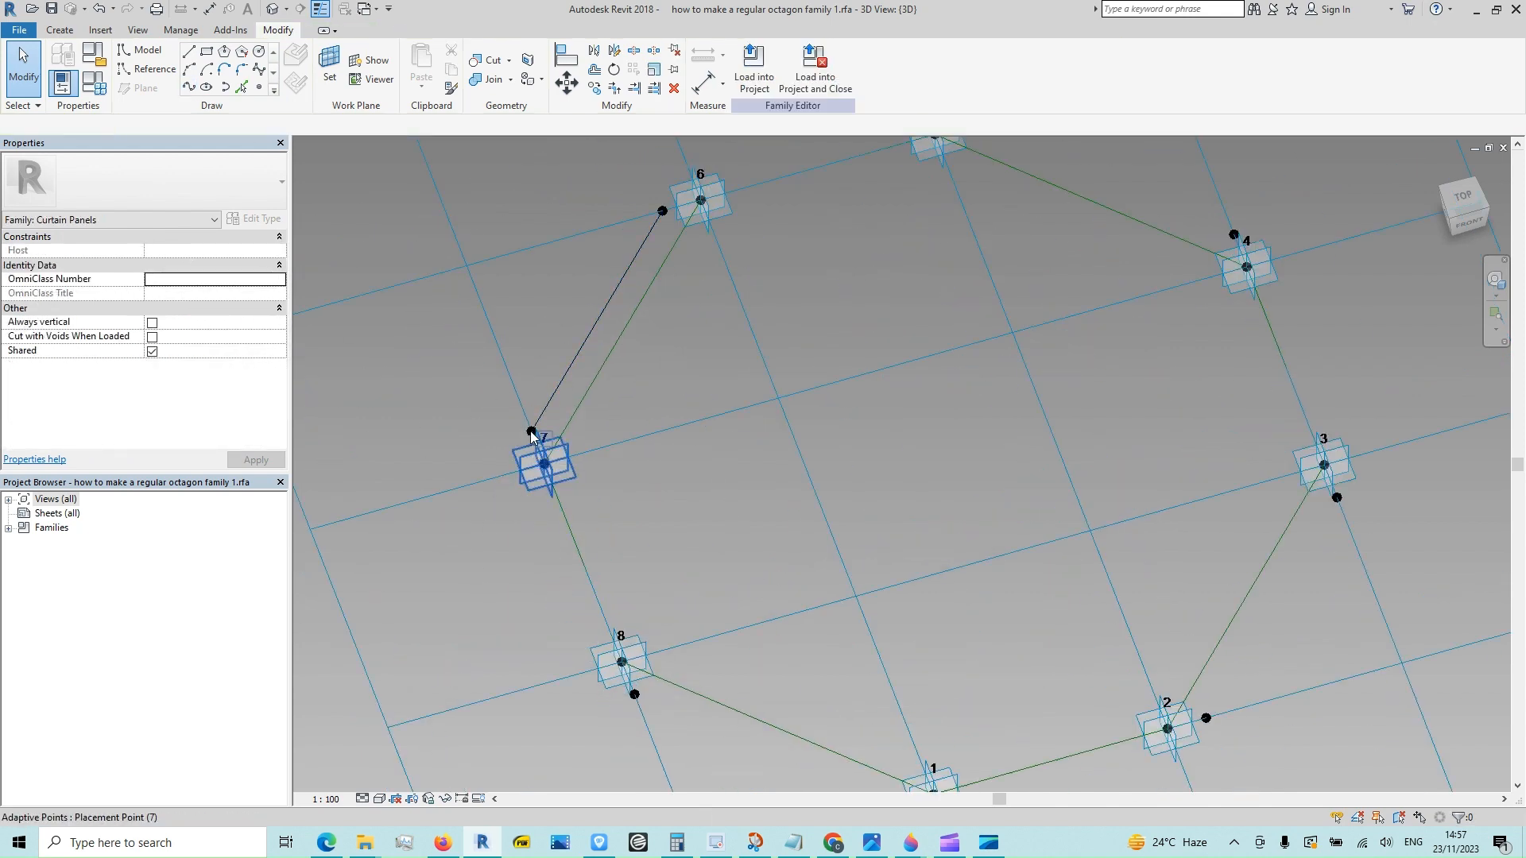
scroll(526, 437, "up", 2)
scroll(364, 398, "down", 2)
left_click(580, 677, "ctrl")
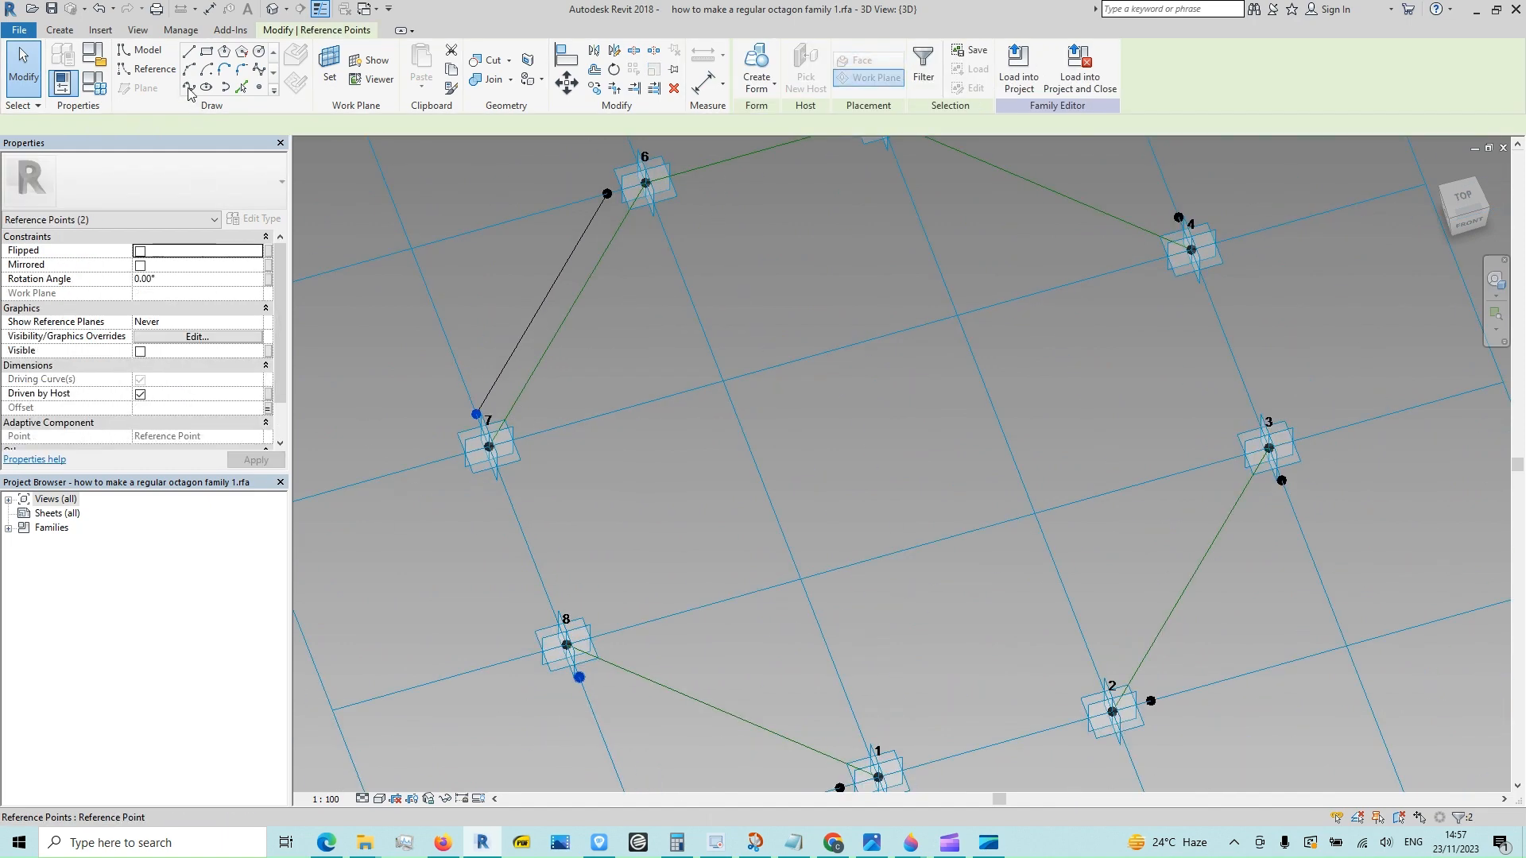
left_click(190, 88)
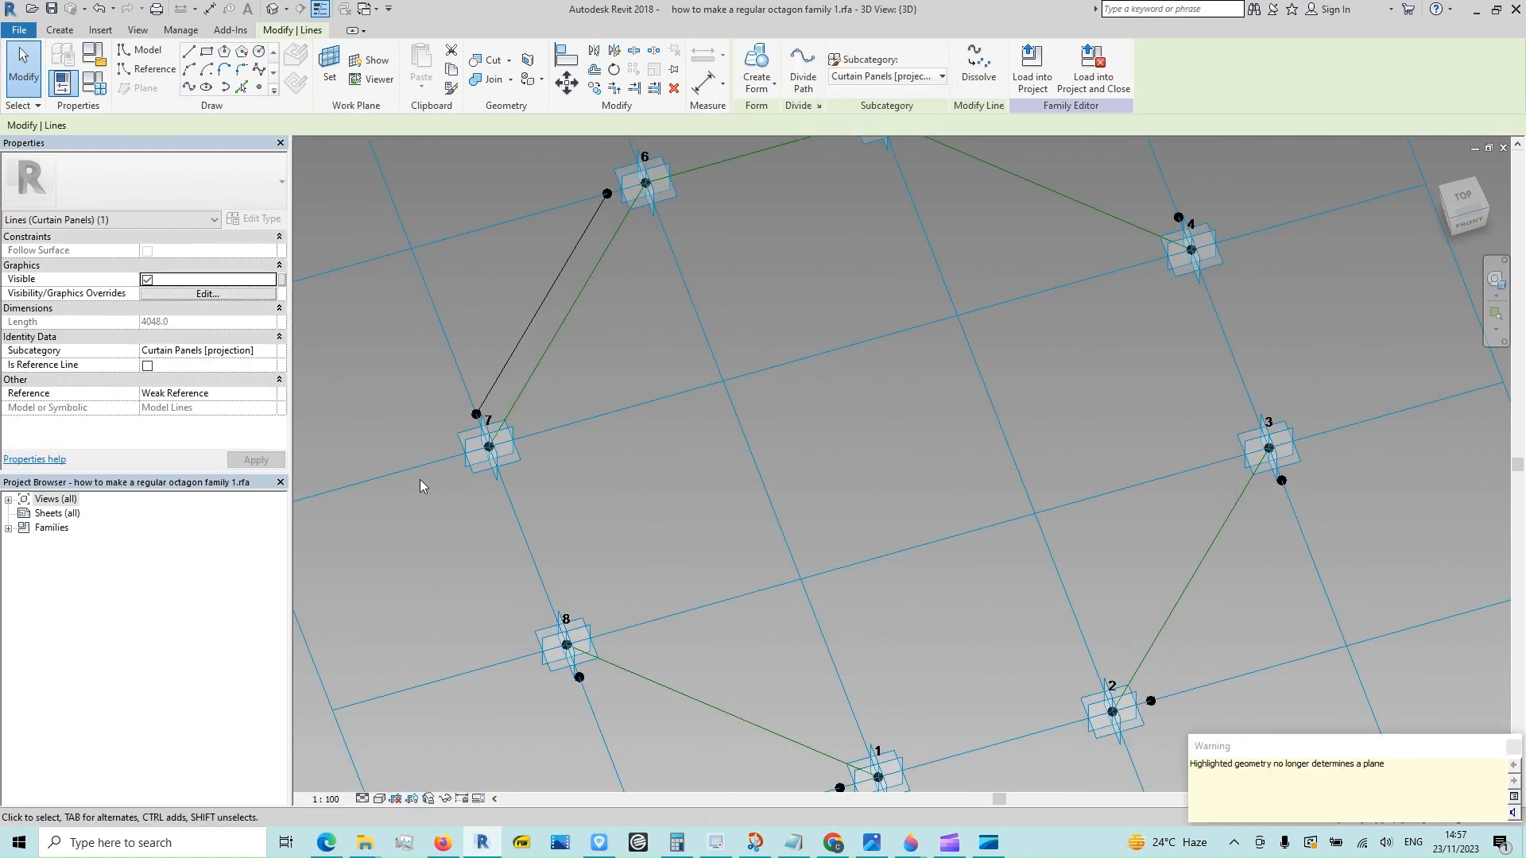
left_click(1514, 748)
- Connect the offset reference points at placement points 8 and 1 with a spline through points
scroll(718, 483, "down", 2)
scroll(613, 647, "up", 2)
key("Escape")
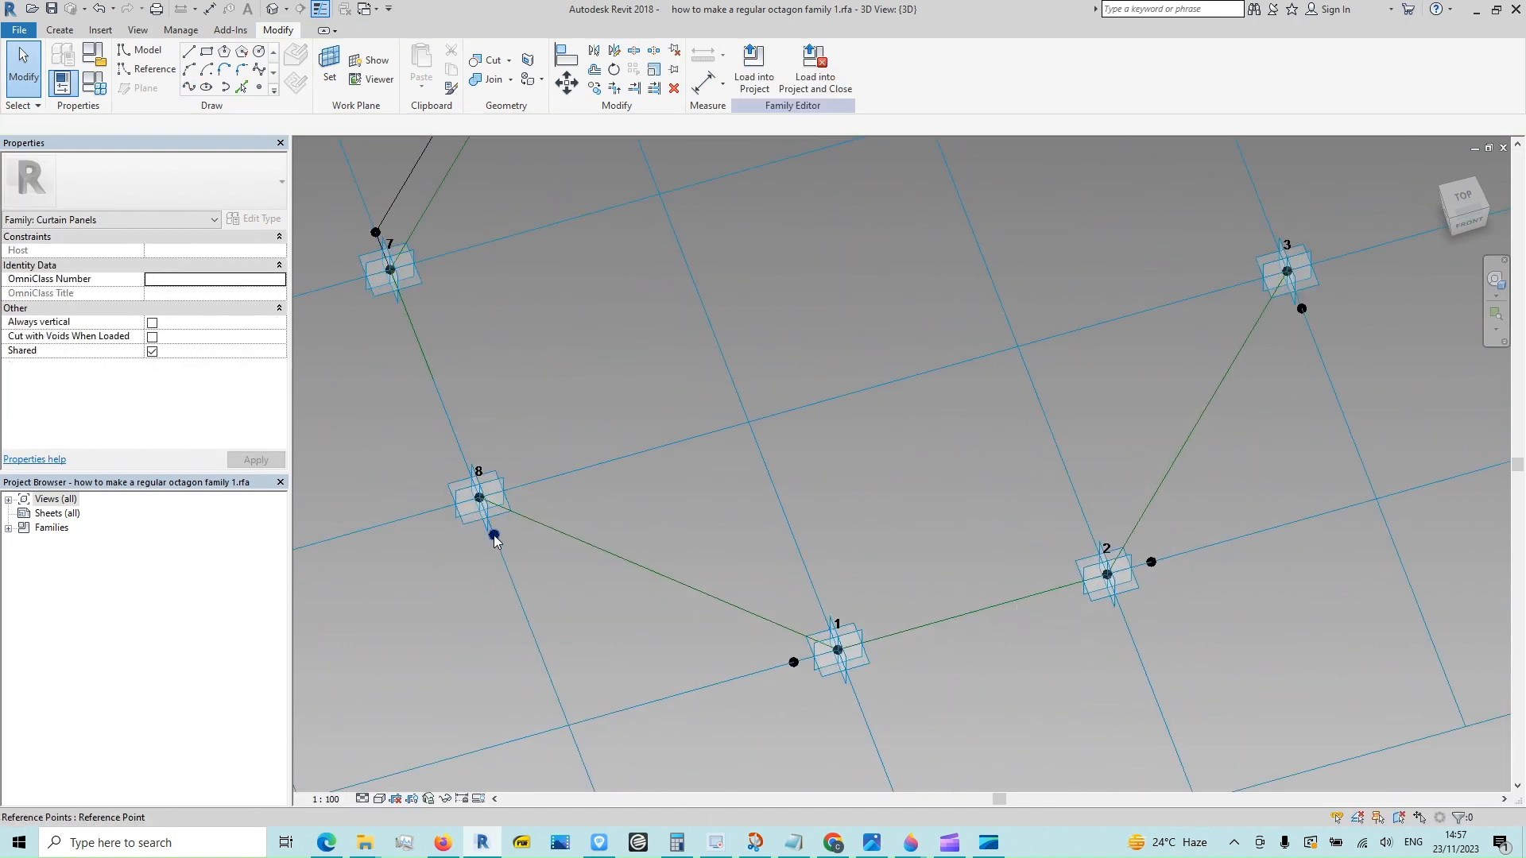
left_click(494, 535)
left_click(794, 663, "ctrl")
key("Return")
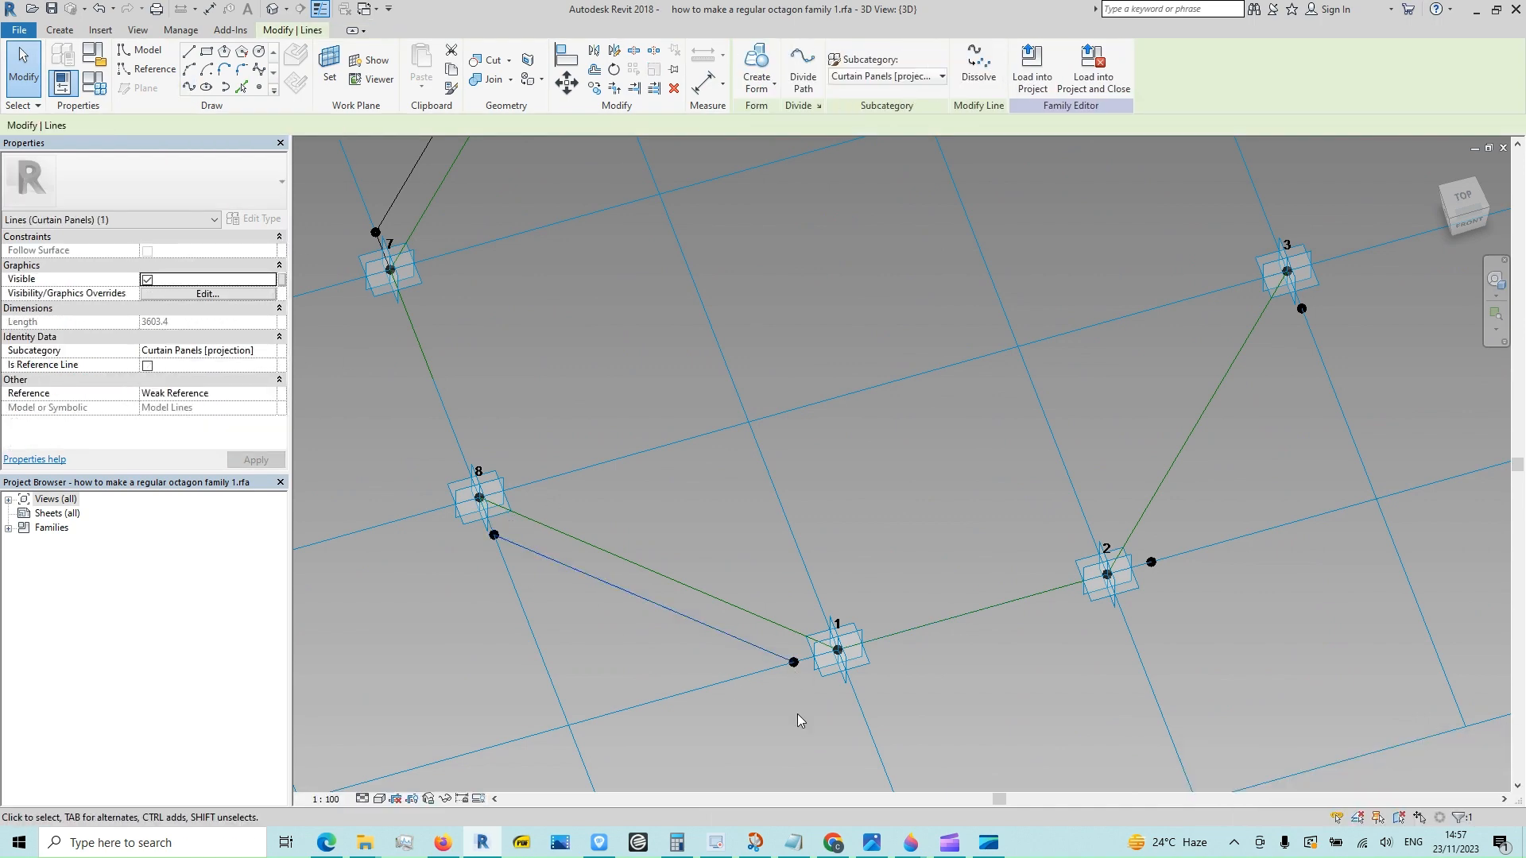
key("Escape")
- Connect the offset reference points at placement points 1 and 2 with a spline through points
left_click(794, 663)
left_click(1152, 562, "ctrl")
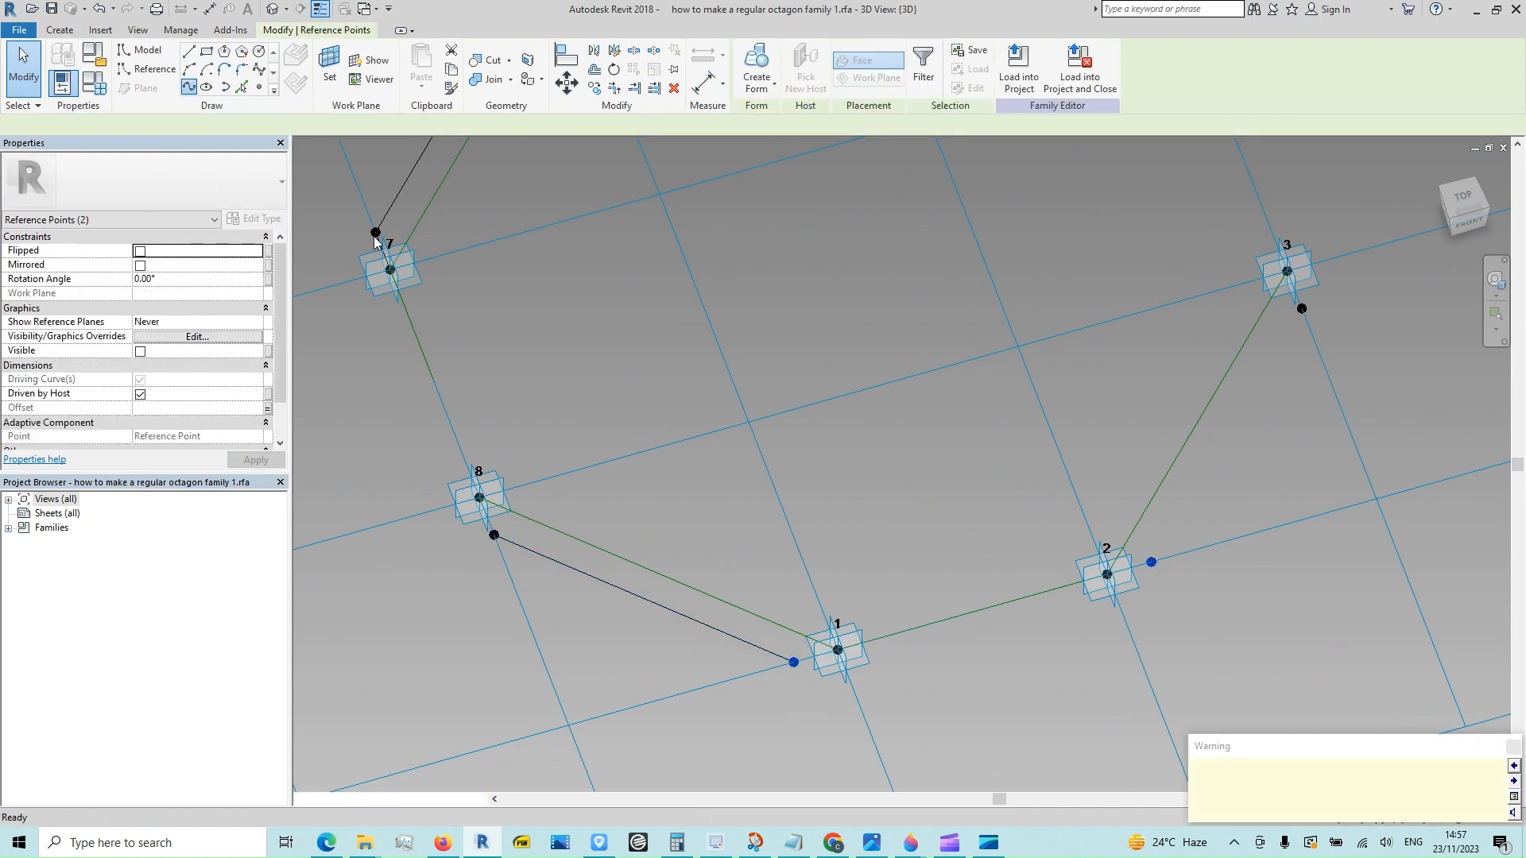
middle_click_drag(1200, 547, 919, 550)
key("Escape")
- Connect the offset reference points at placement points 2 and 3 with a spline through points
left_click(872, 566)
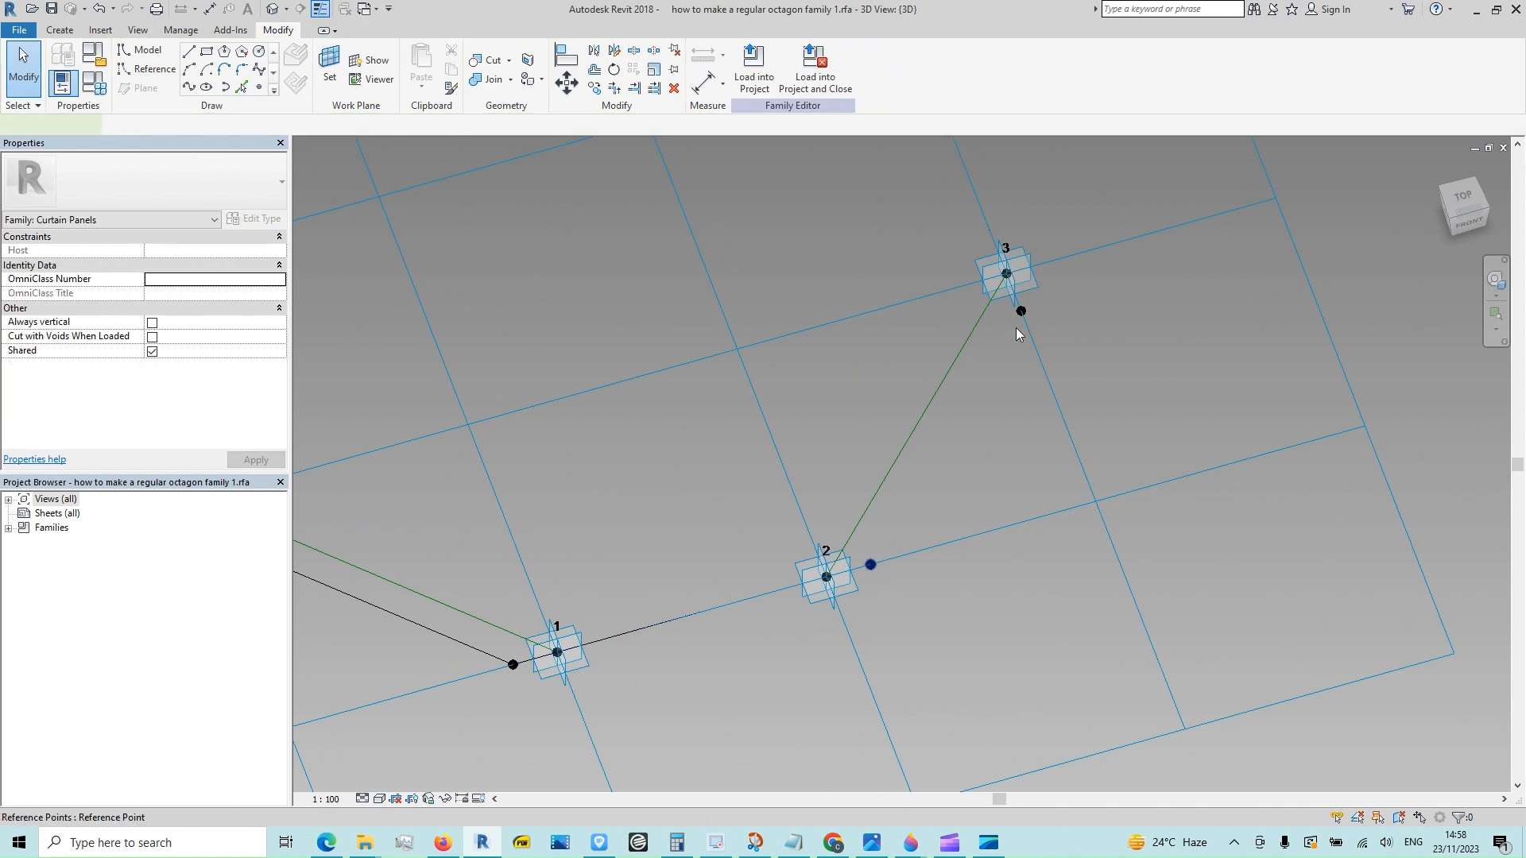
left_click(1022, 311, "ctrl")
key("Return")
scroll(831, 647, "down", 2)
scroll(926, 449, "up", 2)
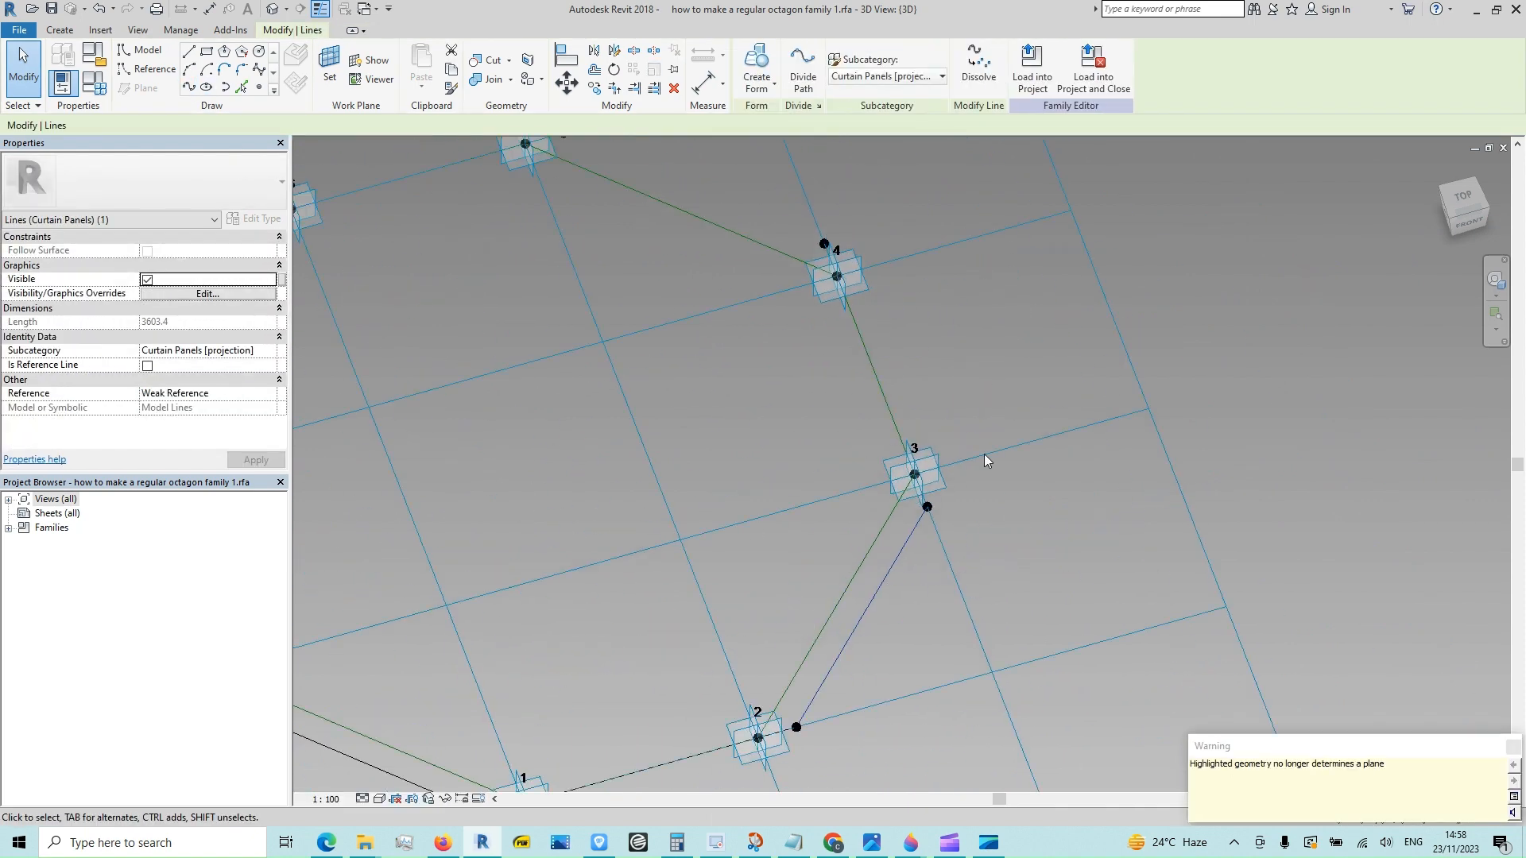
- Connect the offset reference points at placement points 3 and 4 with a spline through points
left_click(927, 506)
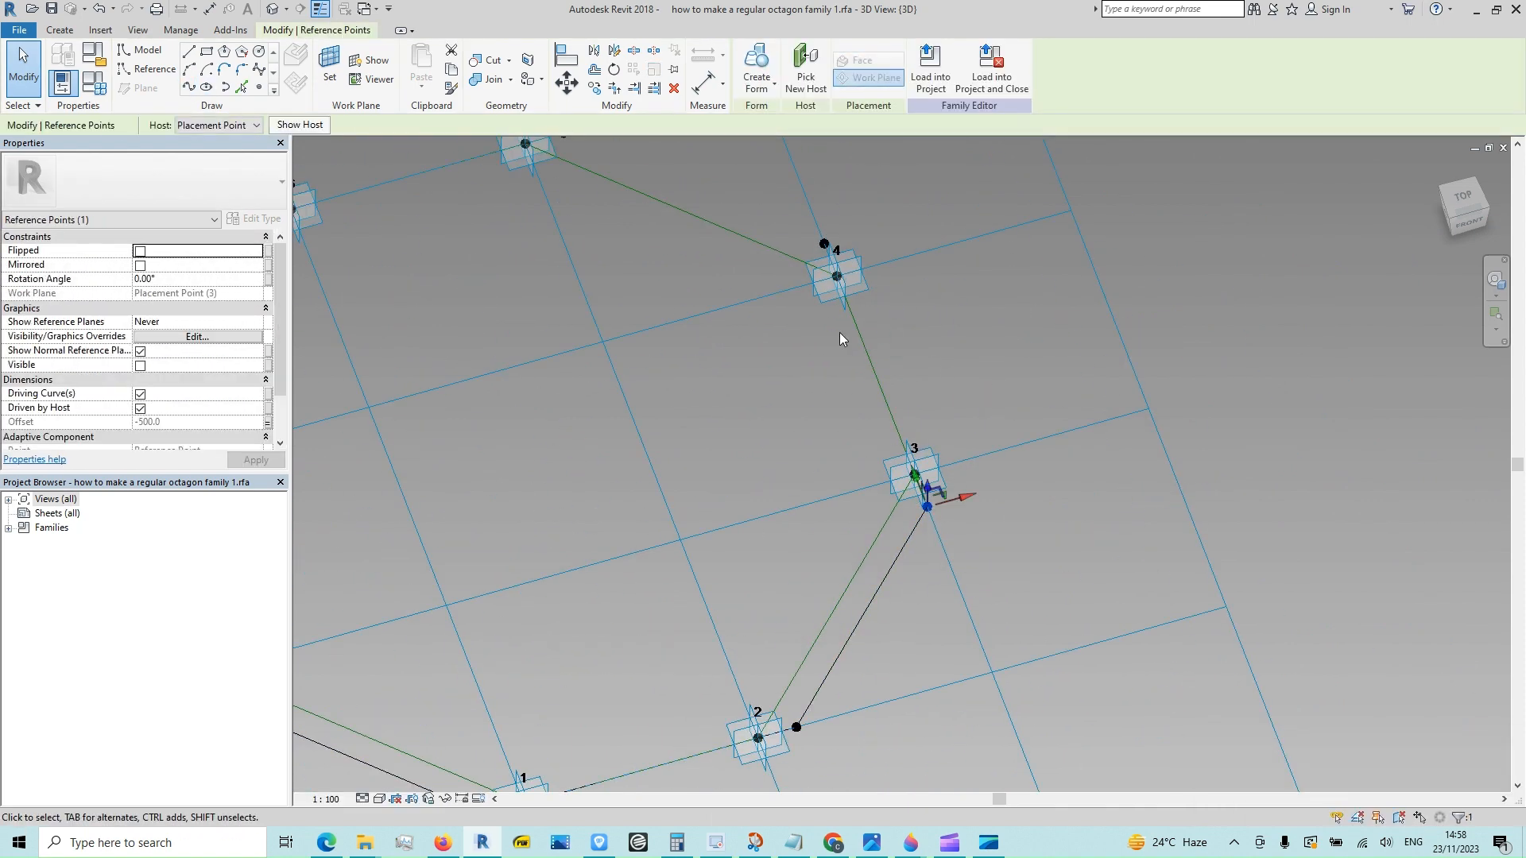
scroll(820, 248, "up", 2)
left_click(835, 251, "ctrl")
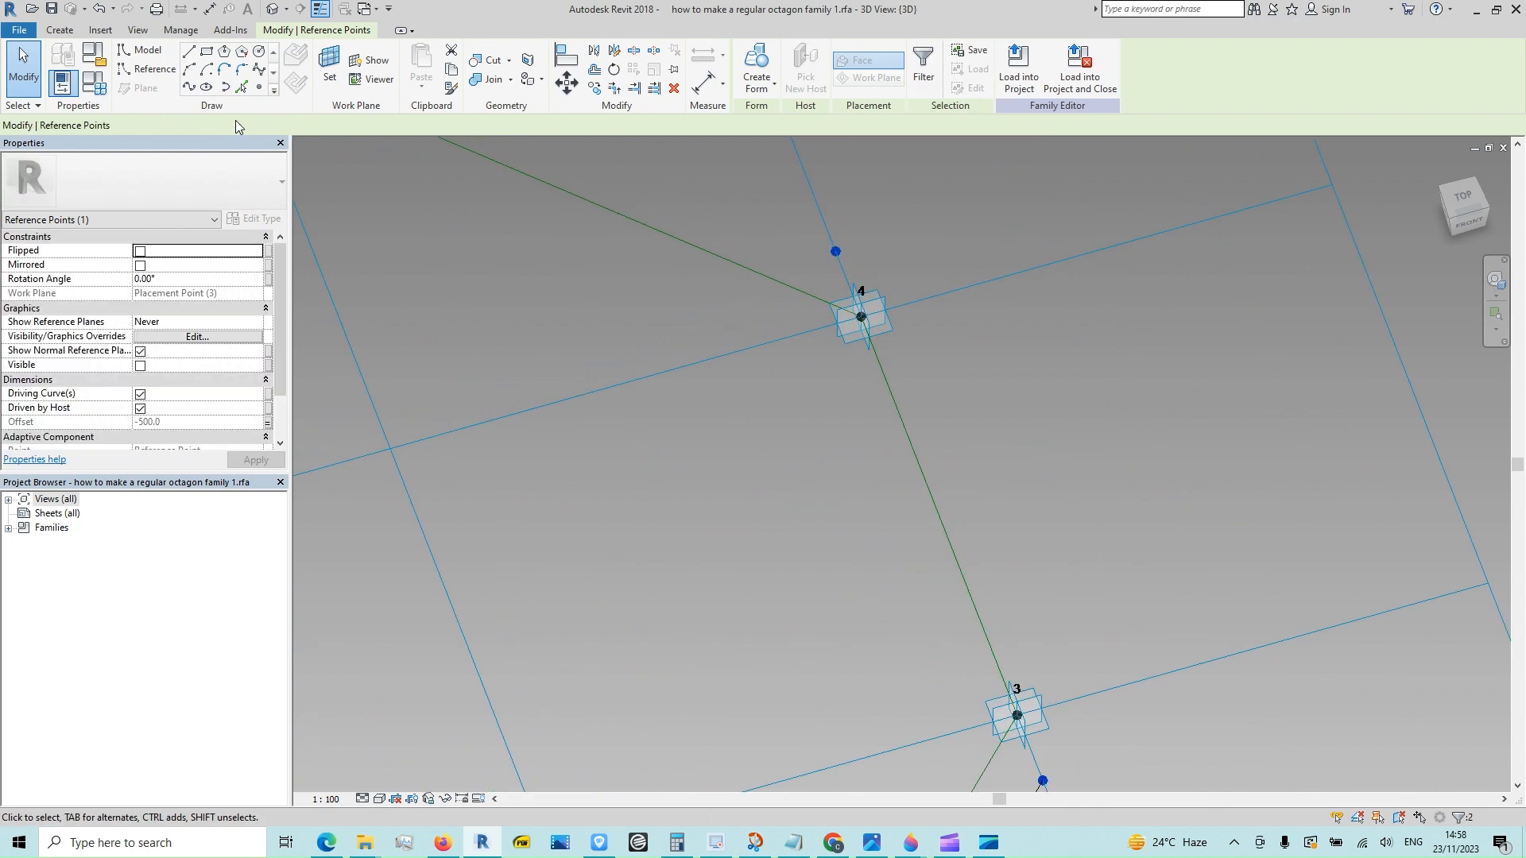
left_click(189, 88)
scroll(746, 444, "down", 2)
- Connect the offset reference points at placement points 4 and 5 with a spline through points
left_click(529, 237)
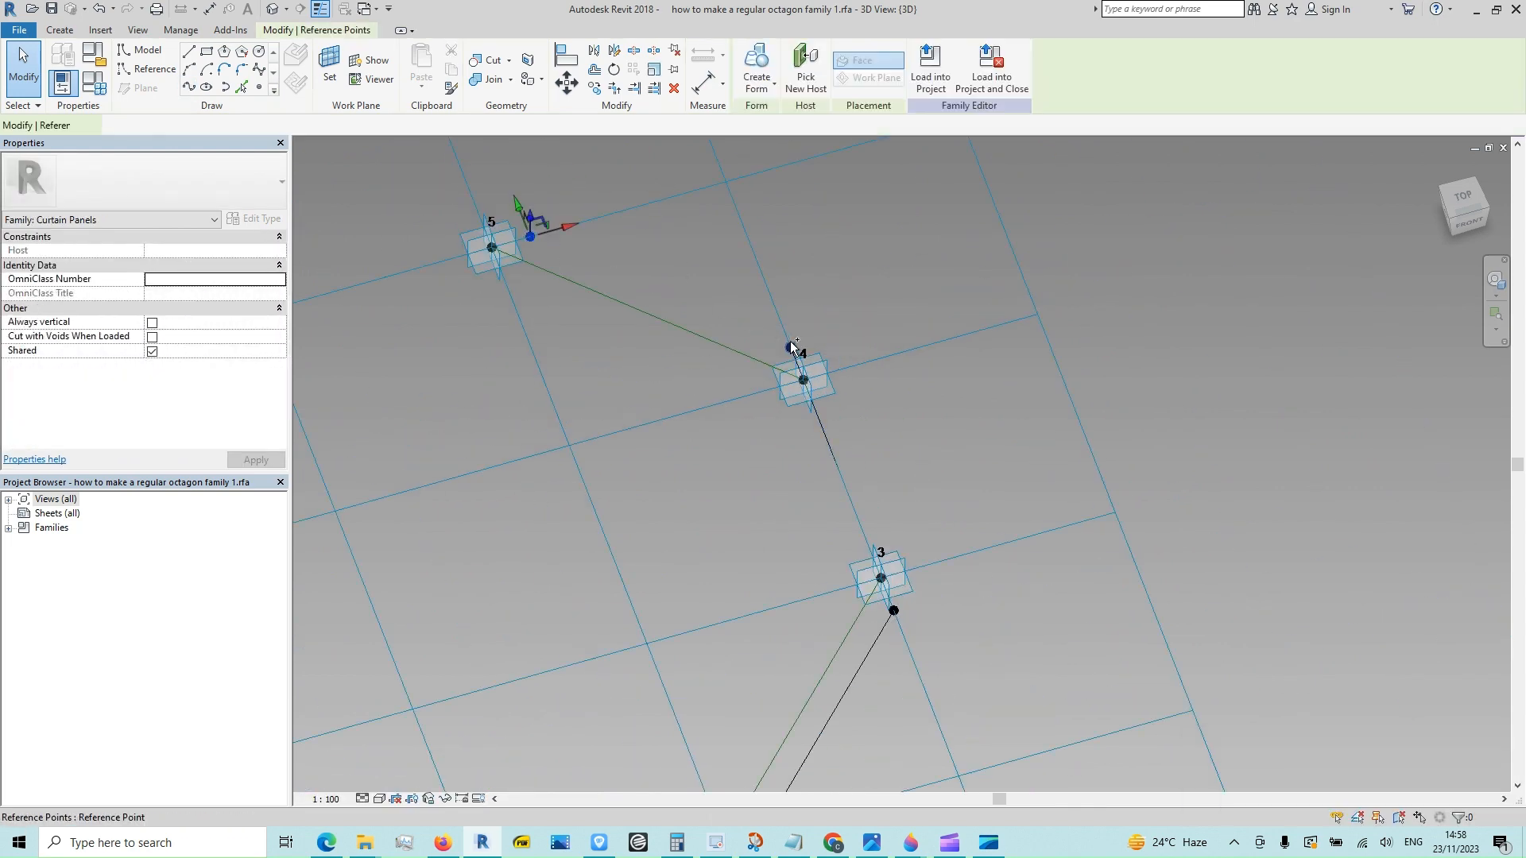
left_click(791, 347, "ctrl")
left_click(741, 322)
left_click(791, 347)
left_click(531, 237, "ctrl")
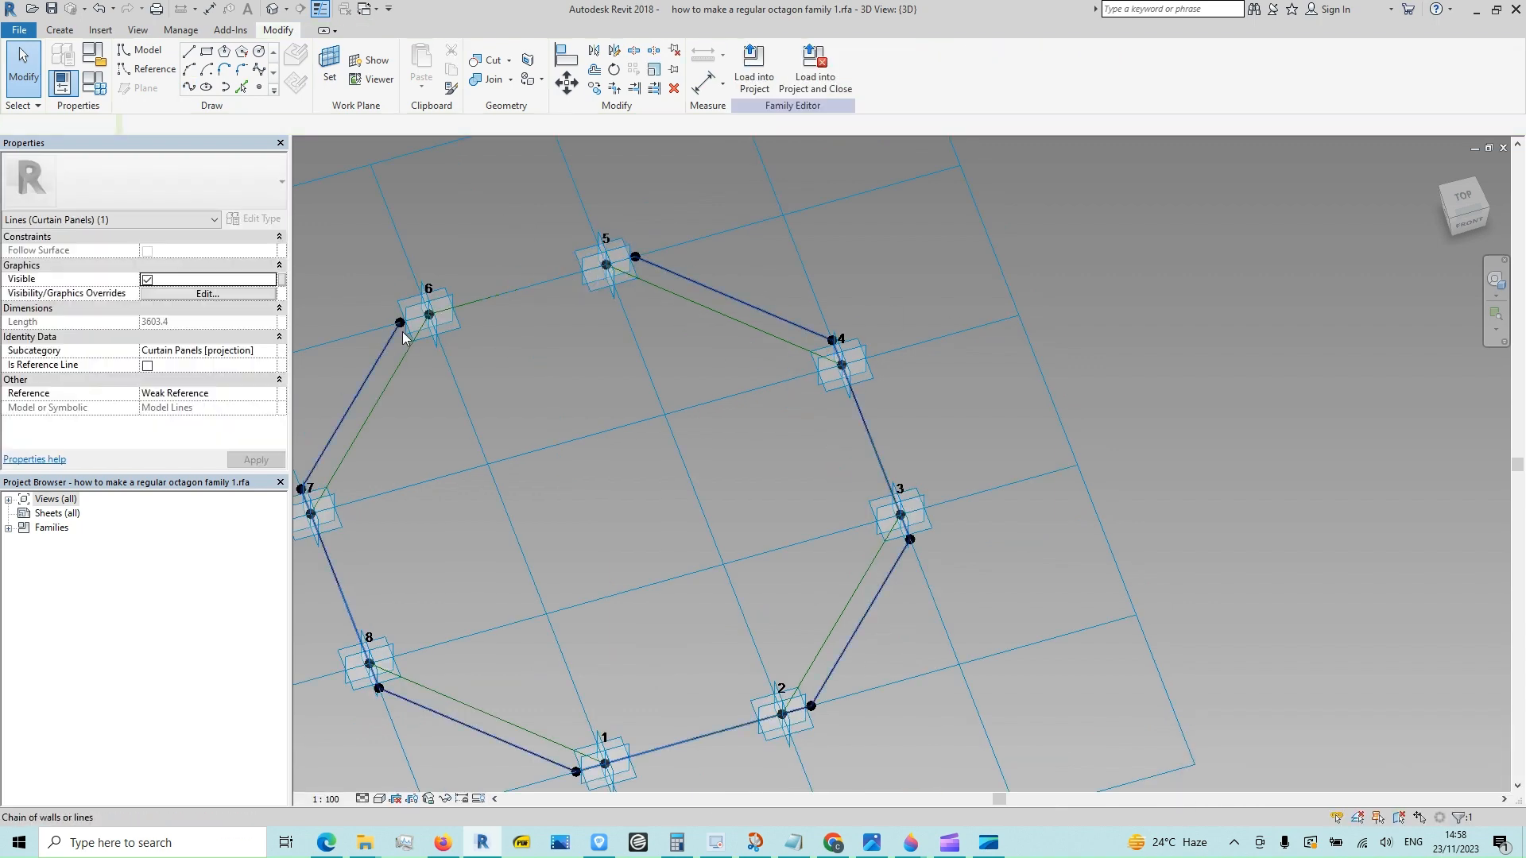
- Close the octagon by connecting the offset reference points at placement points 5 and 6 with a spline through points
key("Tab")
left_click(400, 324)
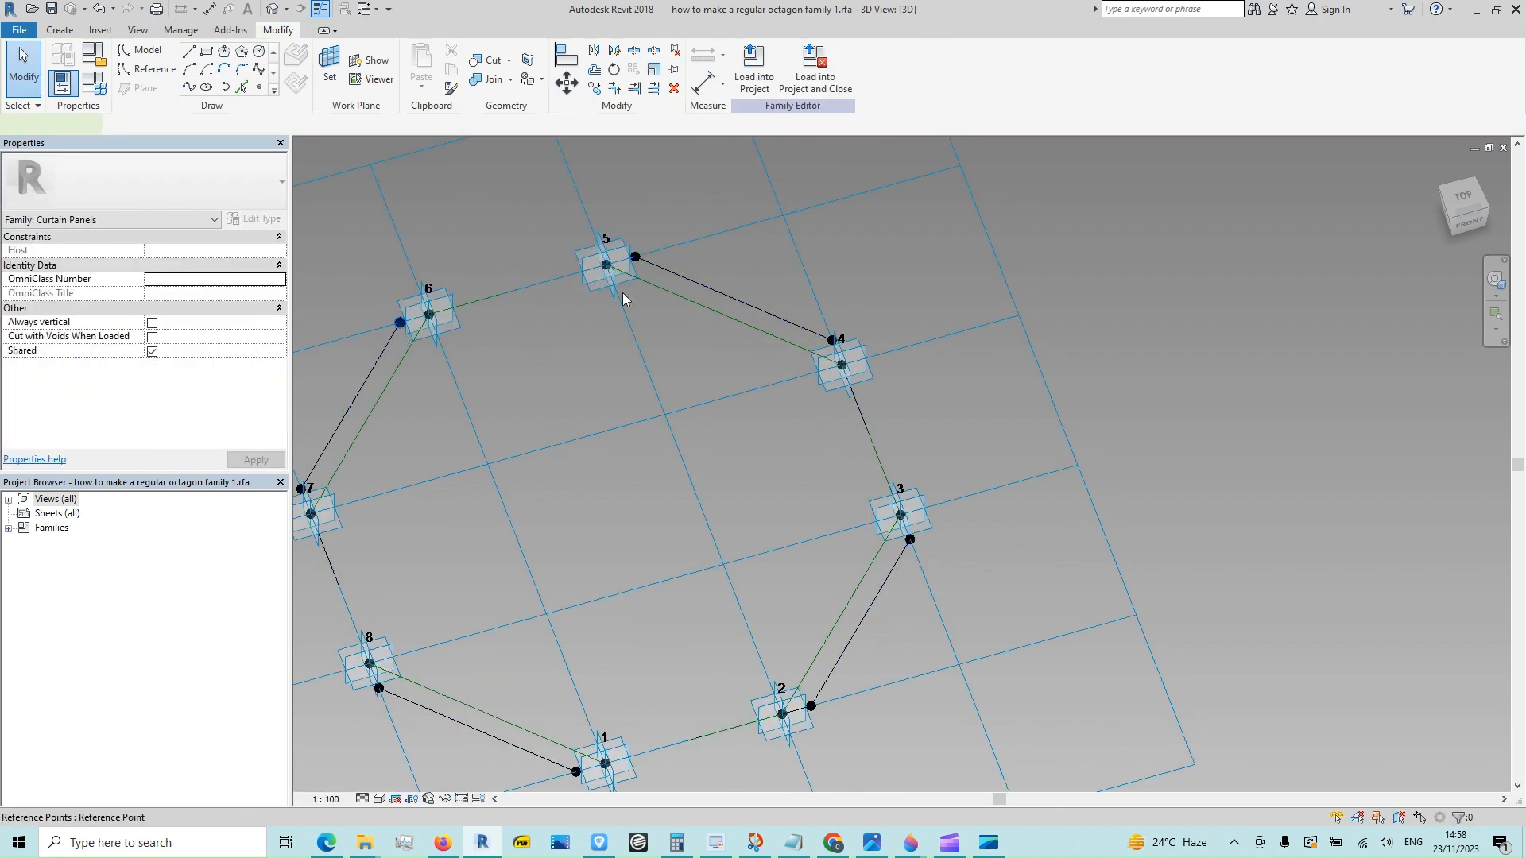
left_click(635, 257, "ctrl")
left_click(188, 86)
left_click(499, 407)
- Select the whole chain of eight octagon lines through the offset points and convert them to reference lines
key("Tab")
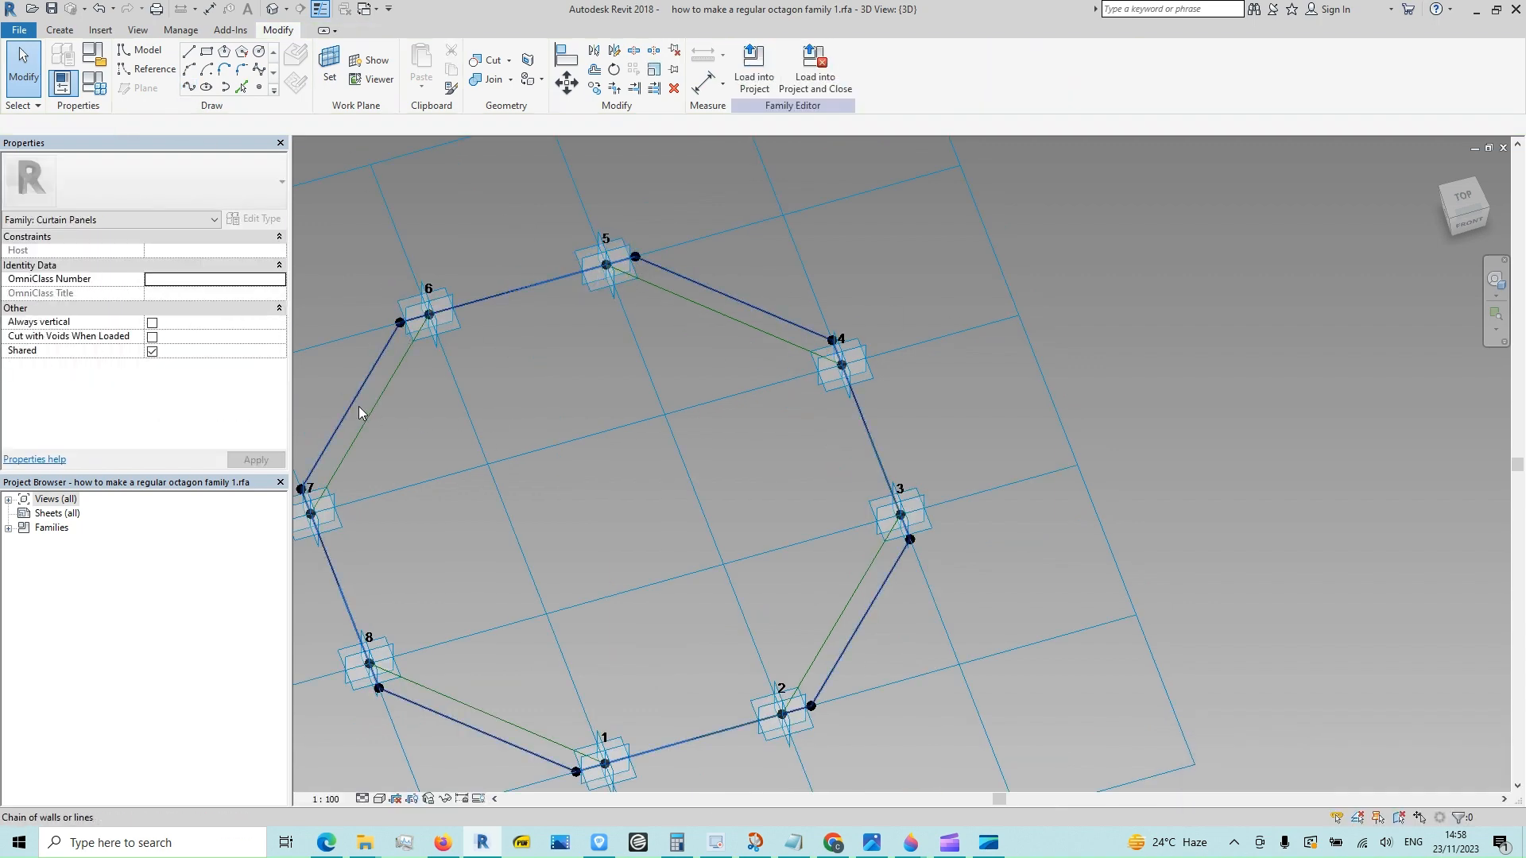
left_click(359, 407)
scroll(651, 443, "down", 3)
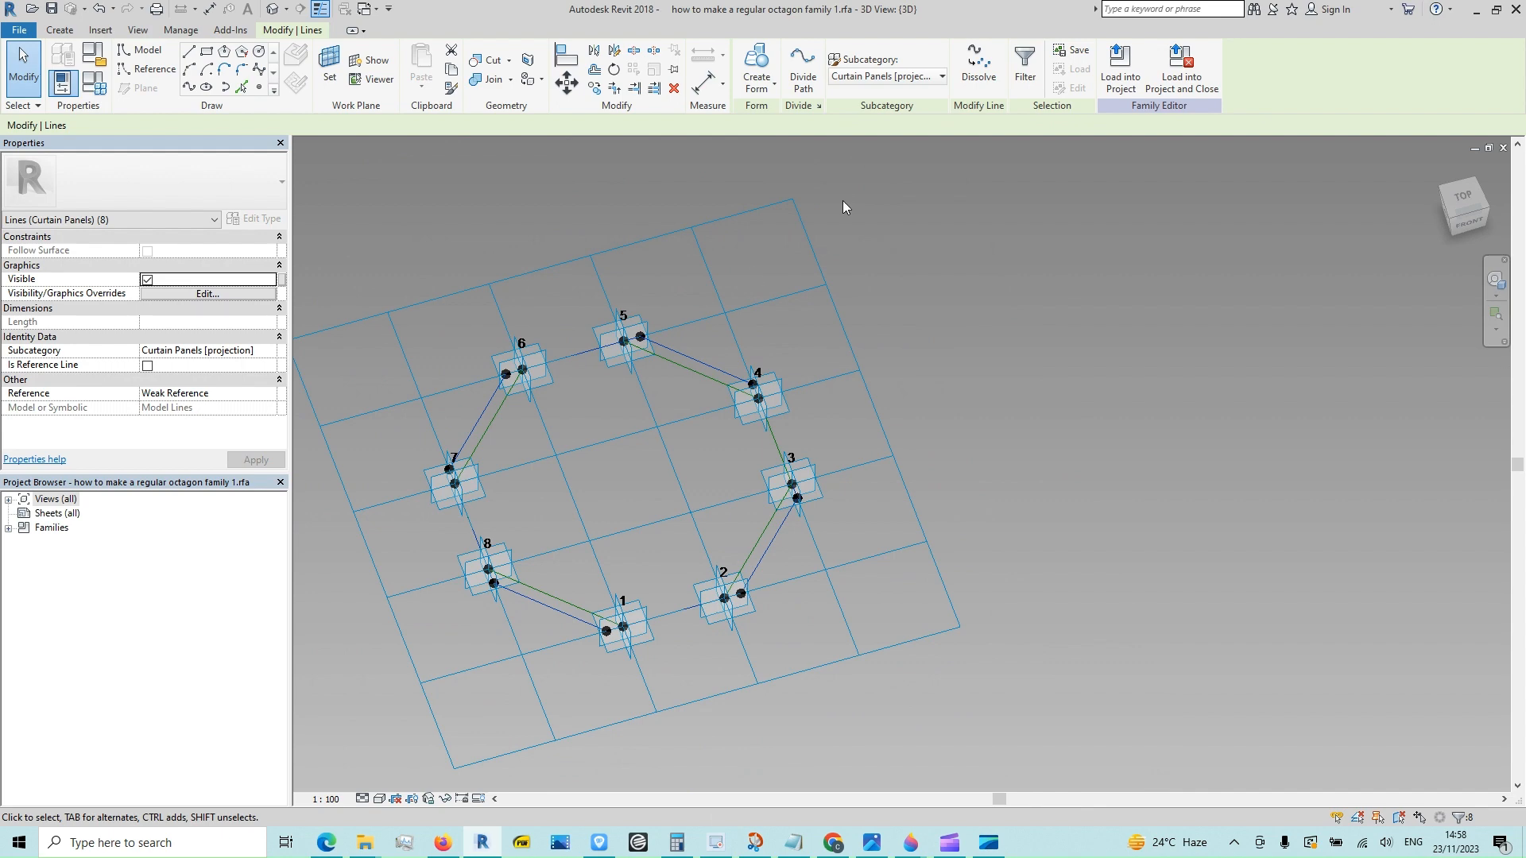
left_click(147, 366)
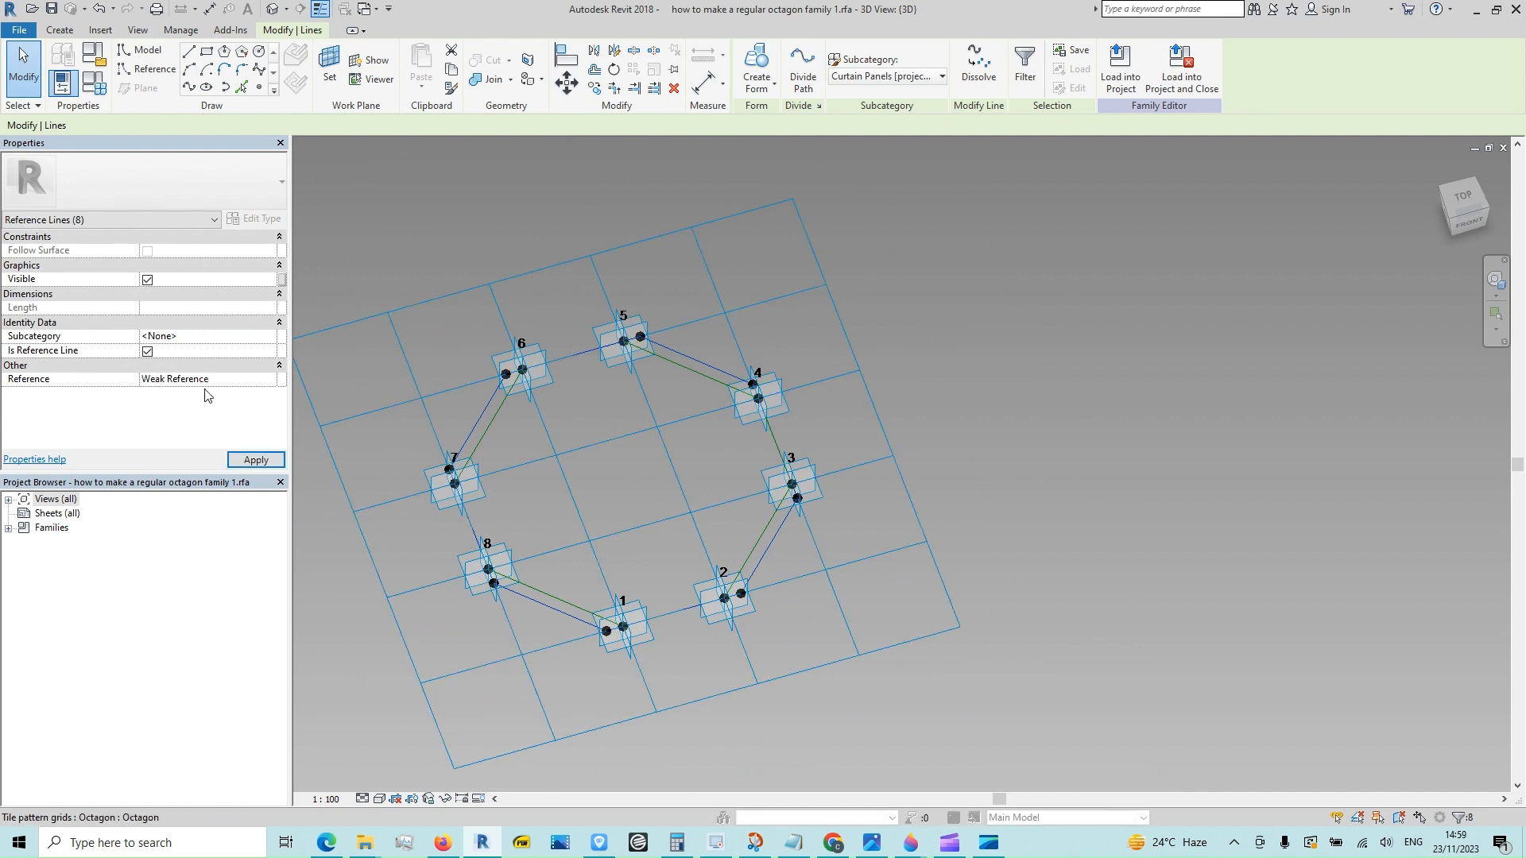
left_click(1018, 399)
- Select the chain of octagon reference lines and temporarily hide it in the 3D view
scroll(1083, 370, "down", 2)
middle_click_drag(1083, 370, 1022, 380, "shift")
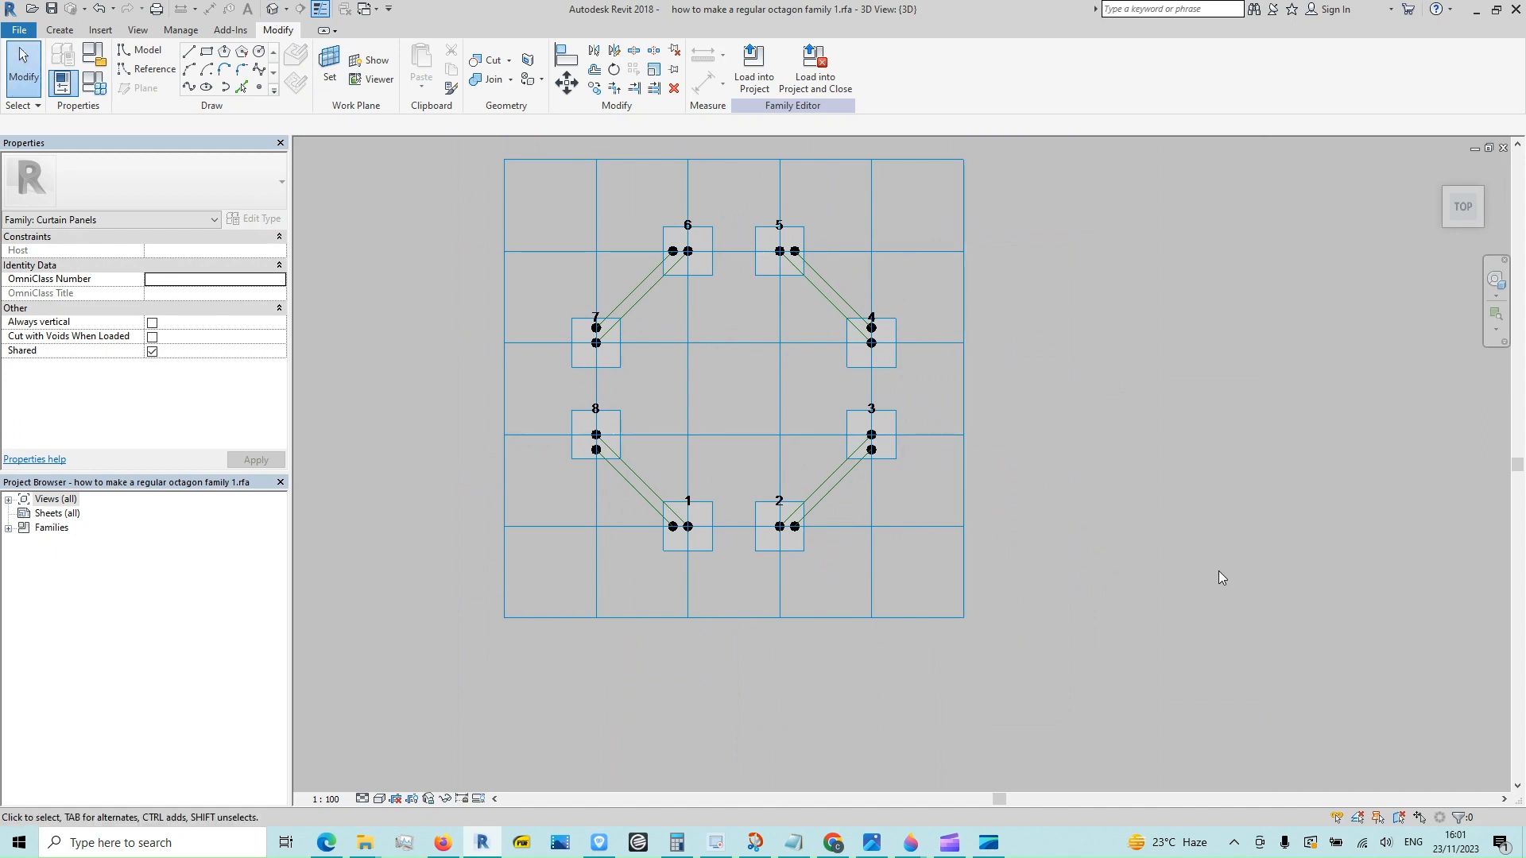
middle_click_drag(1218, 569, 1056, 407, "shift")
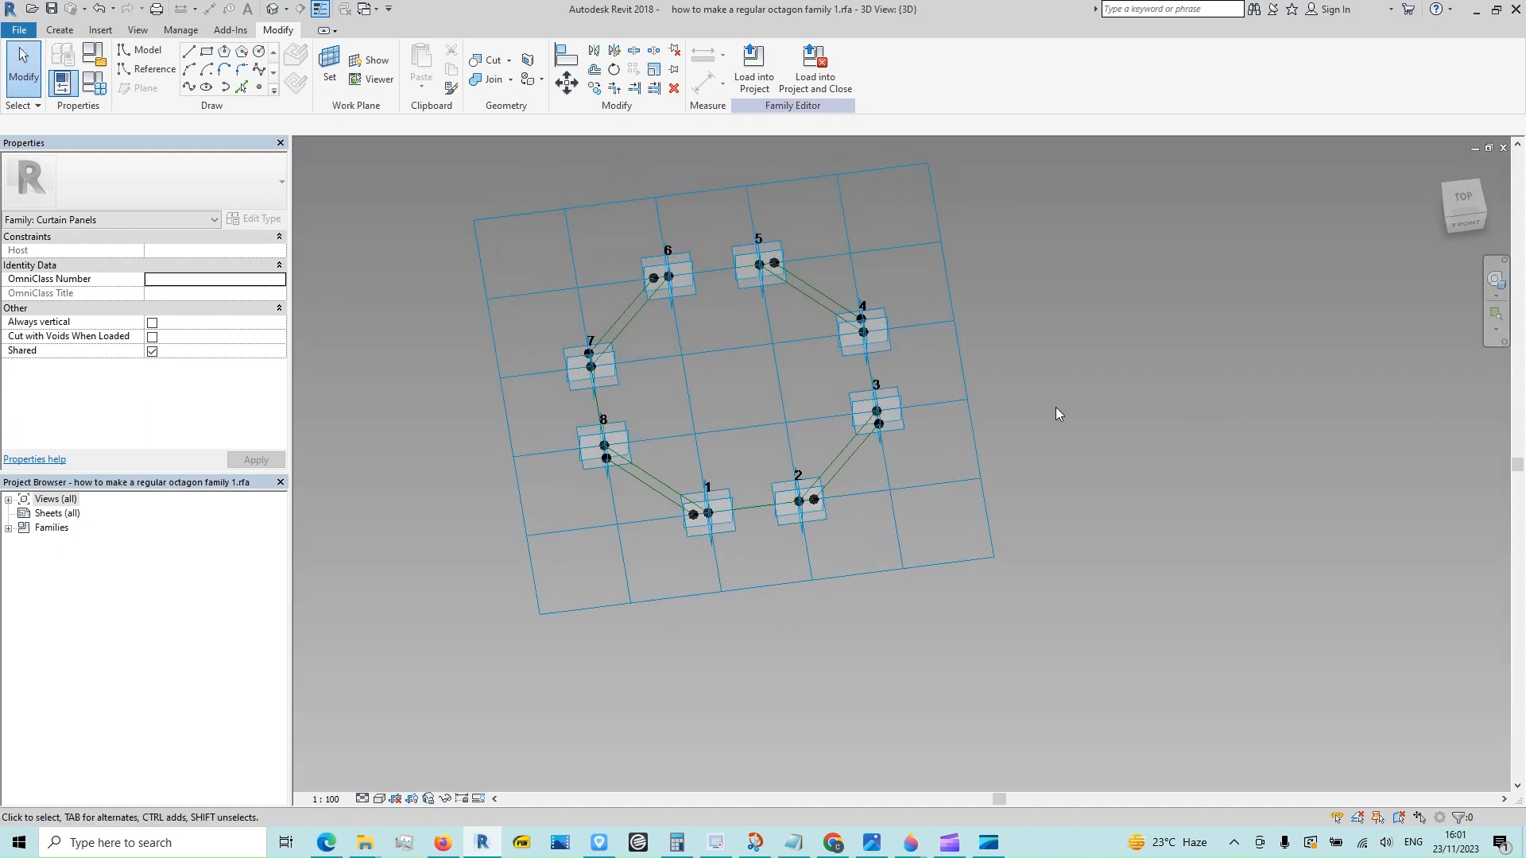
scroll(690, 386, "up", 2)
key("Tab")
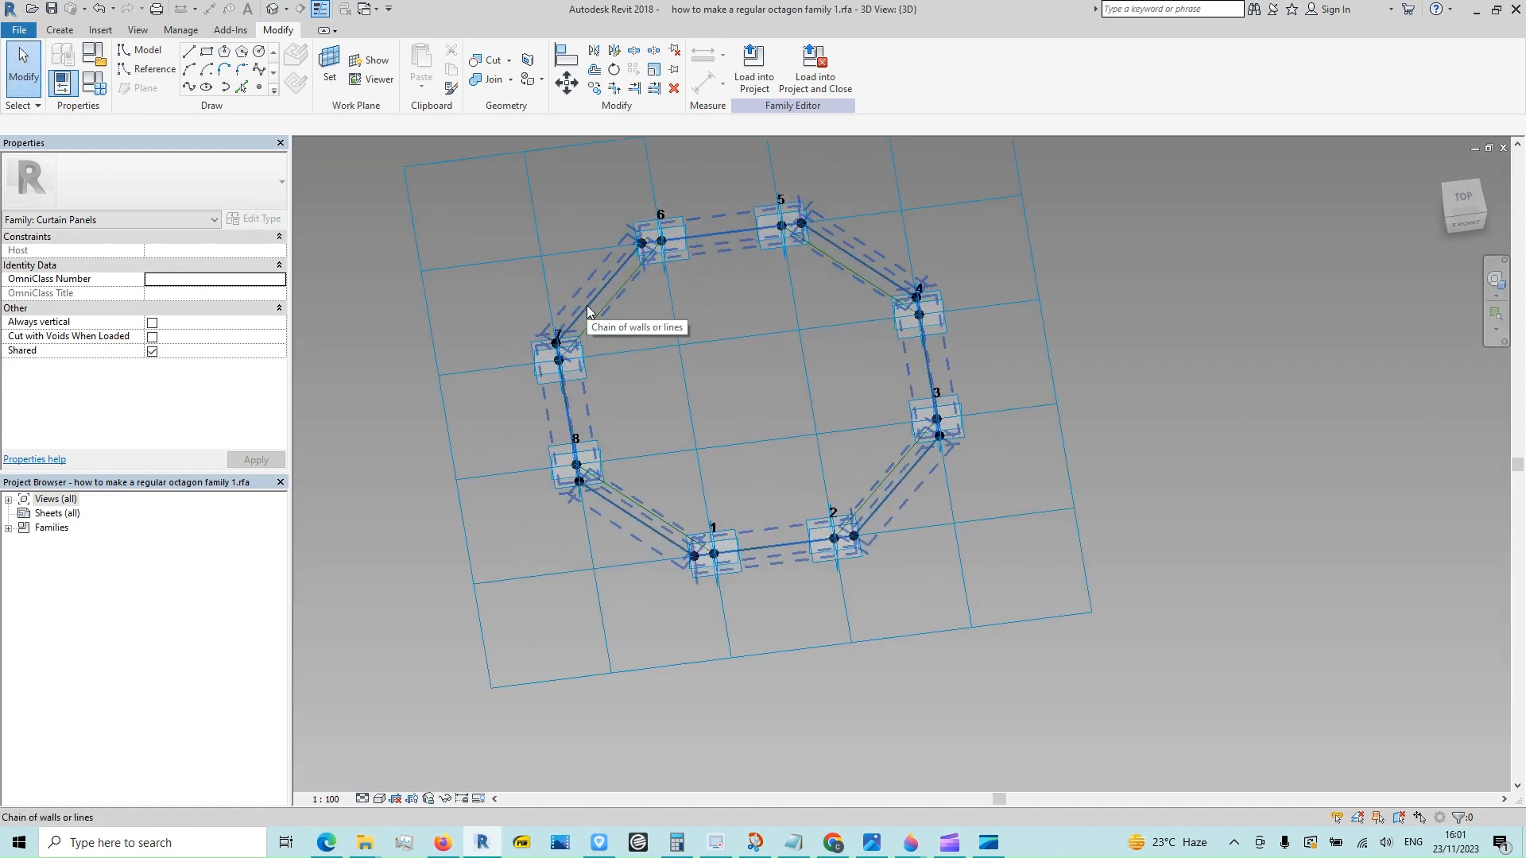
left_click(588, 312)
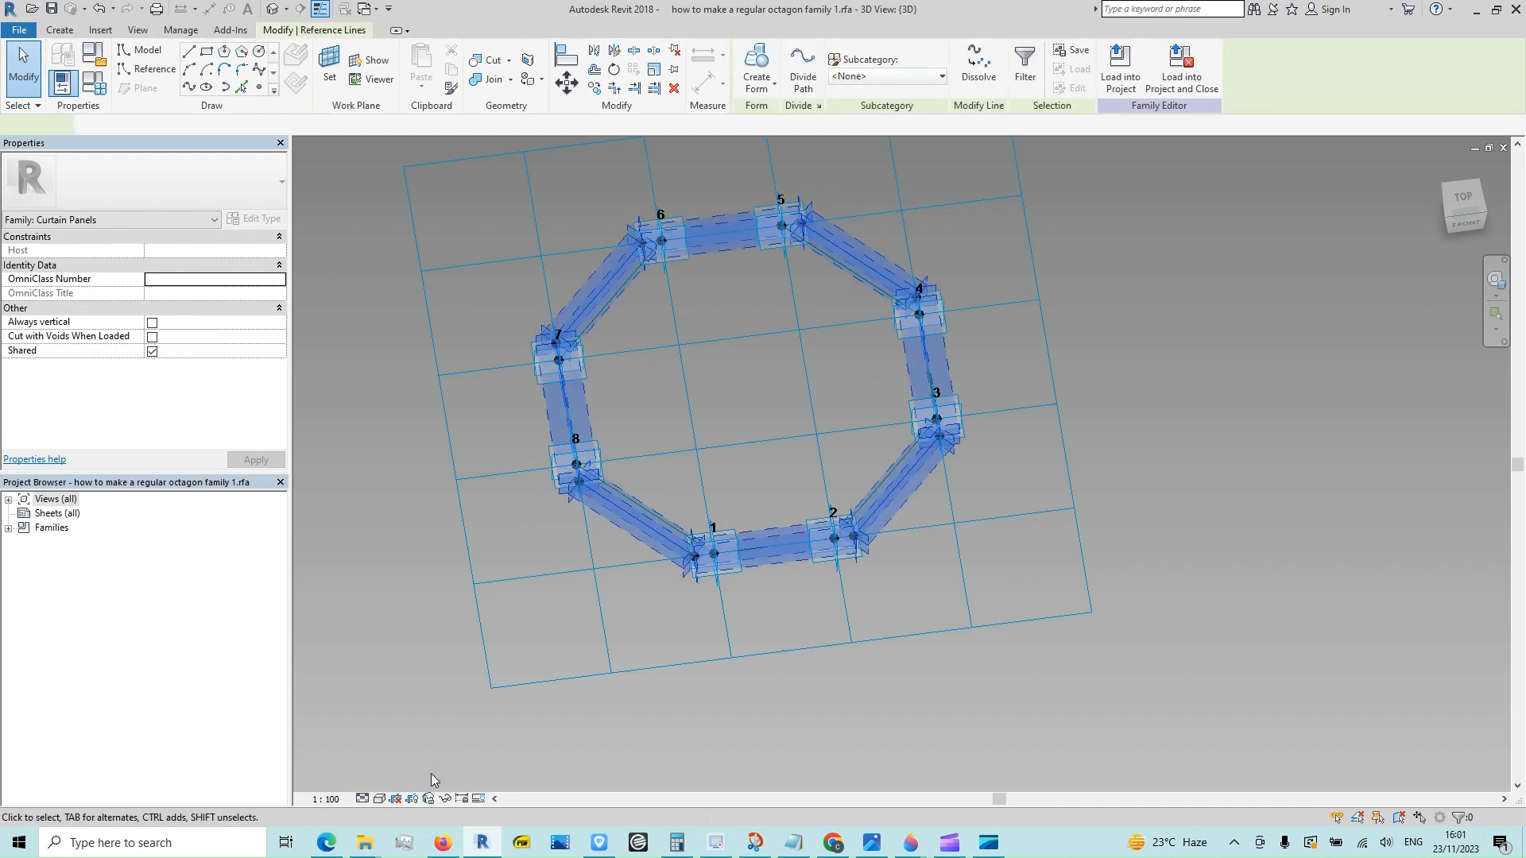
left_click(445, 799)
left_click(476, 759)
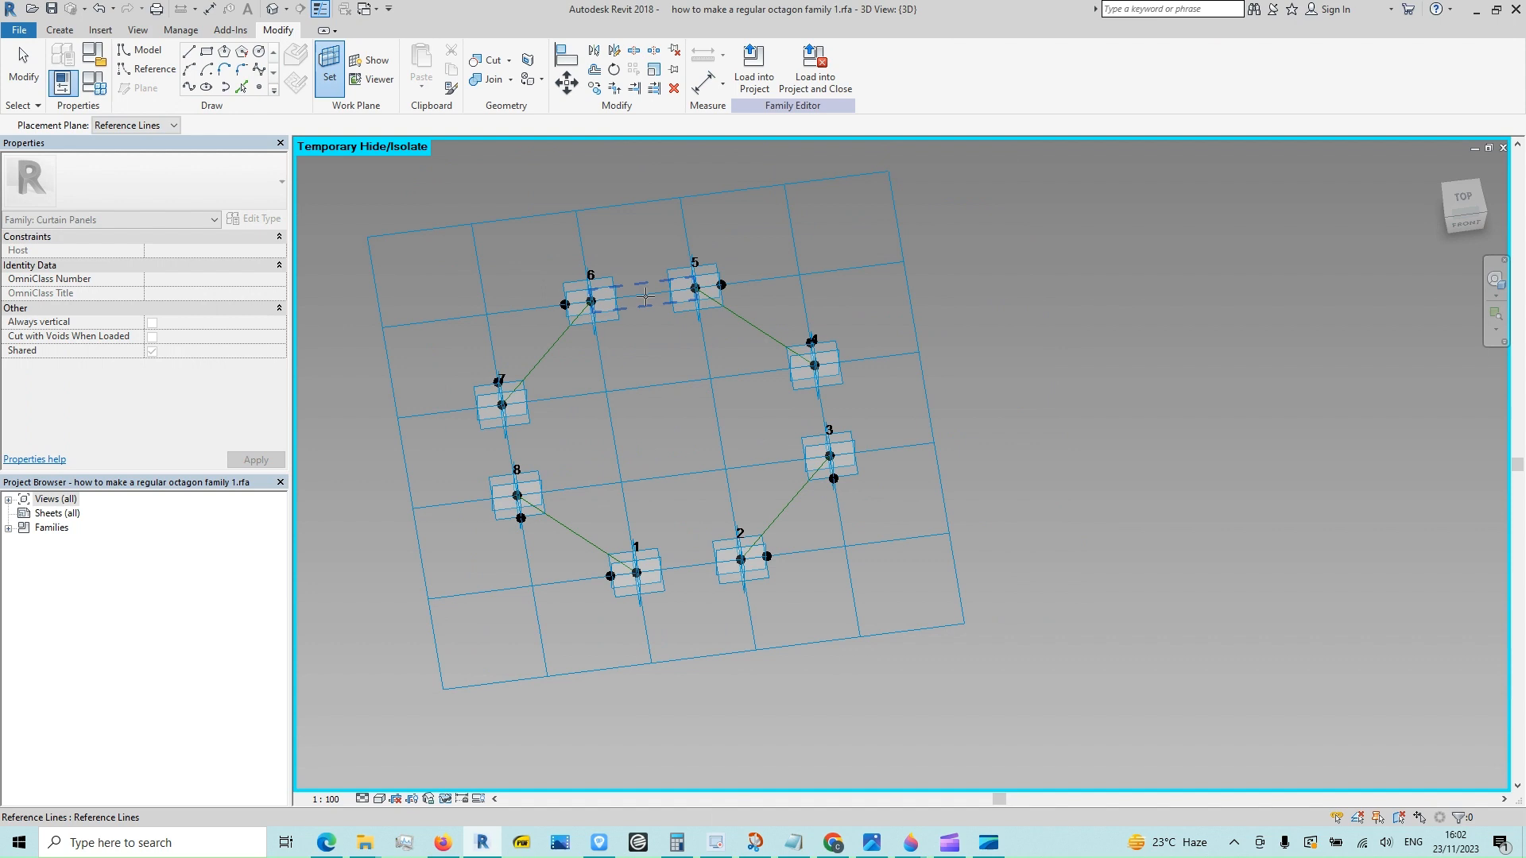
- Place an aligned dimension between placement points 6 and 5, outside the octagon
left_click(19, 46)
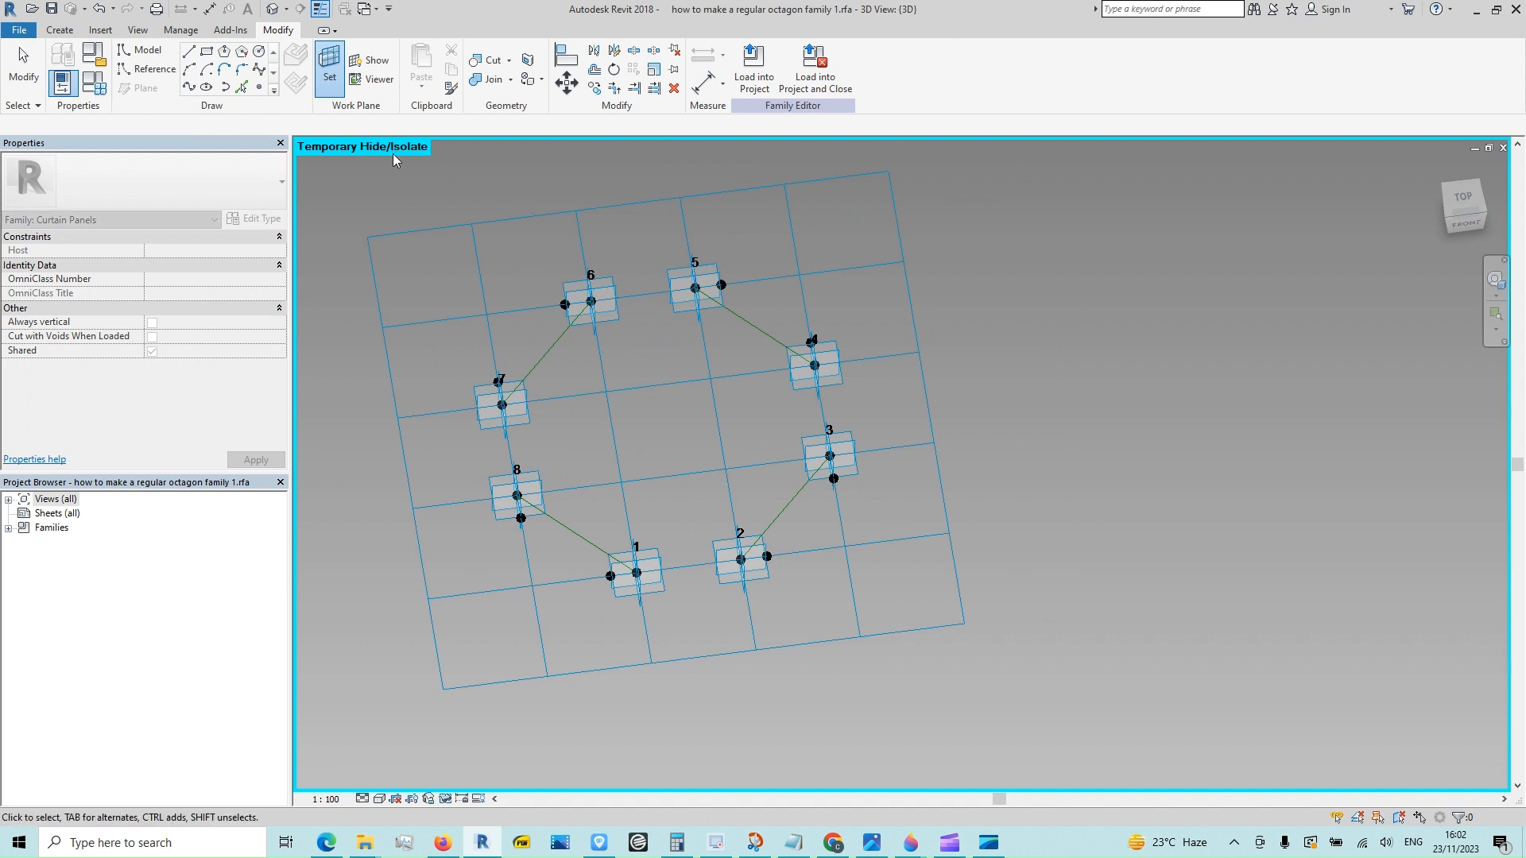
left_click(701, 86)
left_click(590, 301)
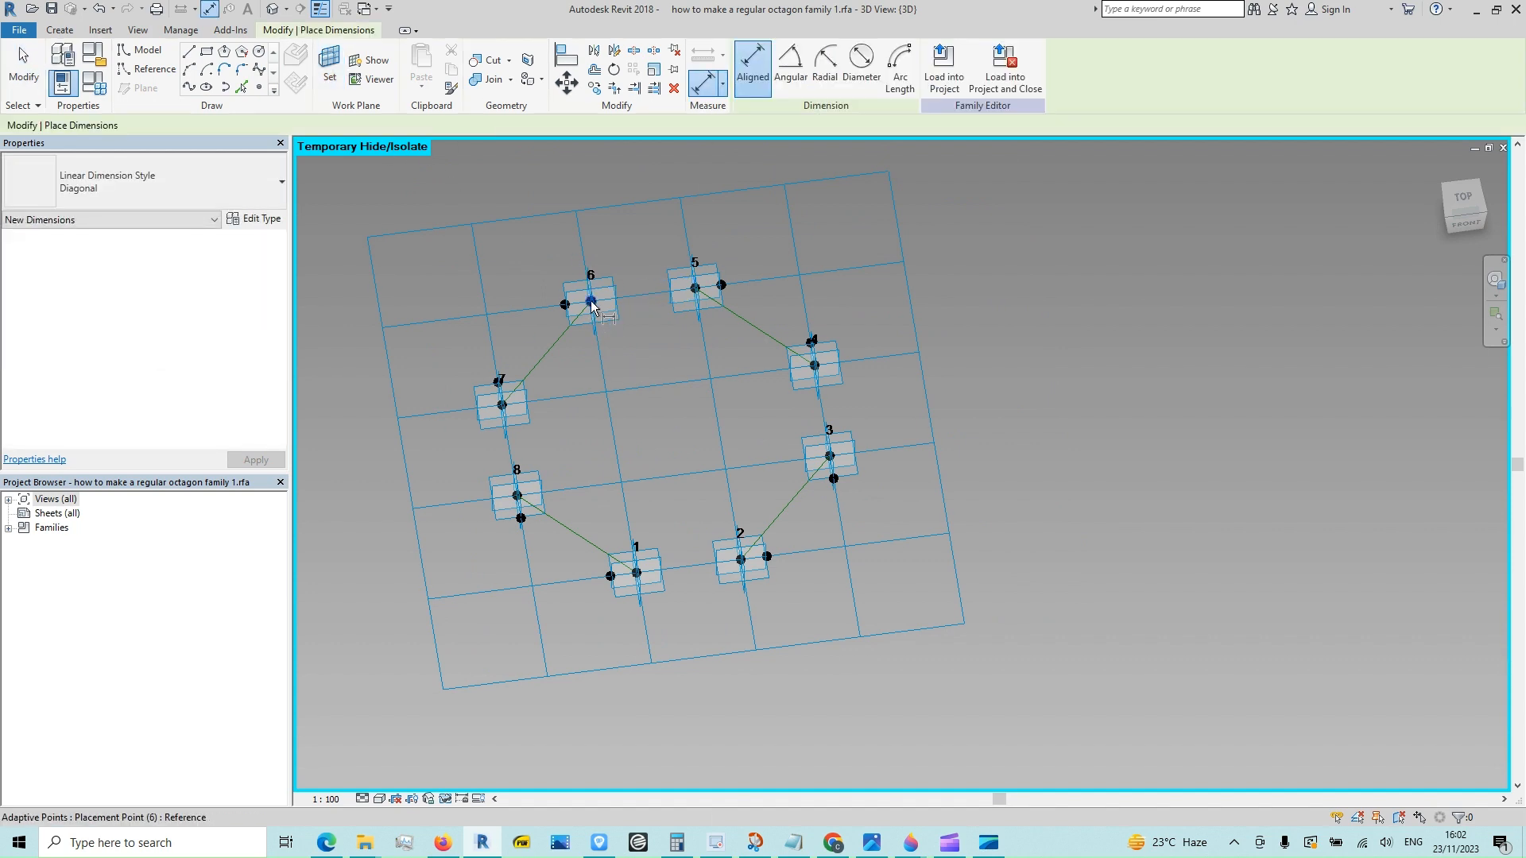
left_click(696, 289)
left_click(755, 205)
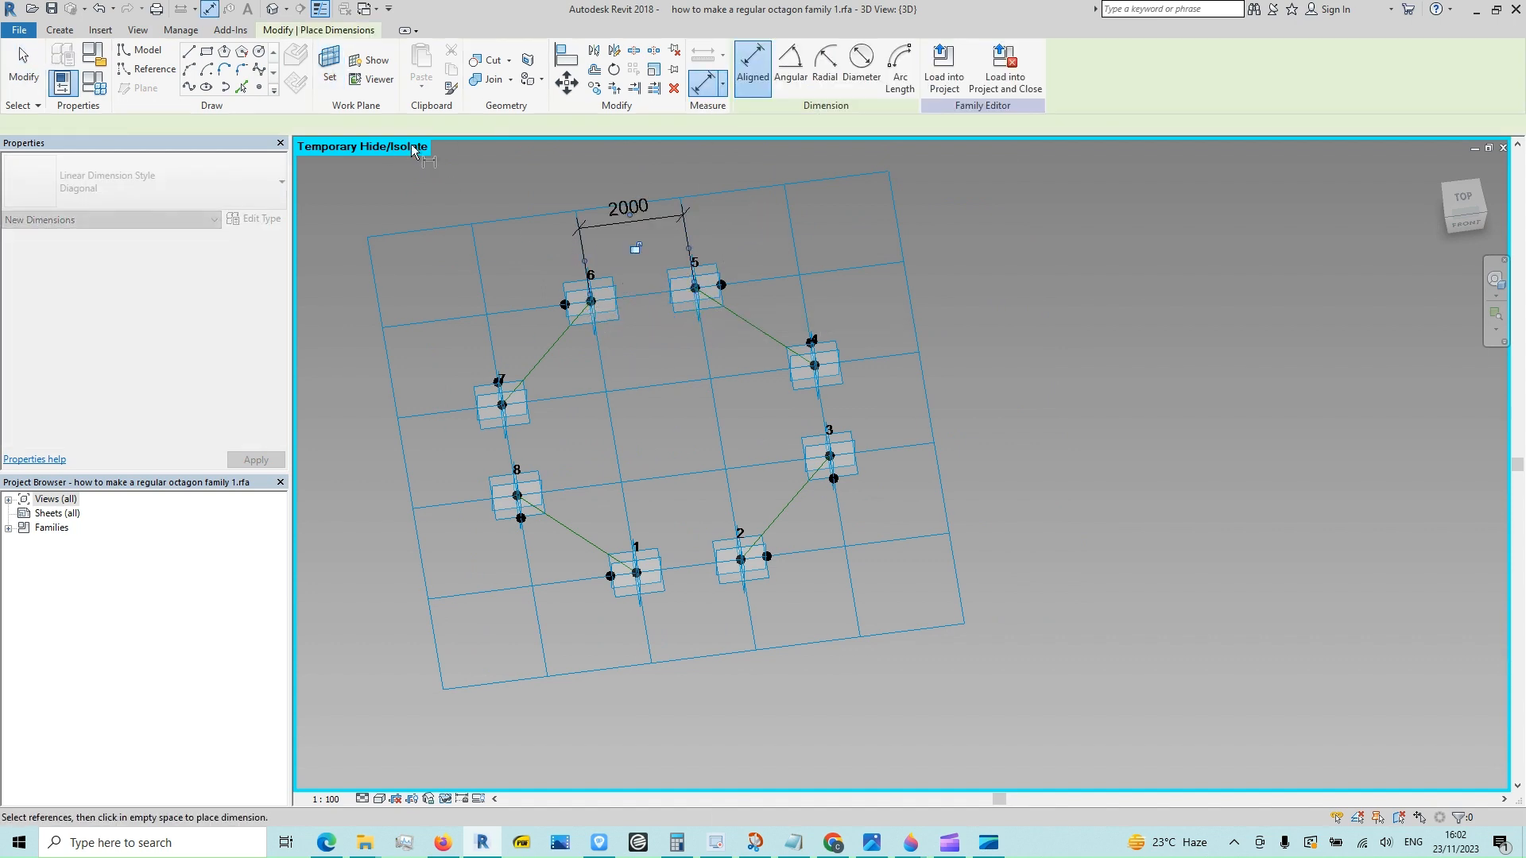
key("Escape")
- Label the dimension between placement points 6 and 5 with a new instance reporting parameter named rep h
left_click(652, 217)
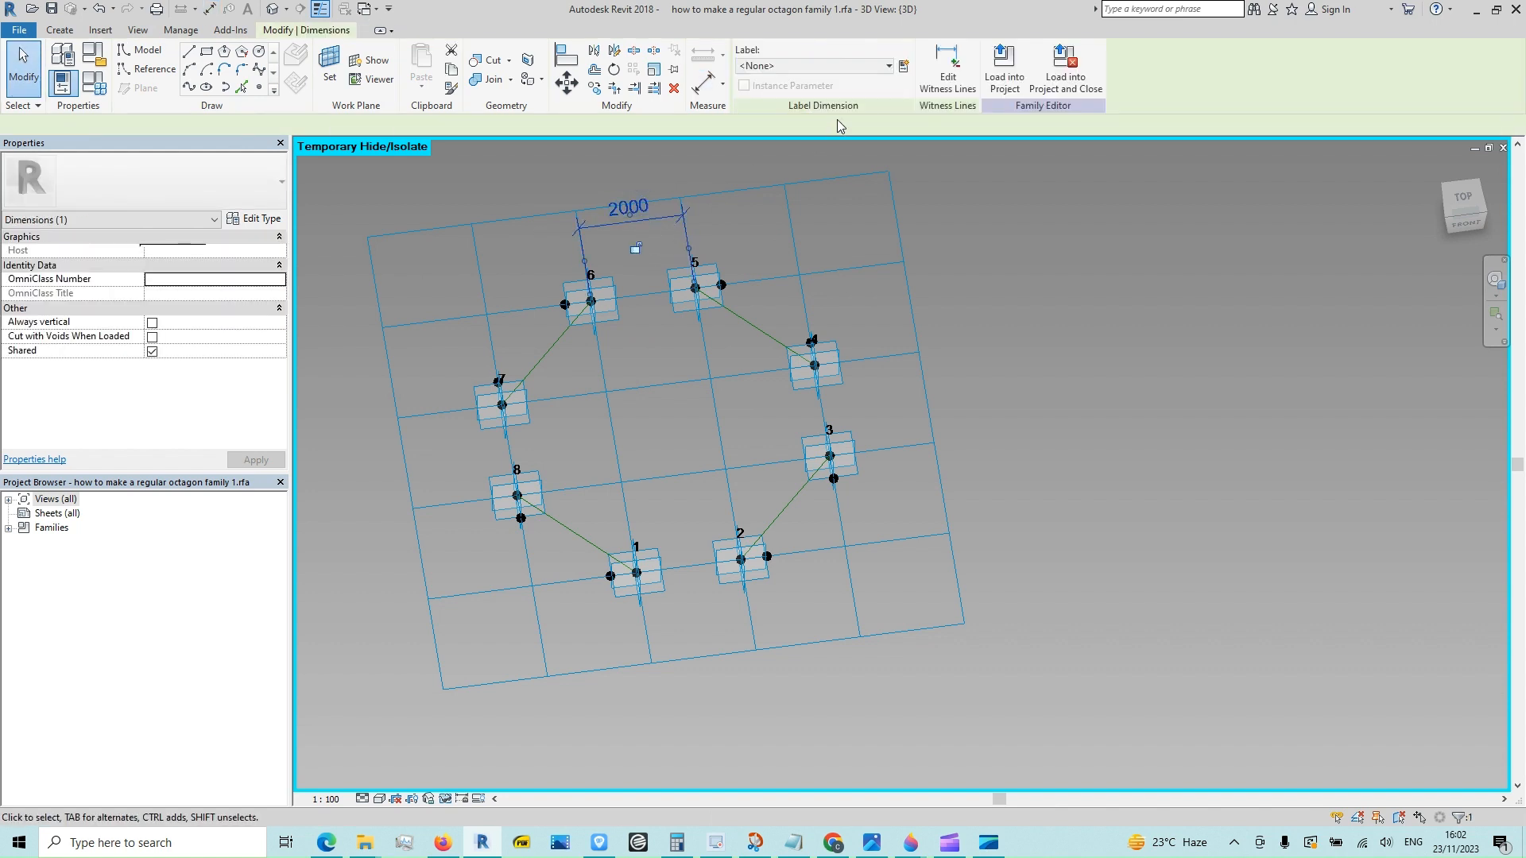
left_click(889, 65)
left_click(794, 89)
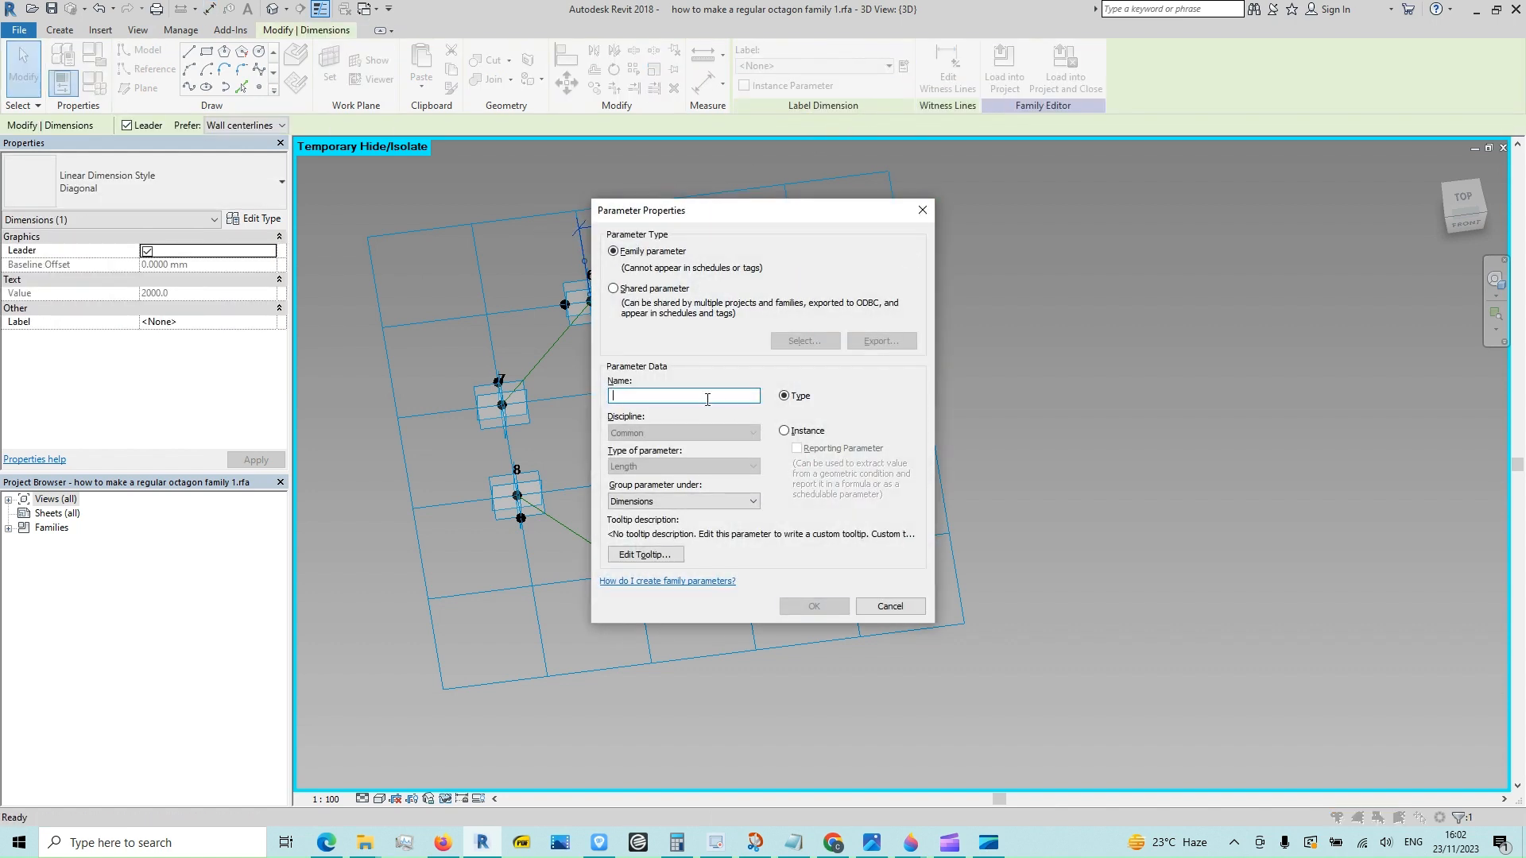
type("rep h")
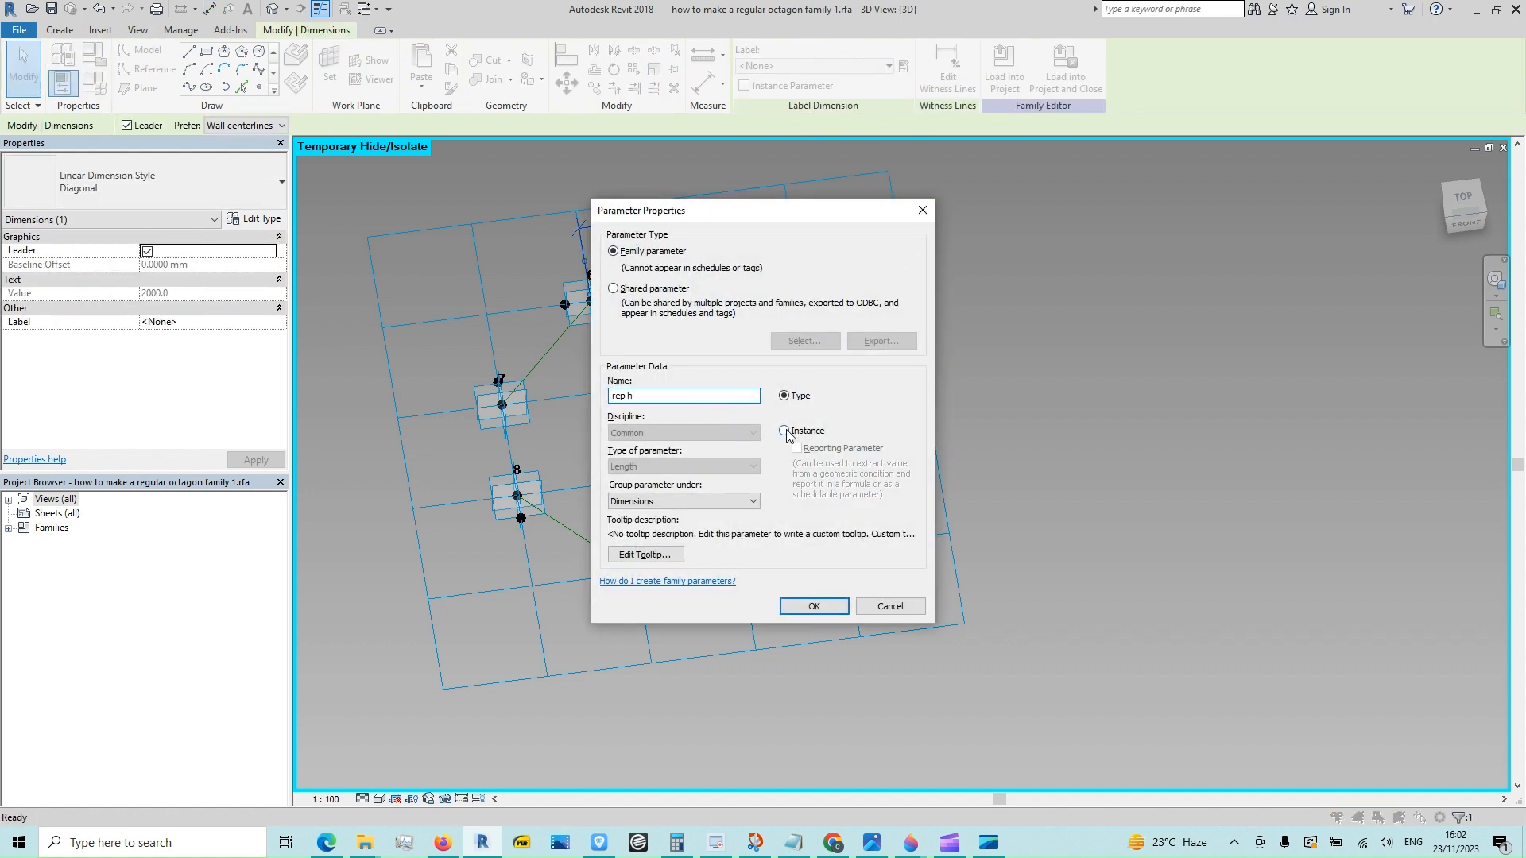
left_click(787, 431)
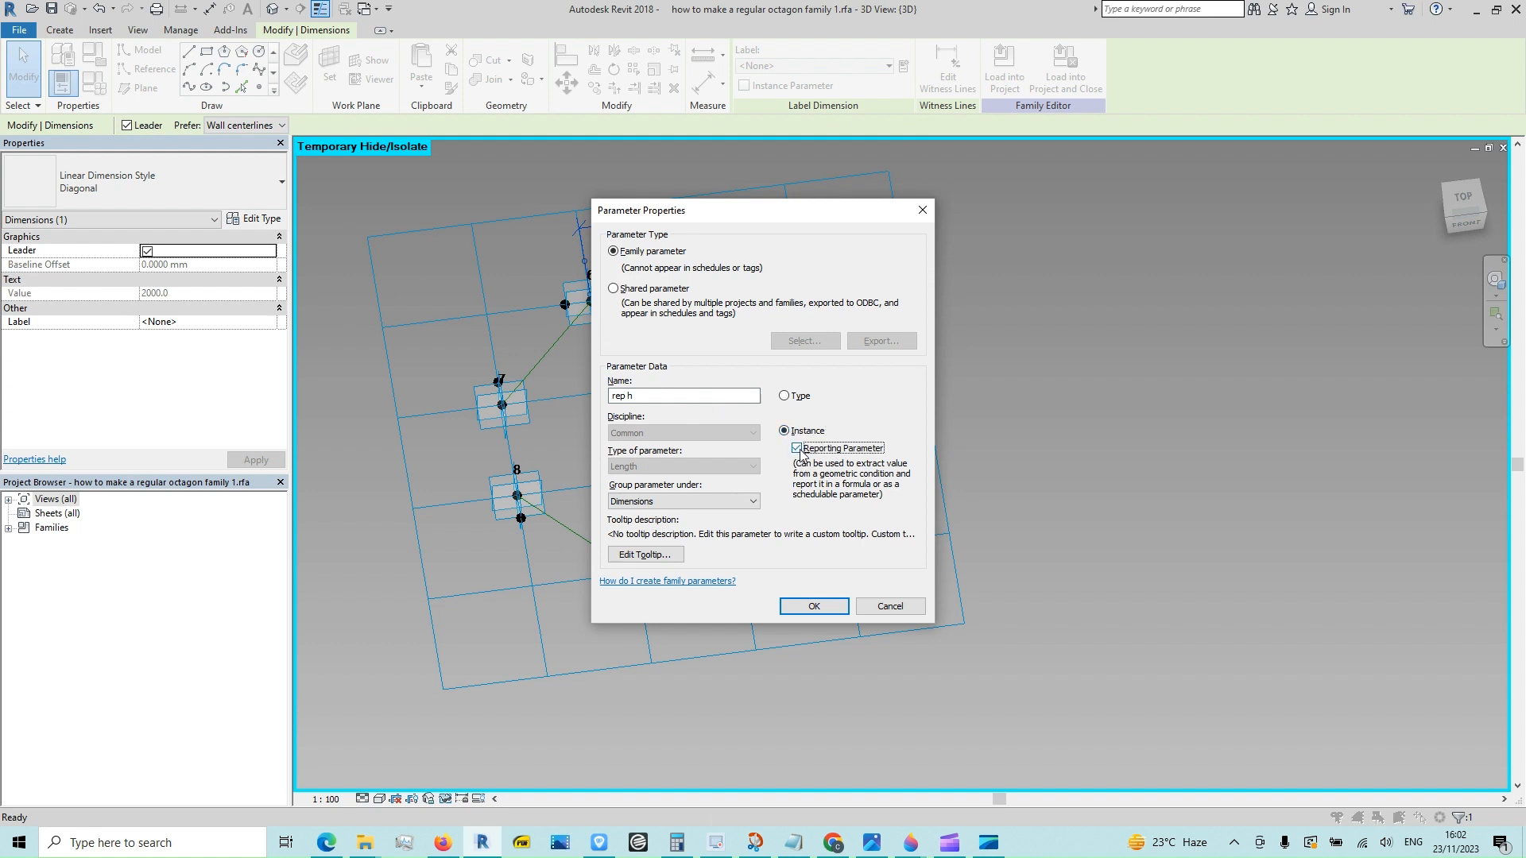
left_click(820, 607)
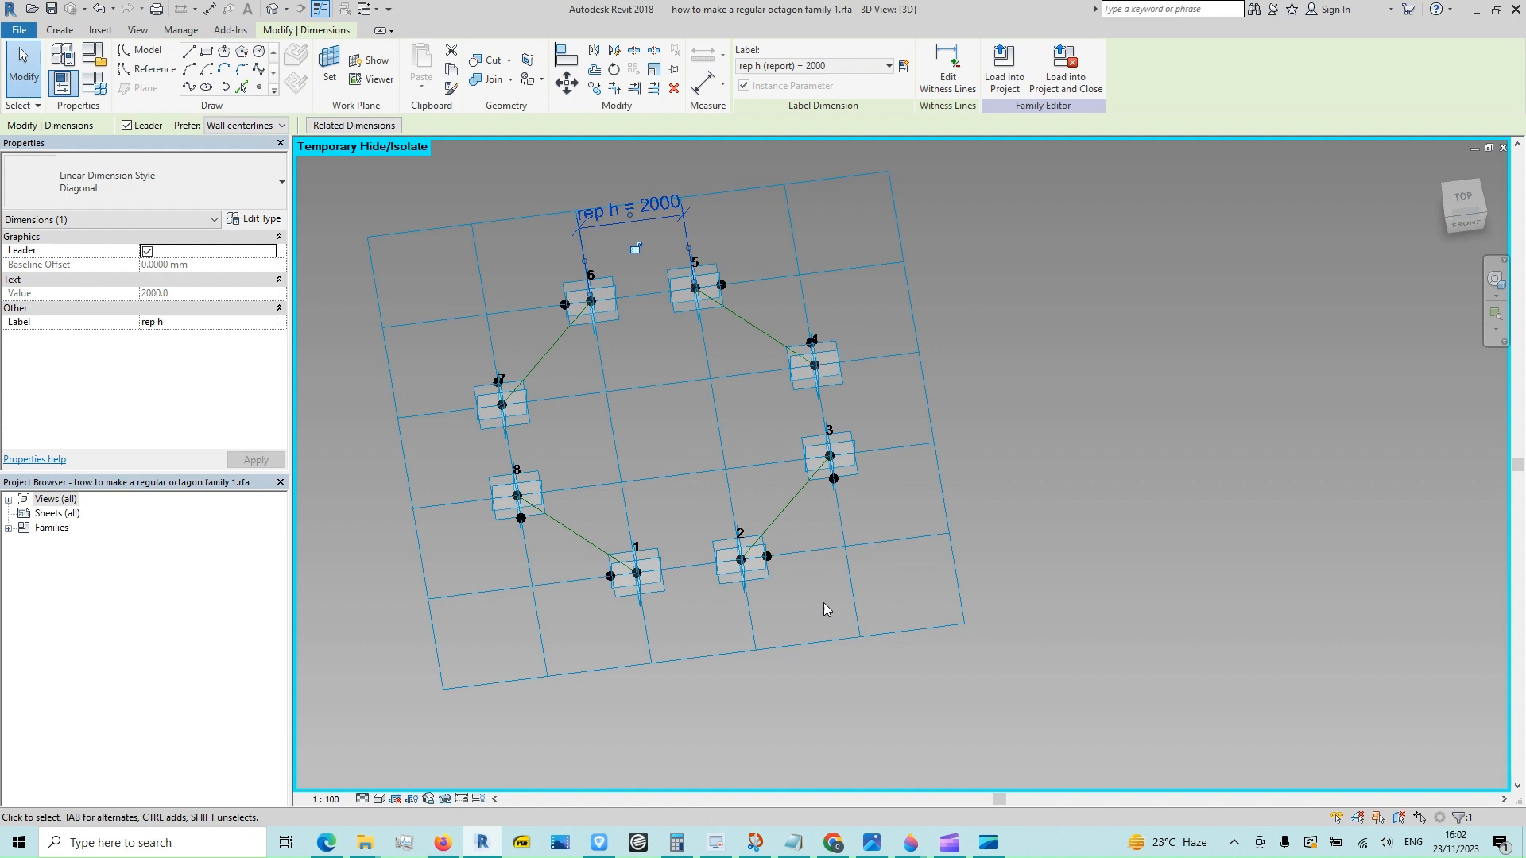
- Restore the temporarily hidden octagon reference lines and show the family from the top
middle_click_drag(823, 602, 1047, 526, "shift")
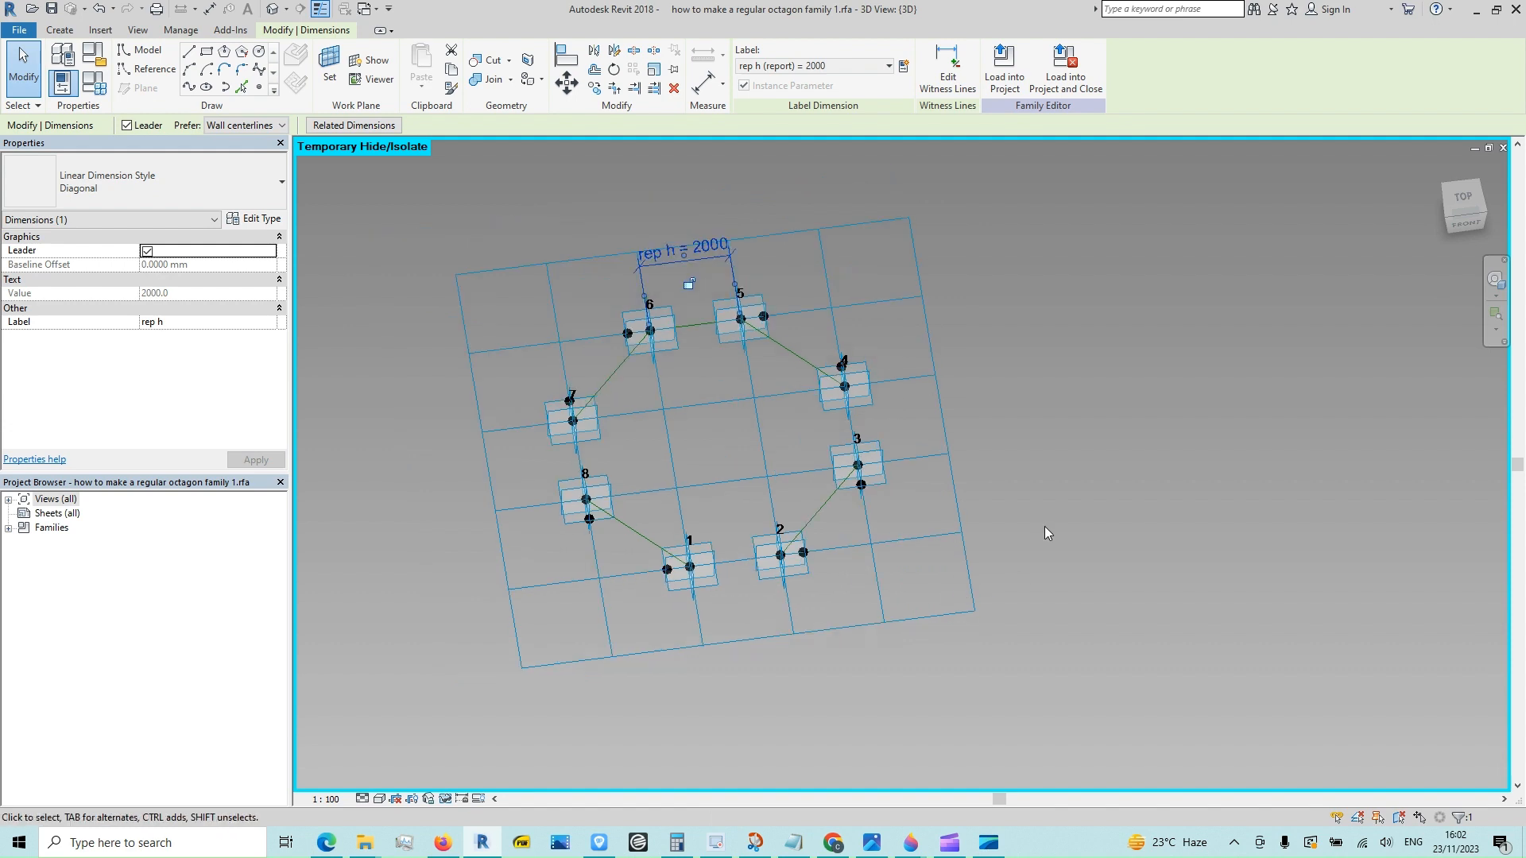
left_click(445, 801)
left_click(450, 779)
left_click(408, 678)
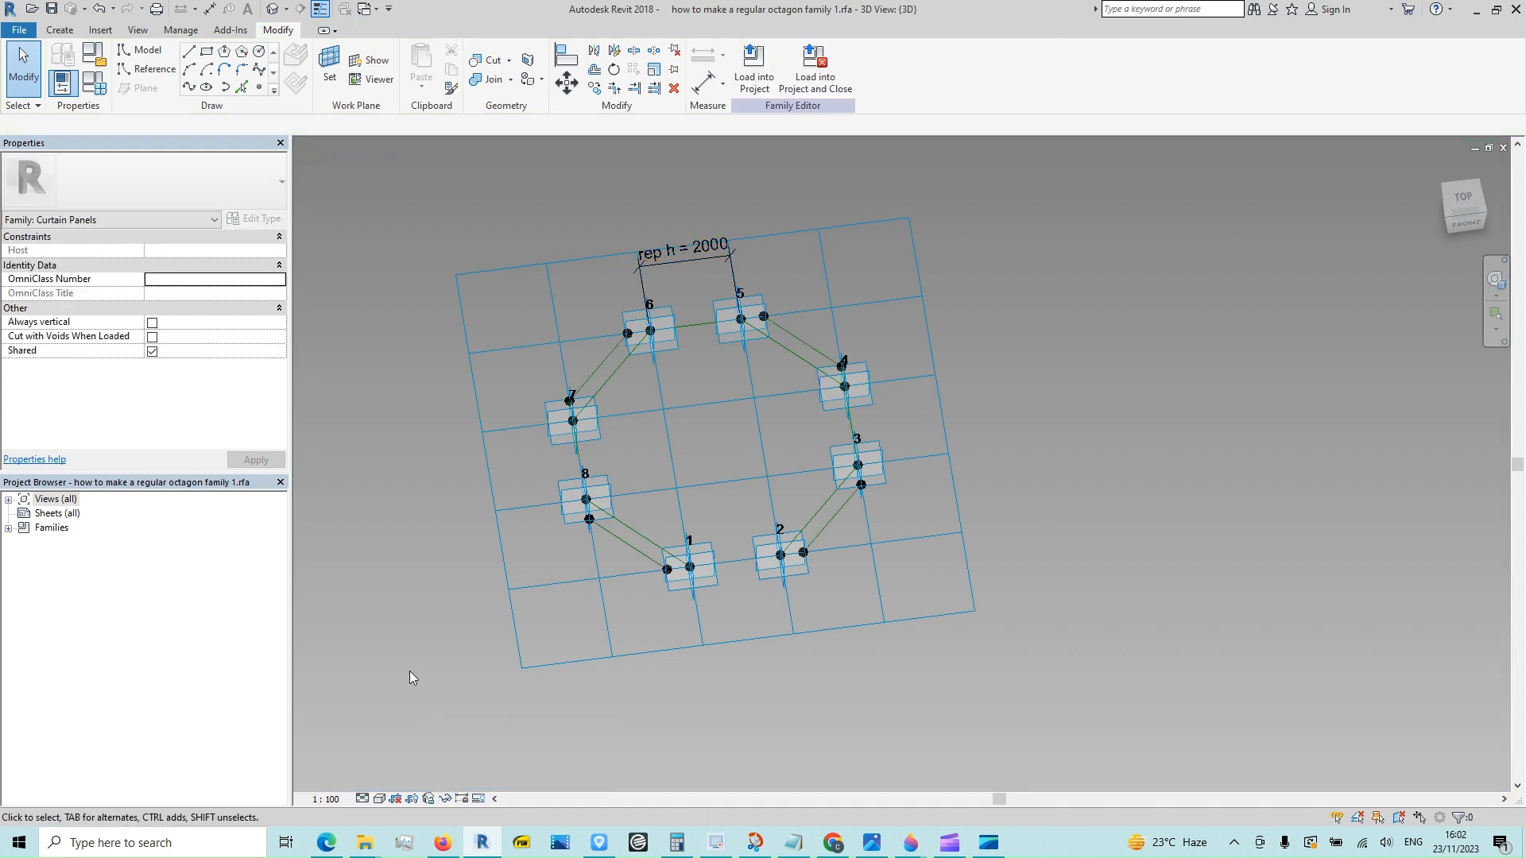
left_click(1463, 200)
scroll(1383, 433, "up", 1)
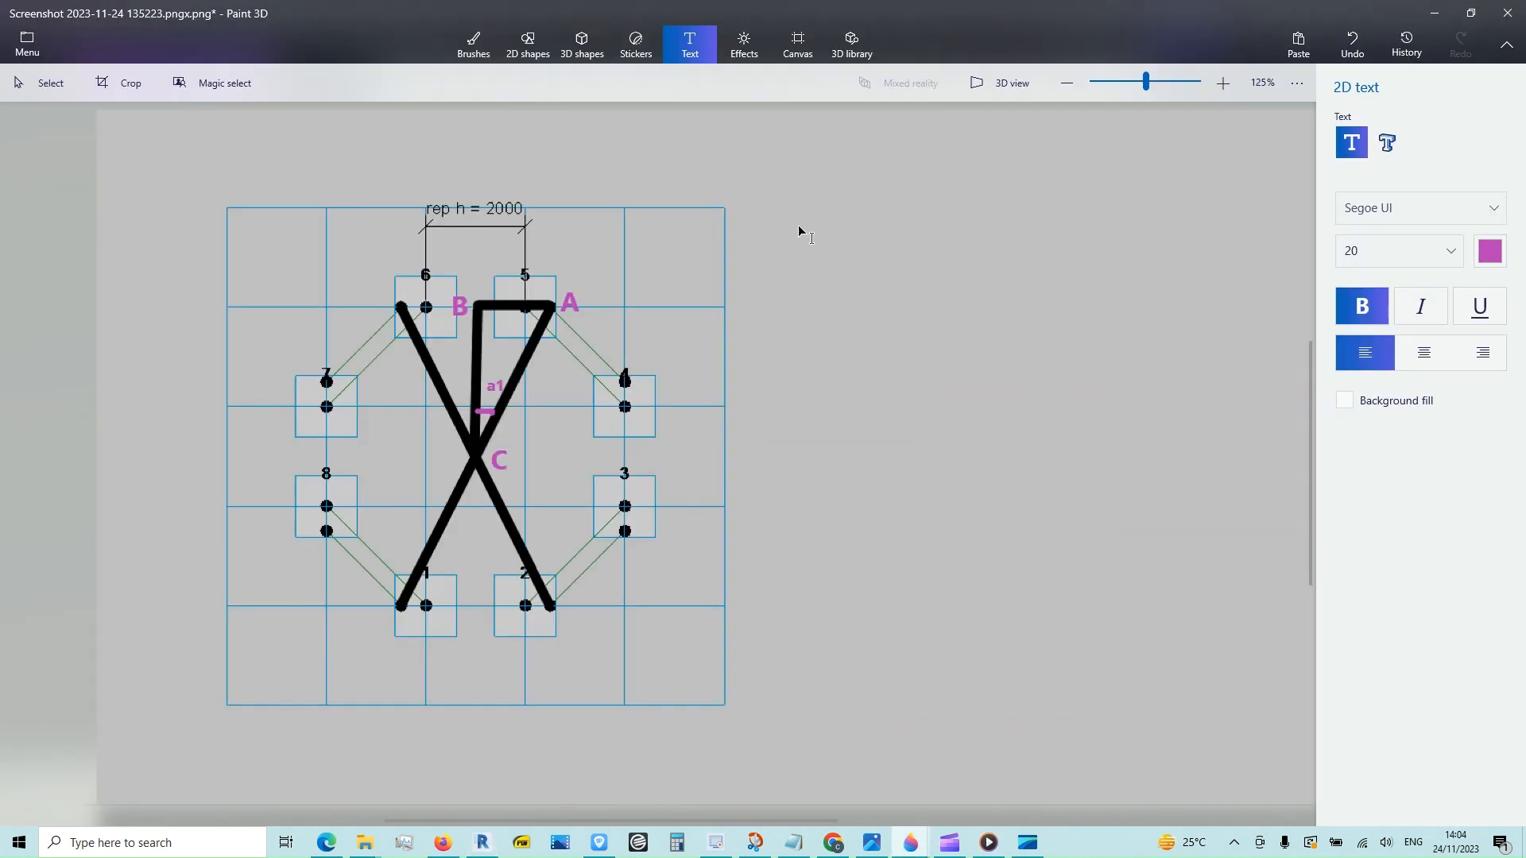
- In Paint 3D, add a text box beside the octagon screenshot reading "In the triangle ABC" and widen it
left_click(787, 222)
type("In the triangl")
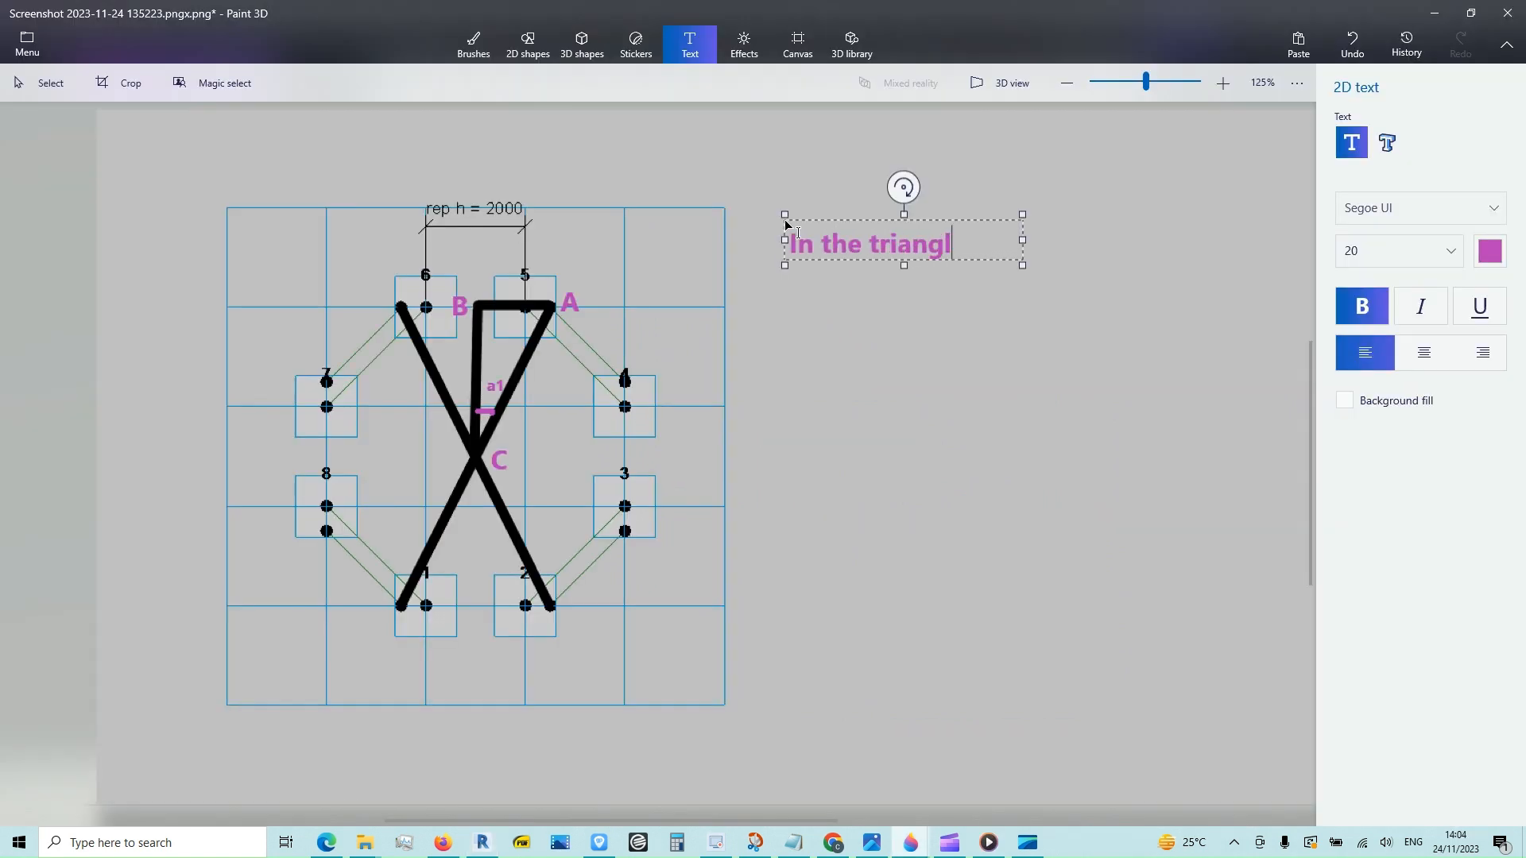
type("e ABC")
left_click_drag(1023, 248, 1127, 247)
key("Return")
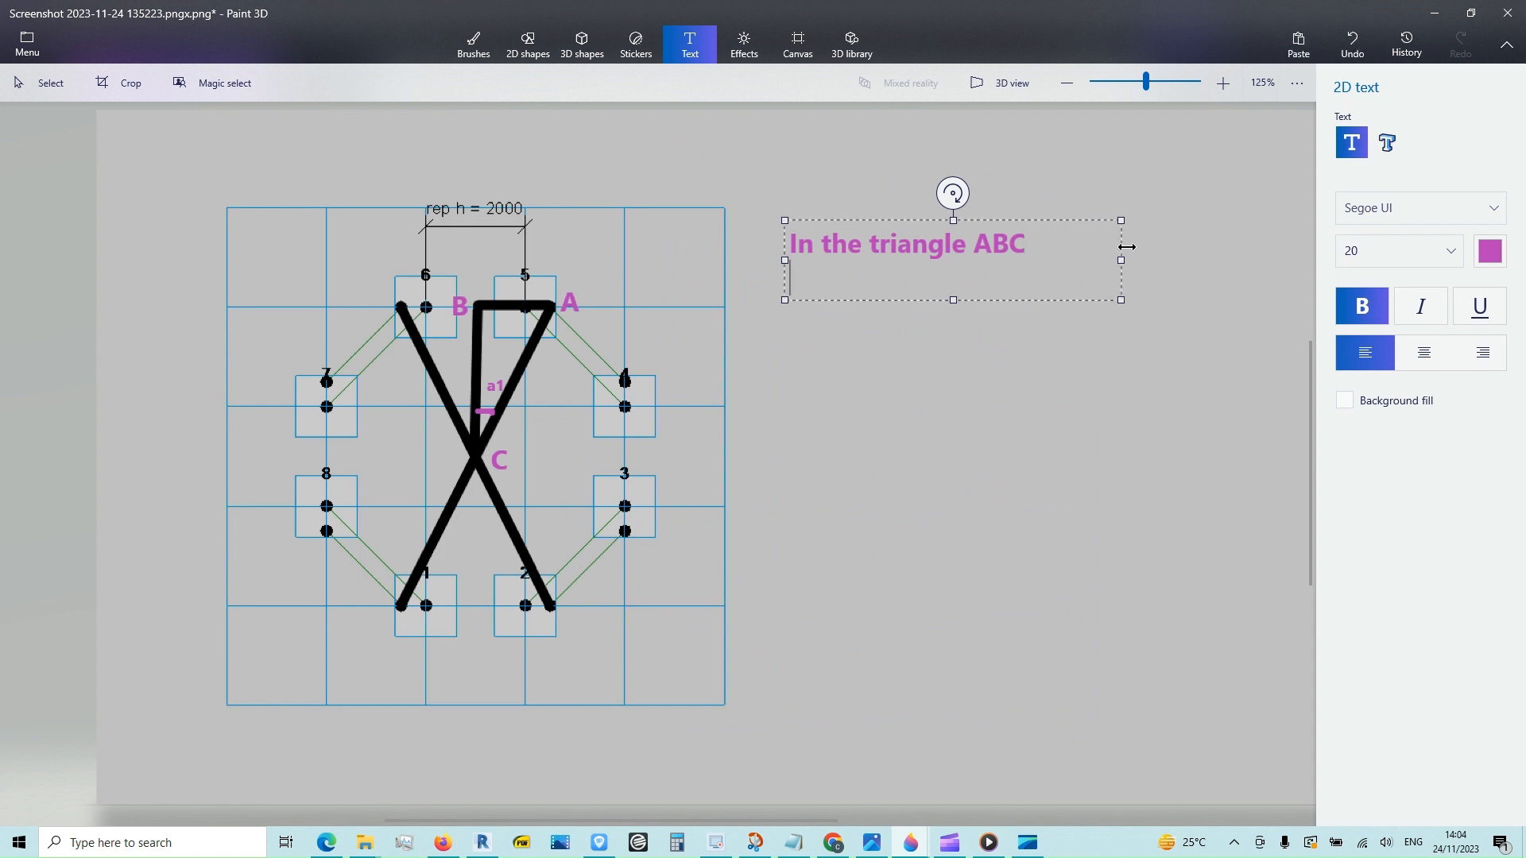
- Add the formula "AB=(rep h +2 *offset)/2" beneath the triangle heading
type("AB=rep h ")
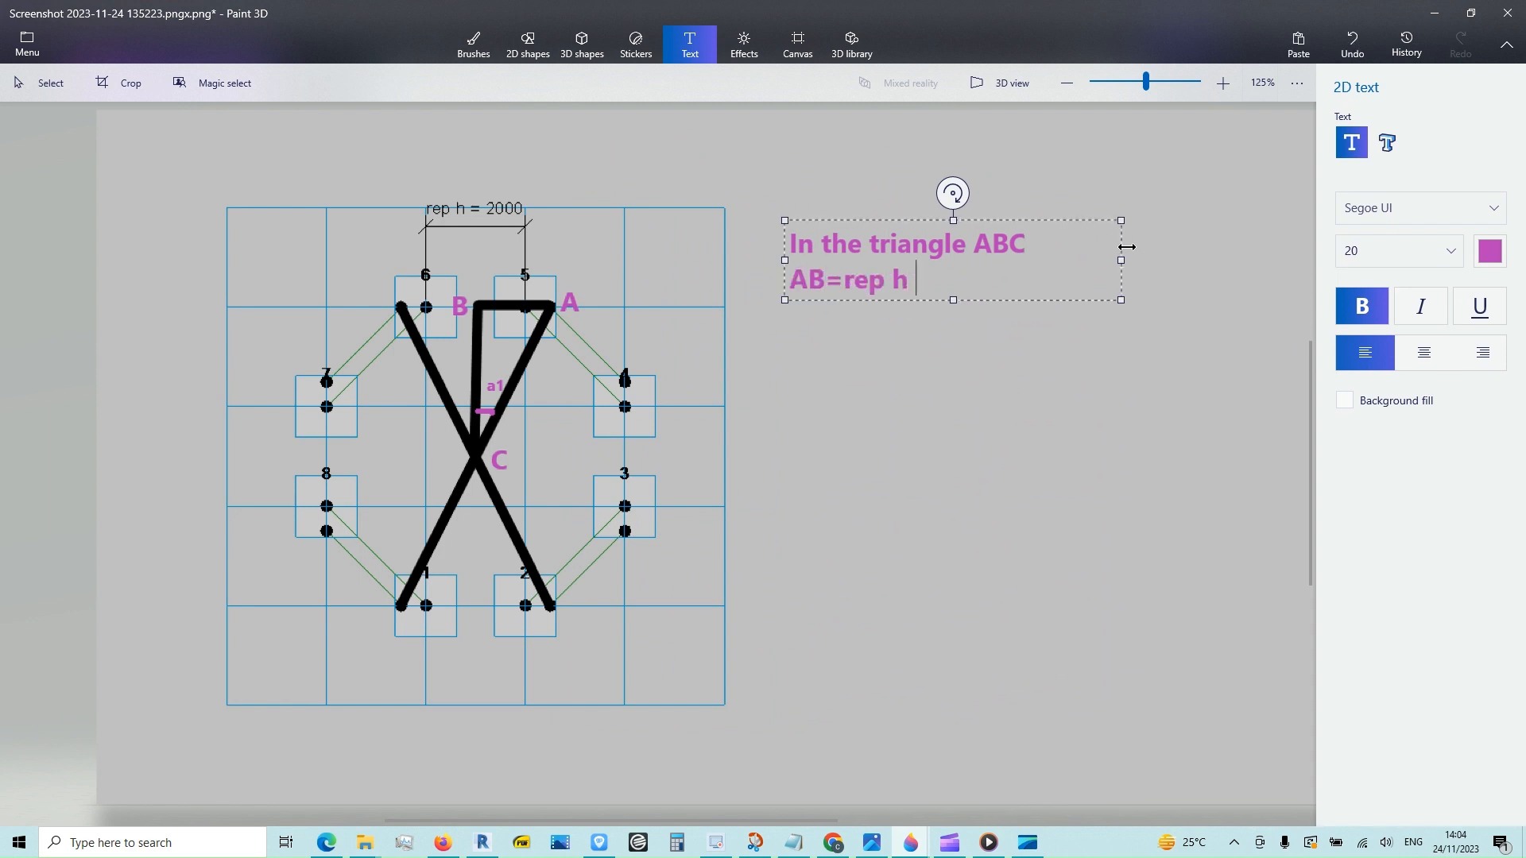
type("+2 *offset)")
left_click(845, 278)
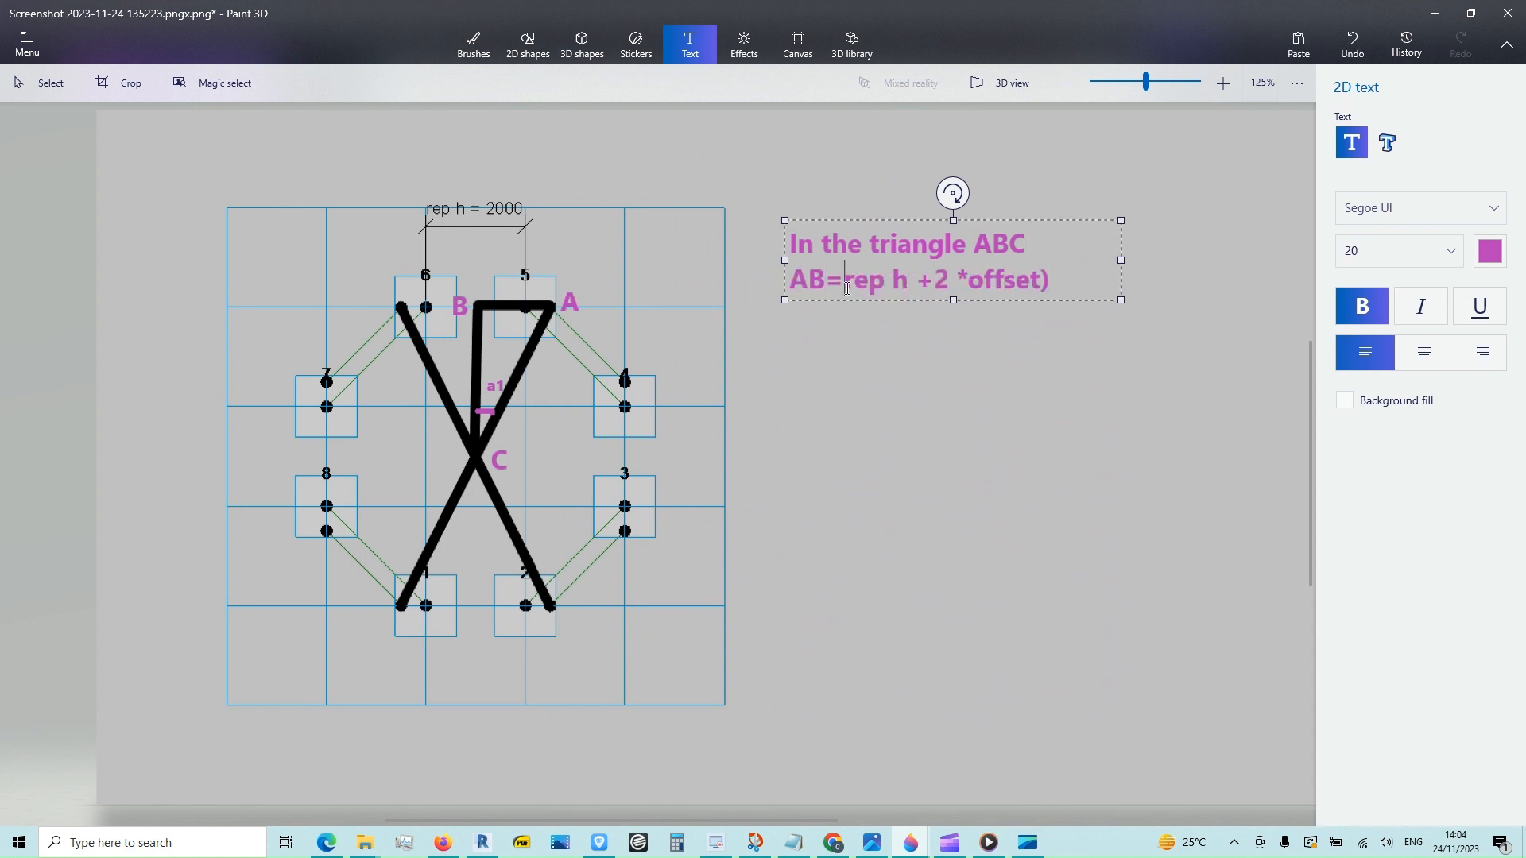
type("(")
left_click(1073, 276)
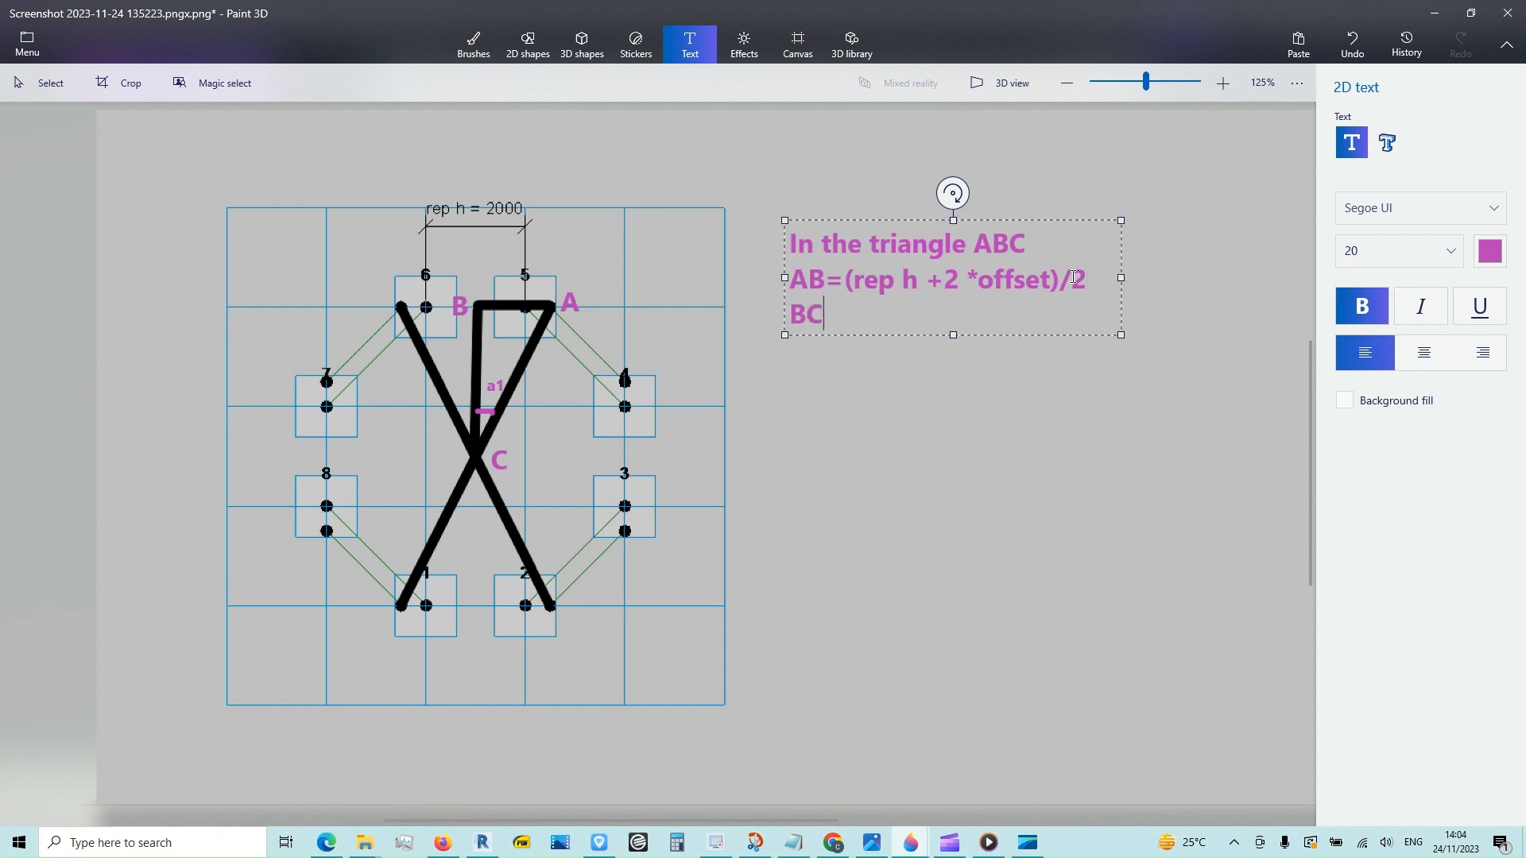
- Add the lines "BC=1.5 rep h" and "a1=22.5 degrees .....(360/16)" to the triangle notes
type("rep")
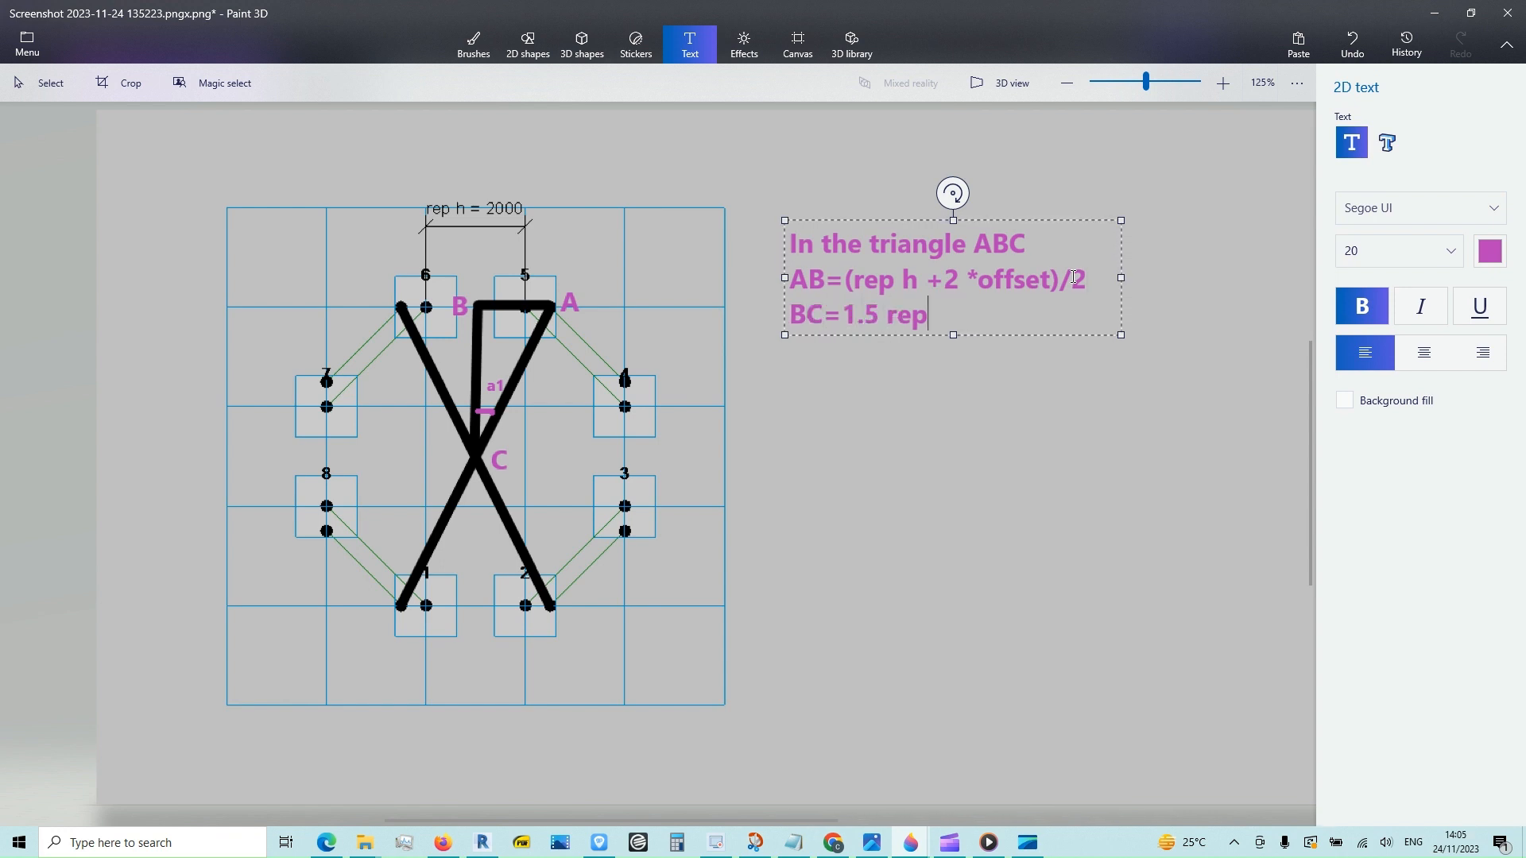
type(" h a1=22.5 degr")
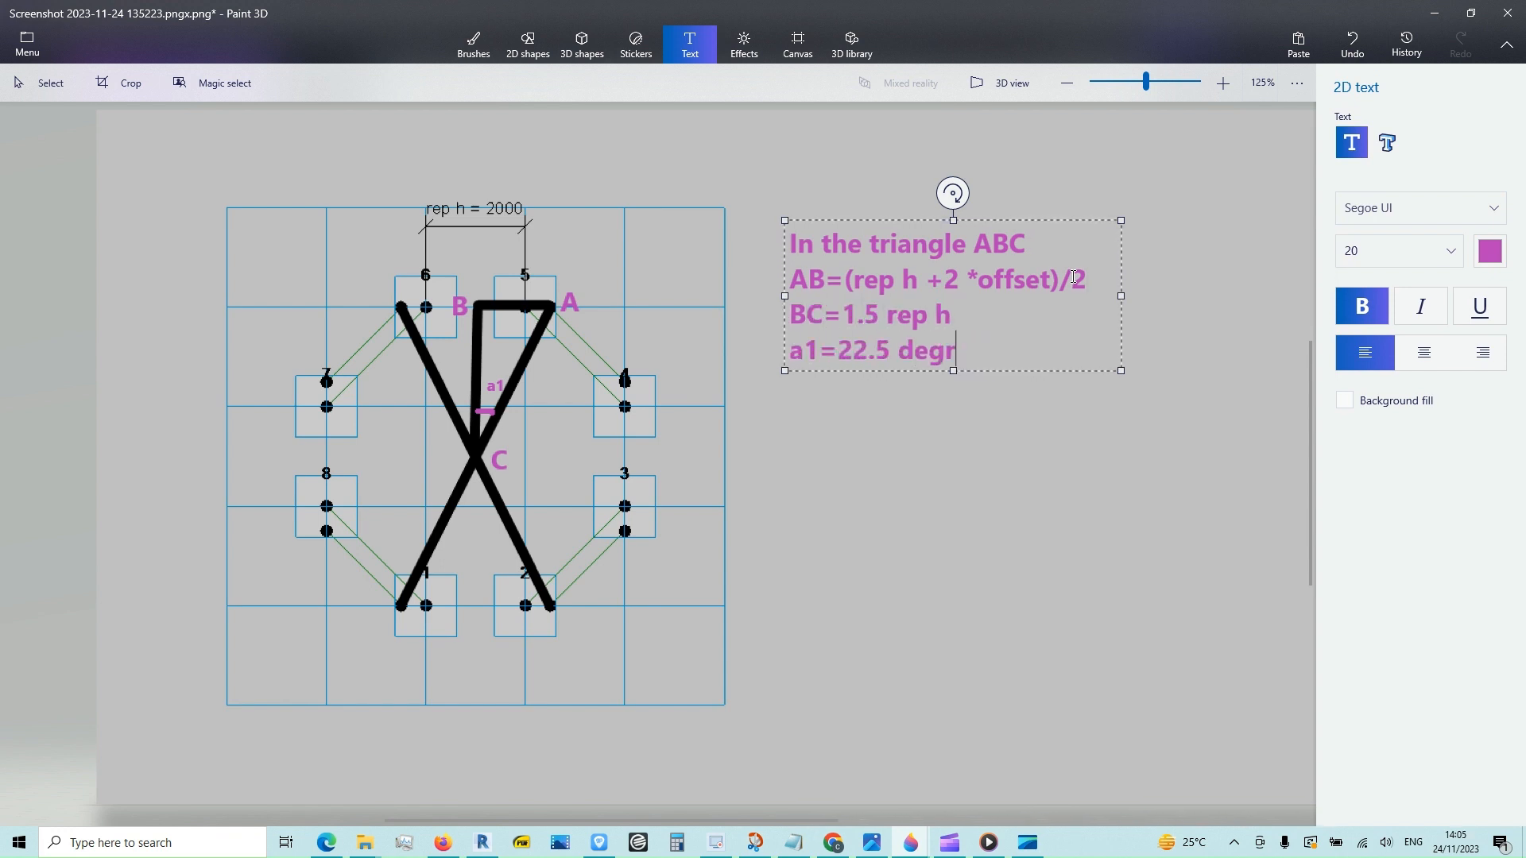
type("ees .....(360/")
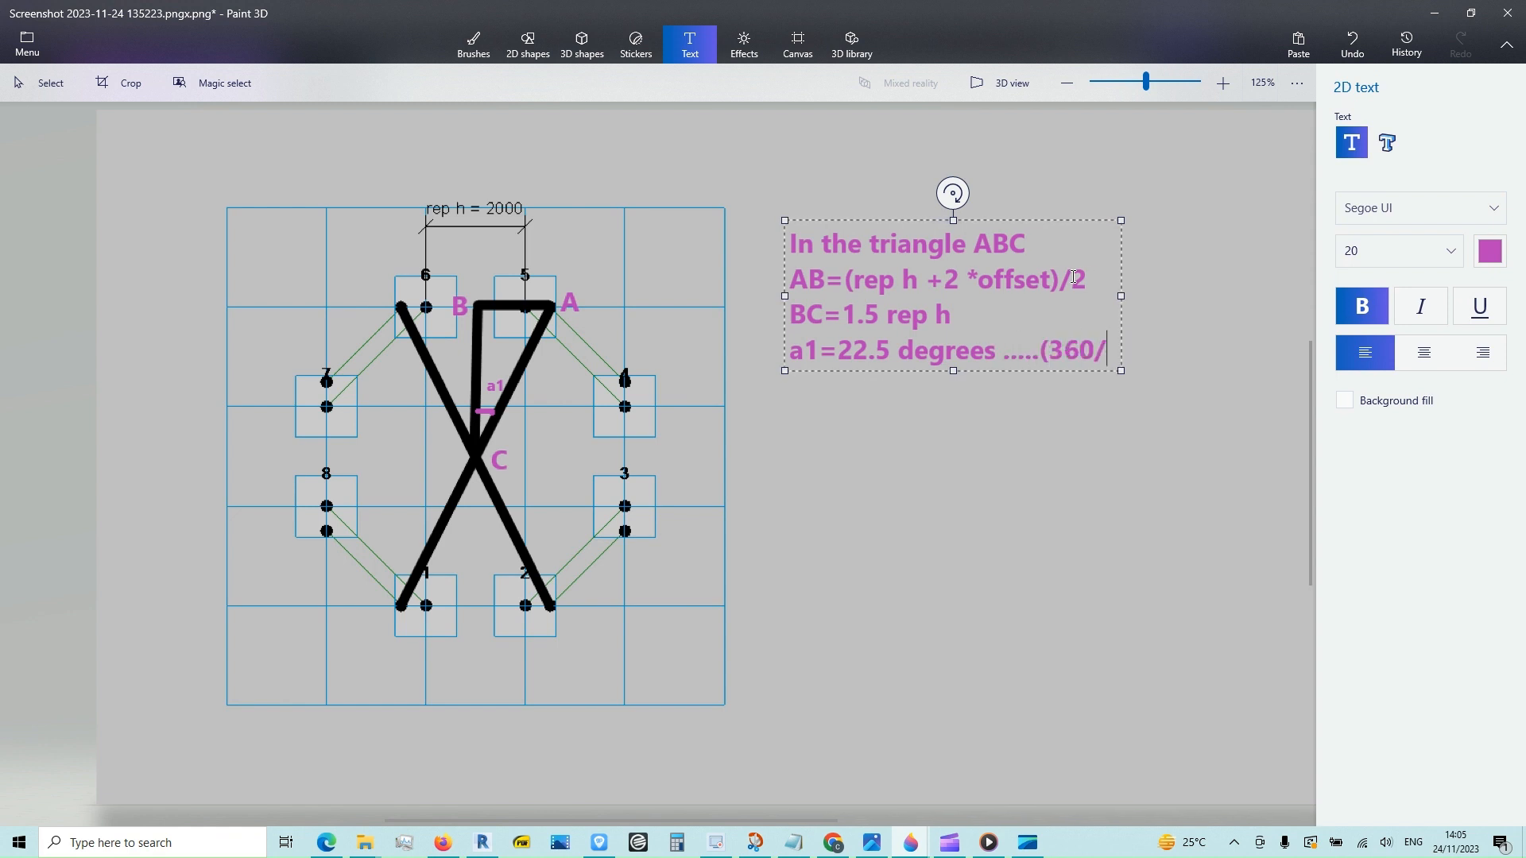
type("16)  ")
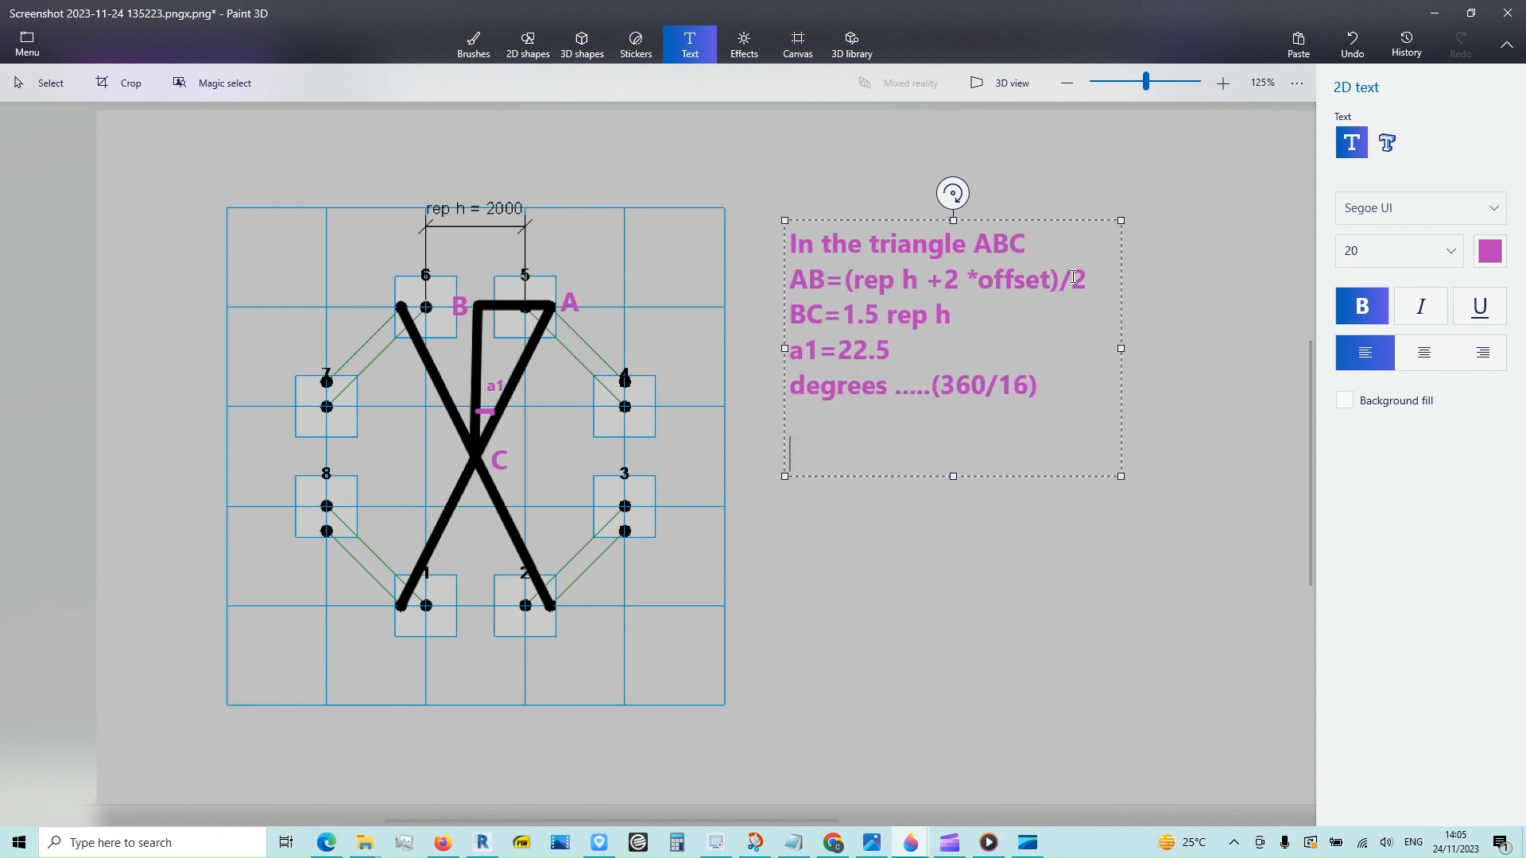
- Add "tan (a1)=AB/BC" and "by subsituting the values for AB ,BC AND a1" below the angle line in the triangle notes
type("tan (a1)=AB/BC")
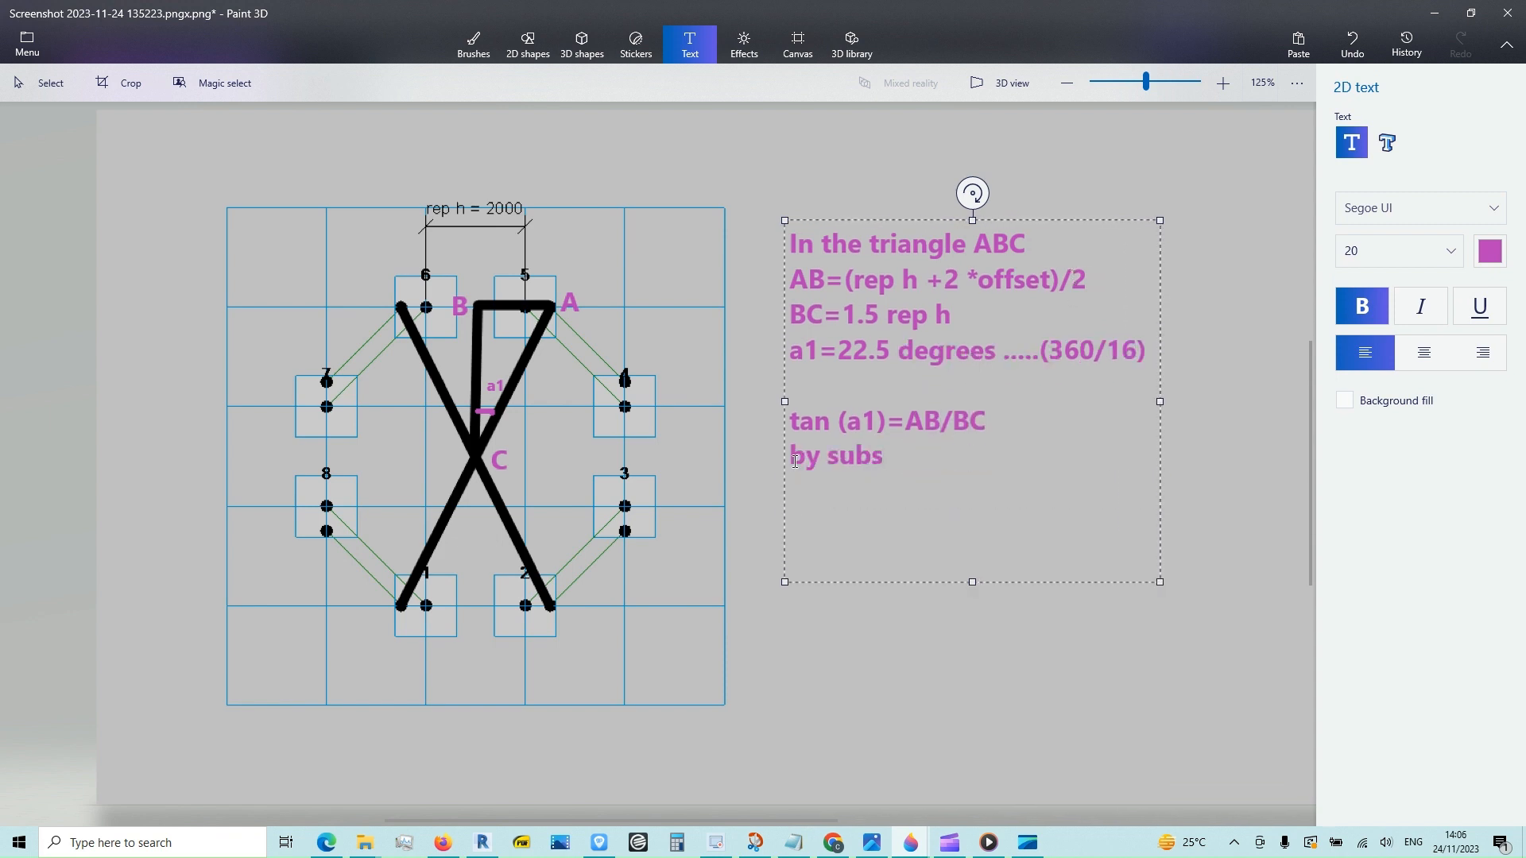
type("values for")
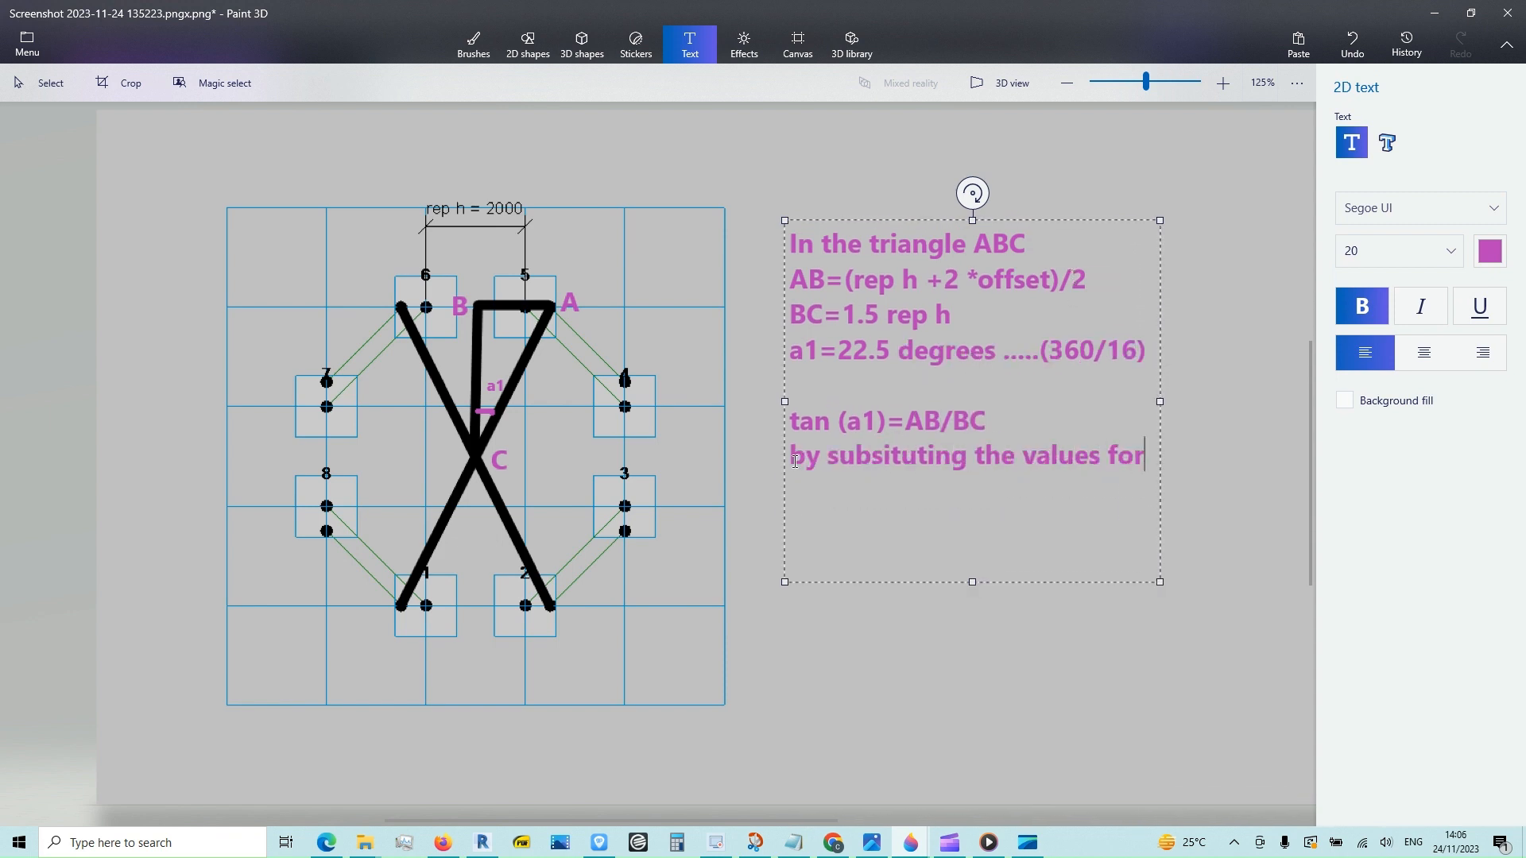
type(" AB BC")
type(",")
key("End")
type("AND a1")
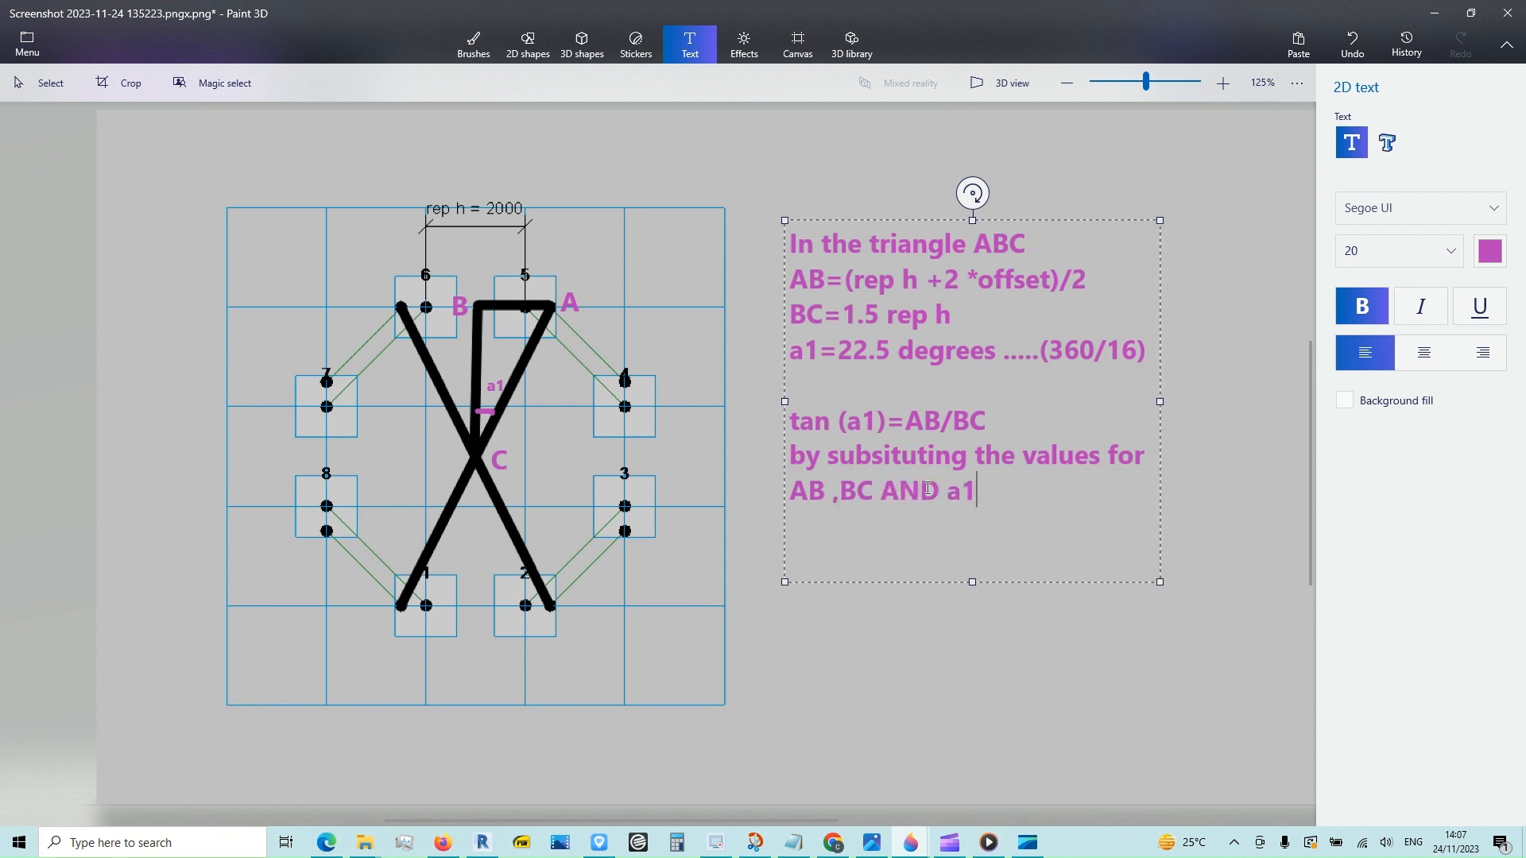
- Finish the triangle notes with the lines "we can find that" and "offset=0.121 * rep h"
key("Return")
type("we can fin")
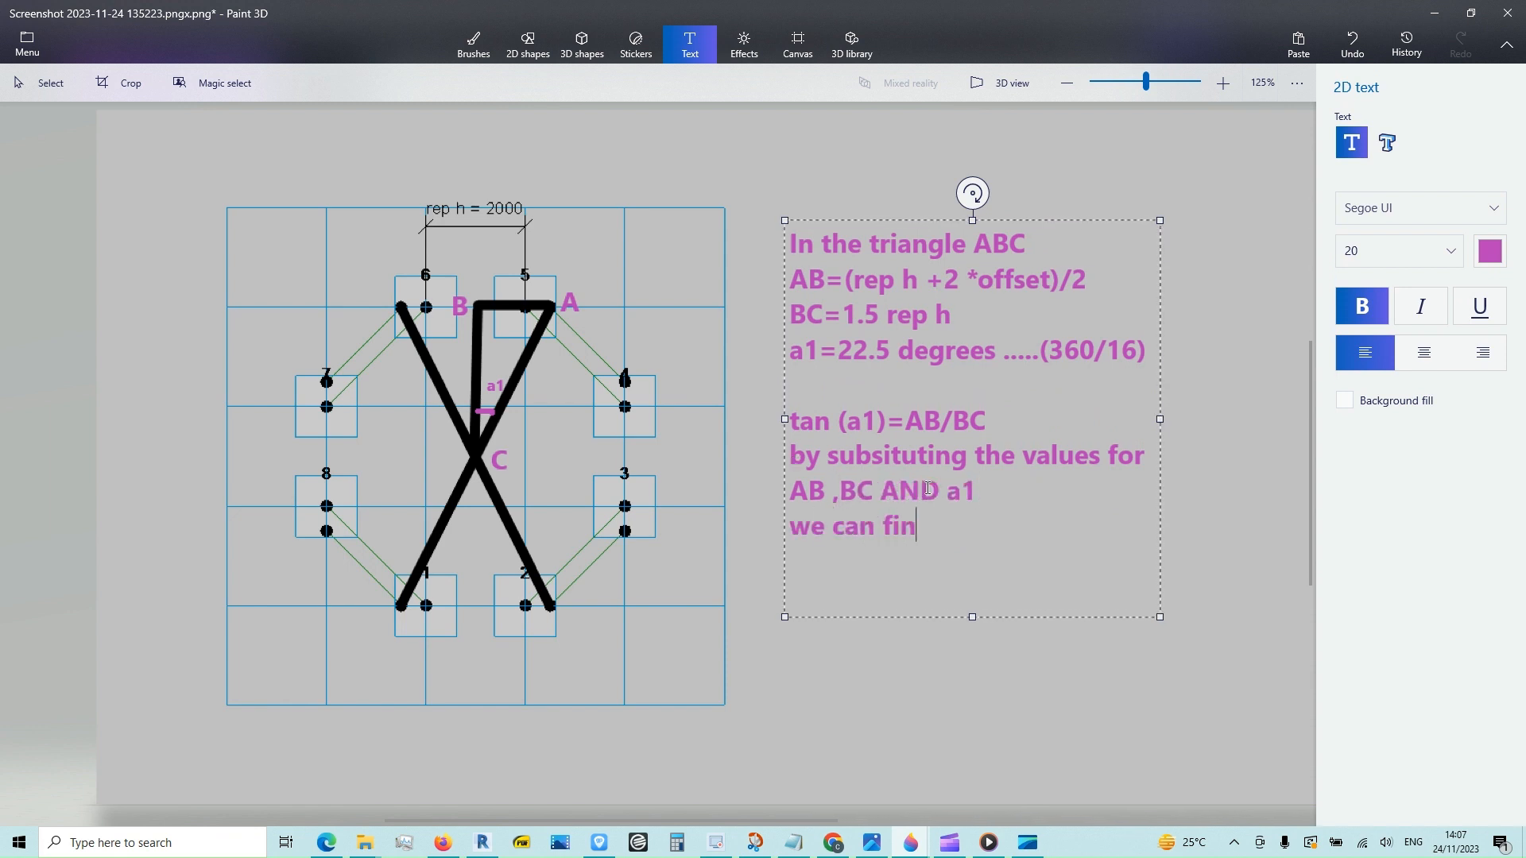
type("d that")
key("Return")
type("offset")
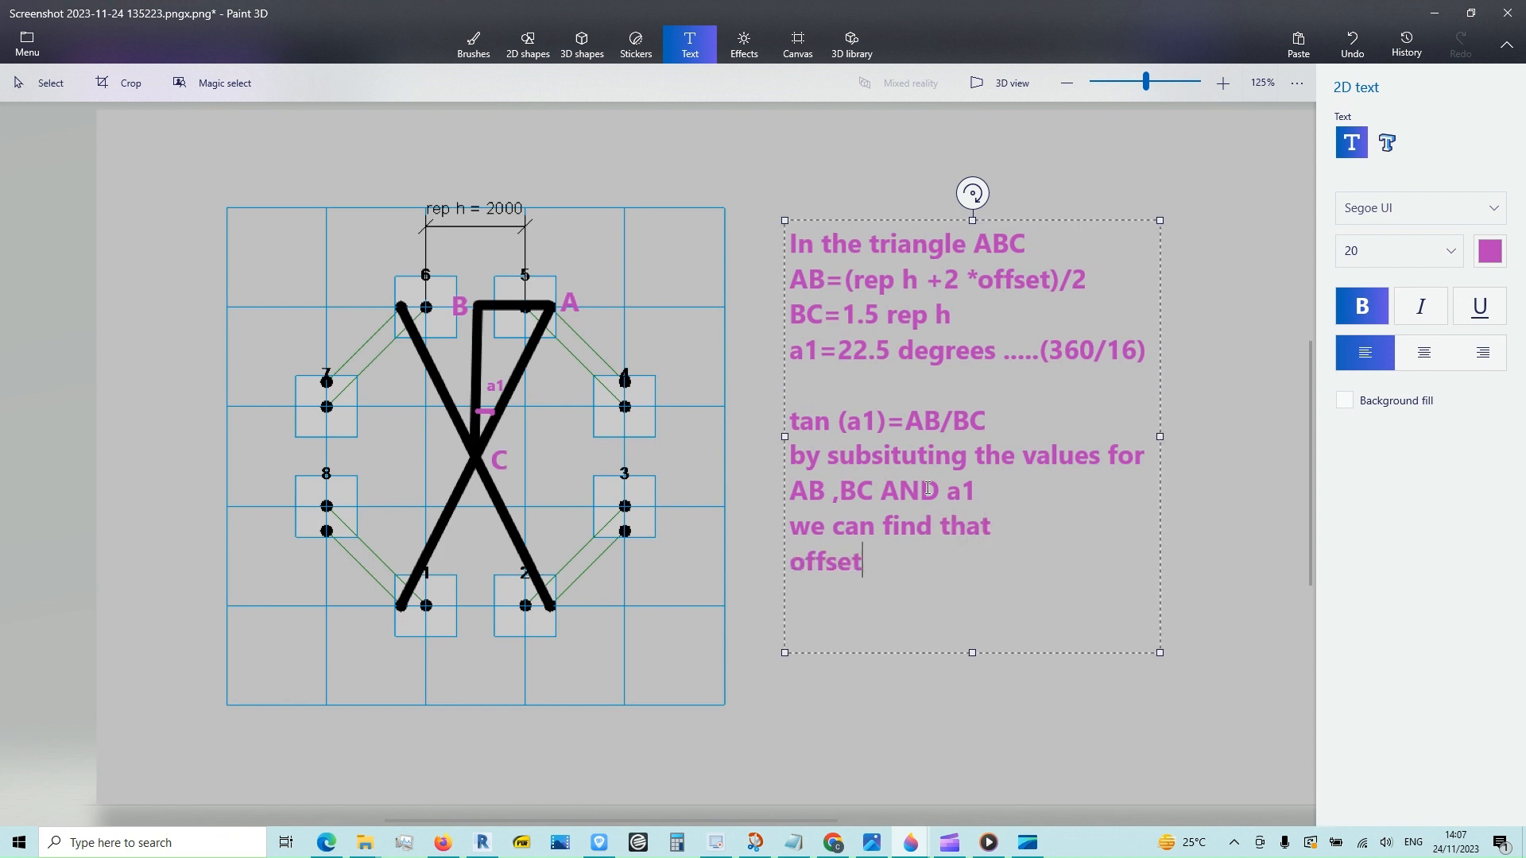
type("=0.121 * rep h")
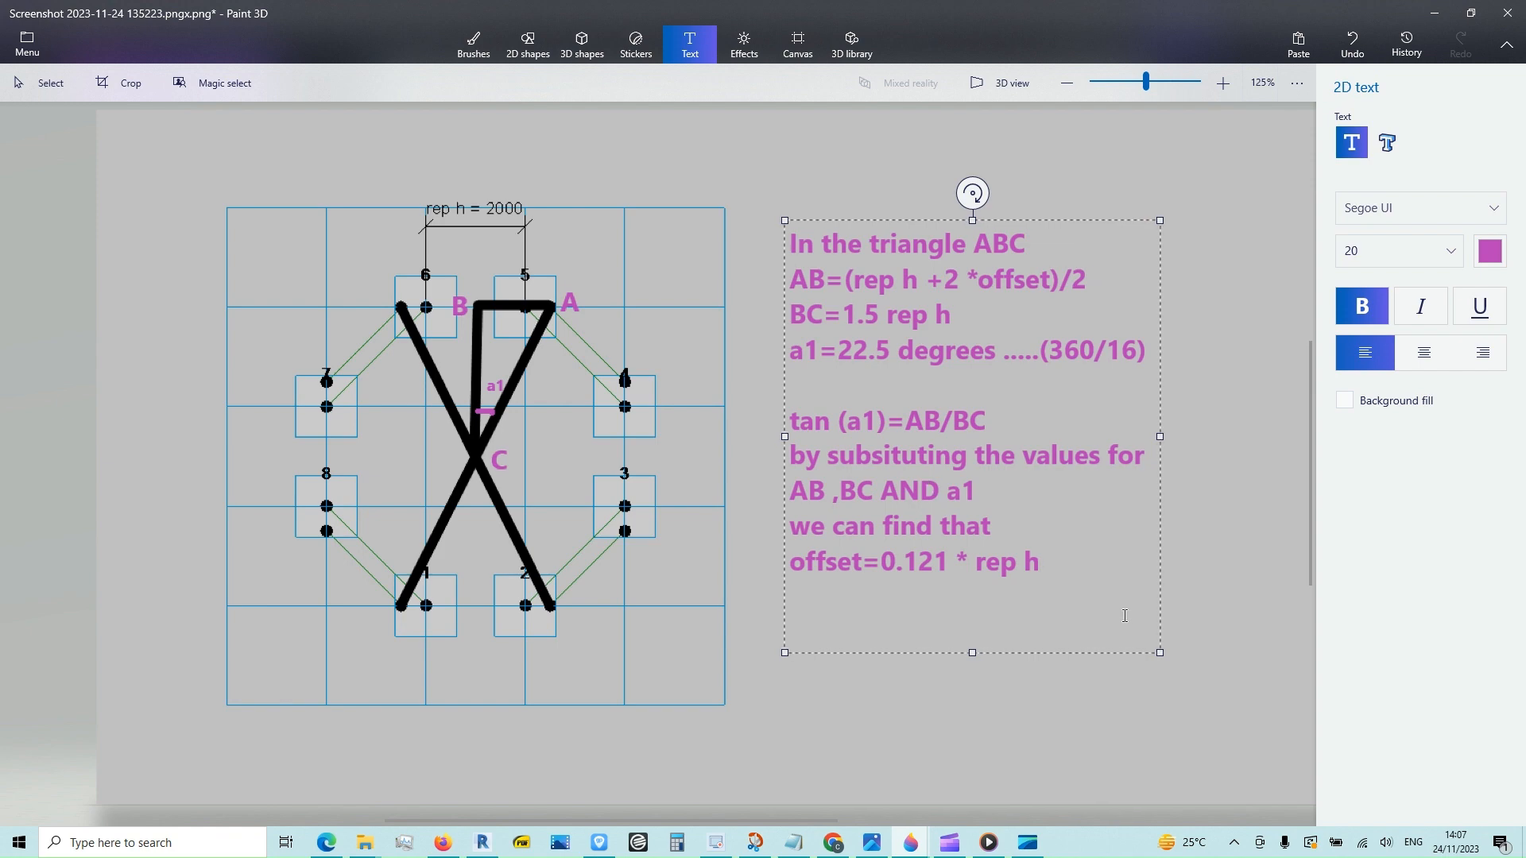
left_click(1189, 594)
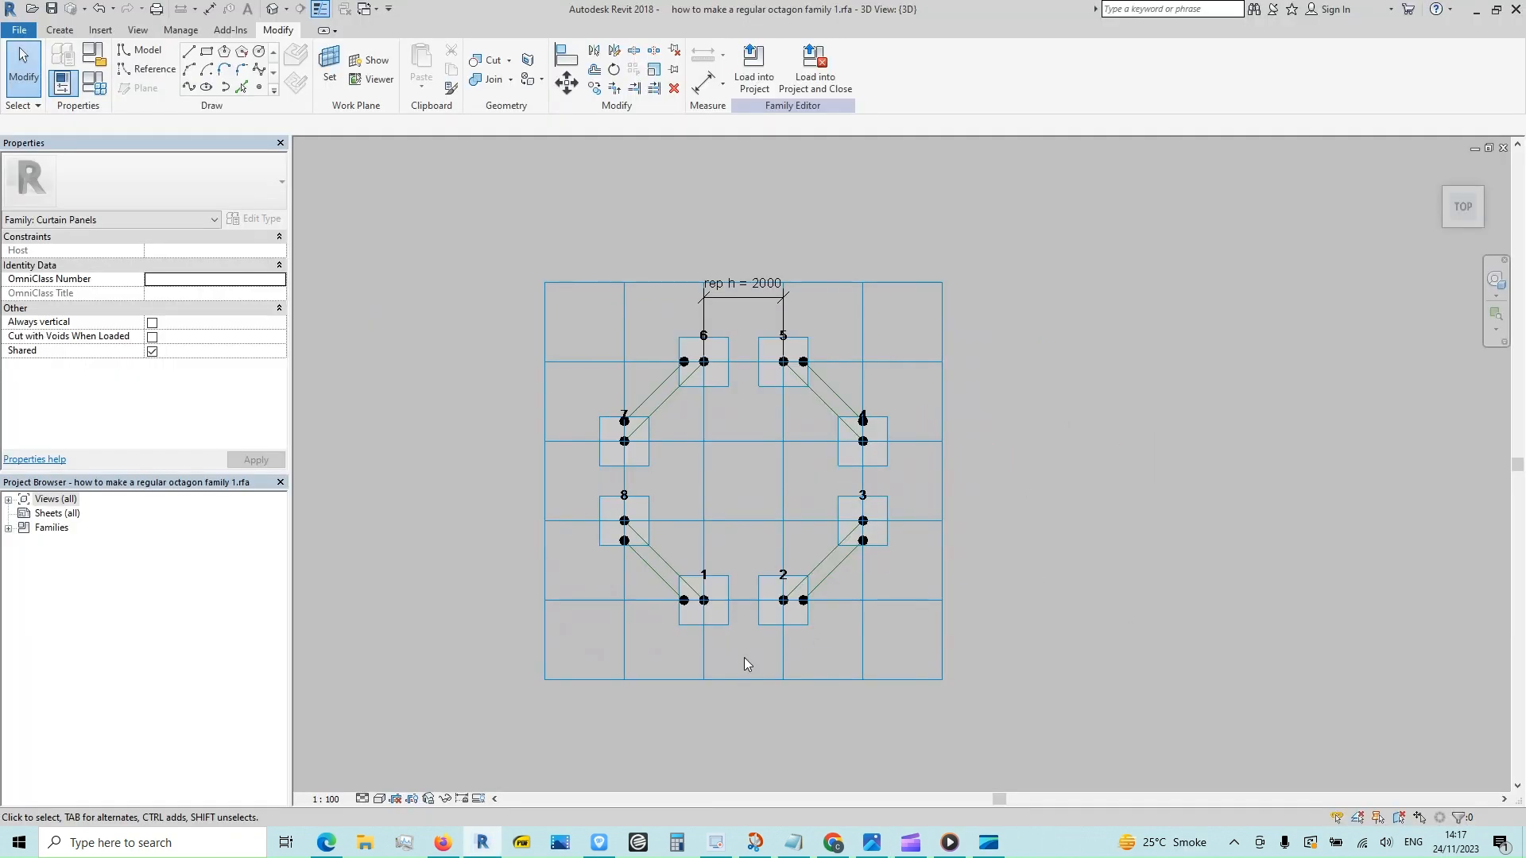
- In Revit, give the family's offset parameter the formula 0.121 * rep h and apply it
scroll(722, 529, "up", 3)
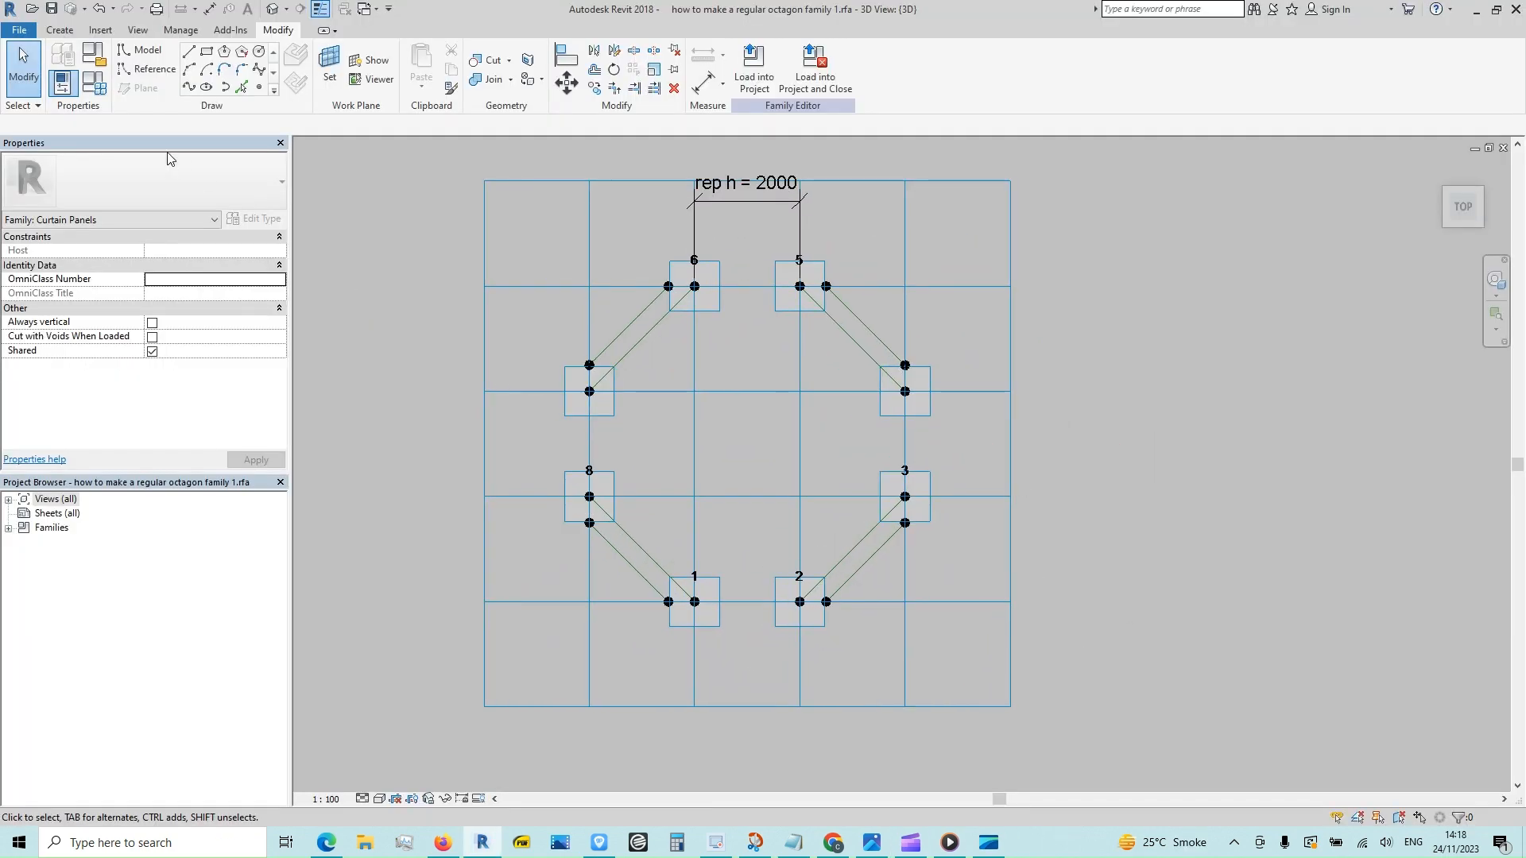
left_click(94, 83)
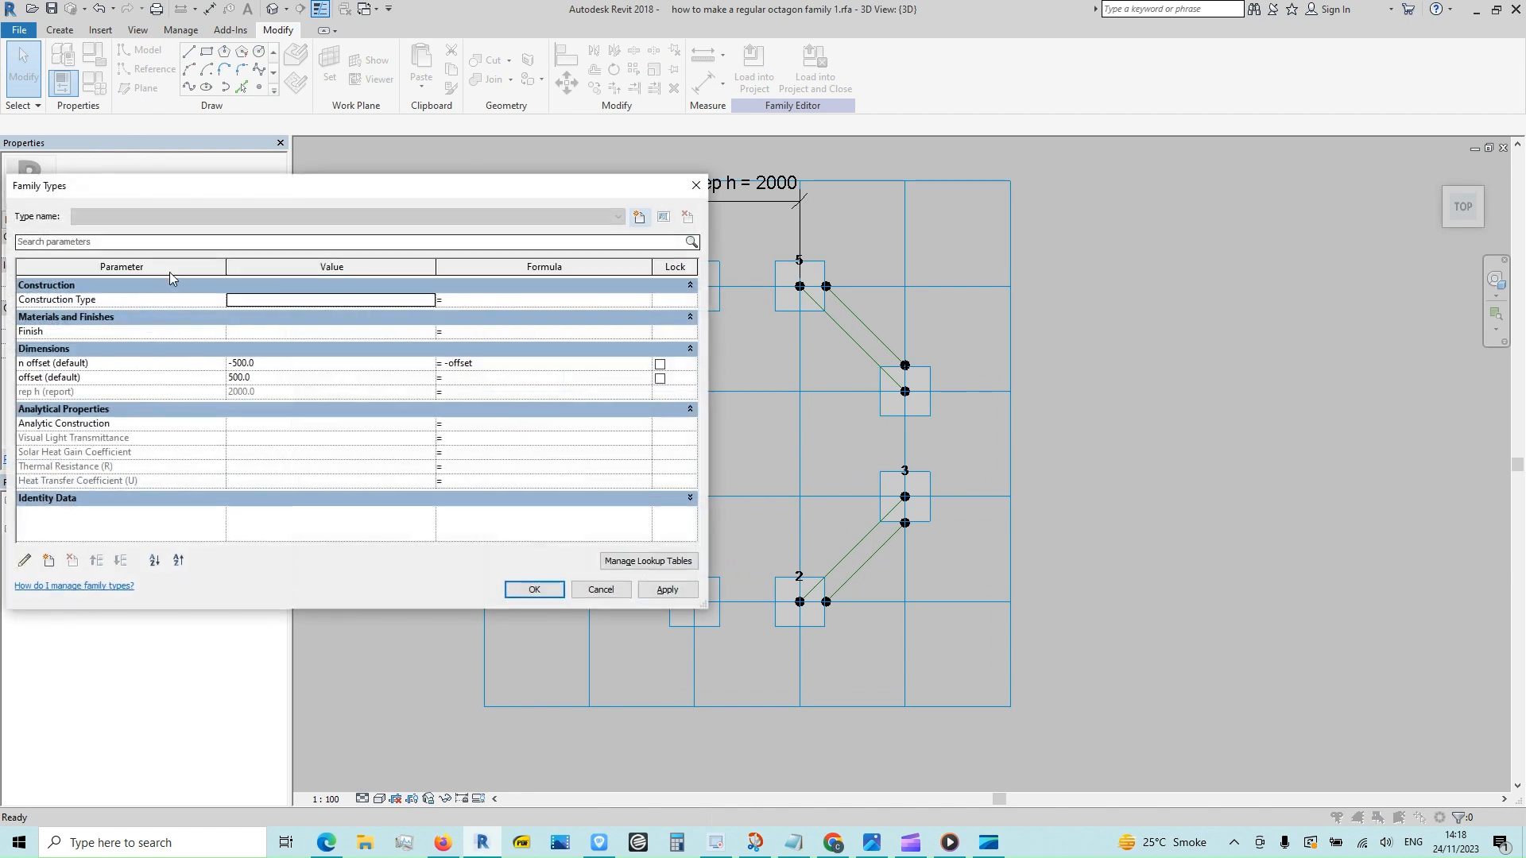
left_click(462, 379)
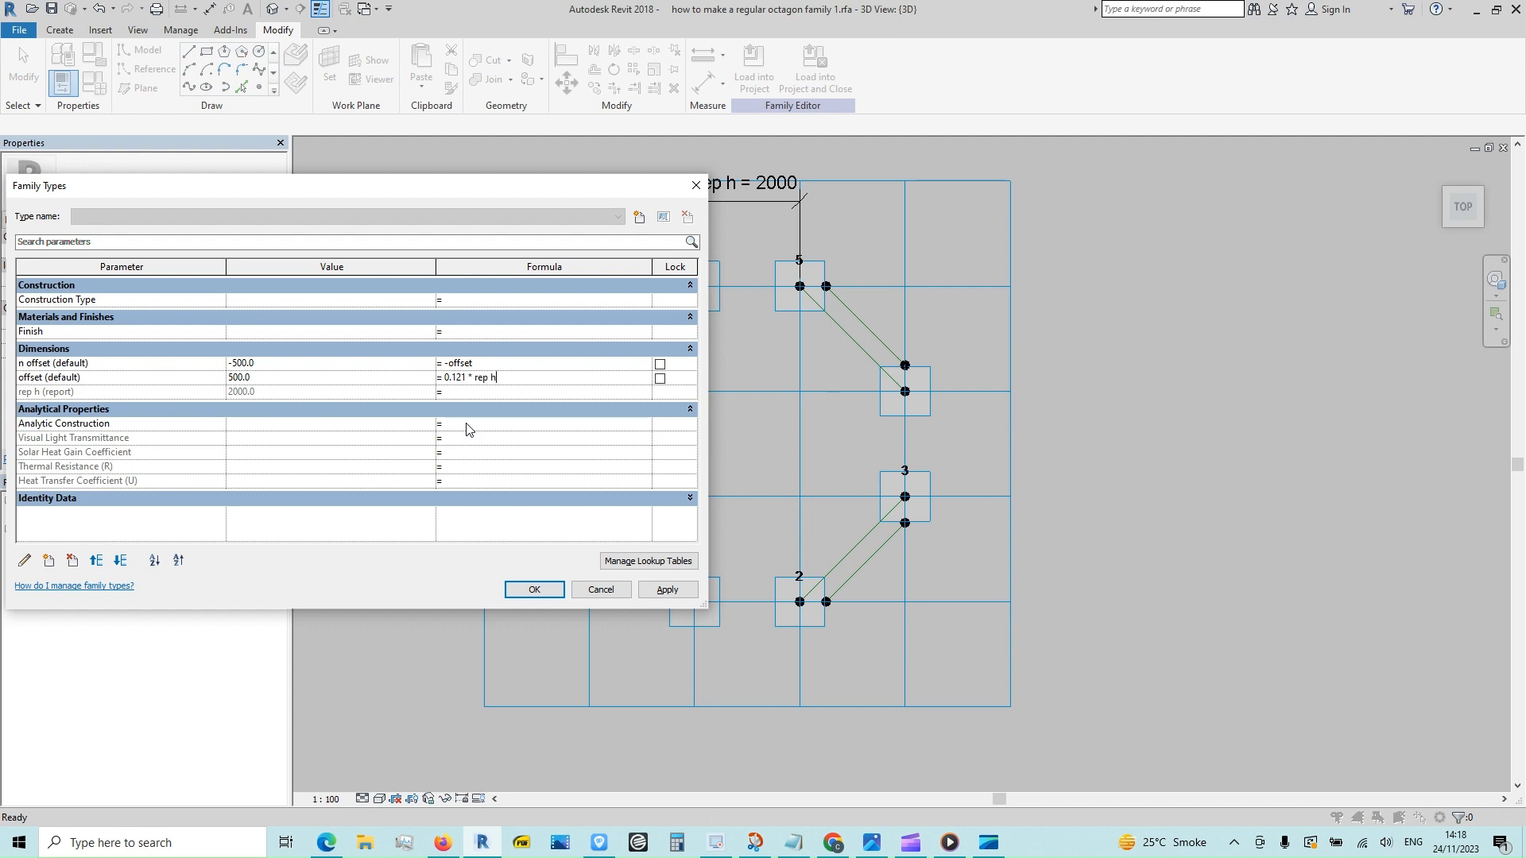
left_click(667, 589)
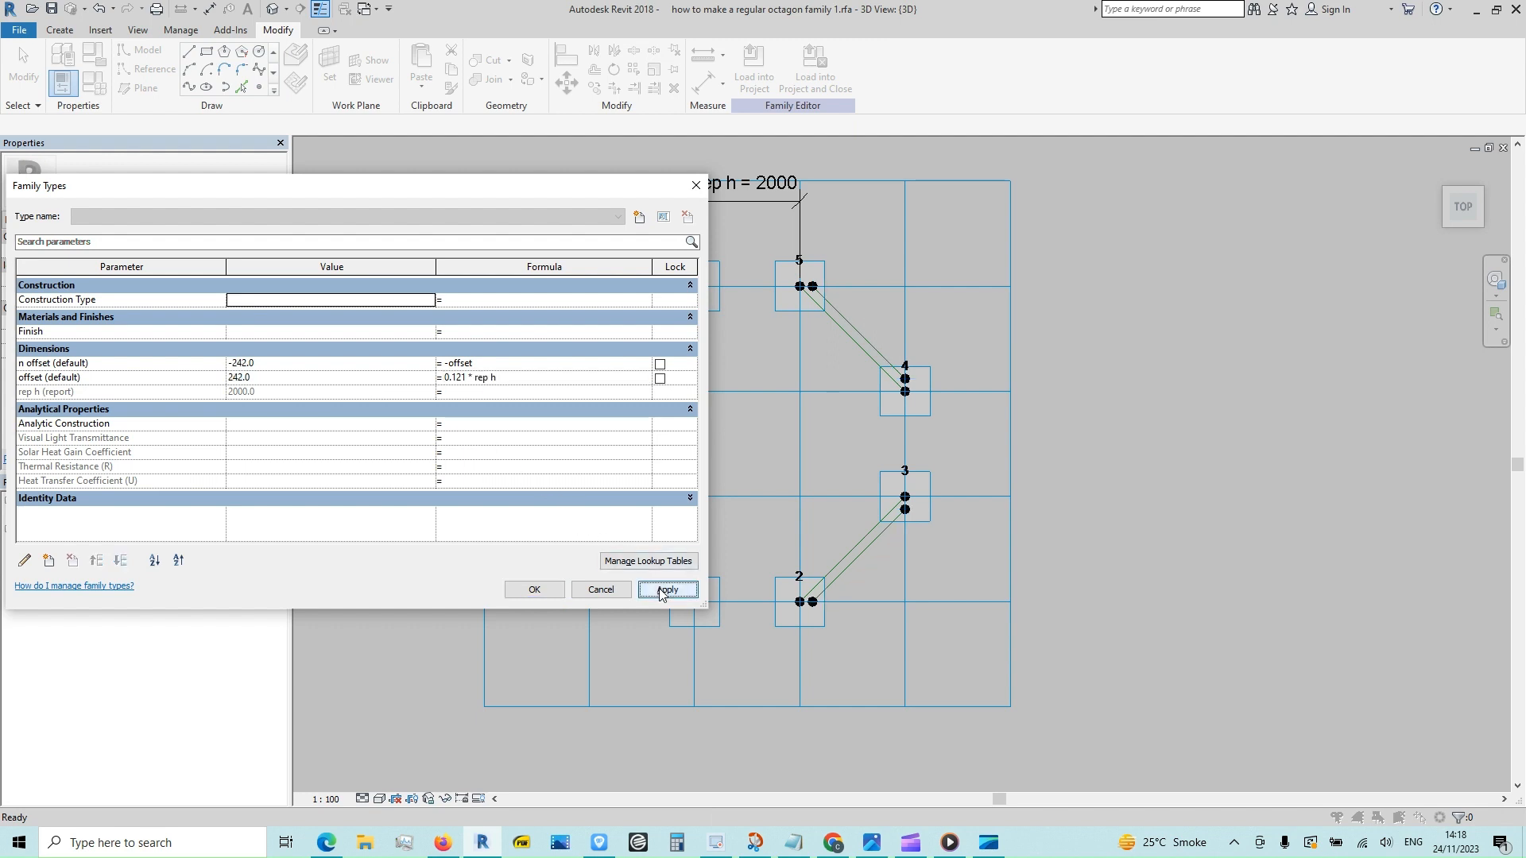
left_click(547, 594)
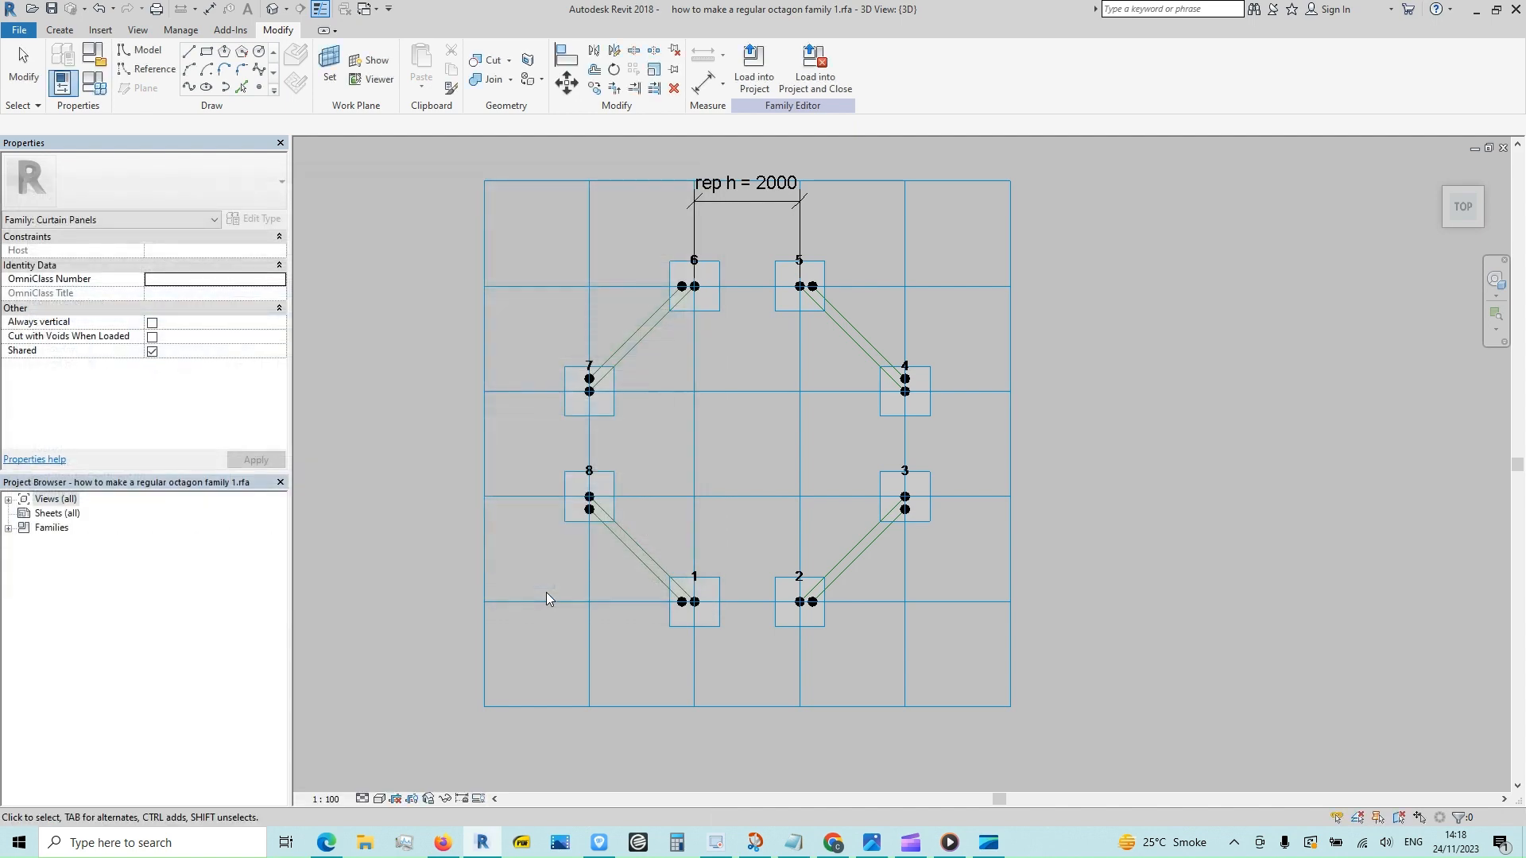
- Create a solid form from the chain of eight octagon reference lines
key("Tab")
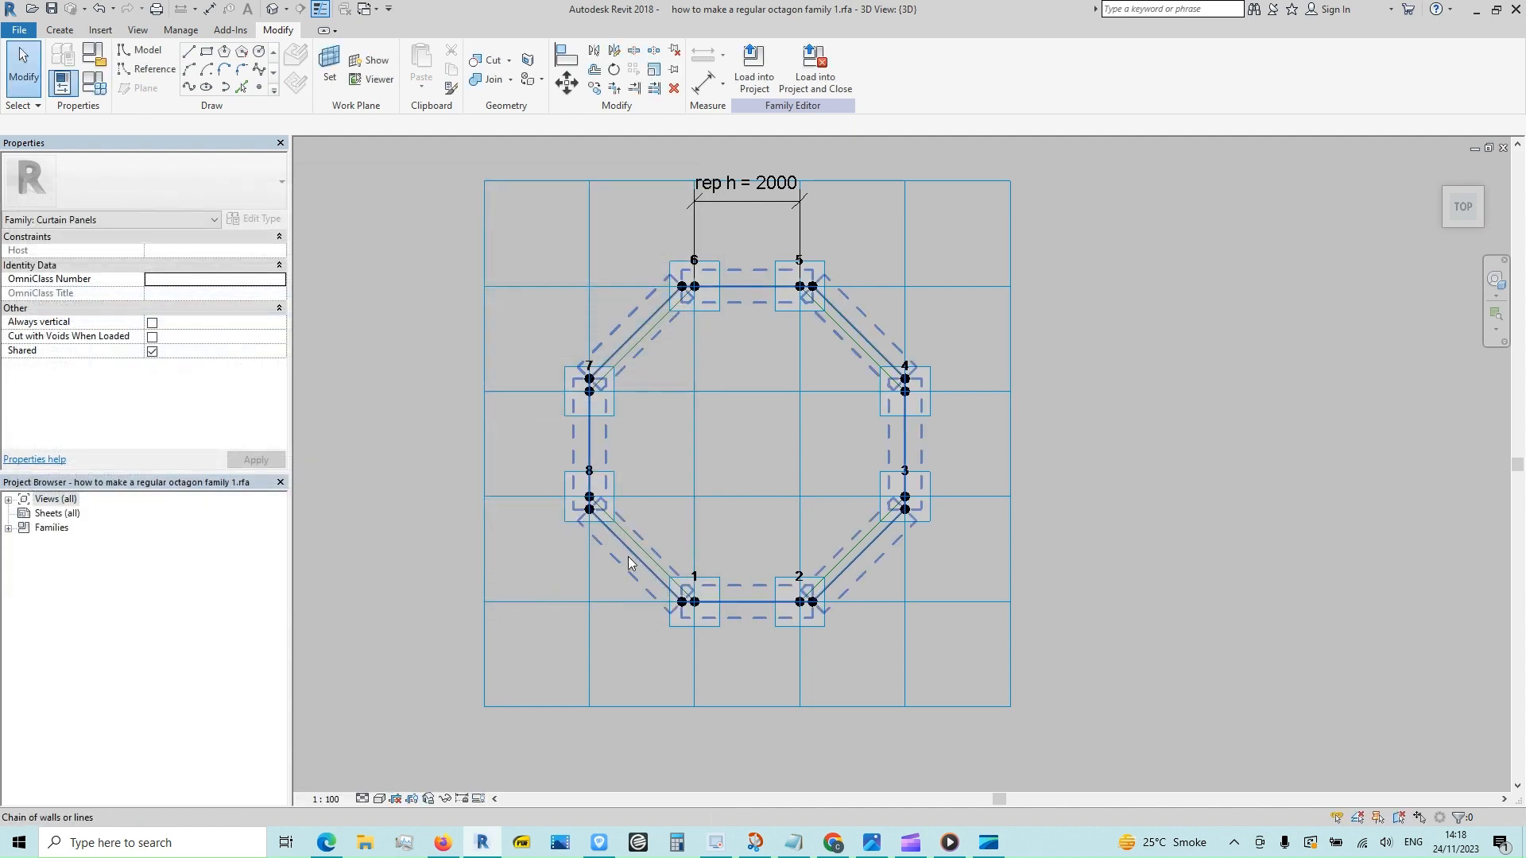
left_click(625, 560)
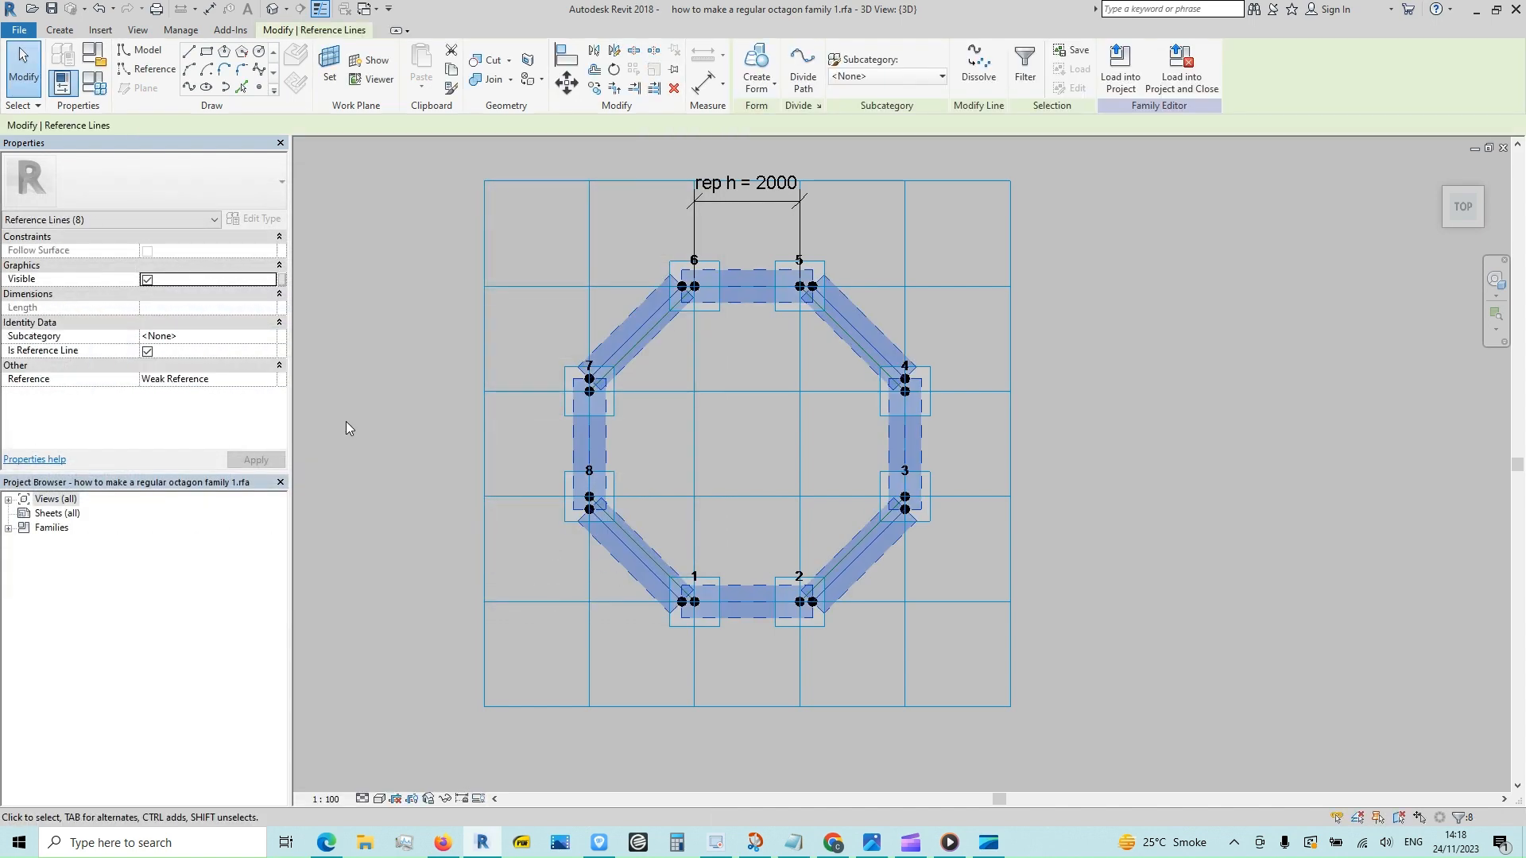
left_click(756, 67)
key("Escape")
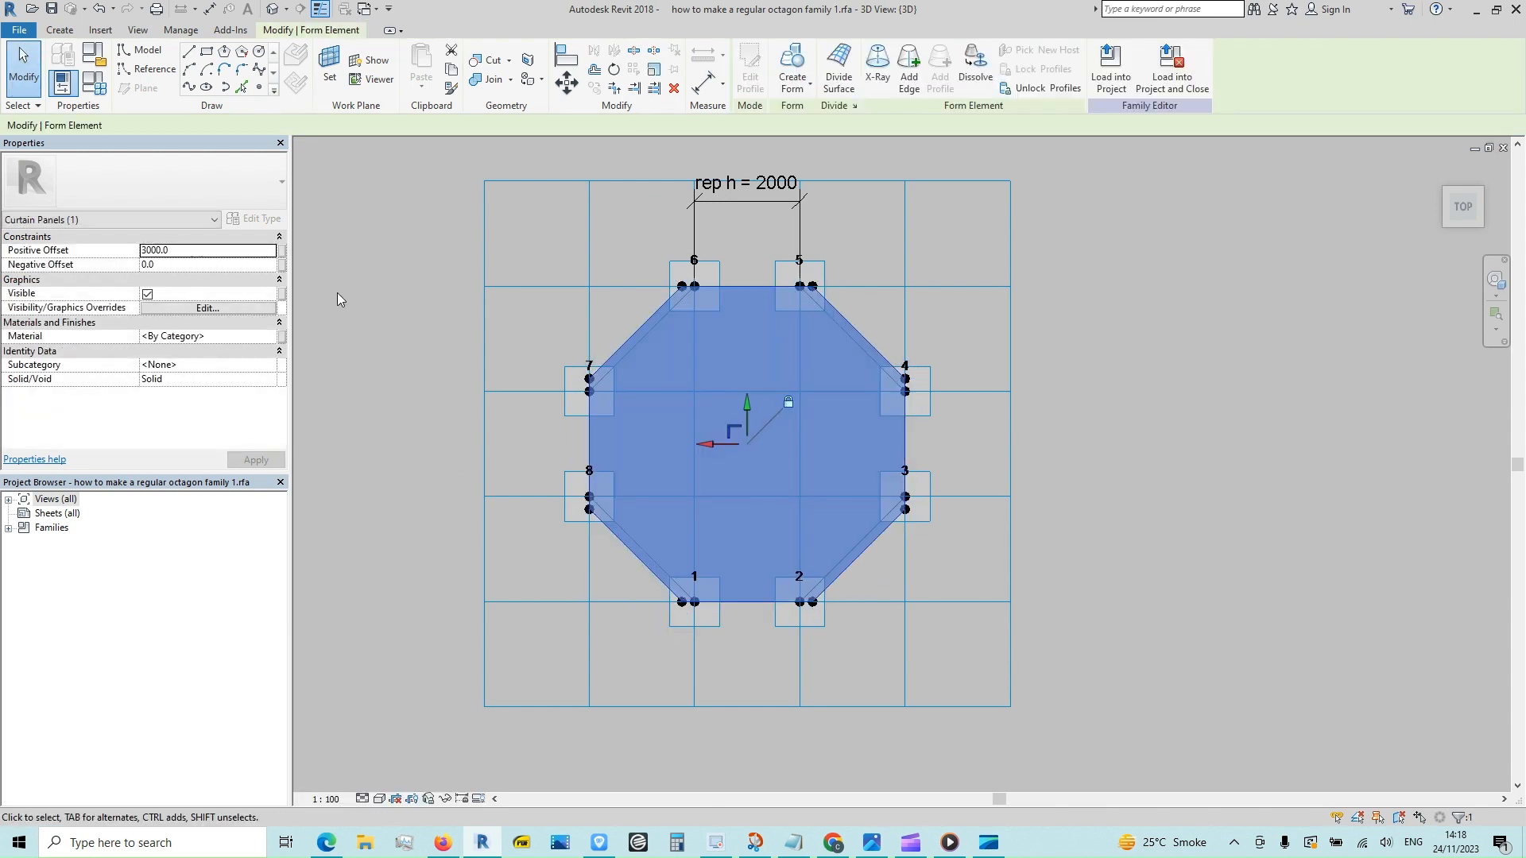
left_click(337, 292)
- Associate the octagon form's Positive Offset with a new type parameter named th
left_click(597, 440)
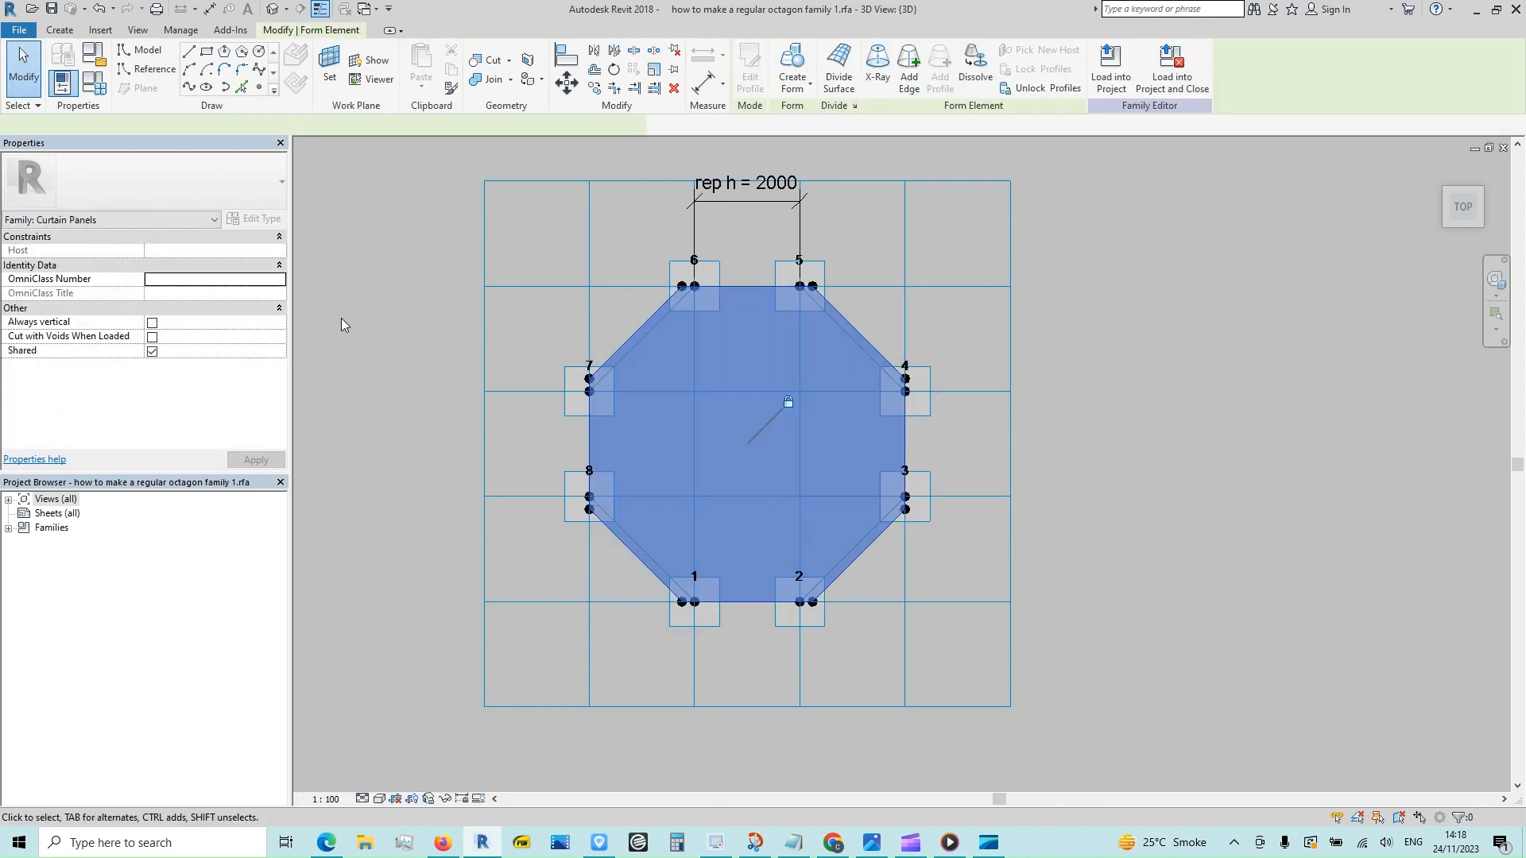
left_click(282, 252)
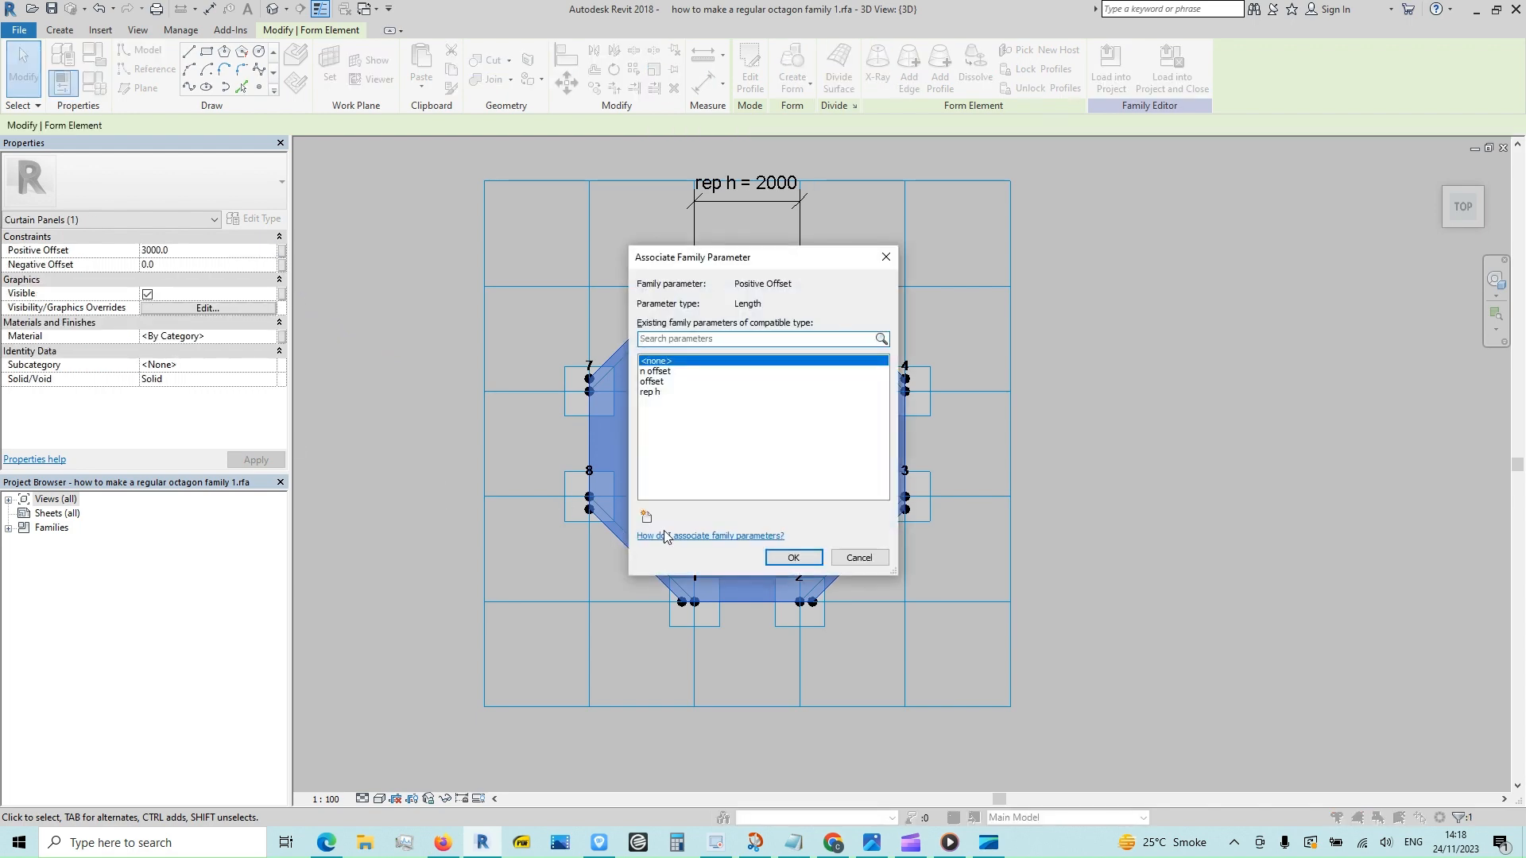
left_click(647, 519)
type("th")
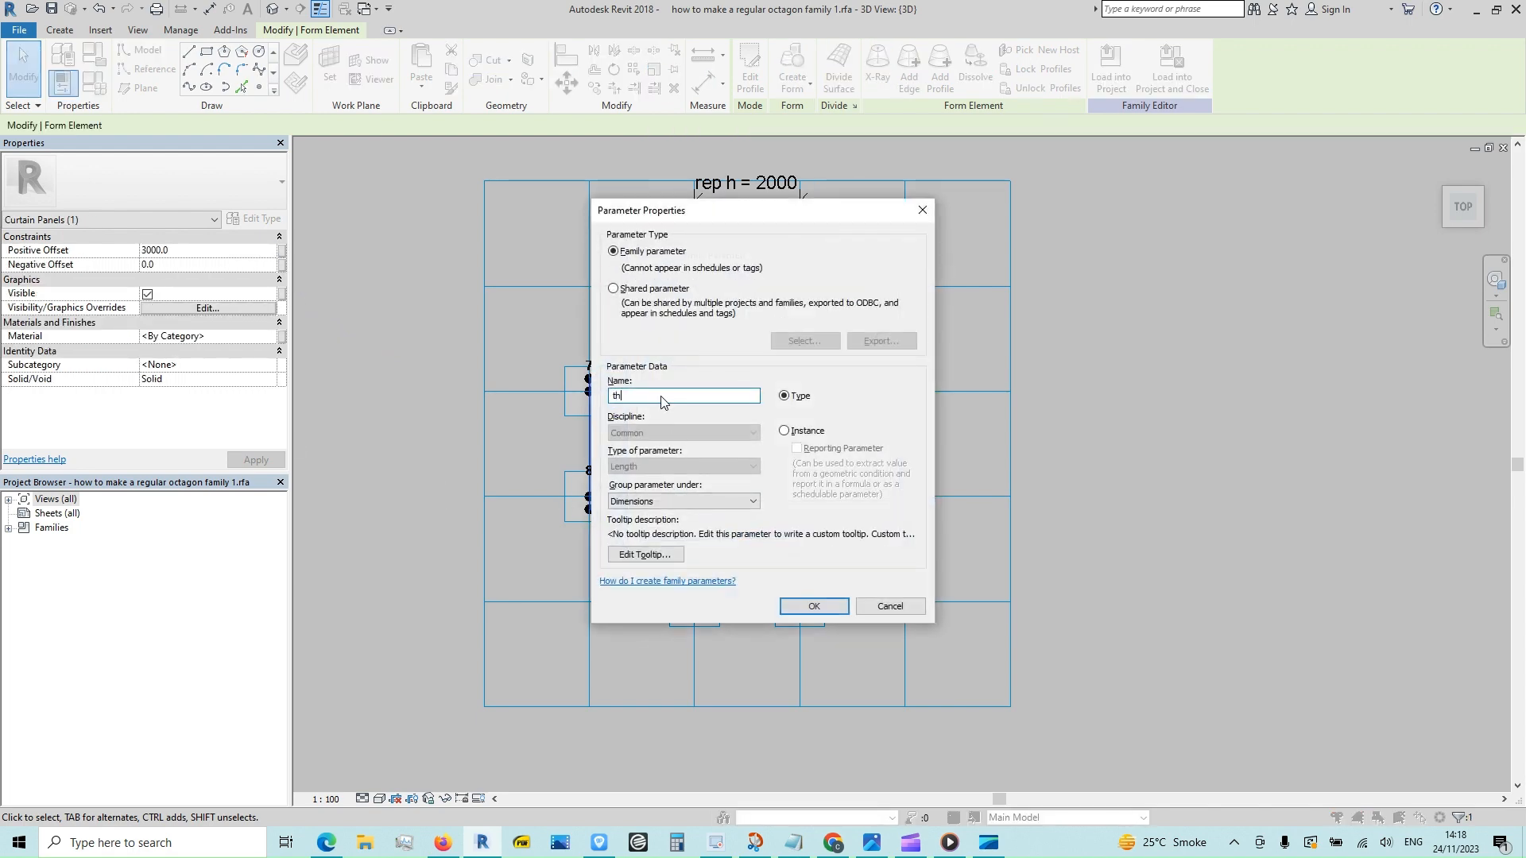
left_click(794, 601)
left_click(794, 557)
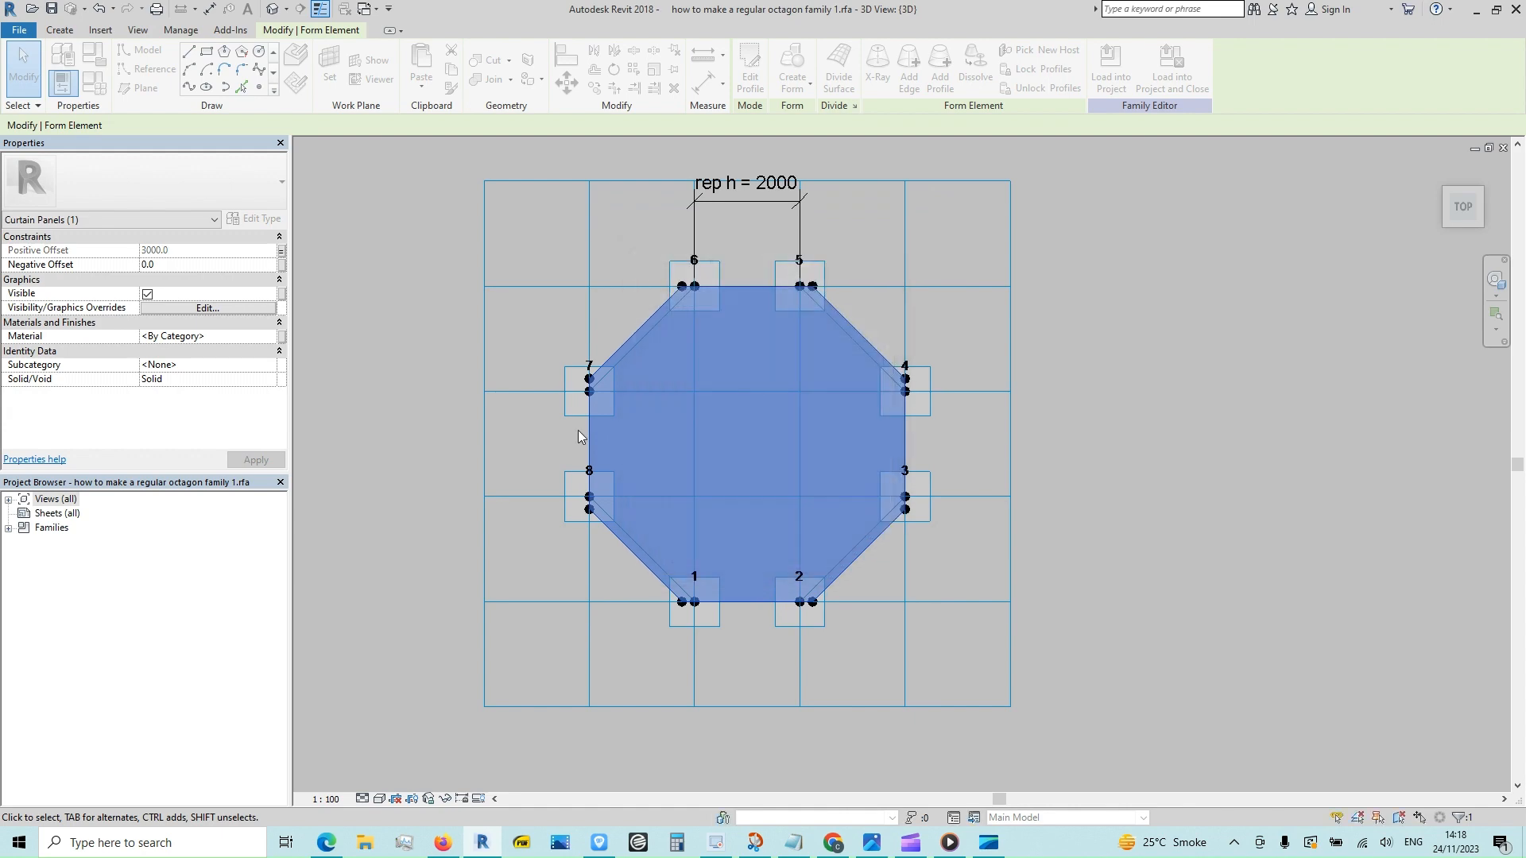
- Set the th parameter to 500 in the family types
left_click(94, 83)
left_click(282, 404)
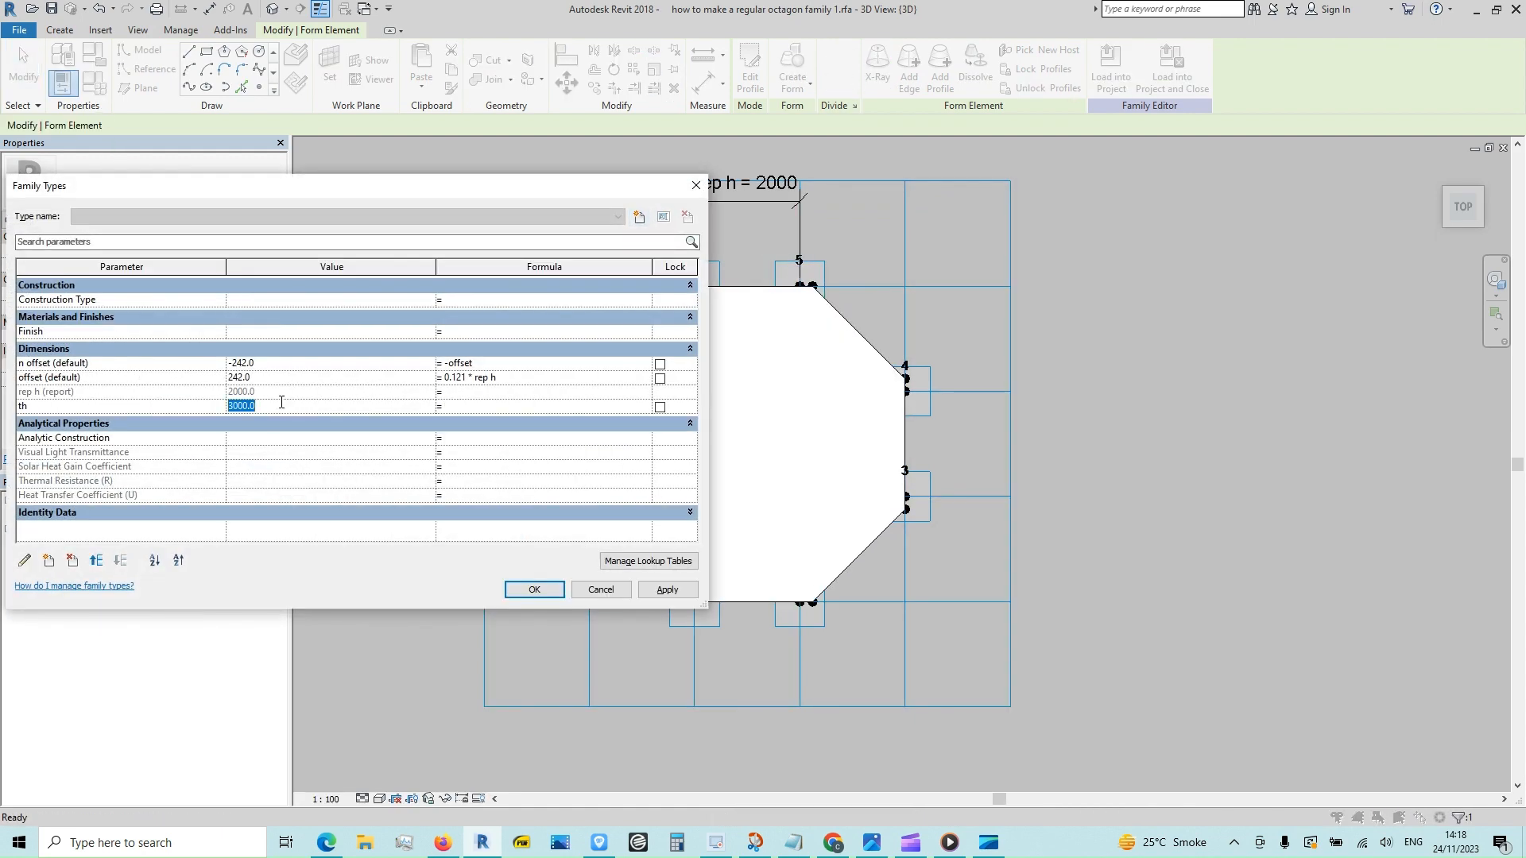
left_click(548, 589)
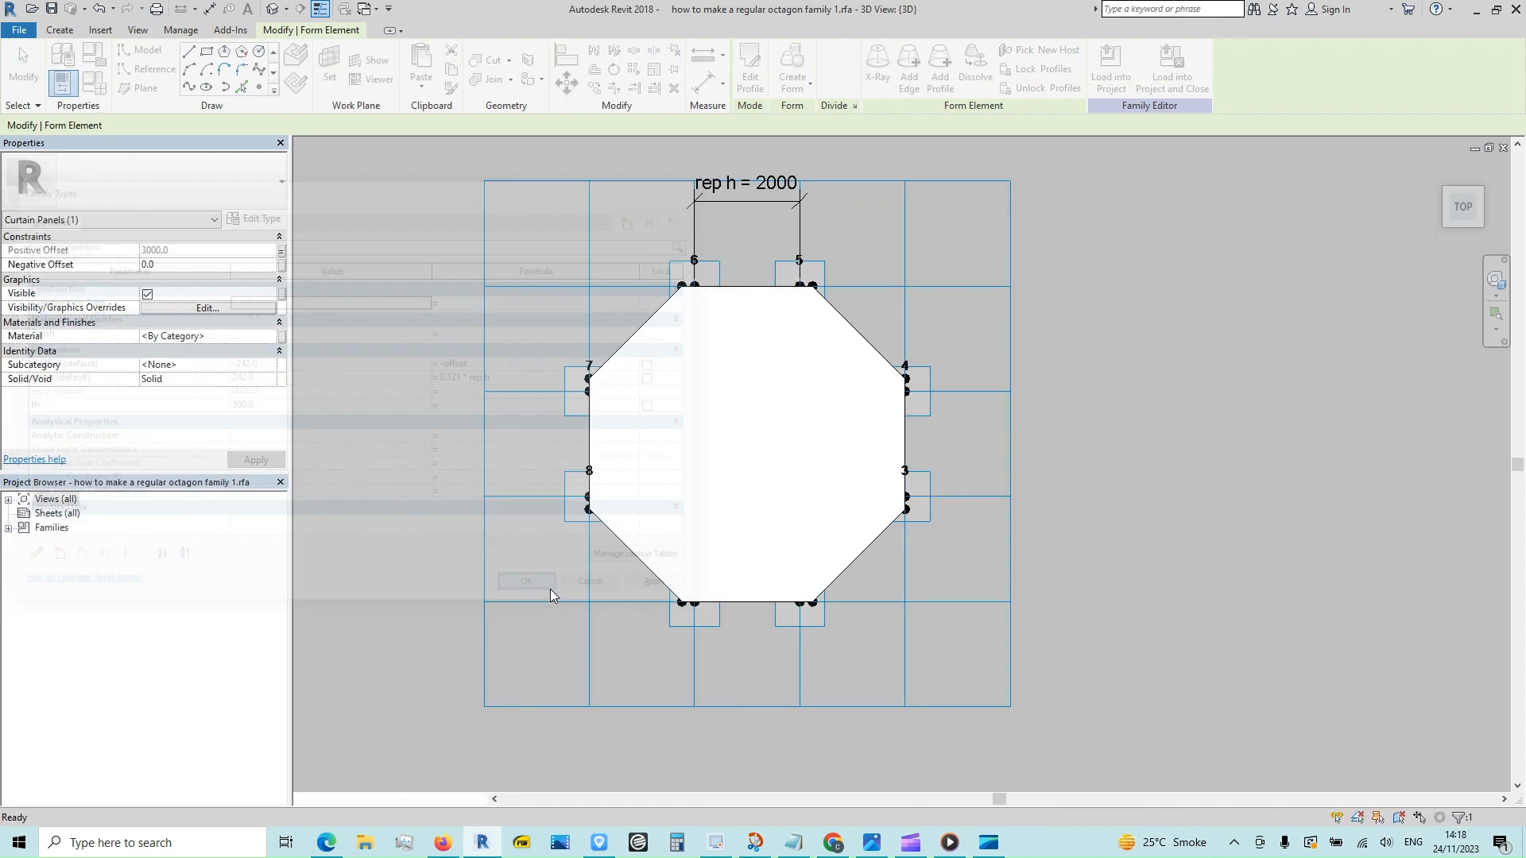
- Link the octagon form's material to a new type parameter named material and save the family
left_click(627, 546)
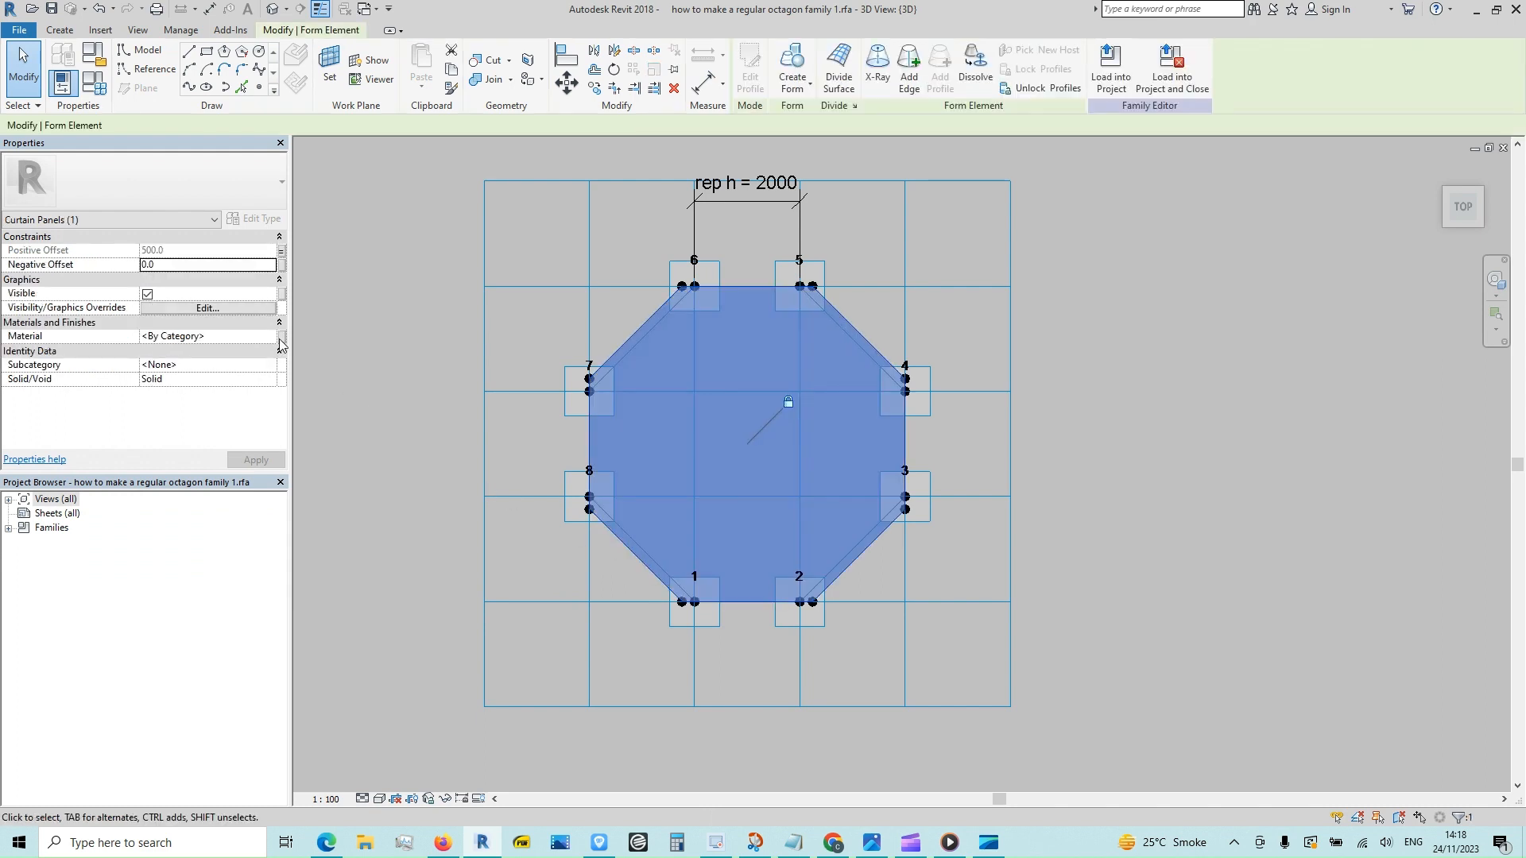
left_click(281, 336)
left_click(645, 519)
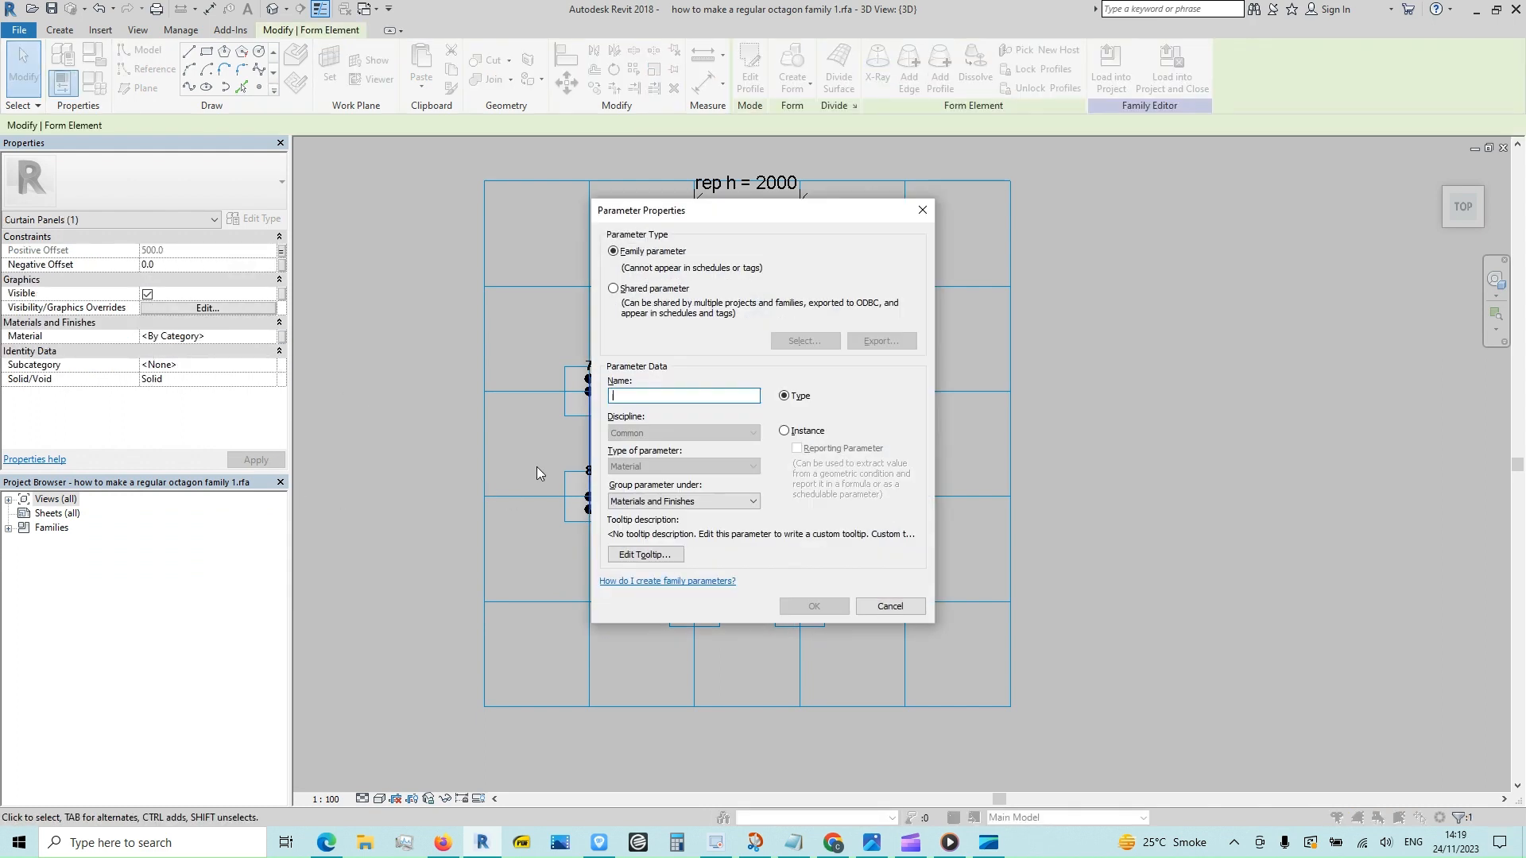
type("mater")
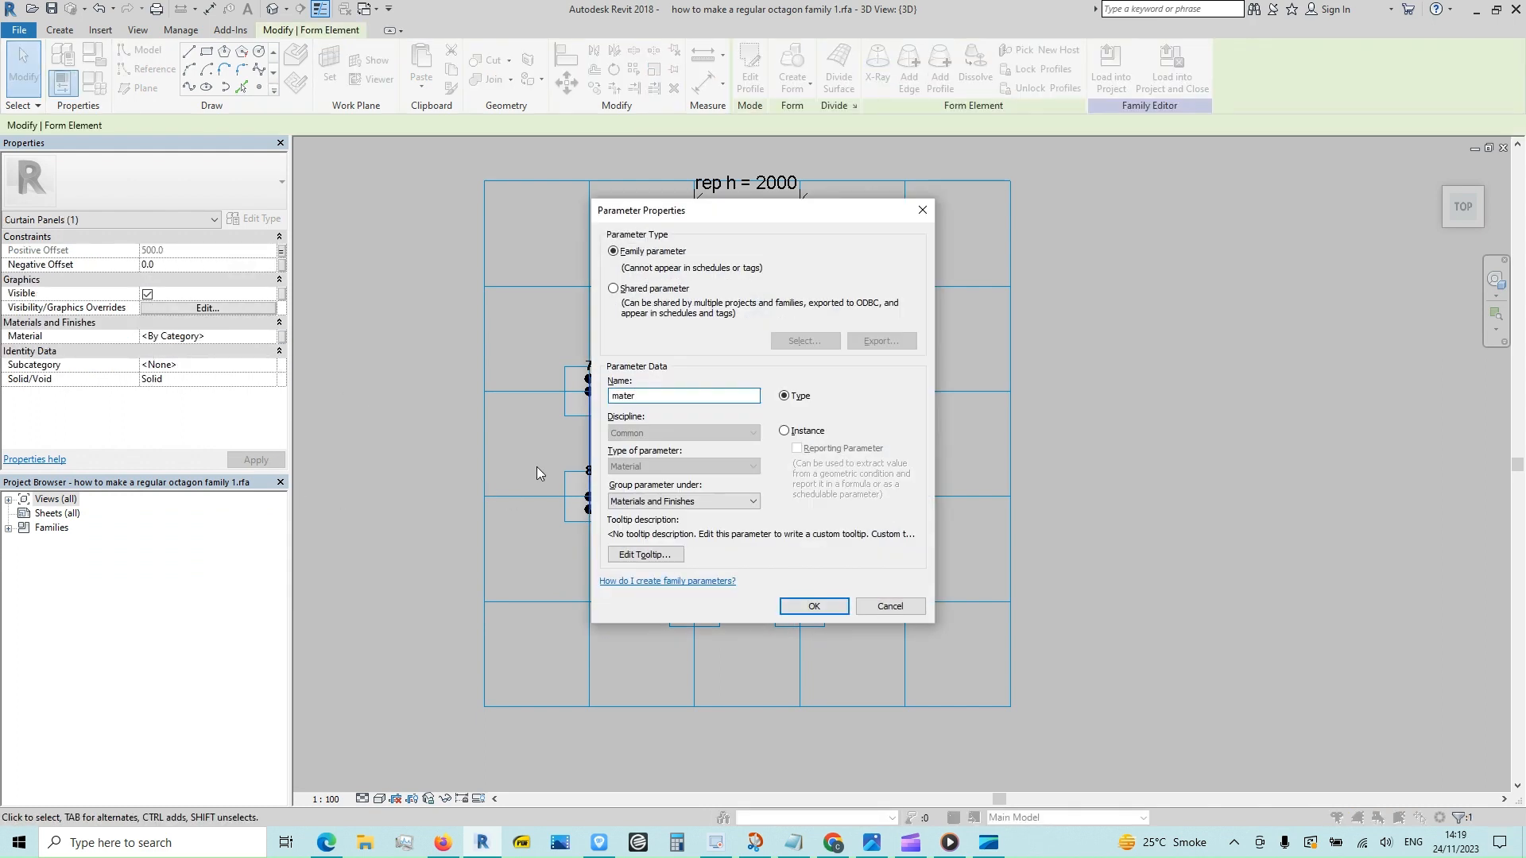
type("ial")
left_click(818, 609)
left_click(804, 561)
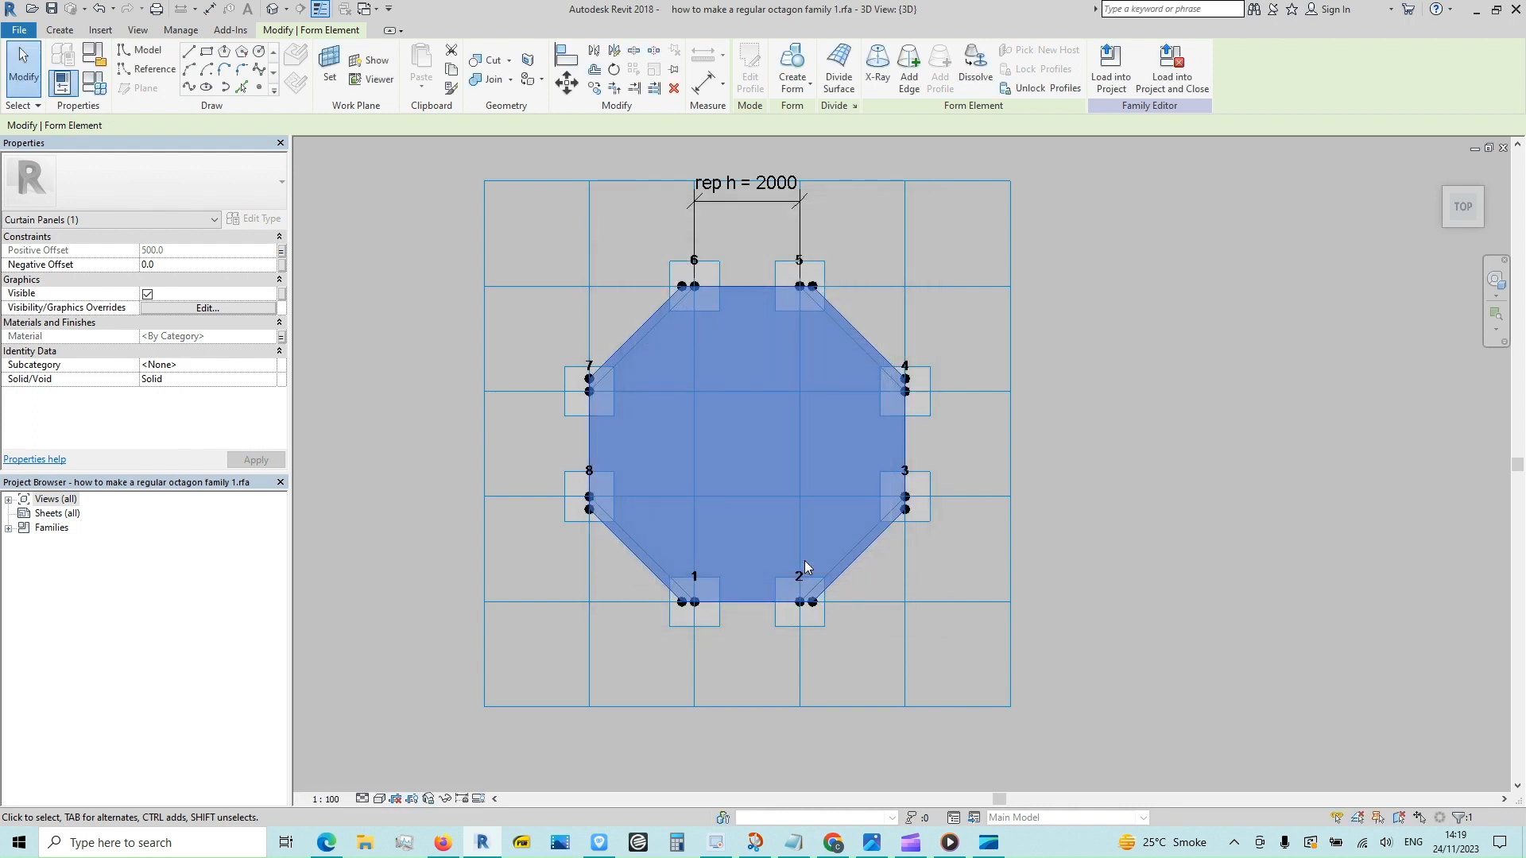
left_click(53, 10)
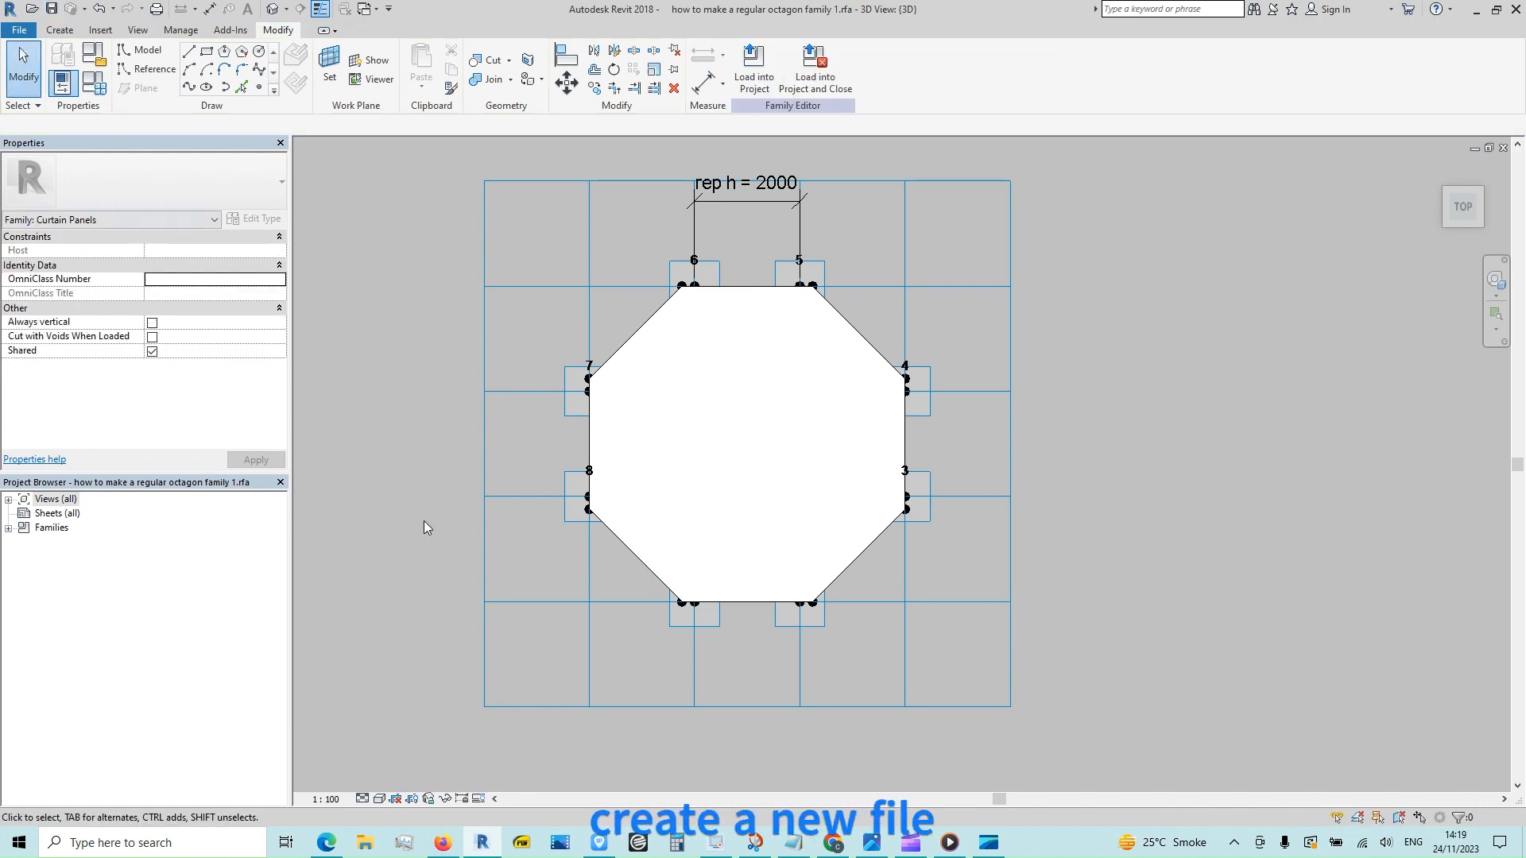
- Create a new conceptual mass family from the Mass.rft template
left_click(19, 29)
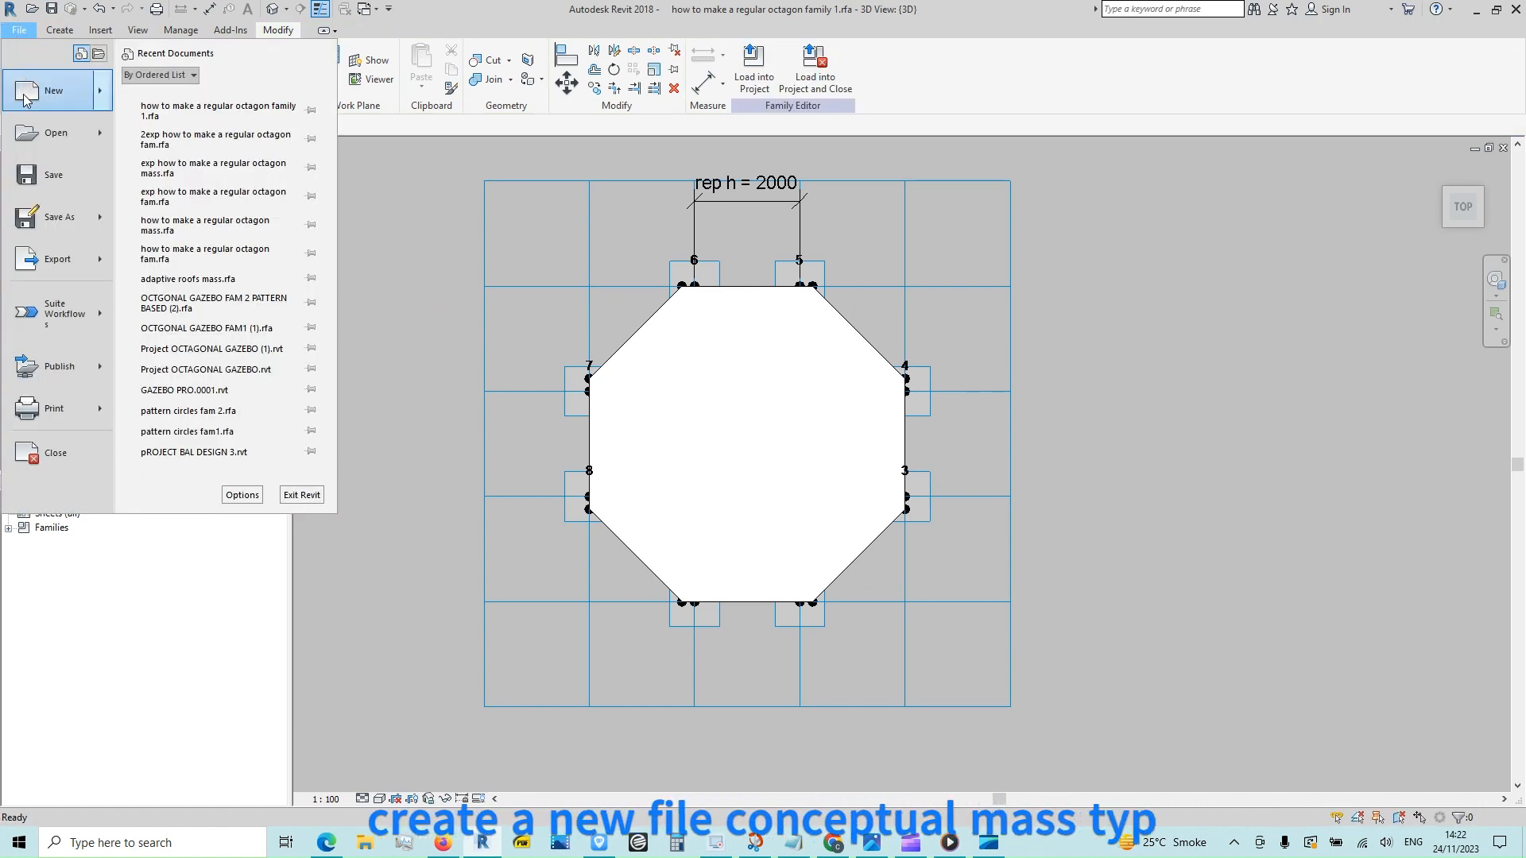
mouse_move(56, 90)
left_click(191, 189)
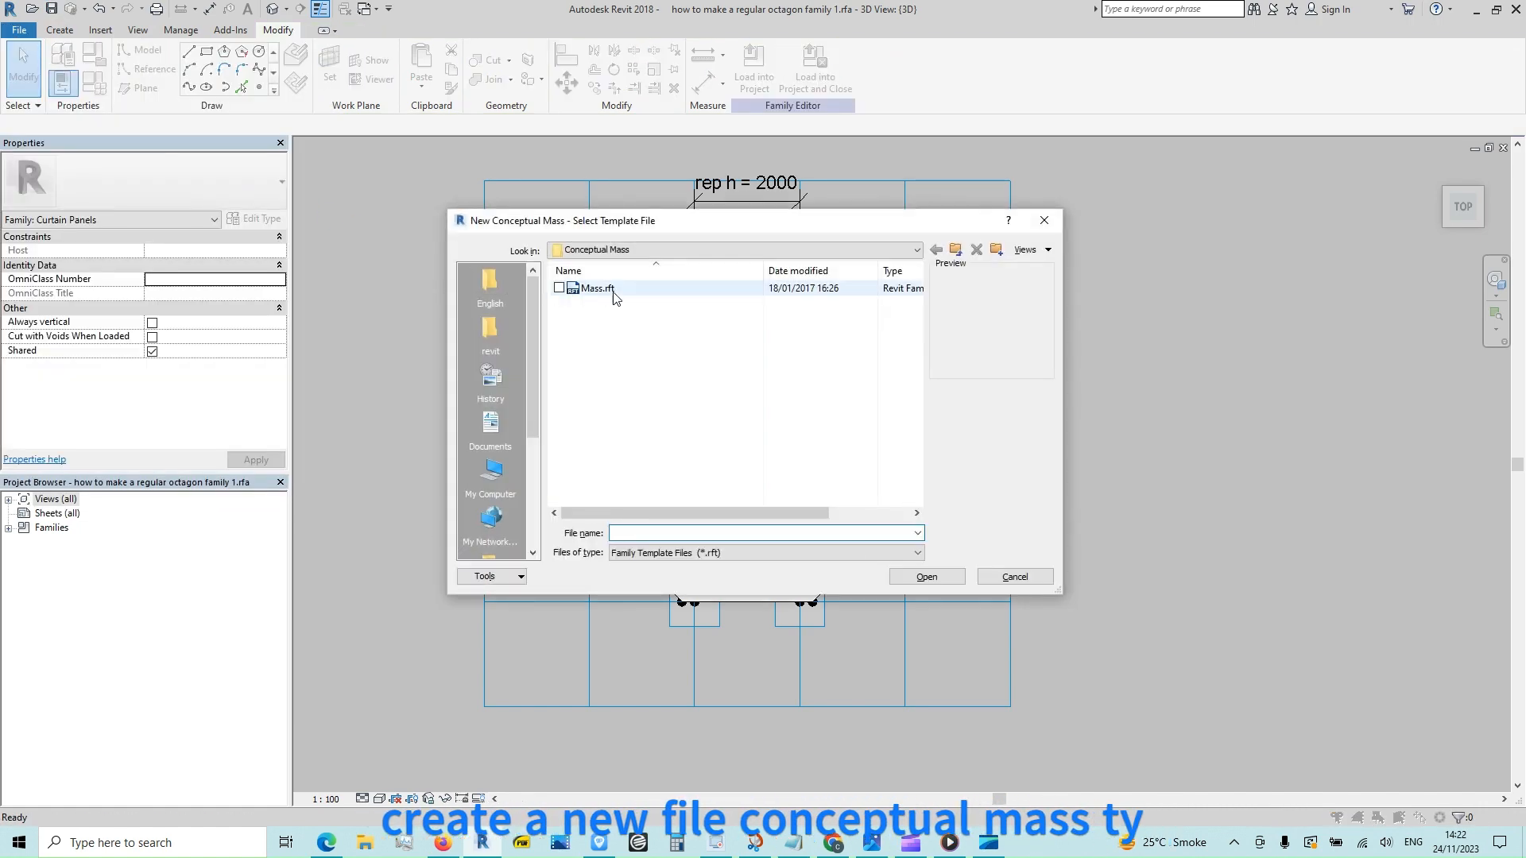
left_click(930, 576)
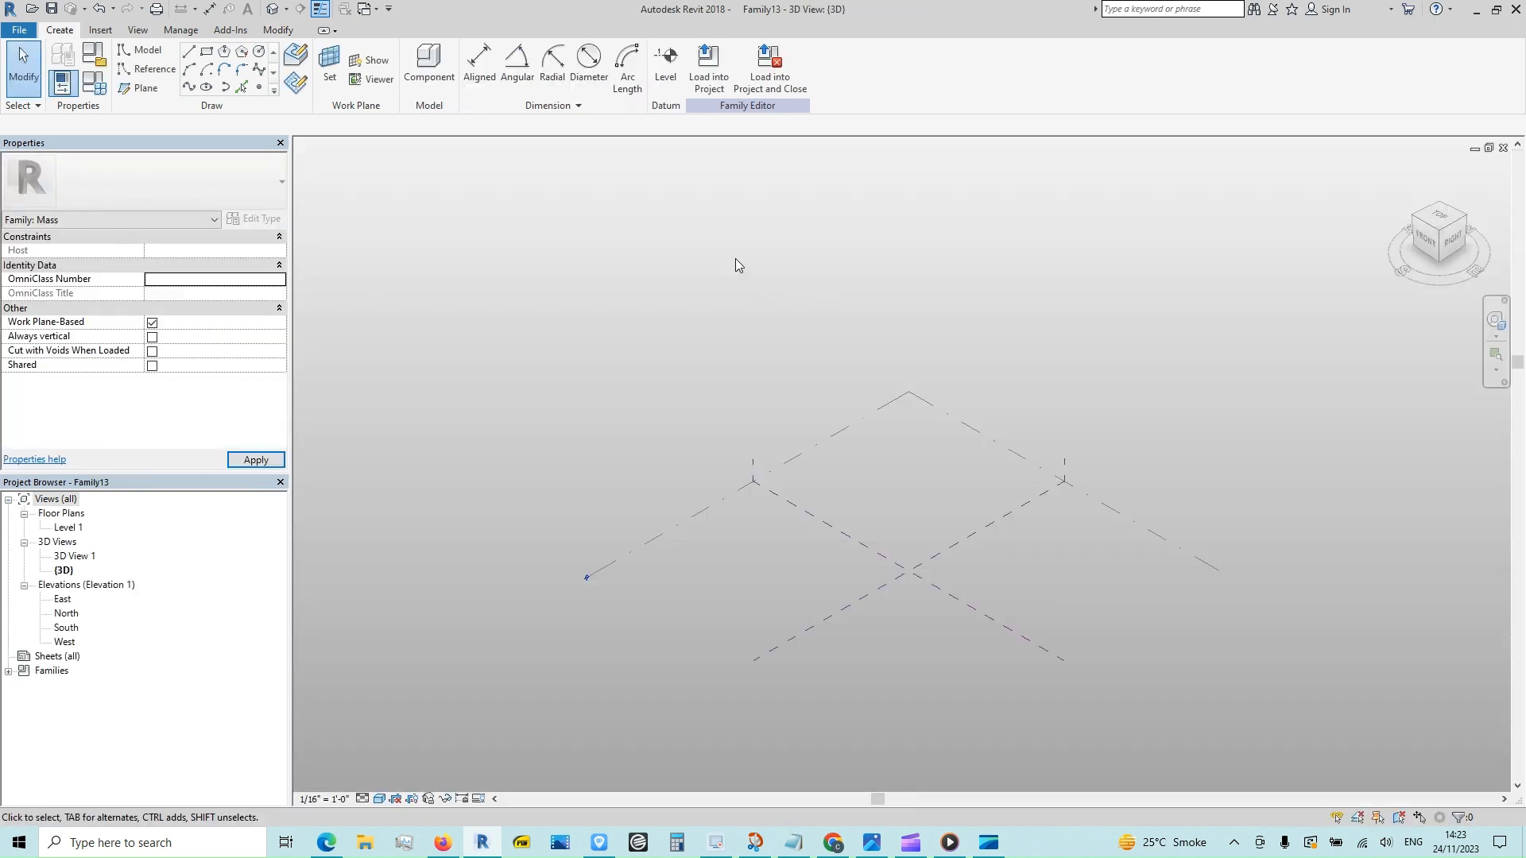
- Draw a small model-line rectangle on Level 1 beside the intersection of the two centre reference planes
left_click(206, 51)
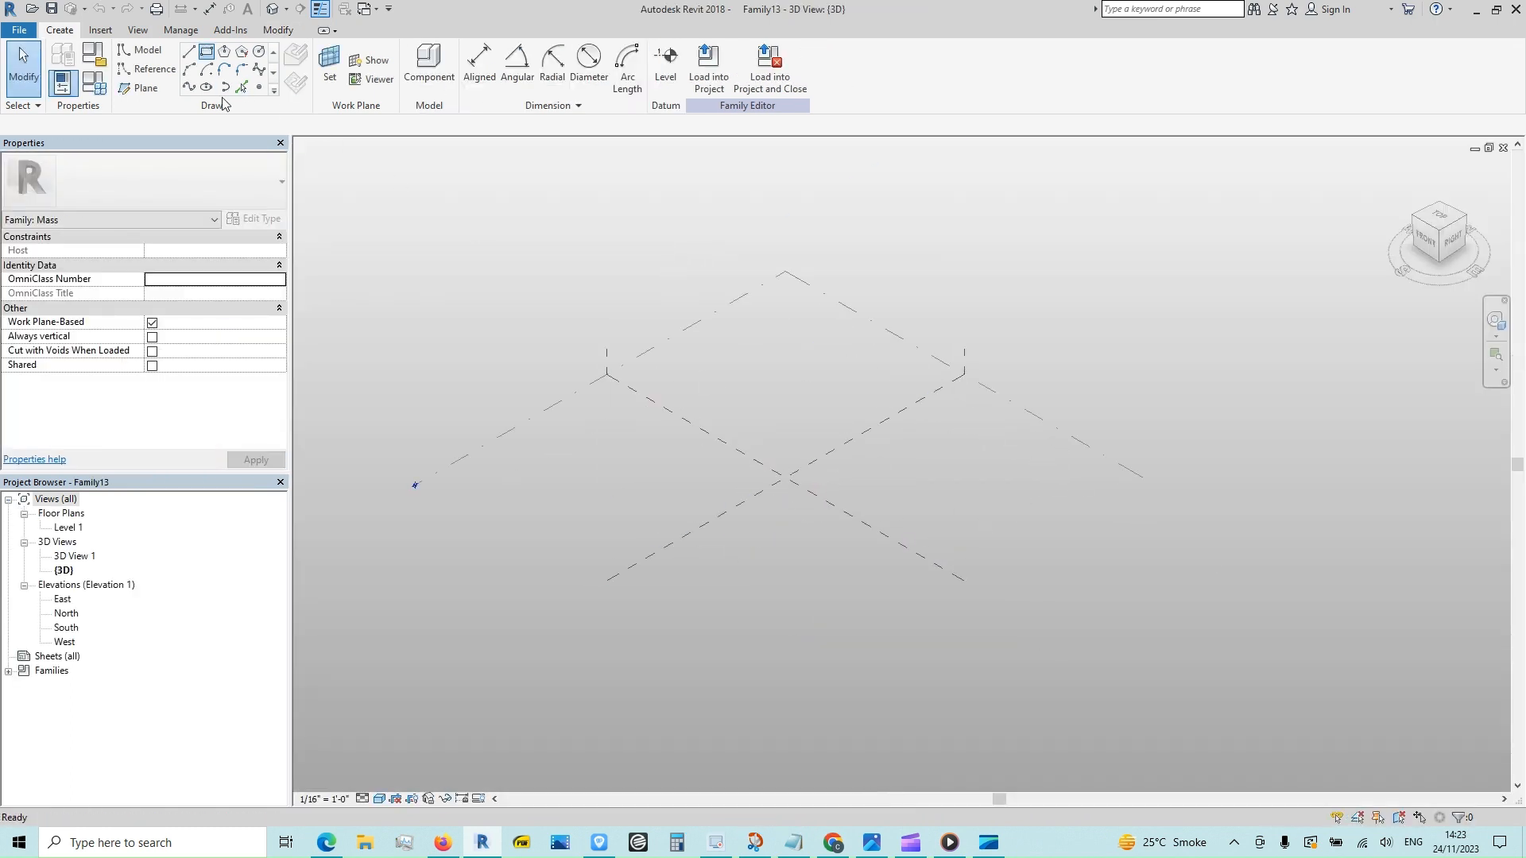
left_click(843, 472)
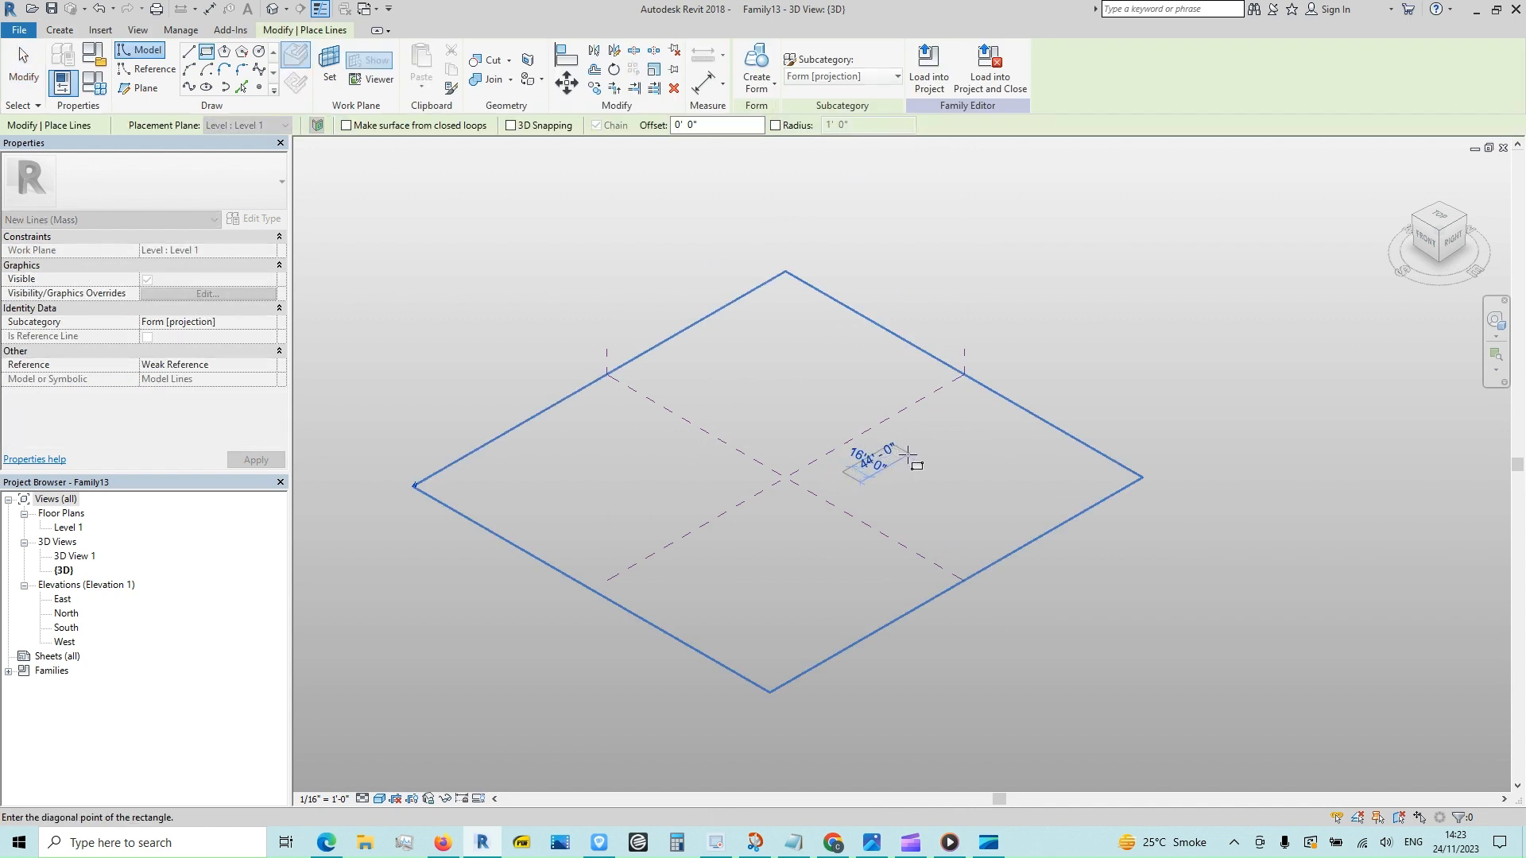
left_click(919, 452)
key("Escape")
key("Escape")
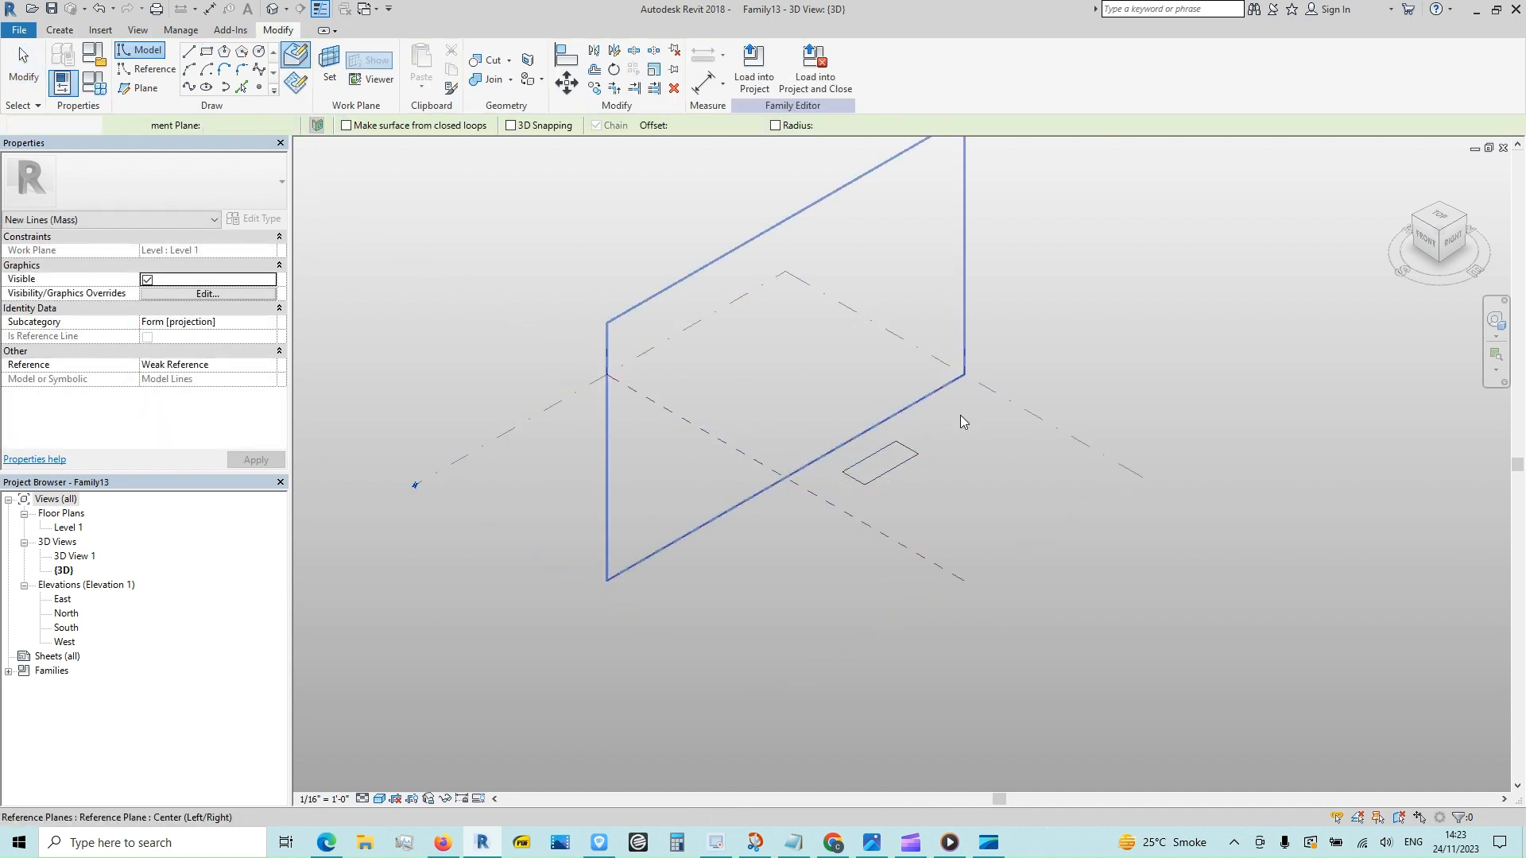
- Set the mass family's length units to millimetres
key("n")
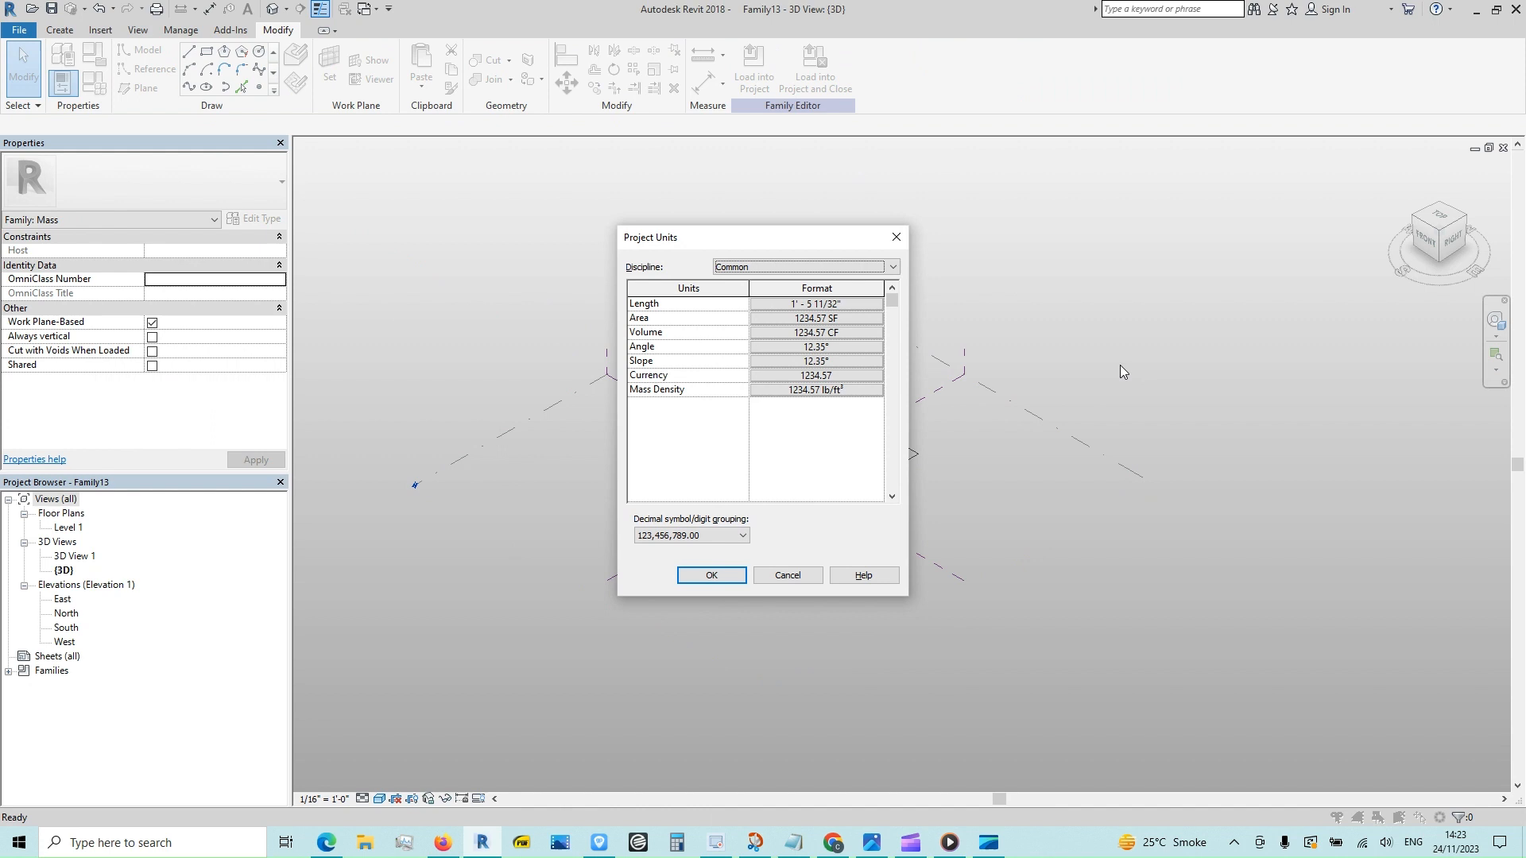
left_click(876, 307)
left_click(880, 332)
left_click(866, 423)
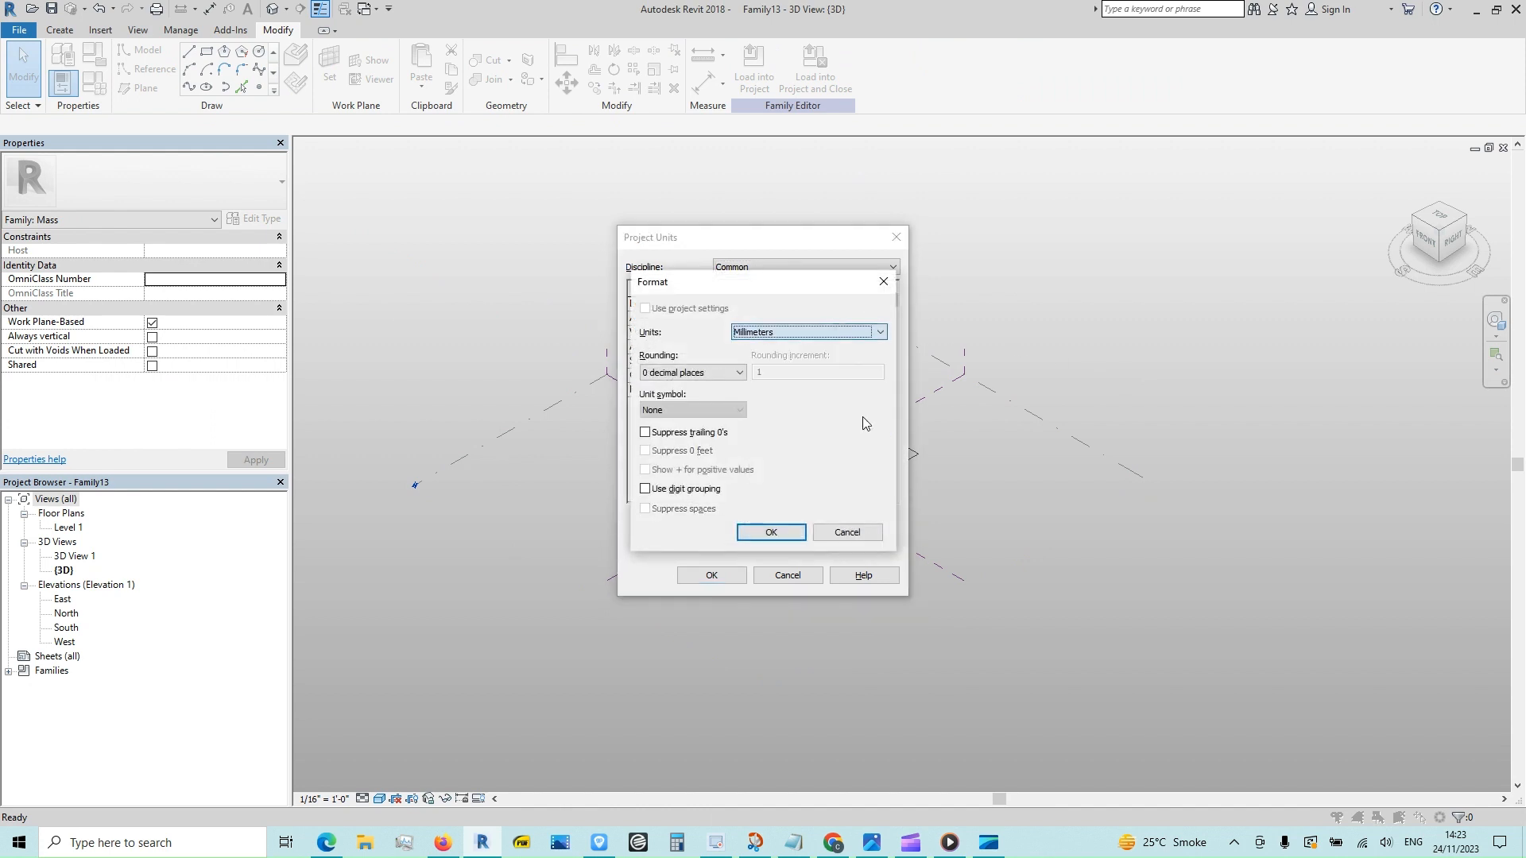
left_click(771, 532)
left_click(711, 575)
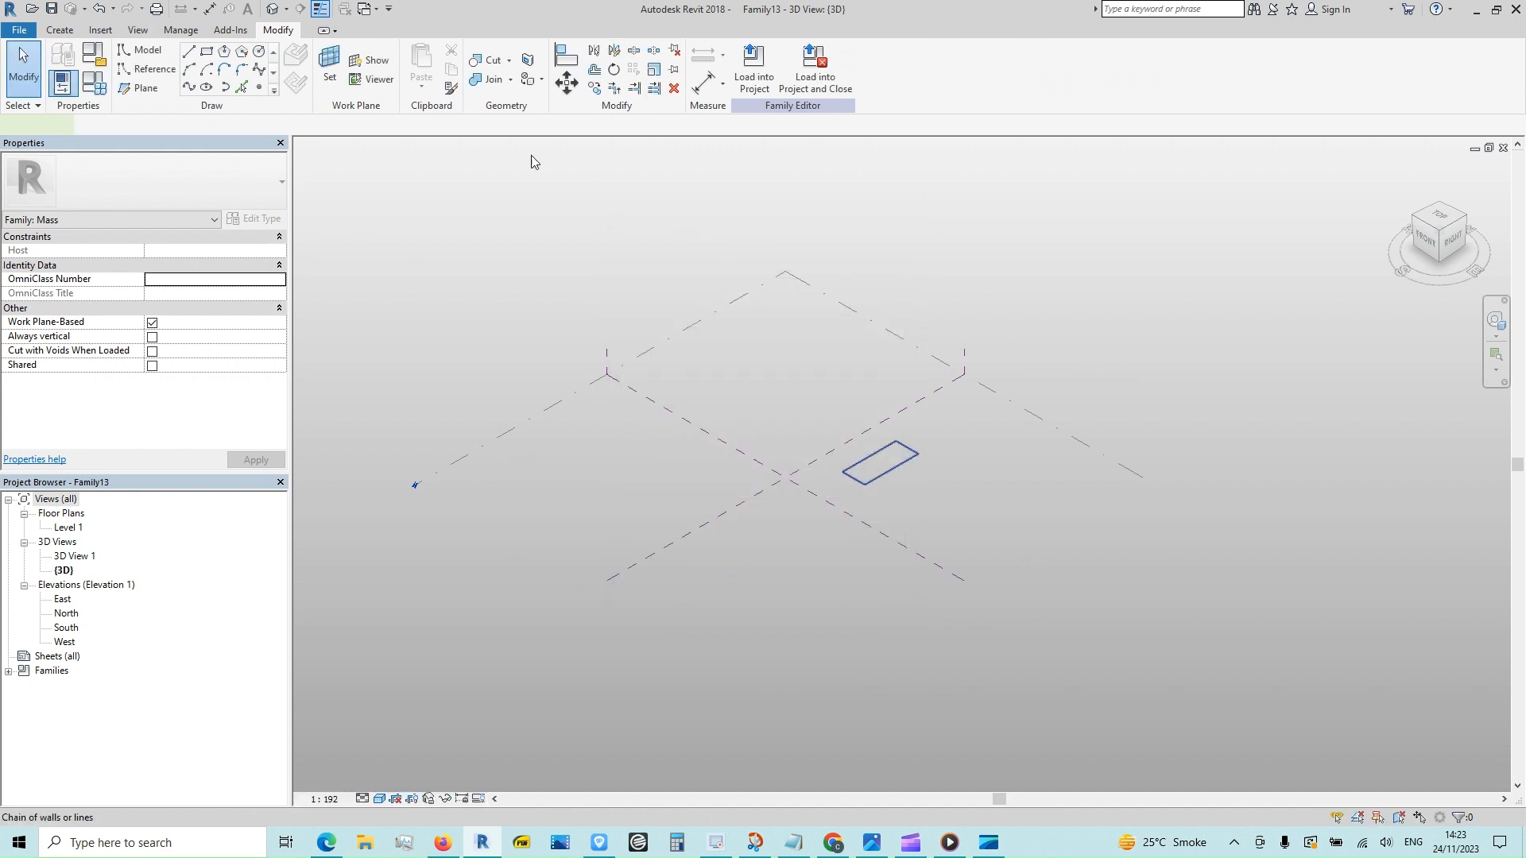
- Create a solid form from the model-line rectangle and stretch its top face upward into a tall block
left_click(749, 67)
left_click_drag(879, 416, 880, 345)
left_click(976, 469)
- Divide the block's wide front face into a UV surface grid
middle_click_drag(1086, 549, 856, 587, "shift")
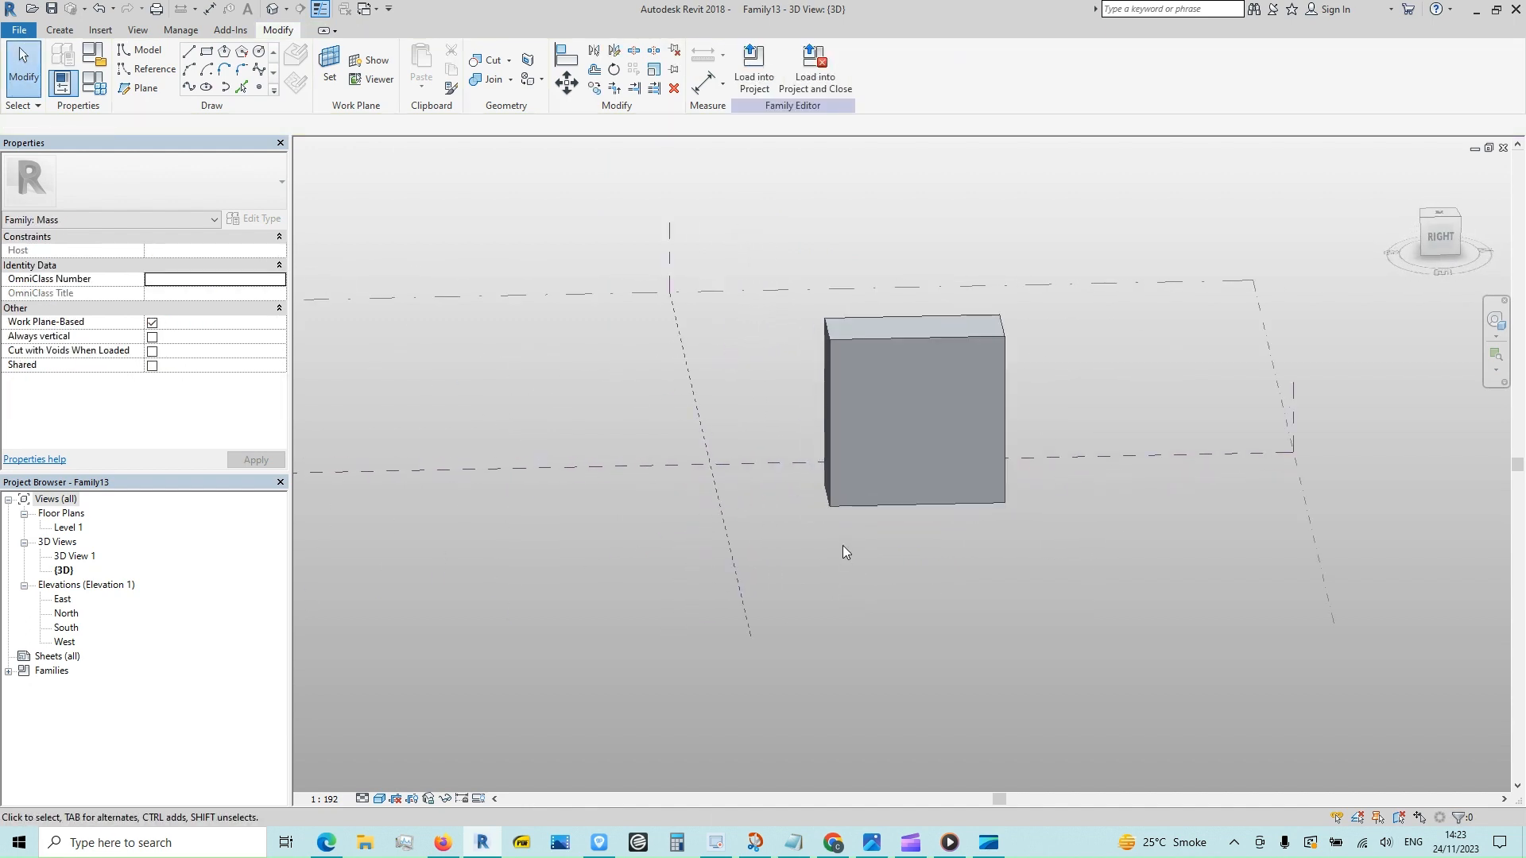
scroll(839, 544, "up", 2)
key("Tab")
key("Tab")
left_click(865, 493)
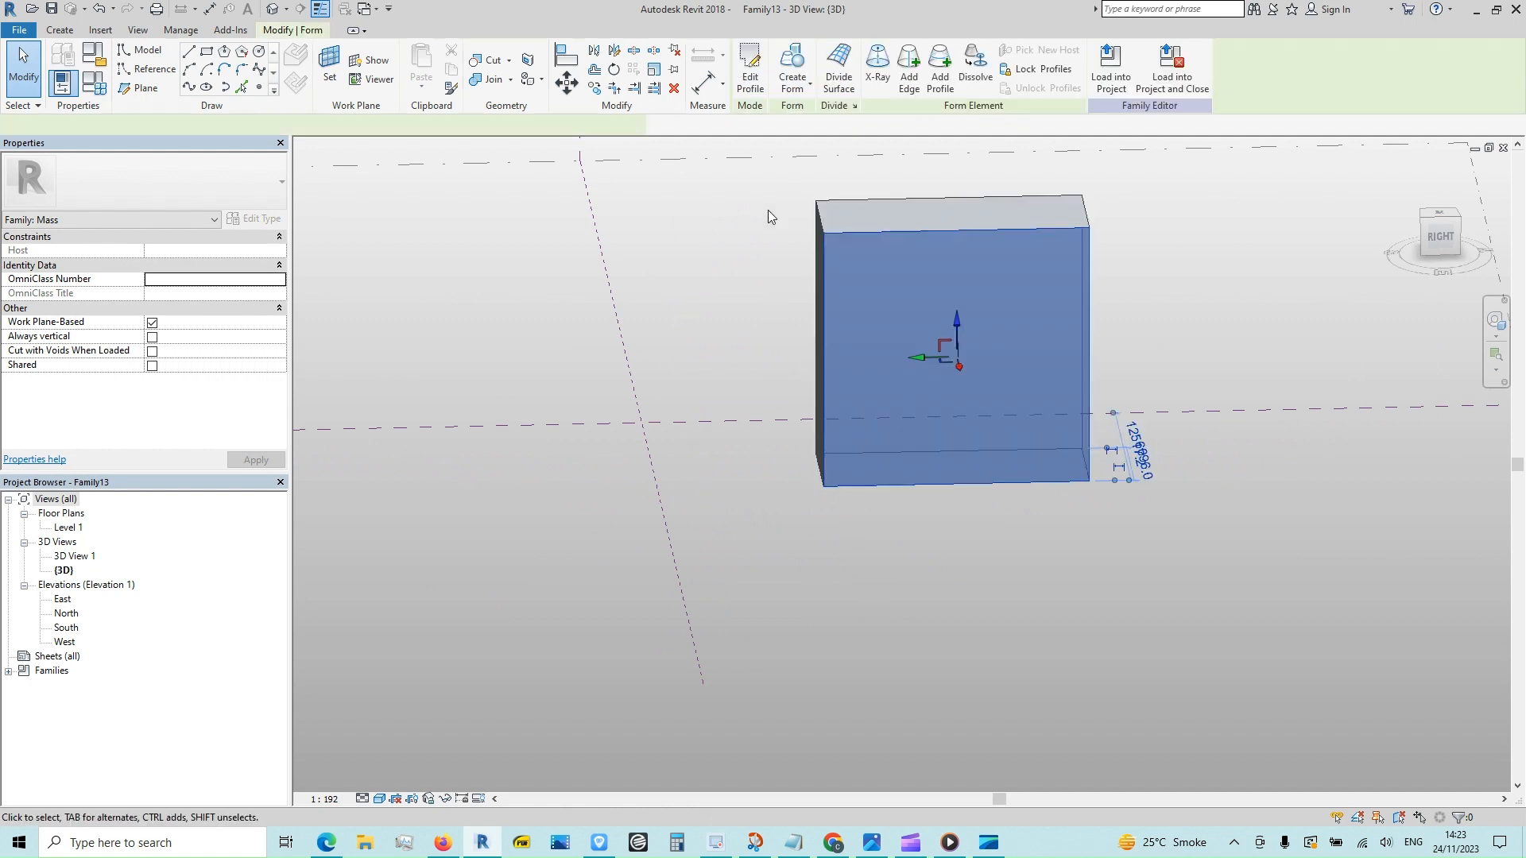
left_click(827, 70)
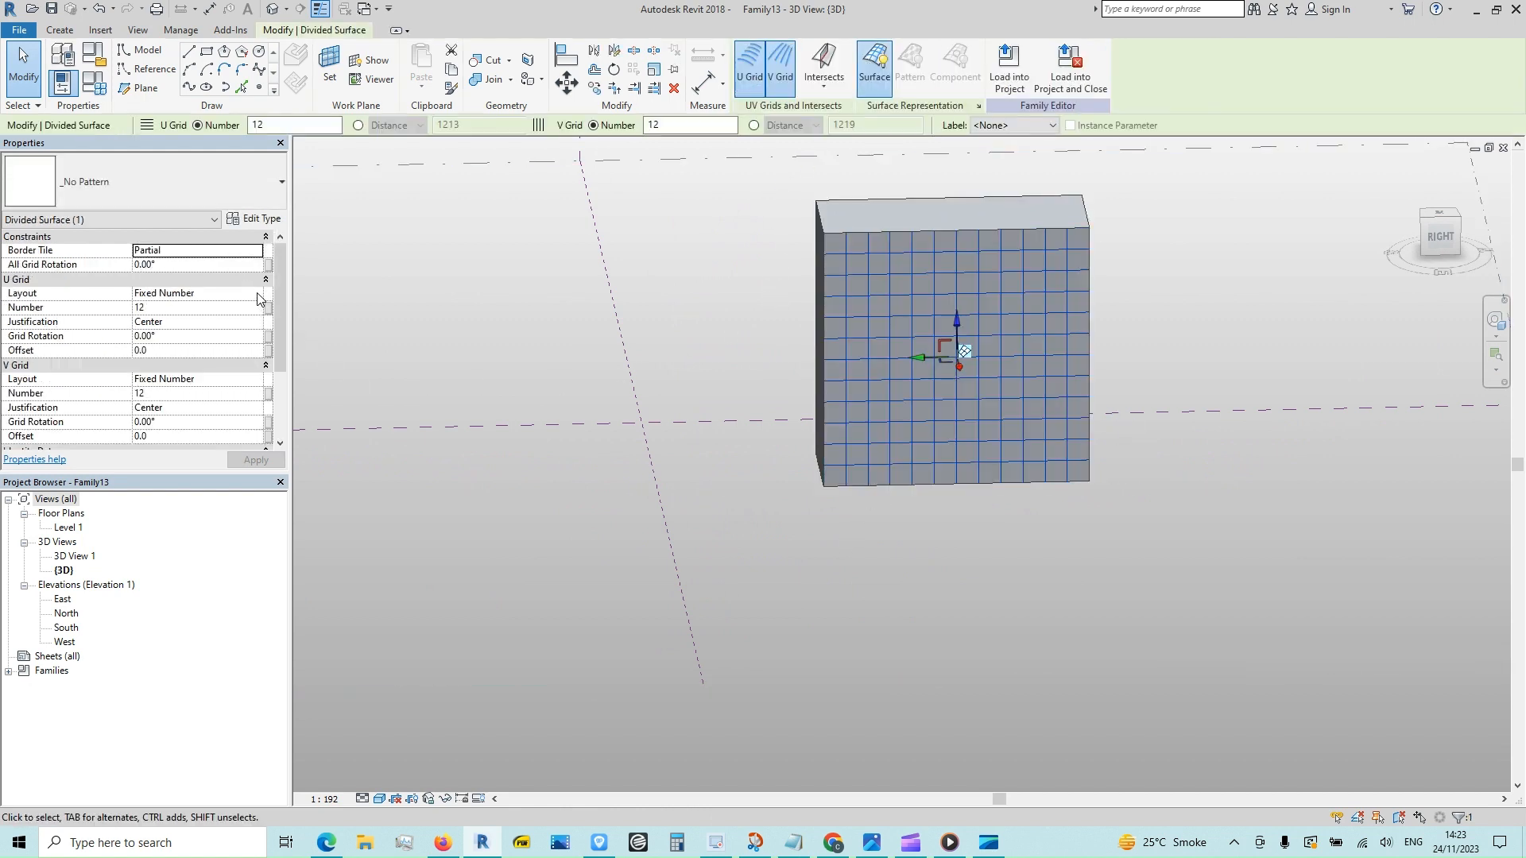
- Set the divided surface's U and V grid layouts to Fixed Distance with a distance of 1000 mm each
left_click(258, 293)
left_click(171, 331)
left_click(258, 382)
left_click(257, 380)
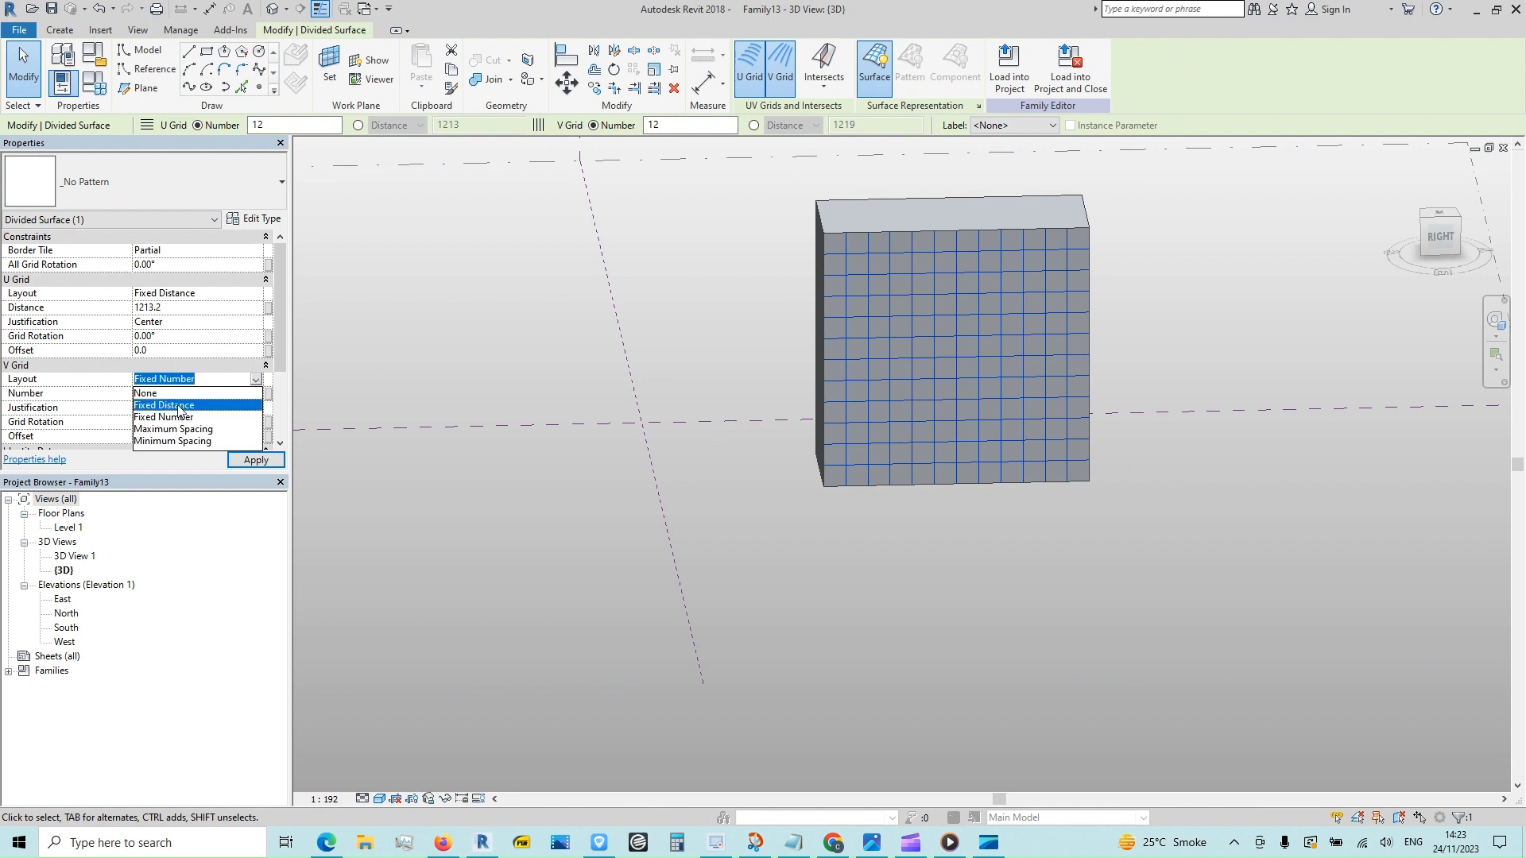
left_click(182, 407)
left_click(191, 310)
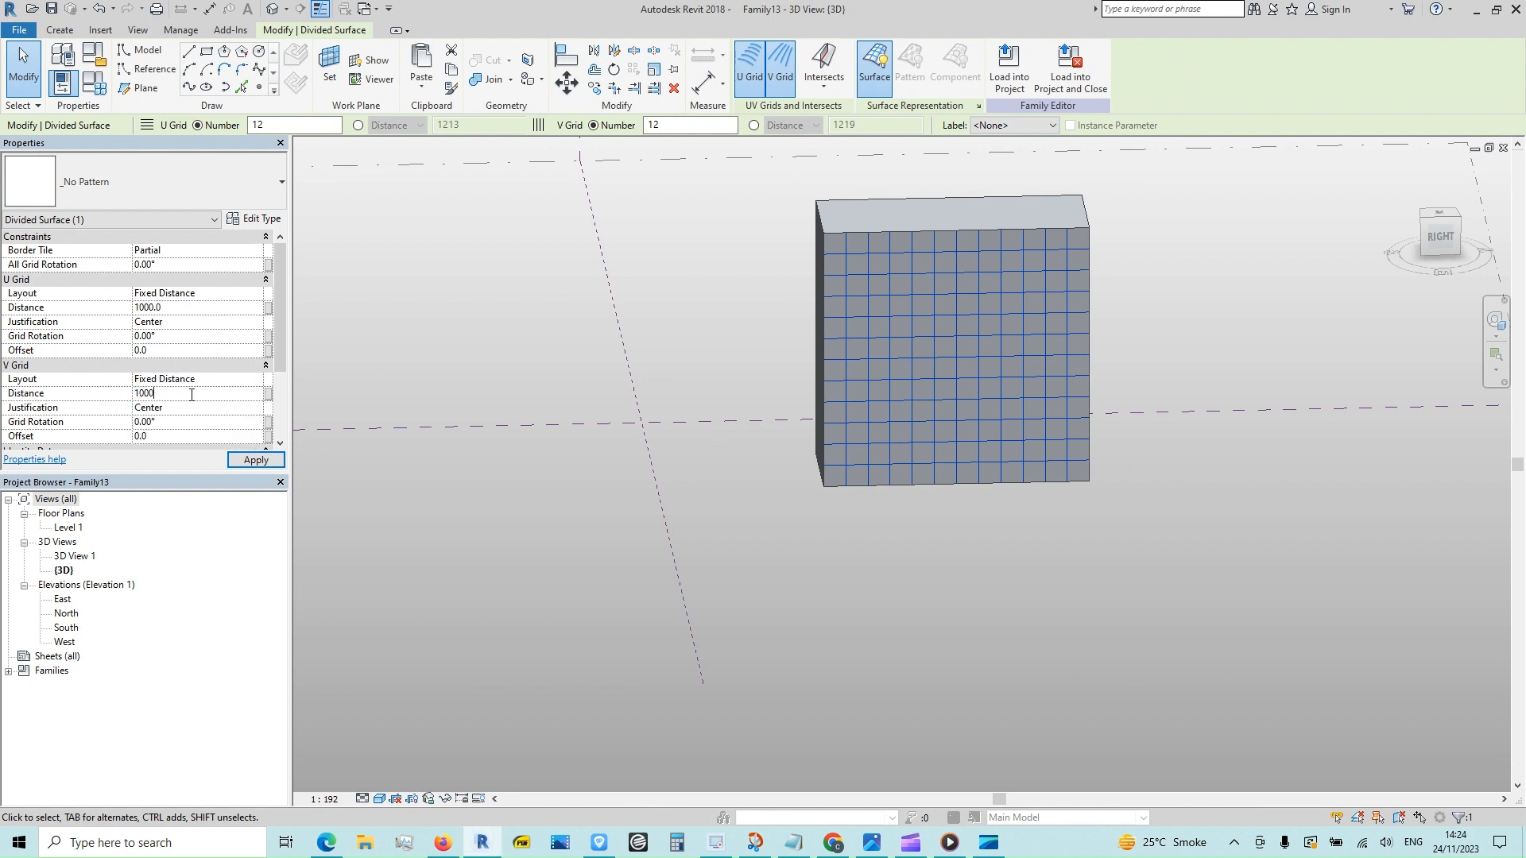
left_click(255, 460)
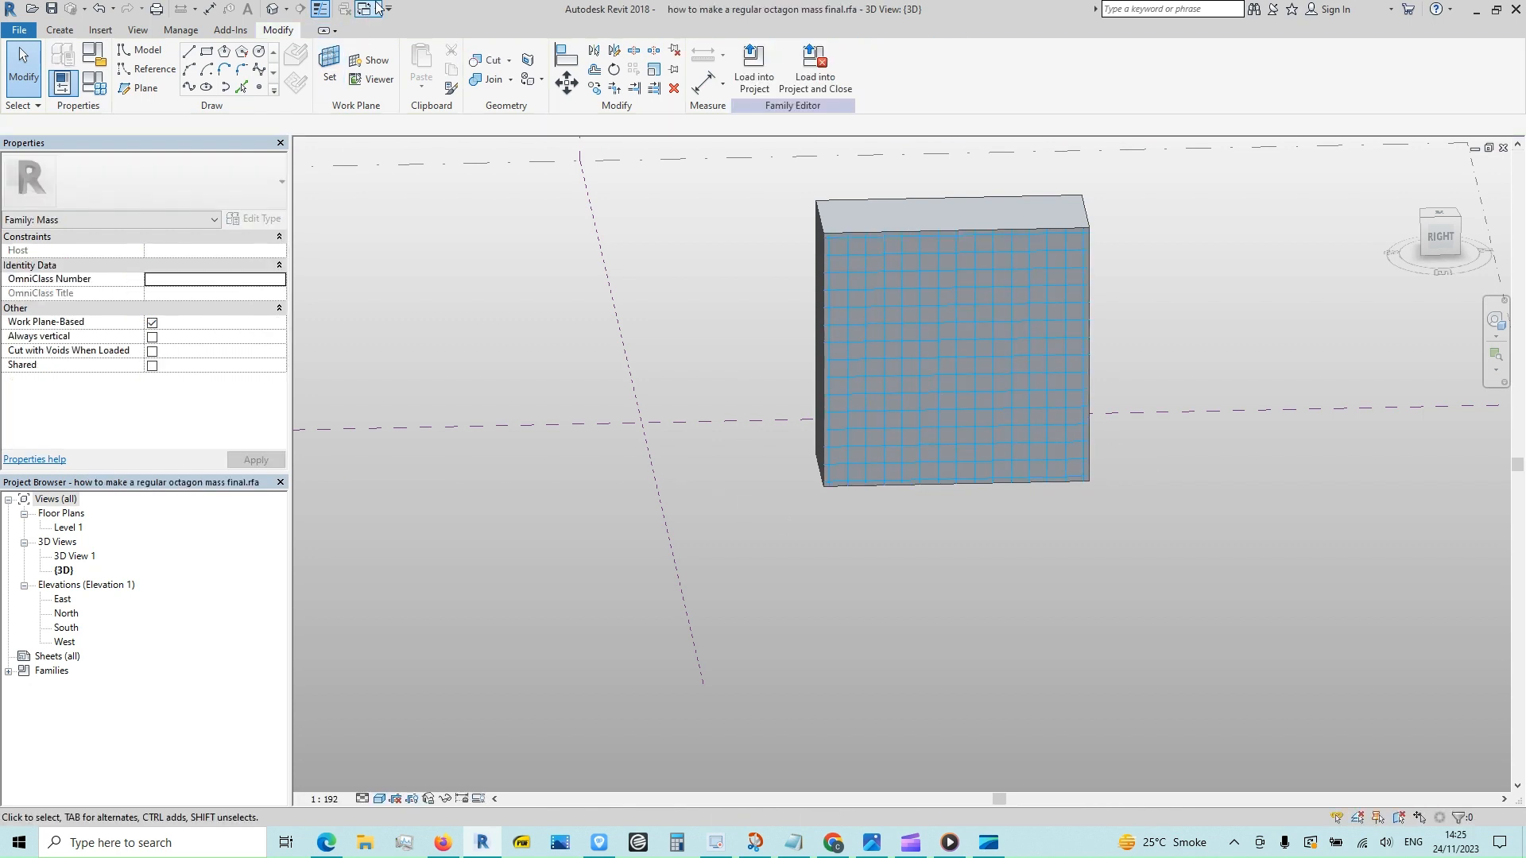
- Load the regular octagon curtain panel family 1 into the mass family
left_click(379, 8)
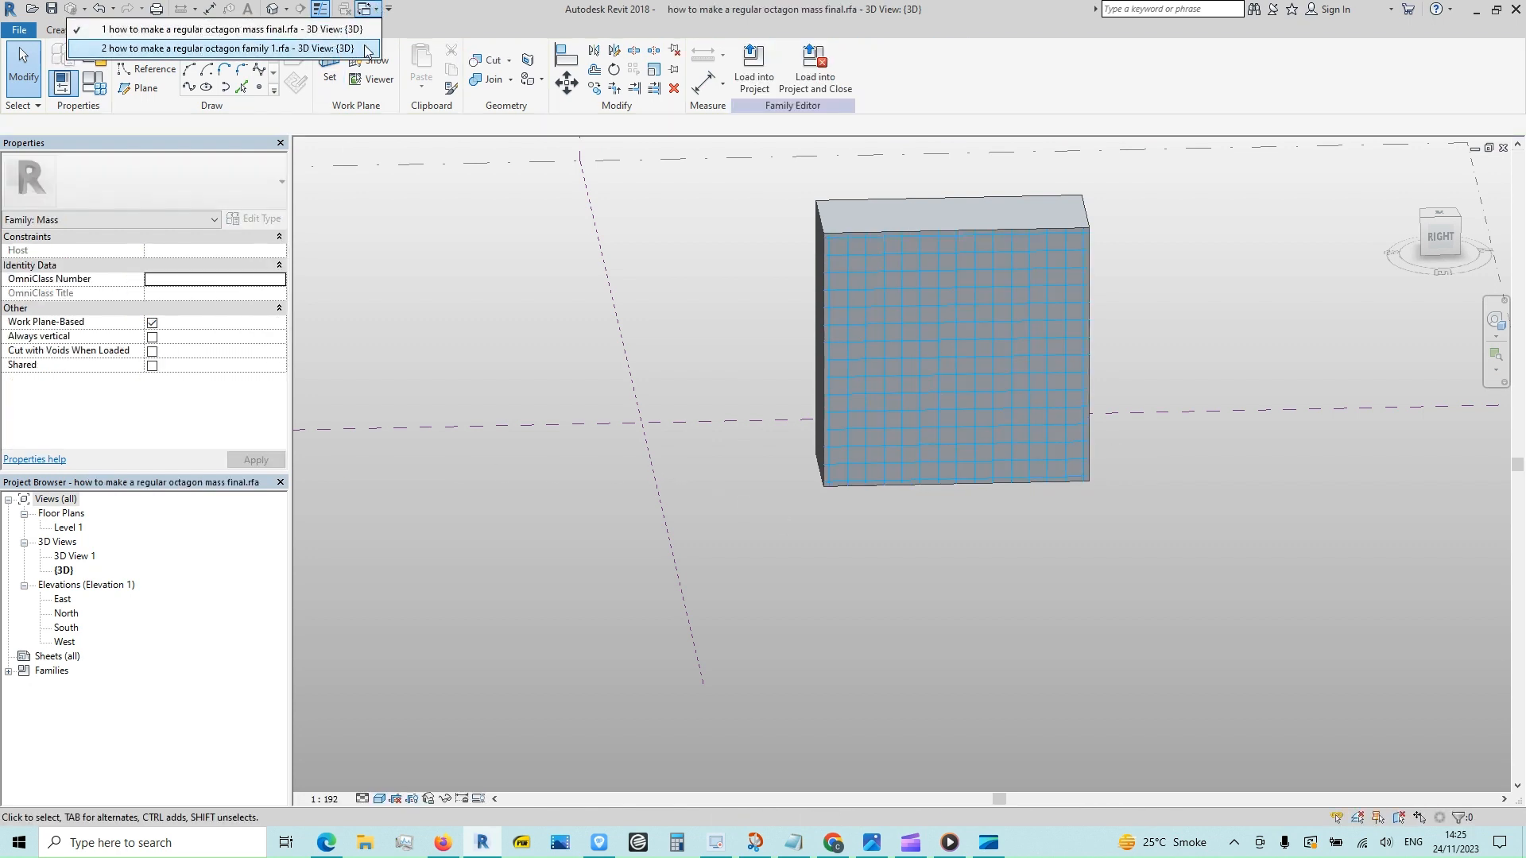
left_click(367, 50)
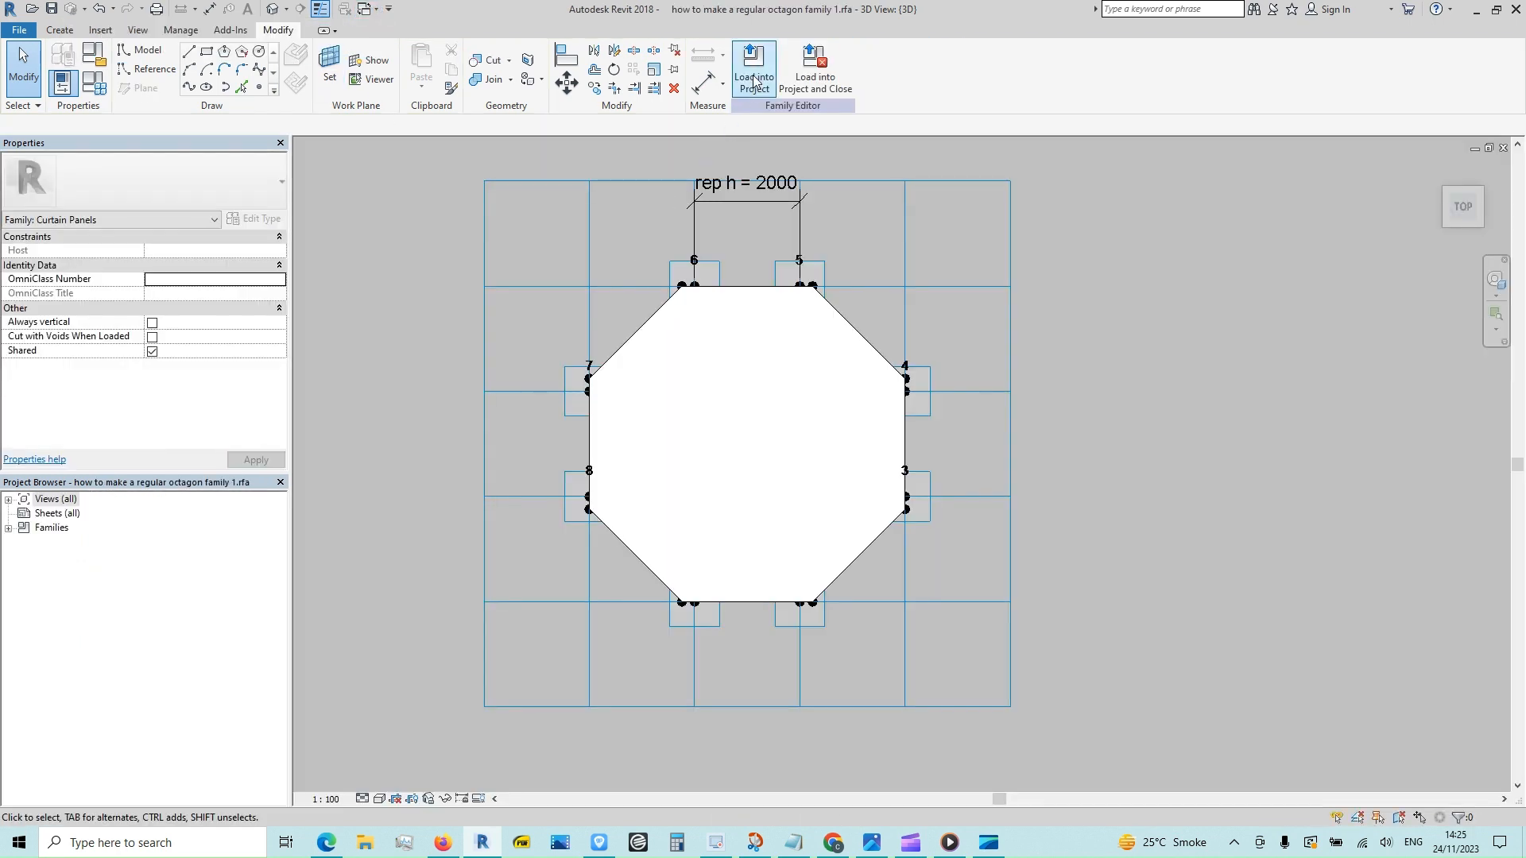
left_click(754, 82)
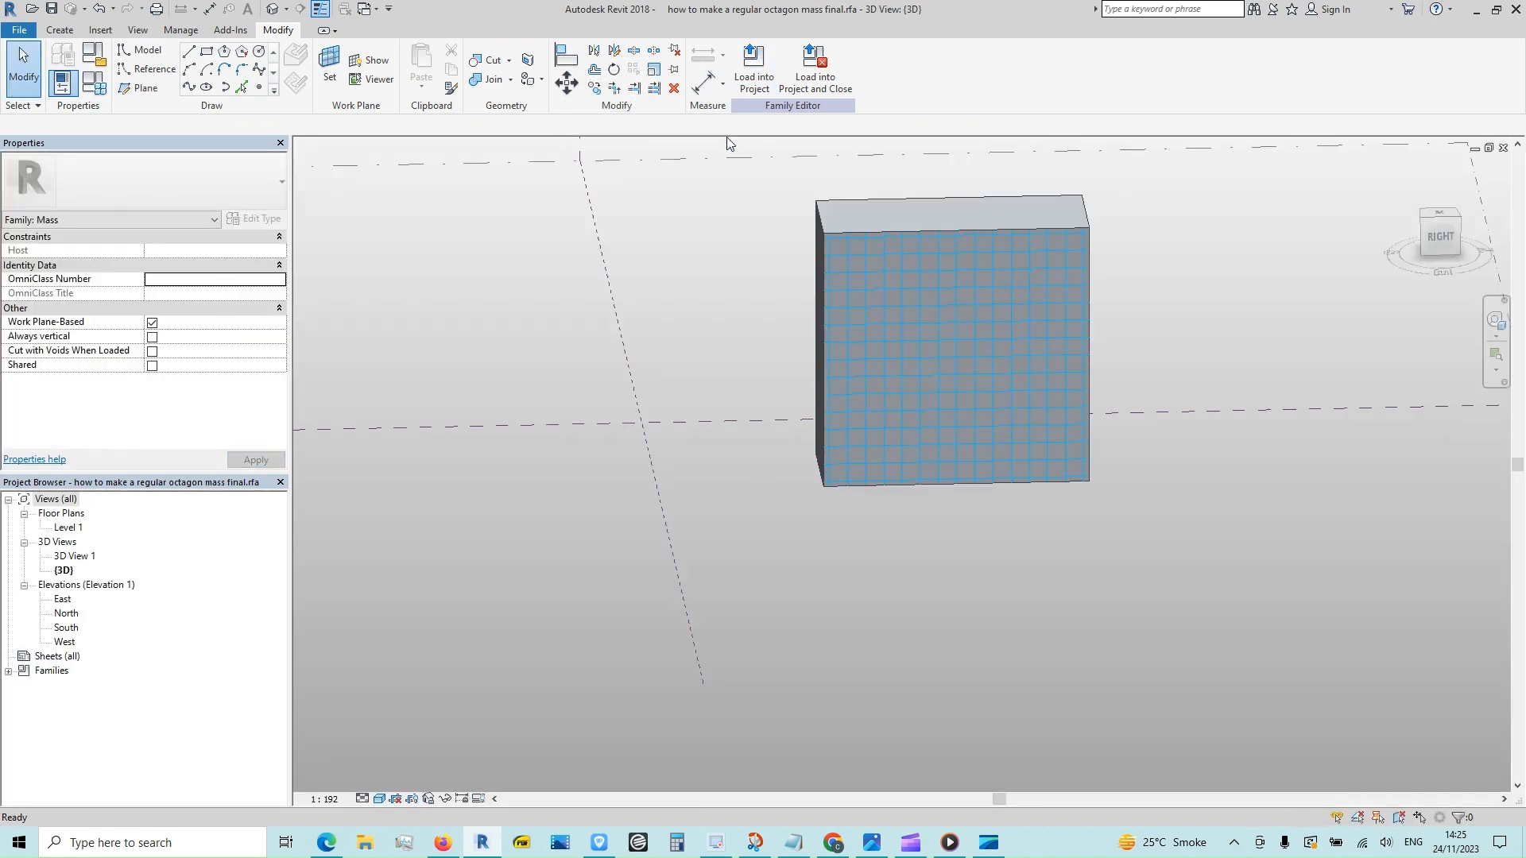
- Apply the loaded type "how to make a regular octagon family 1" to the divided surface
left_click(846, 280)
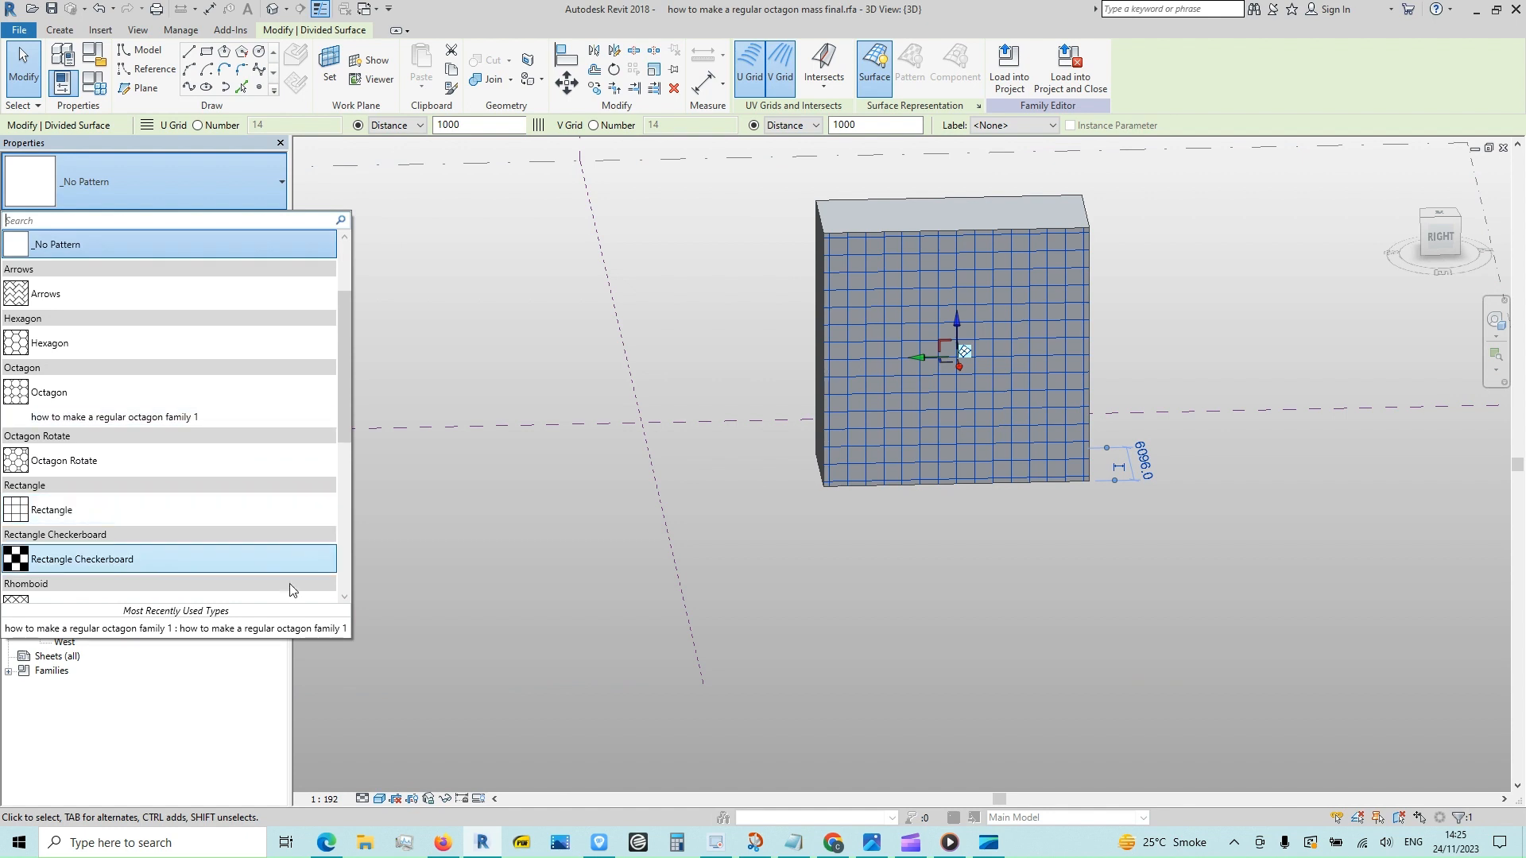
left_click(298, 629)
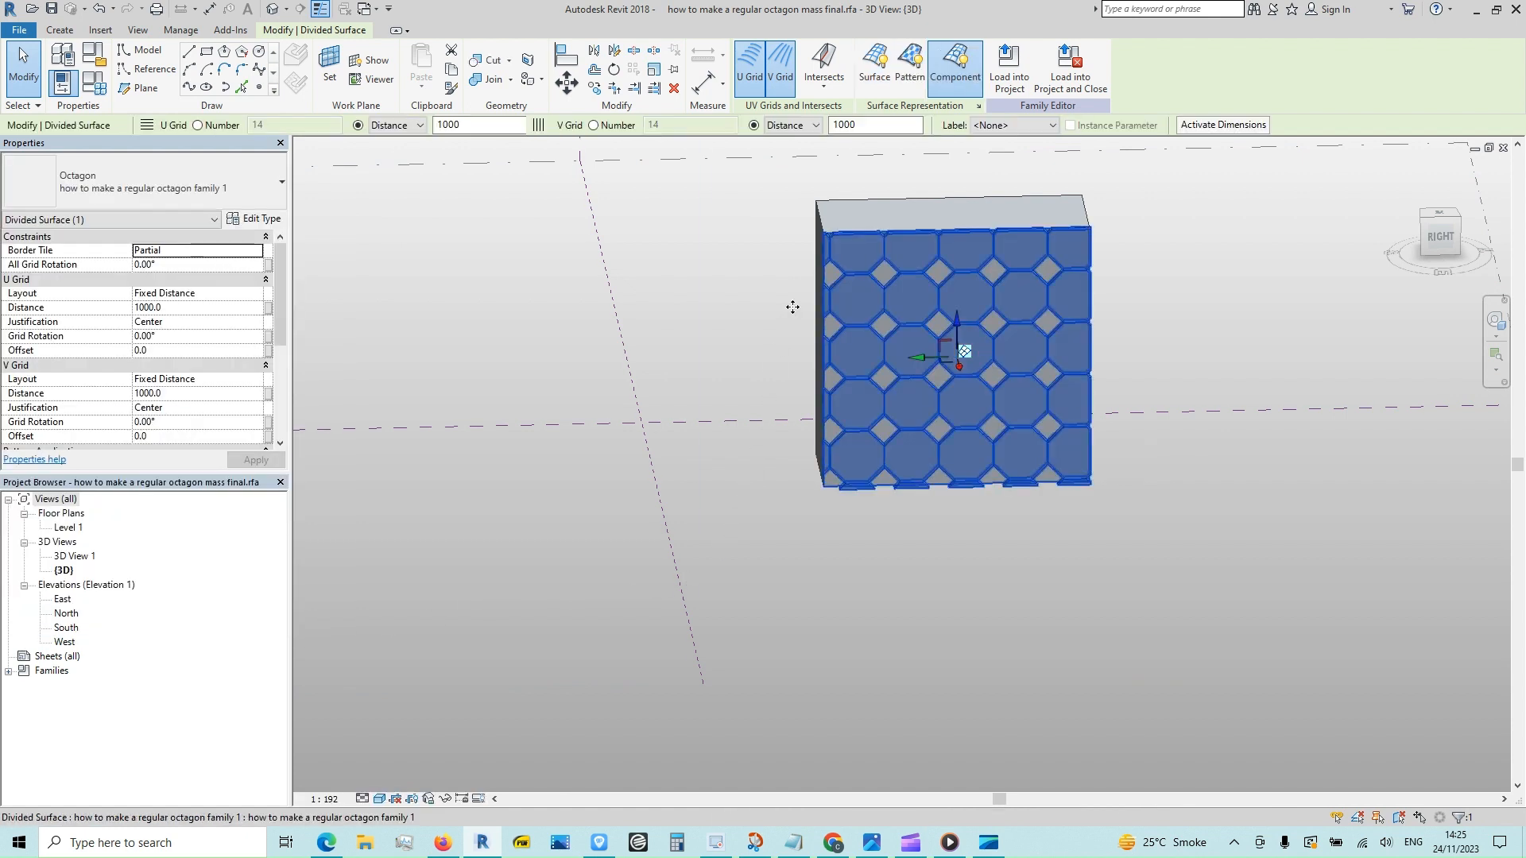
scroll(956, 418, "up", 1)
scroll(956, 418, "up", 1)
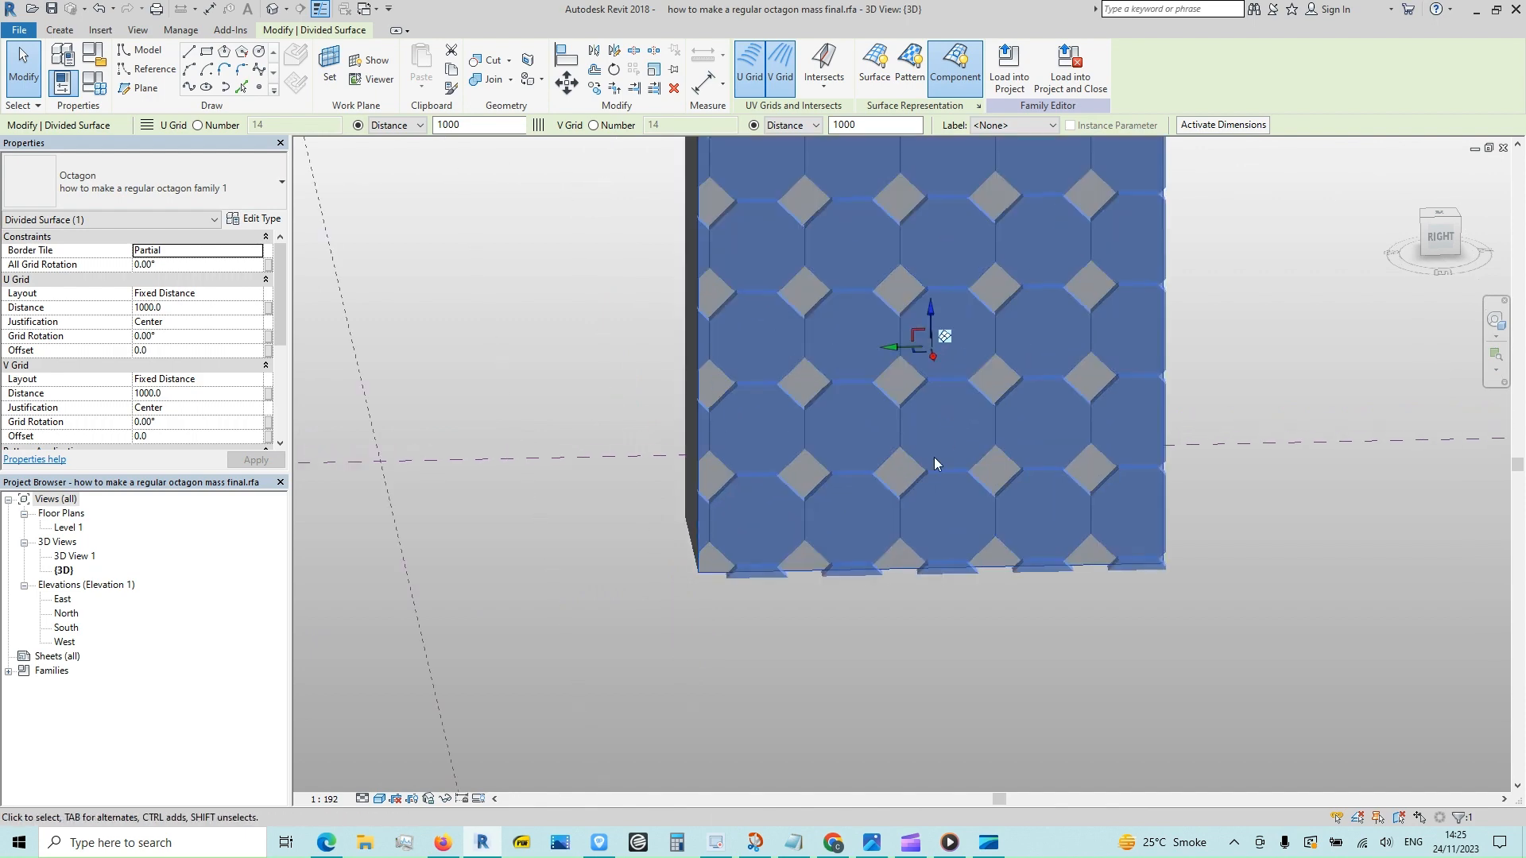
left_click(826, 640)
scroll(822, 641, "down", 2)
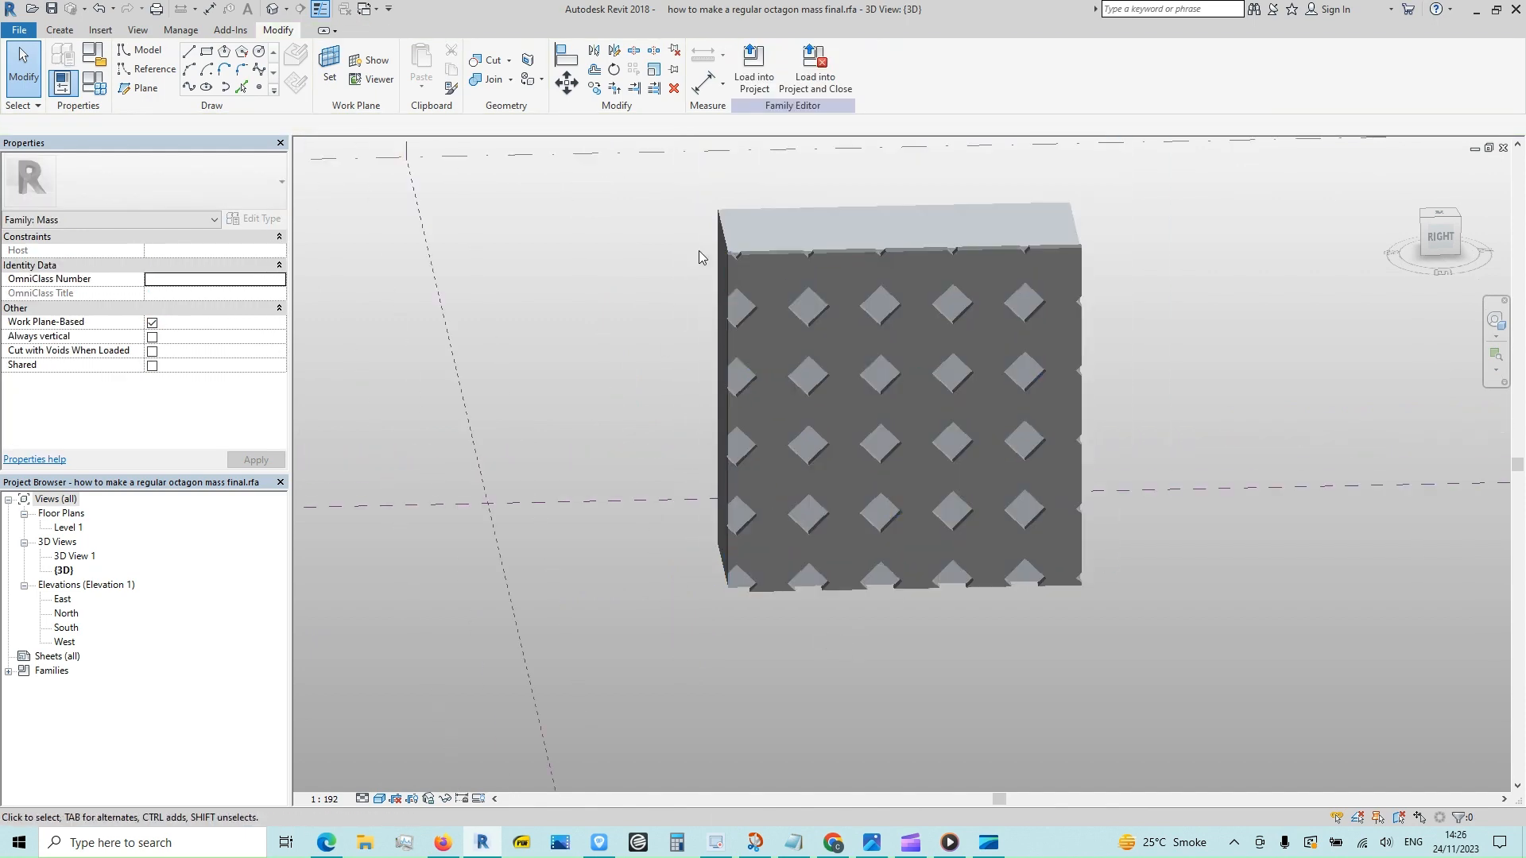
- Set both the U and V grid distances of the panelled surface to 500 mm
left_click(866, 518)
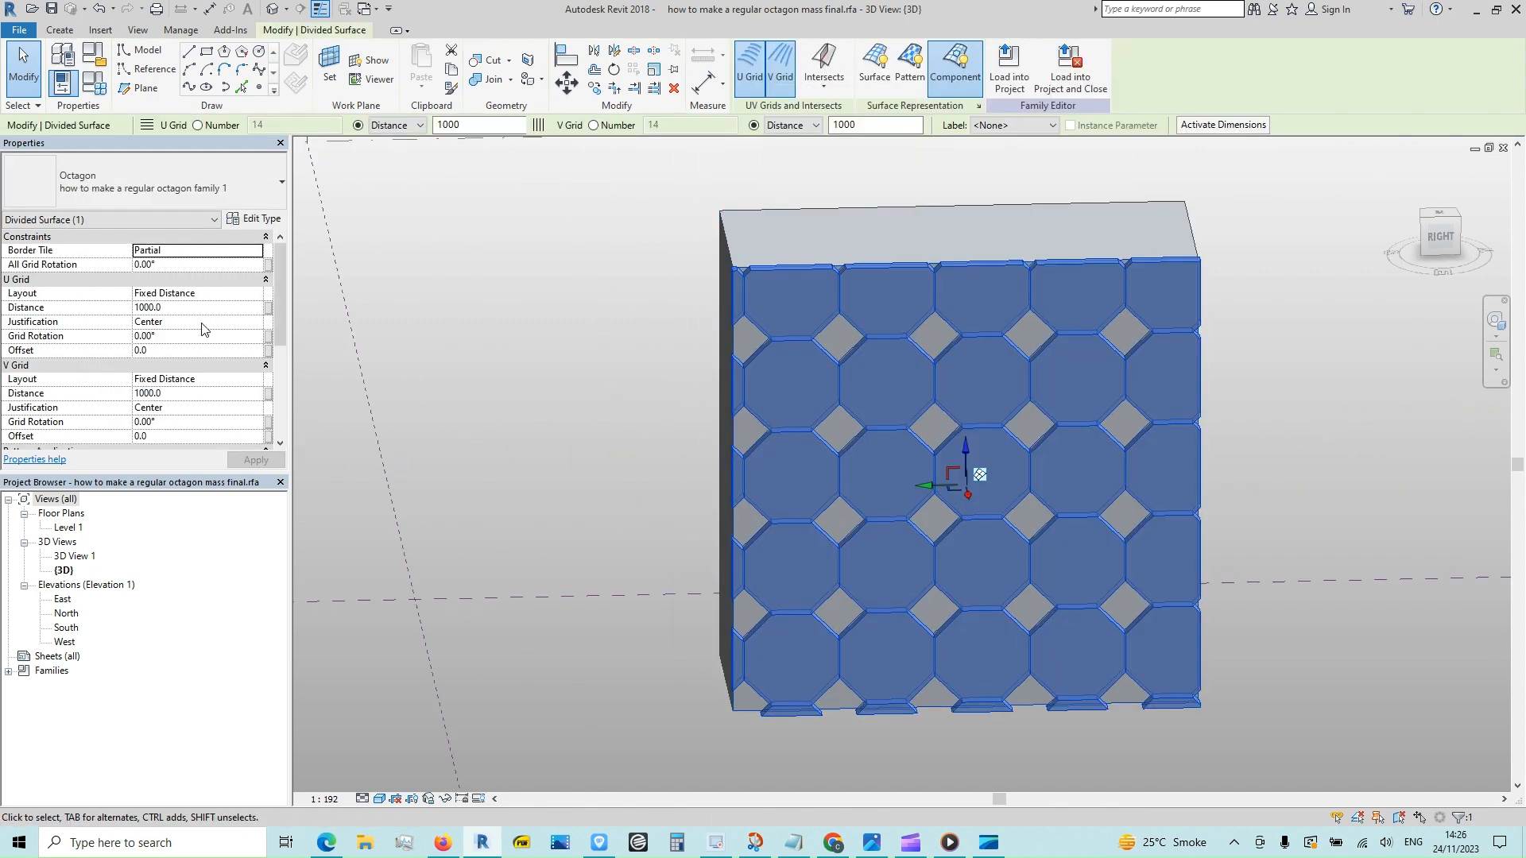
left_click(200, 307)
type("500")
left_click(190, 394)
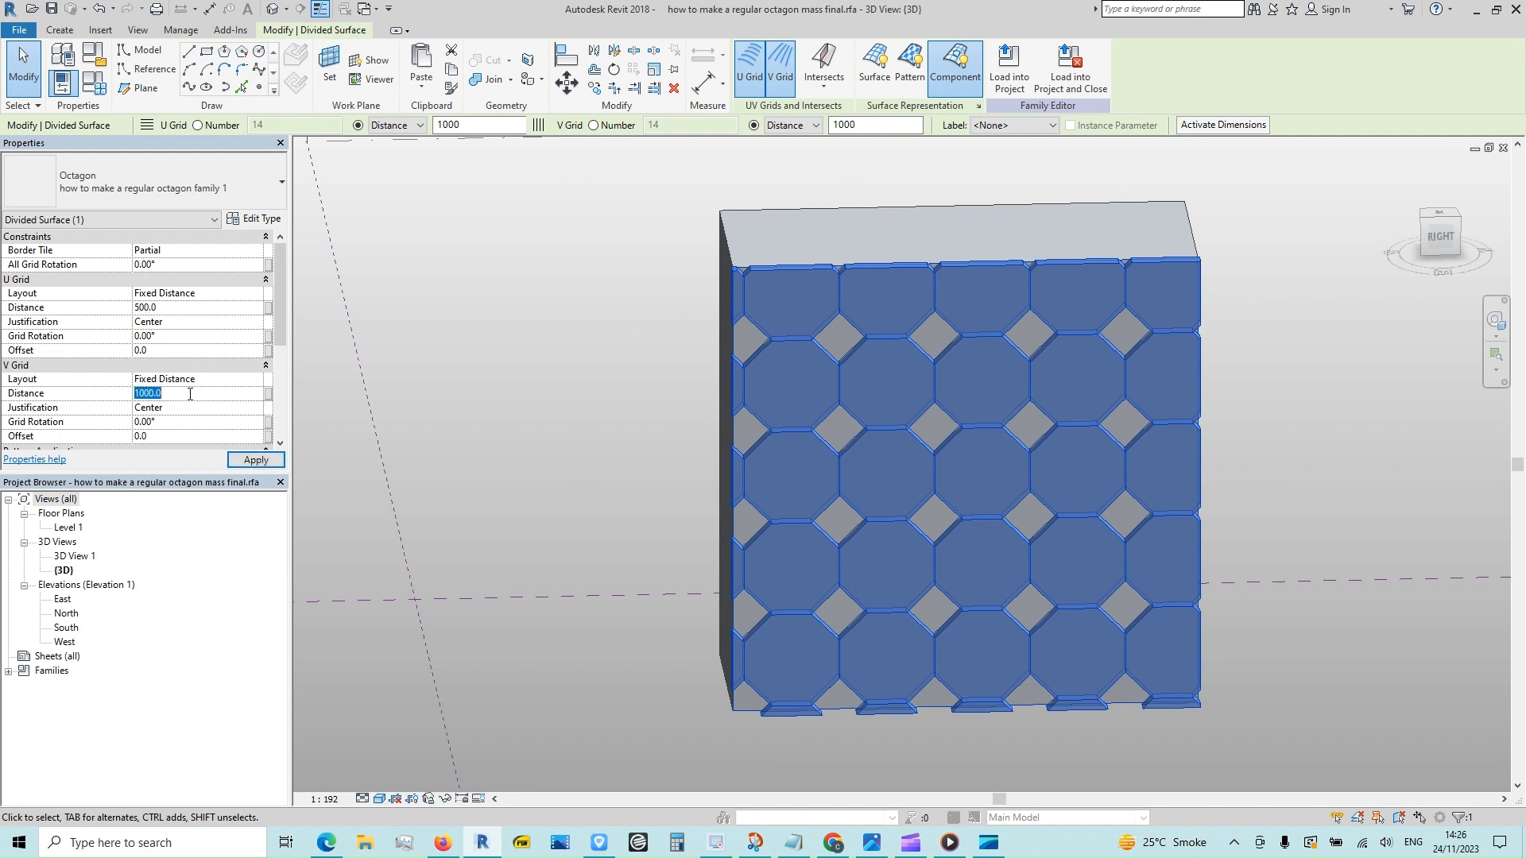
type("500")
left_click(249, 460)
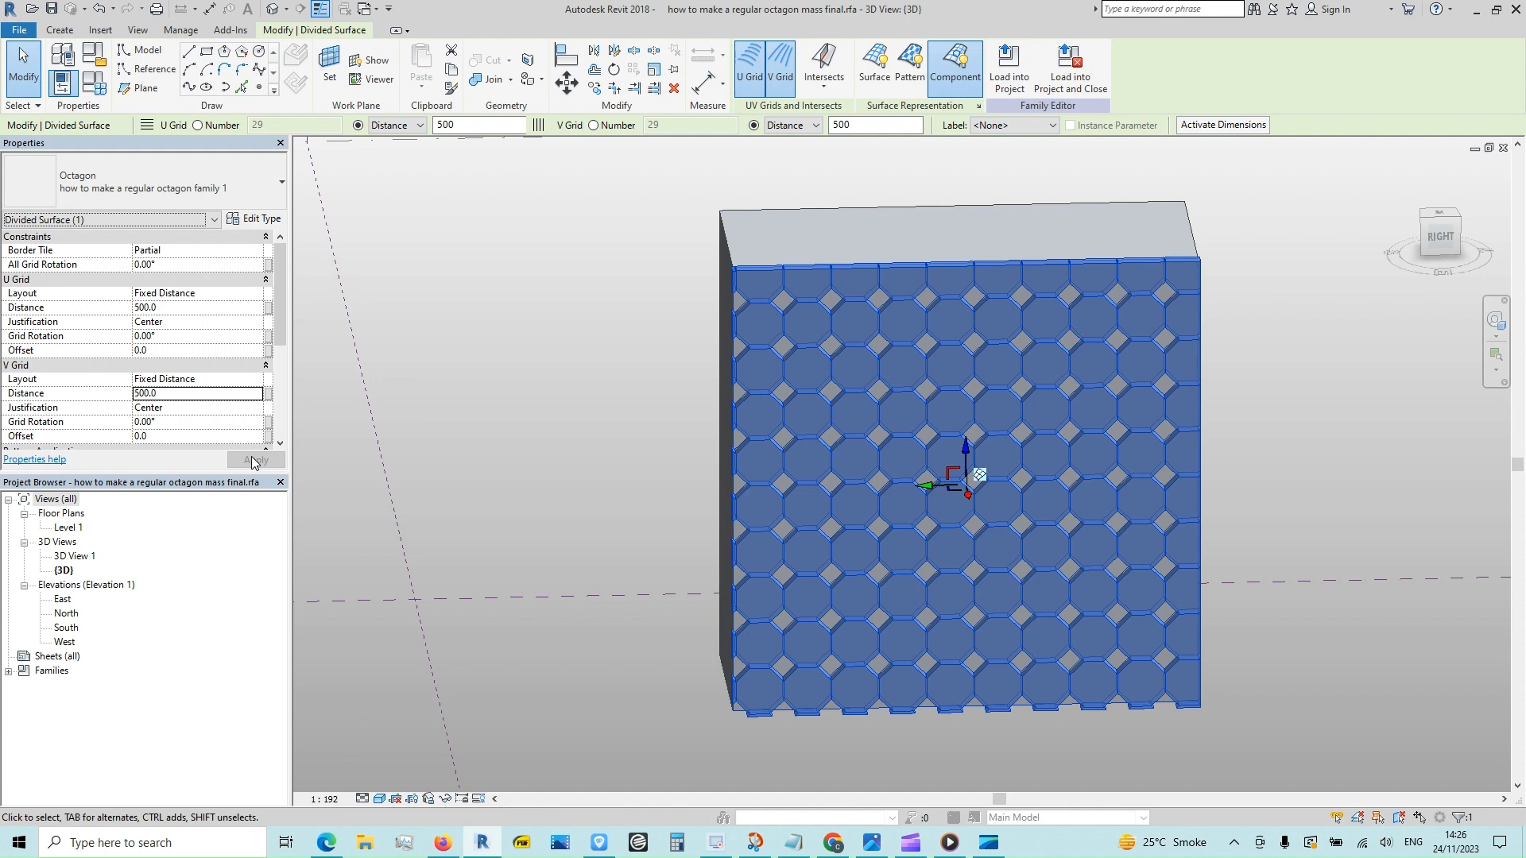
- Set the justification of both the U and V grids to Beginning
scroll(280, 340, "down", 1)
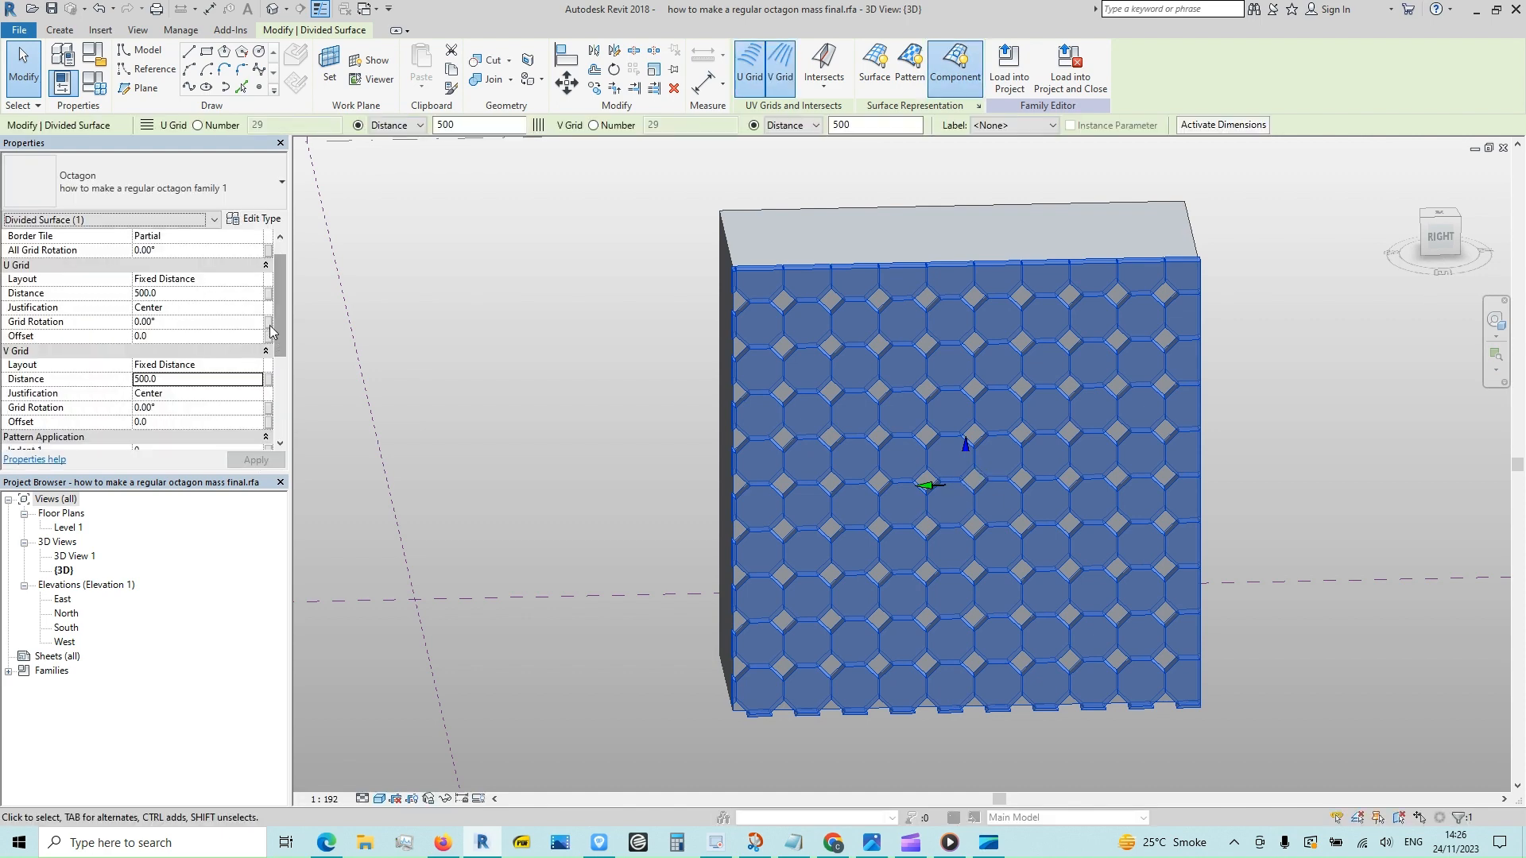
left_click(199, 307)
left_click(175, 322)
left_click(247, 463)
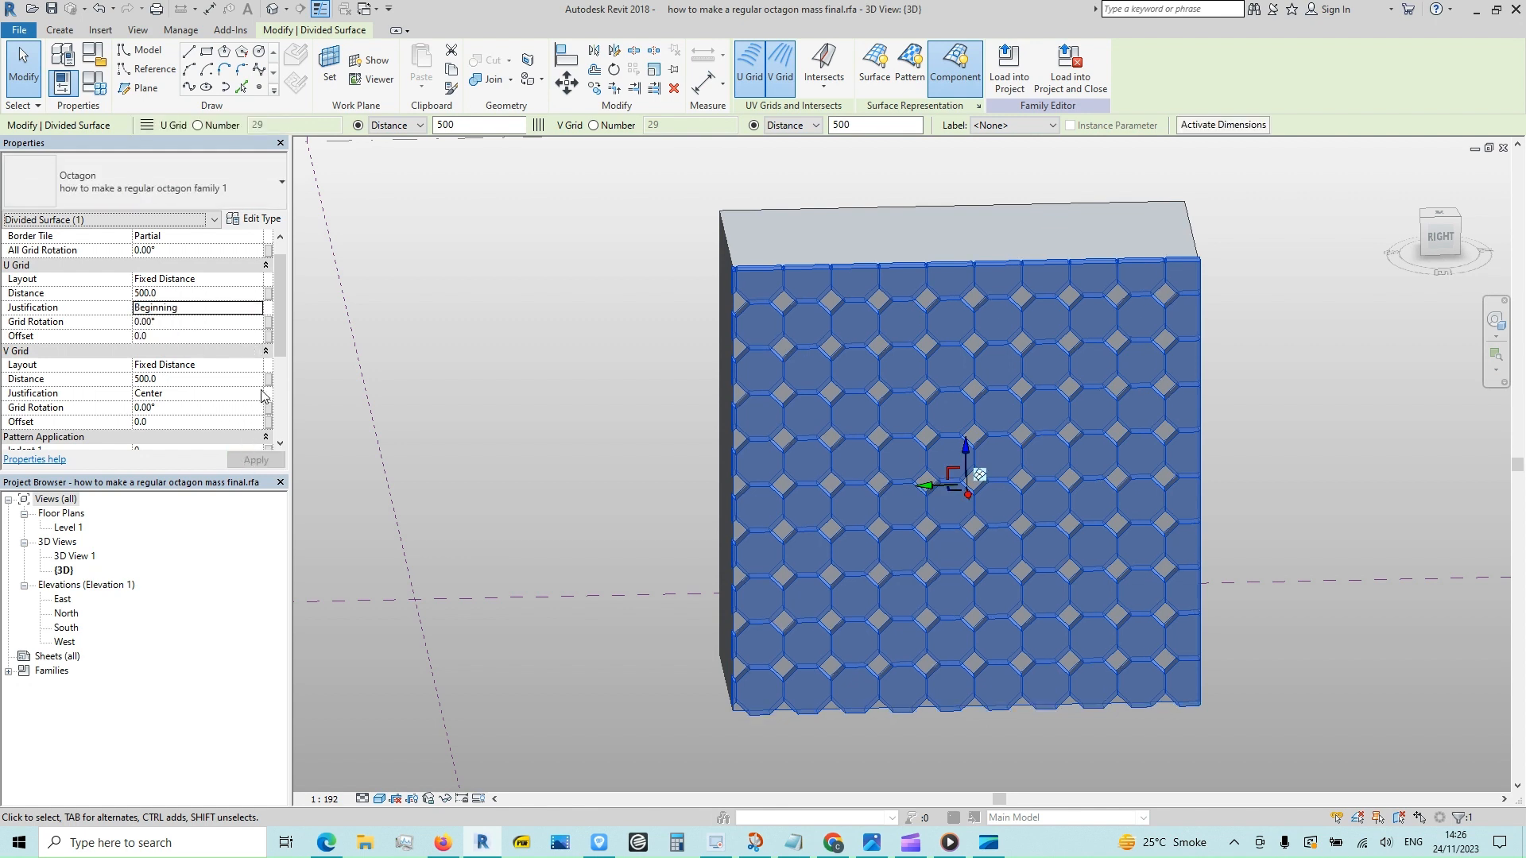
left_click(265, 393)
left_click(175, 408)
left_click(236, 462)
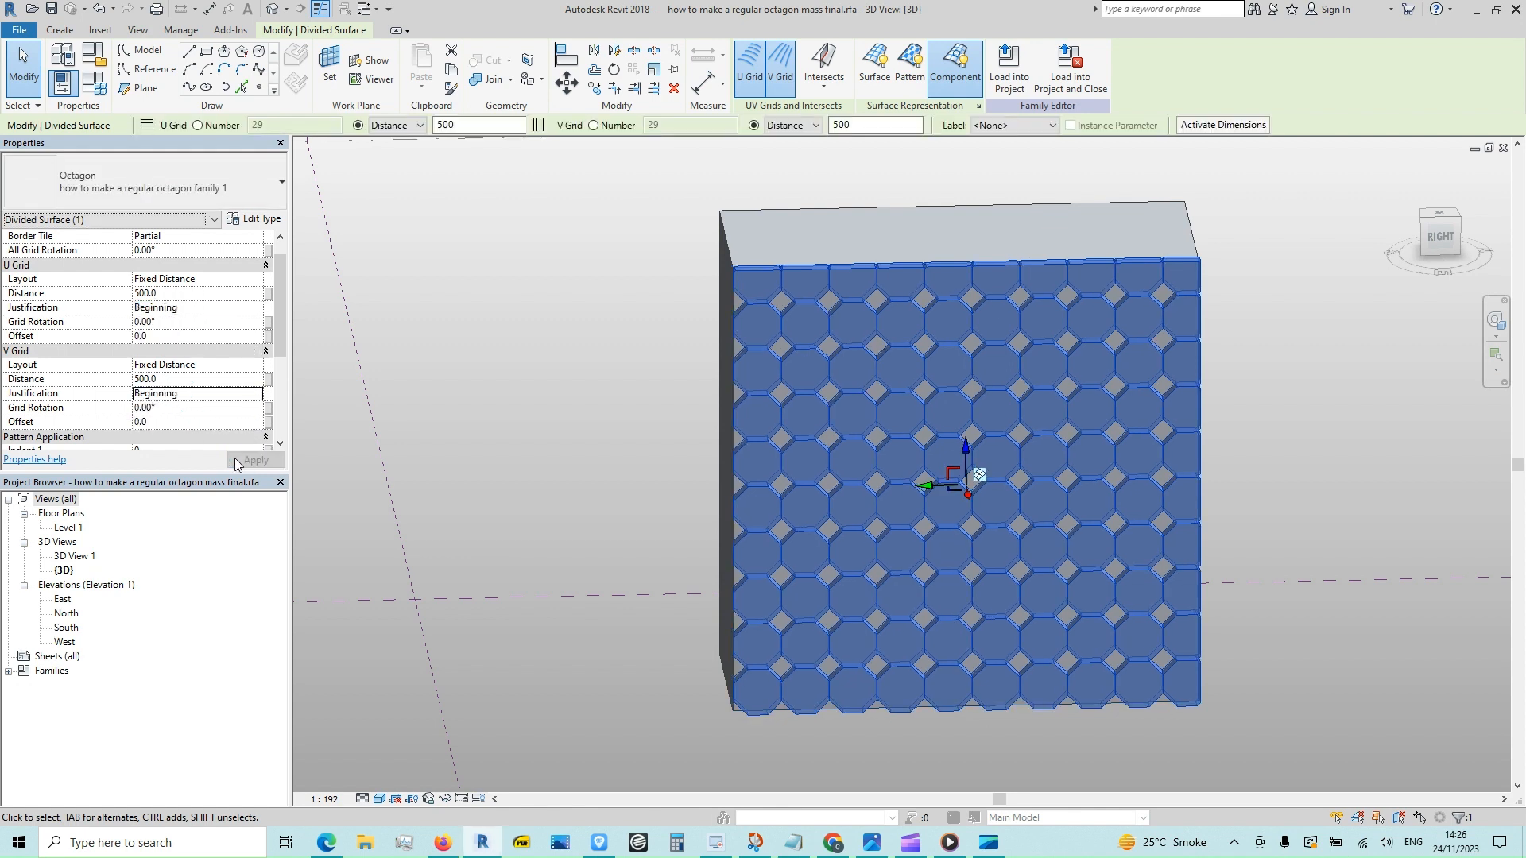
- Assign the Default material to the octagon panel type's material parameter, with its appearance colour set to RGB 128 0 64
left_click(9, 671)
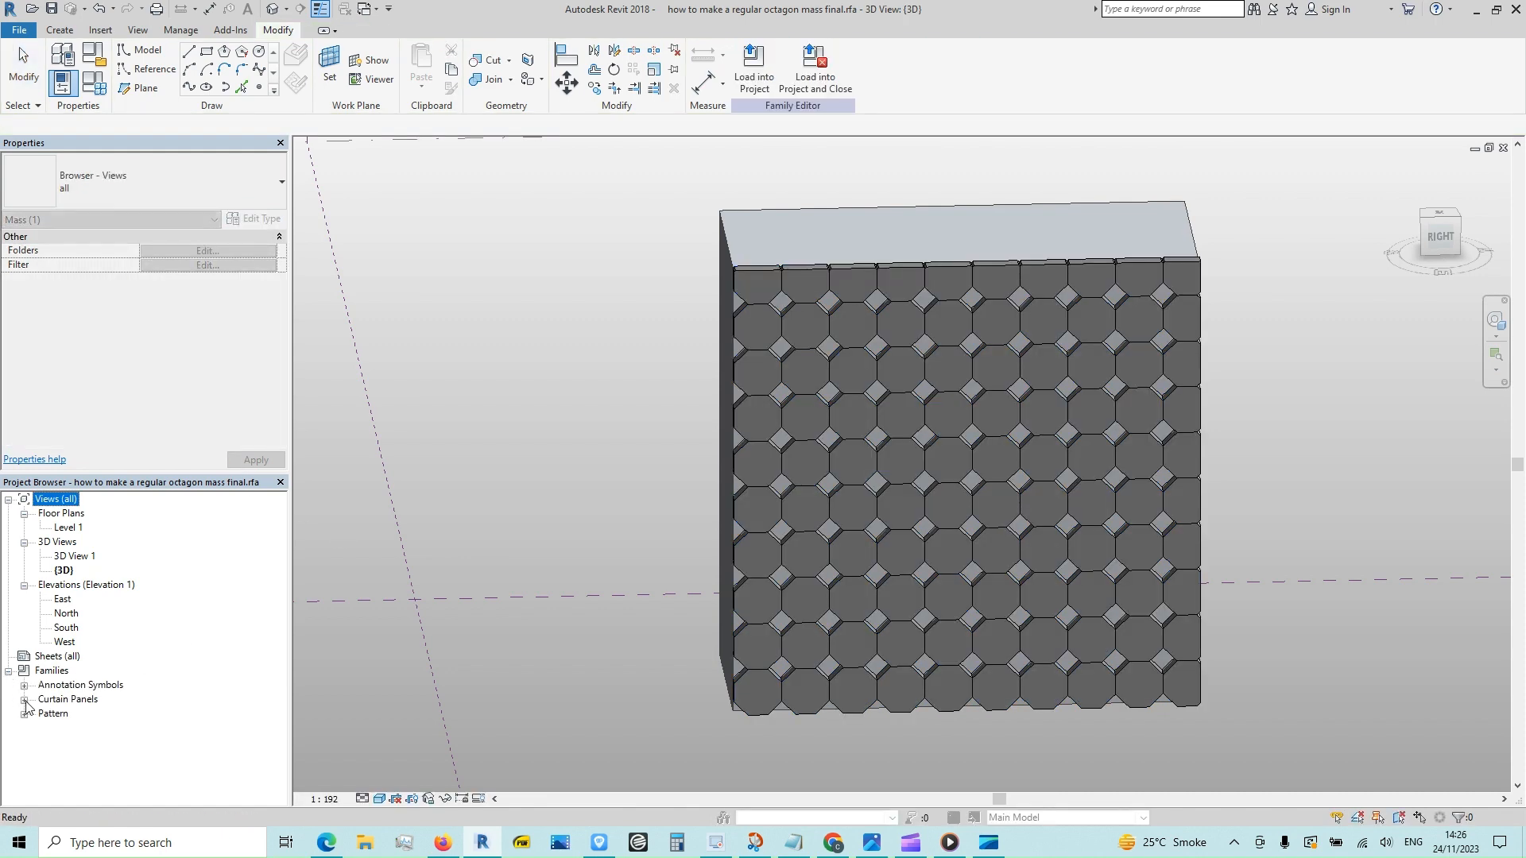
left_click(25, 699)
left_click(40, 714)
double_click(151, 728)
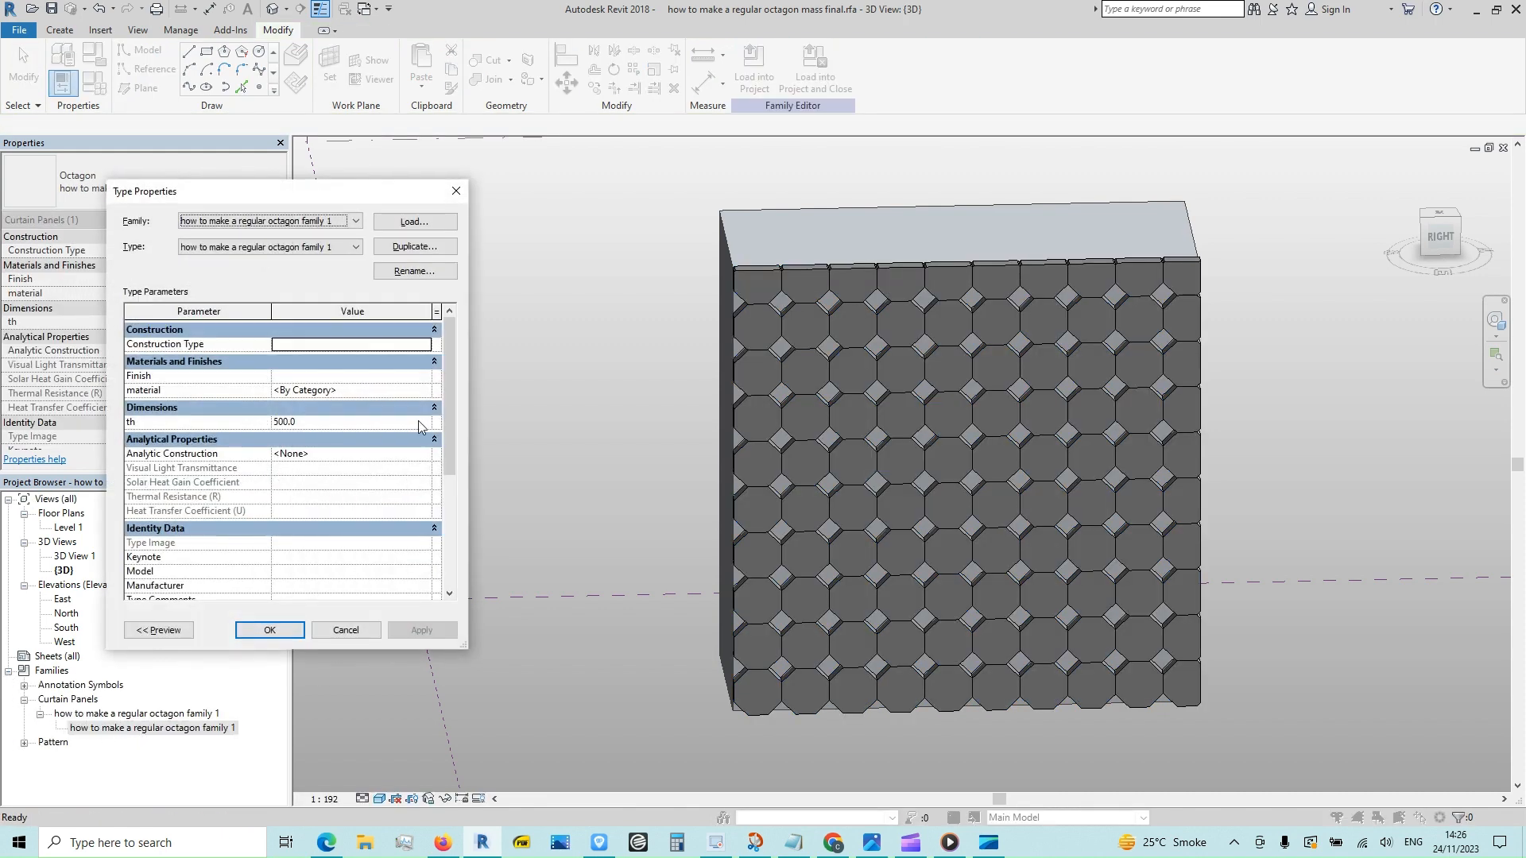
left_click(430, 390)
left_click(427, 390)
left_click(868, 119)
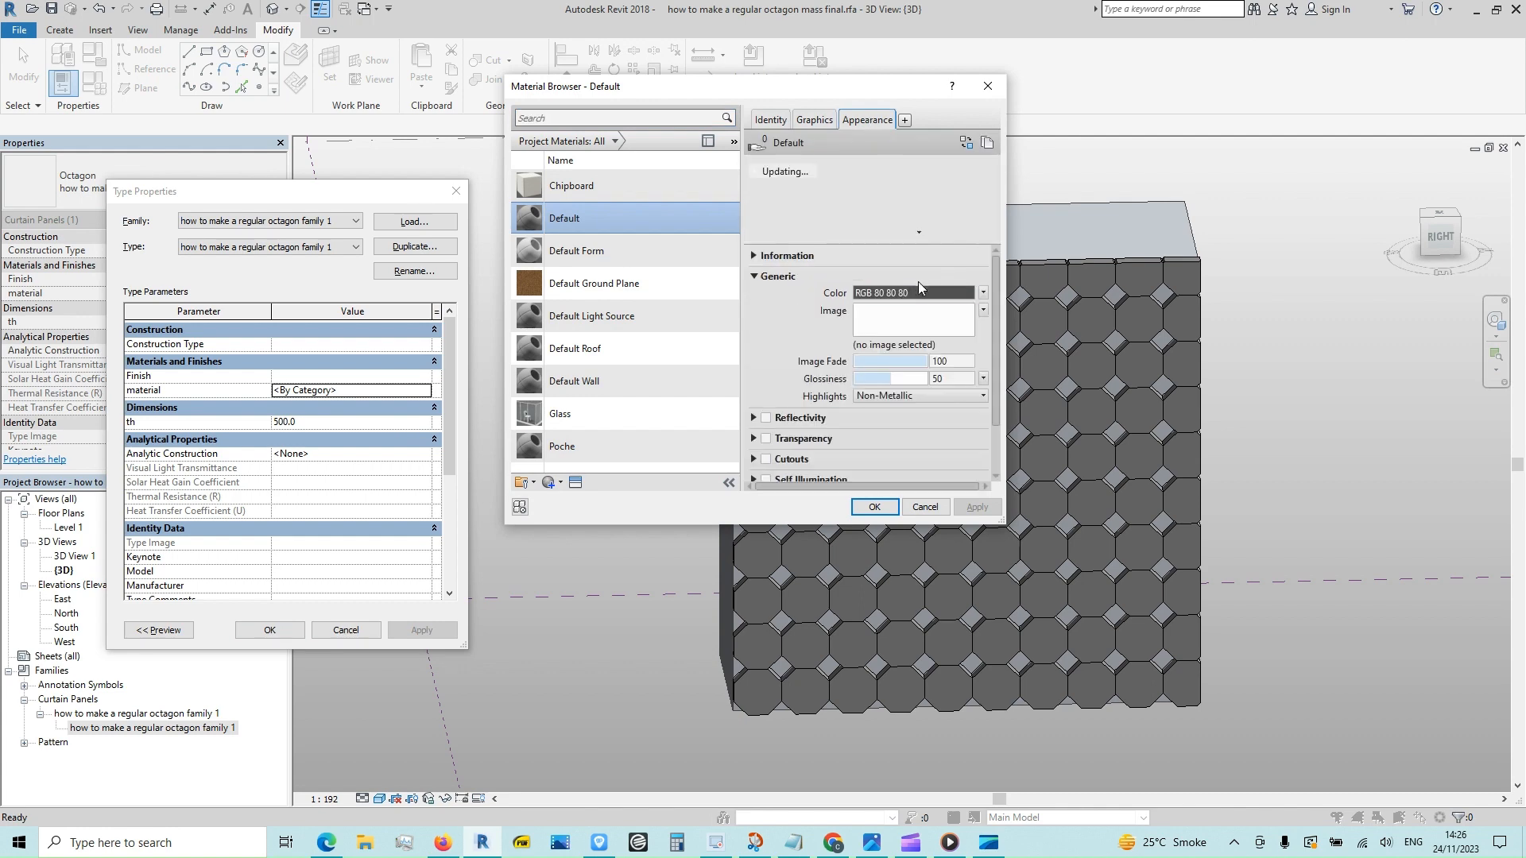
left_click(918, 282)
left_click(714, 226)
left_click(820, 442)
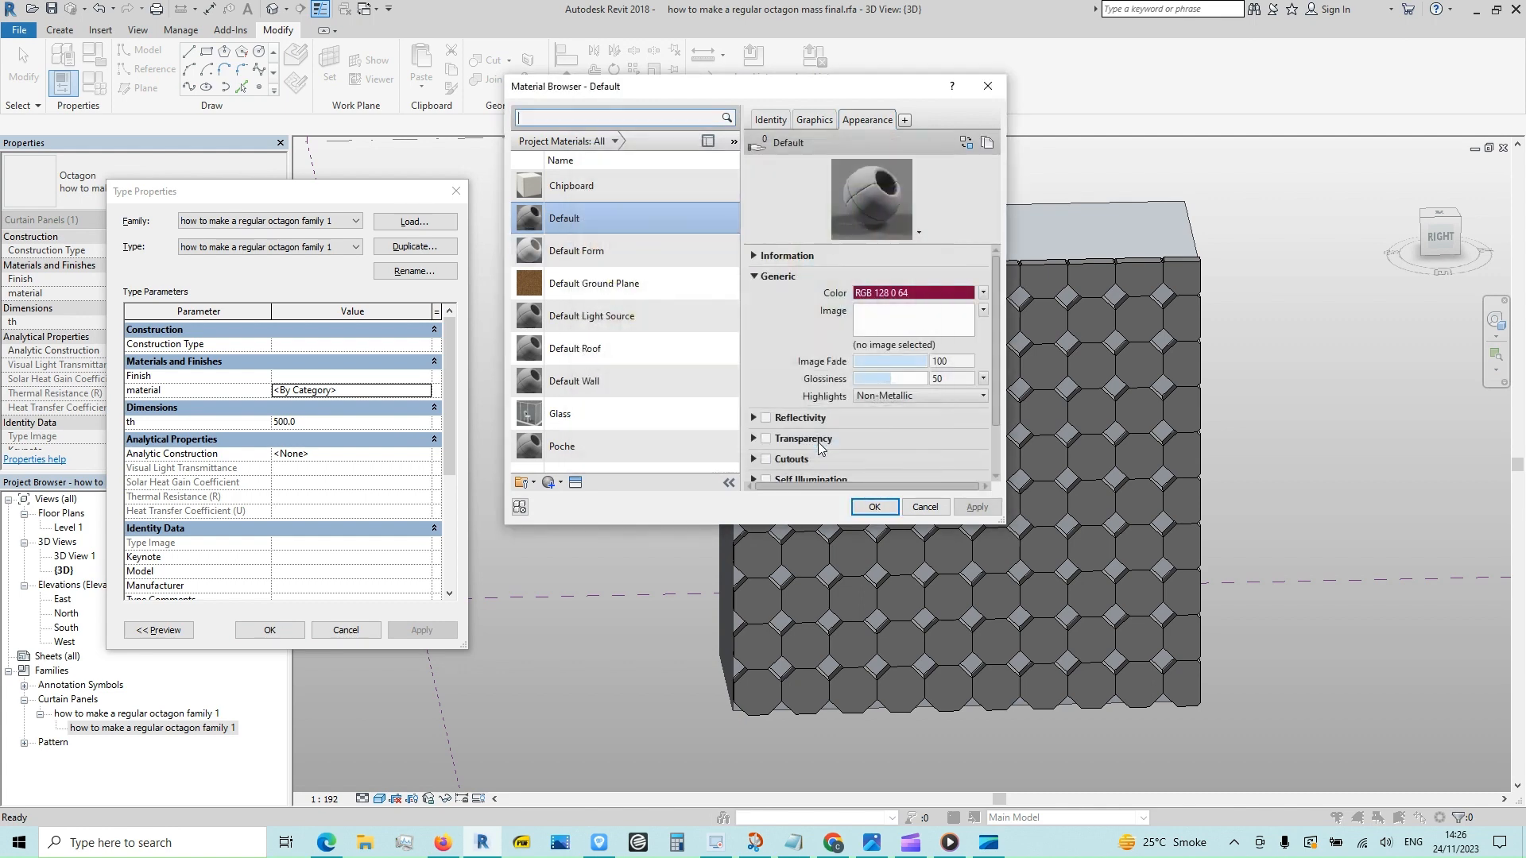
left_click(875, 507)
key("Return")
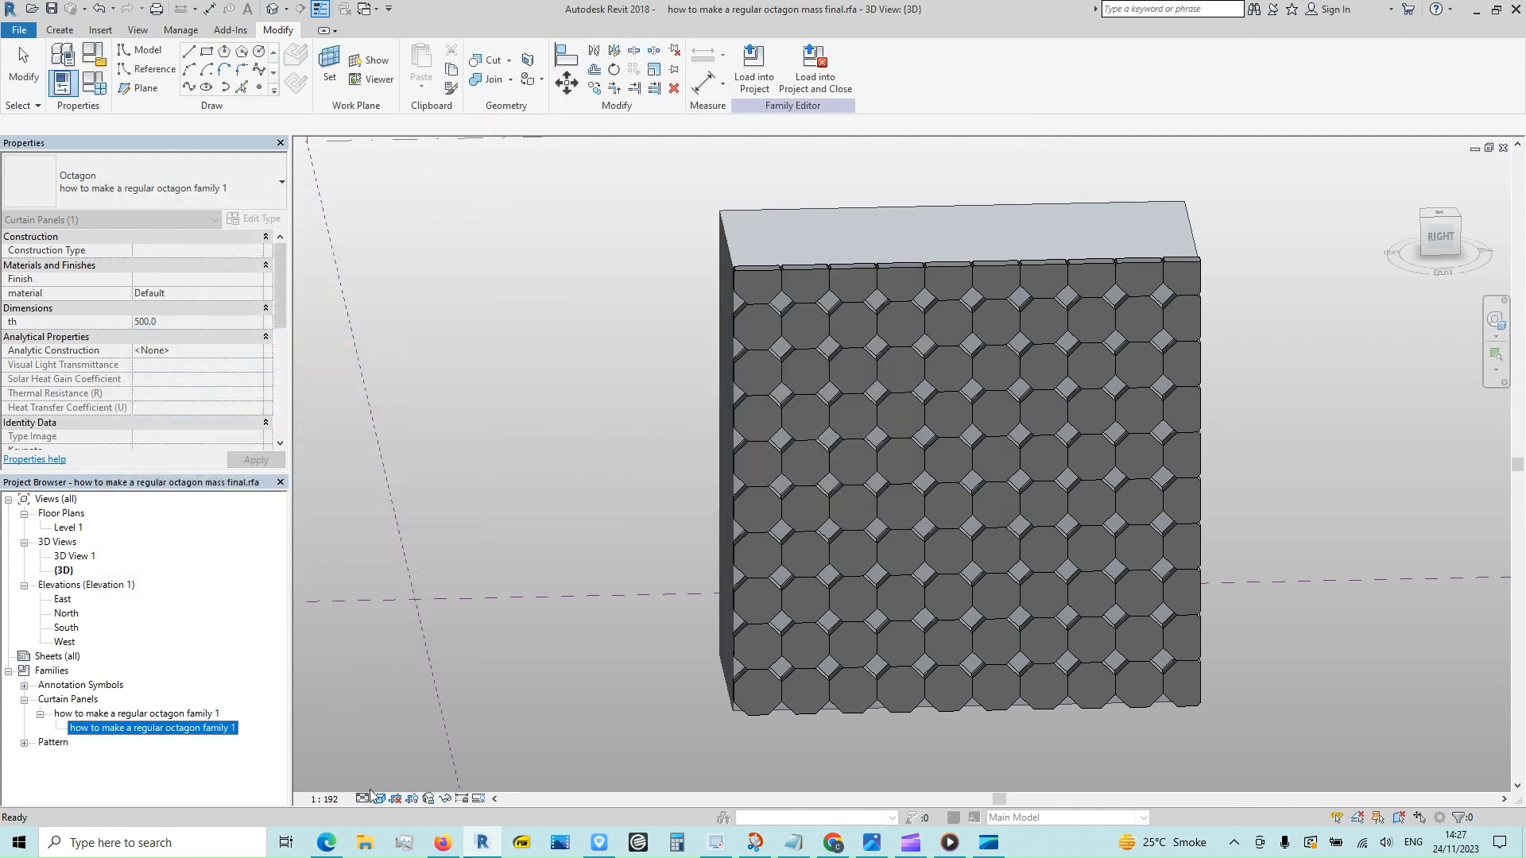
- Switch the 3D view to the Realistic visual style and inspect the panelled face from an angle
left_click(379, 799)
left_click(413, 767)
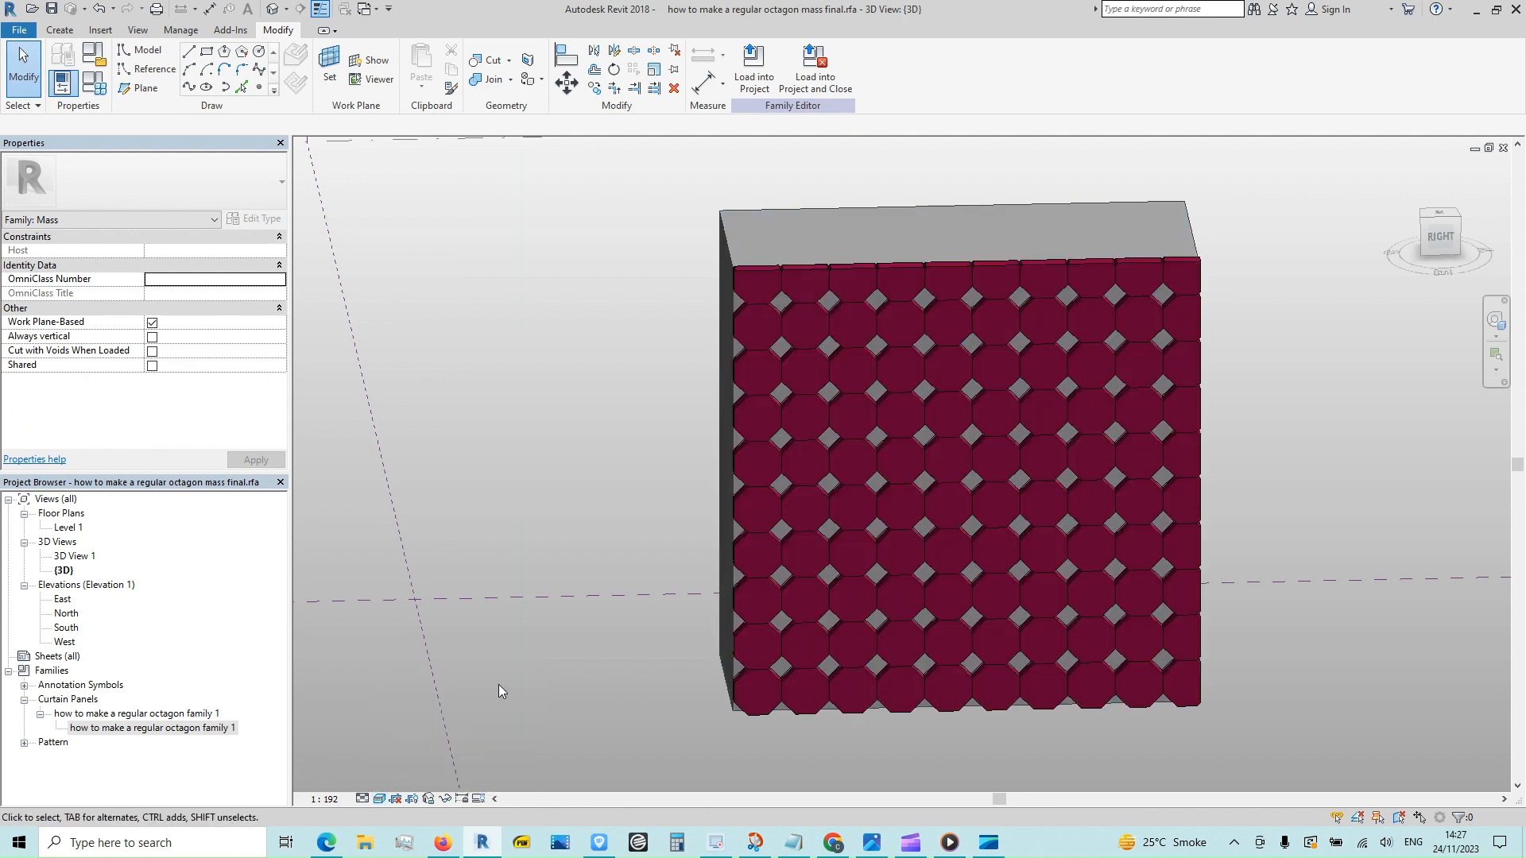
scroll(654, 585, "down", 1)
middle_click_drag(1111, 704, 1296, 616, "shift")
scroll(803, 494, "up", 1)
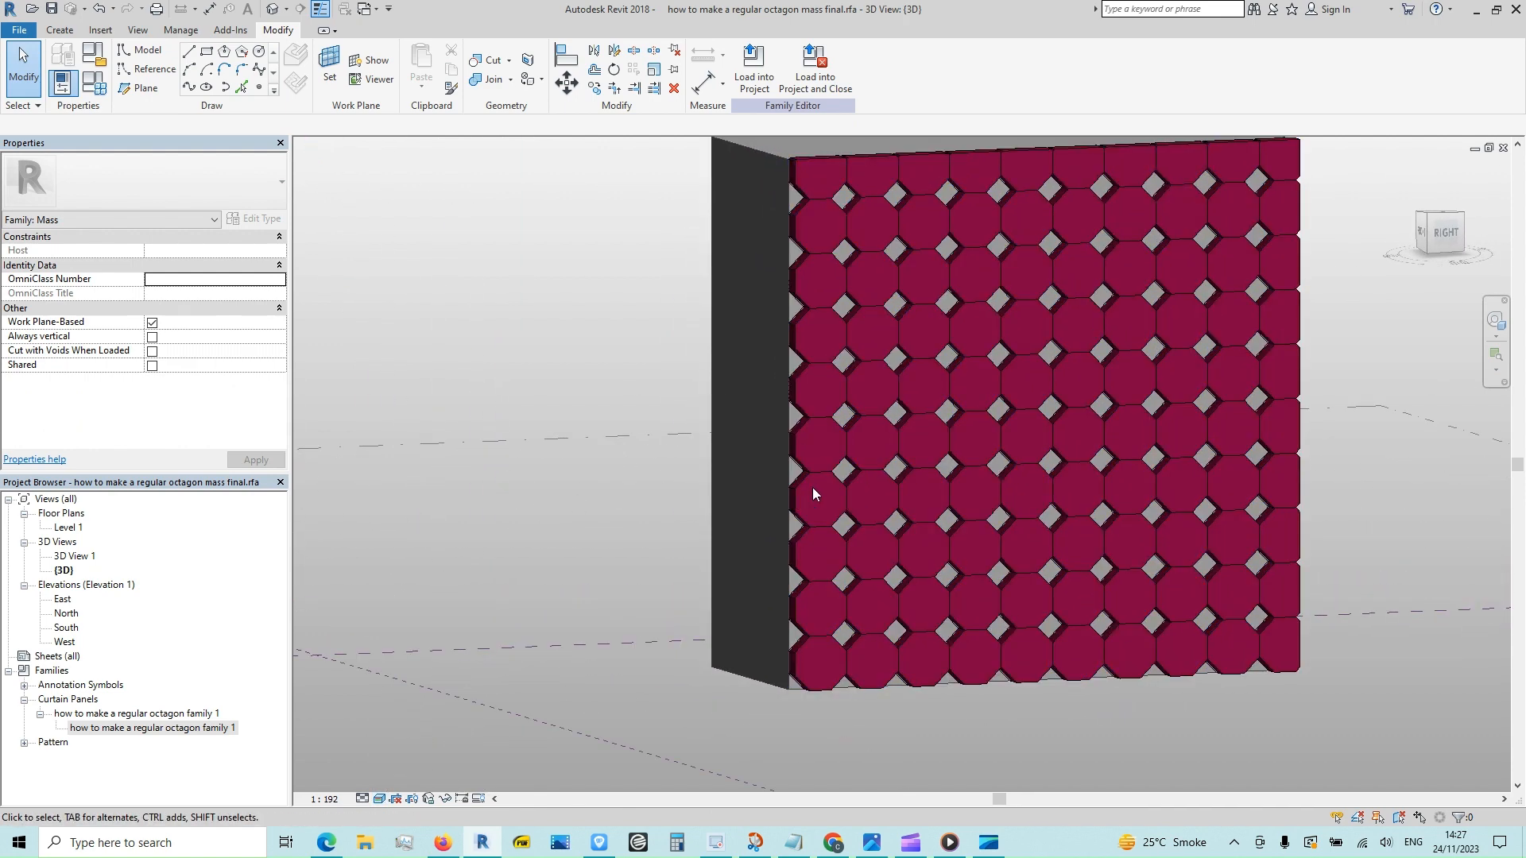
- Set the octagon panel type's th parameter to 400 mm
double_click(123, 732)
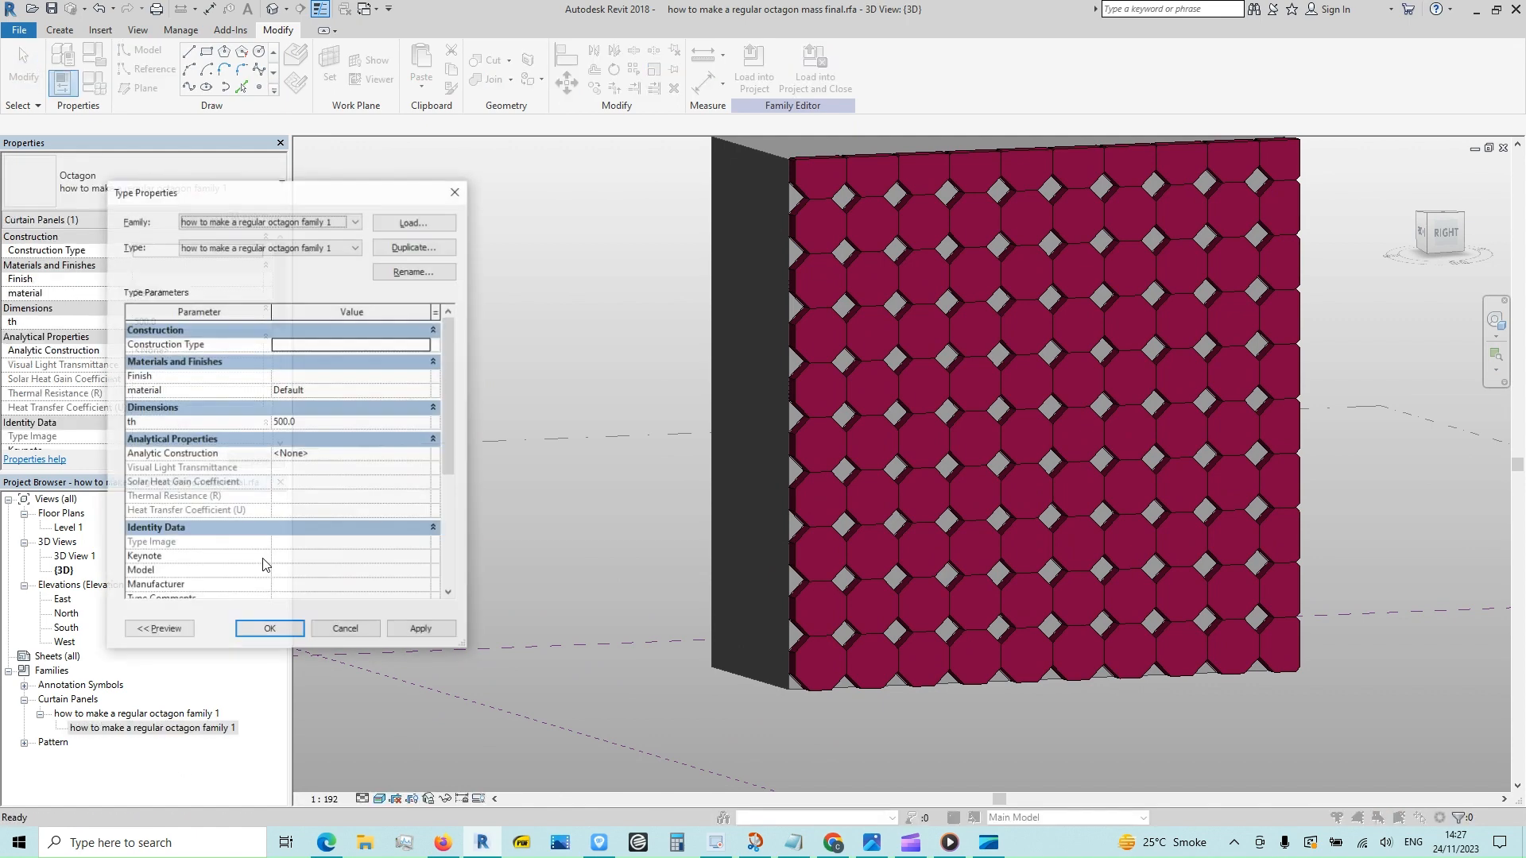
left_click(316, 422)
type("400")
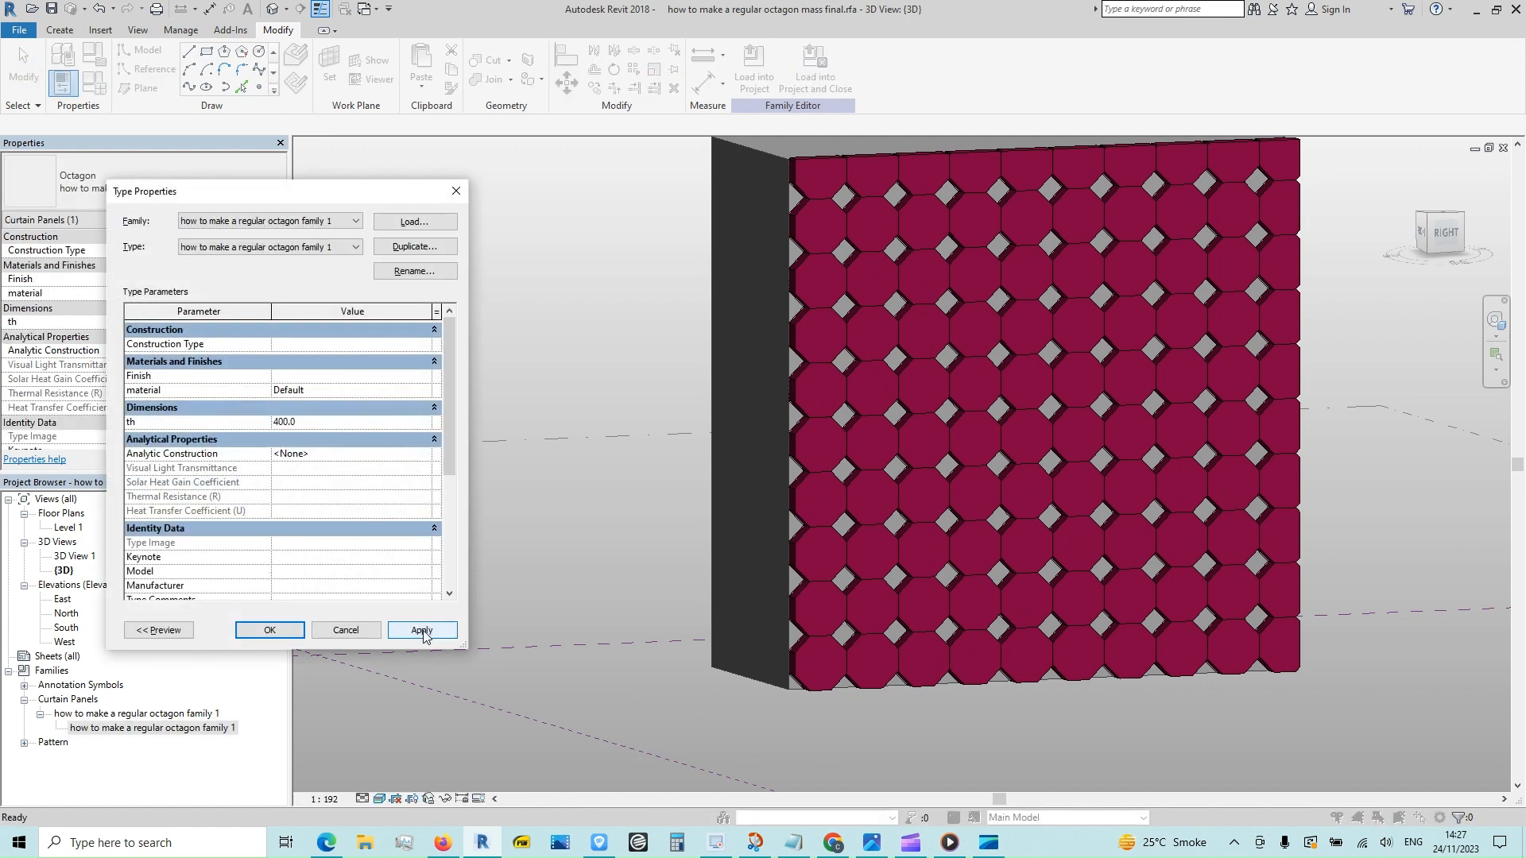
left_click(422, 630)
- Change the appearance colour of the panel type's Default material to pink, RGB 255 130 192
left_click(425, 390)
left_click(425, 390)
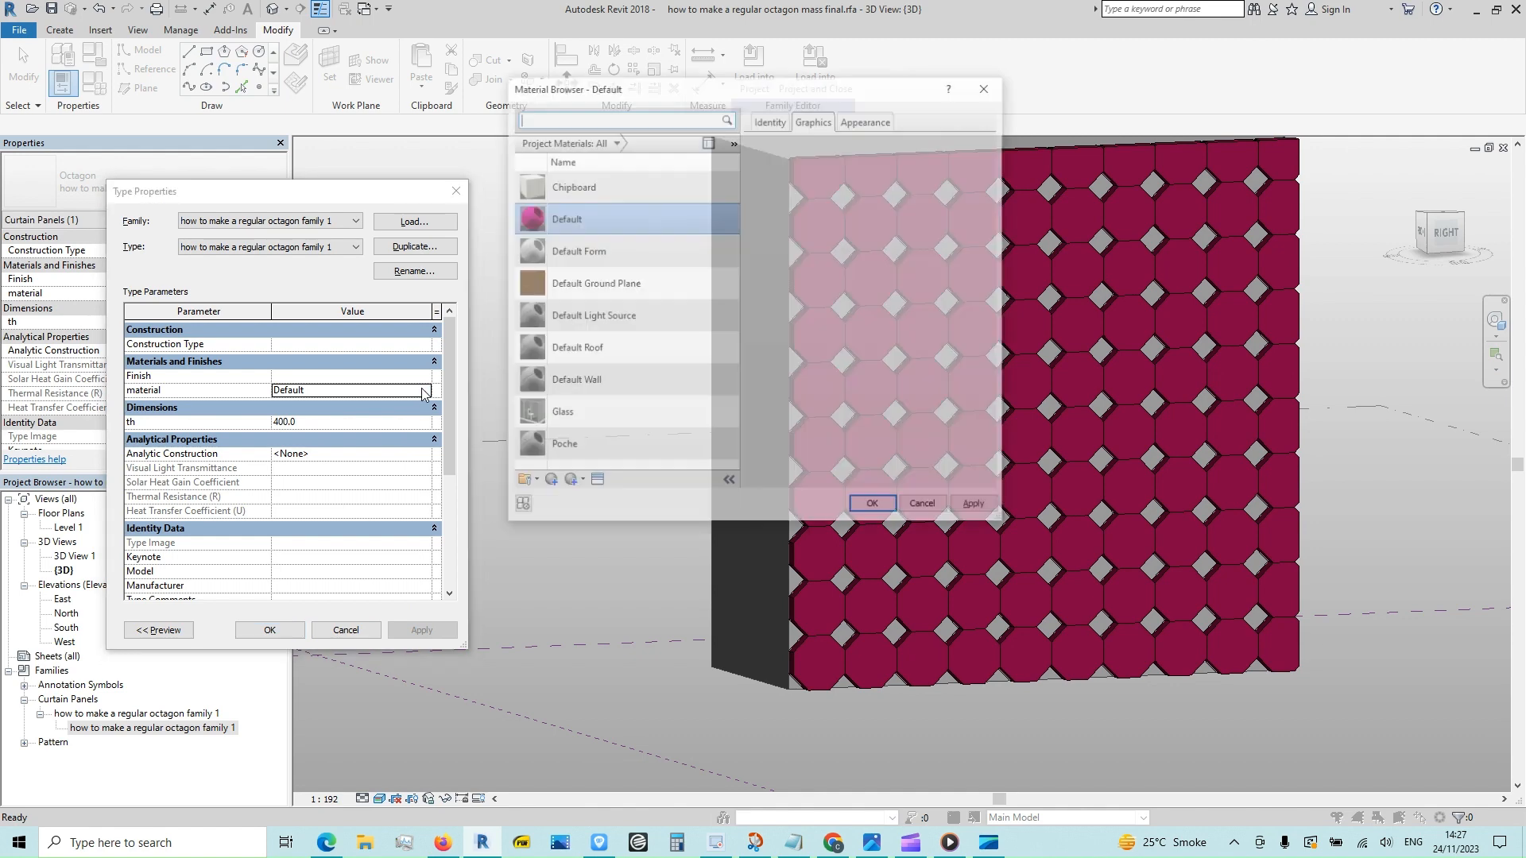
left_click(867, 119)
left_click(908, 293)
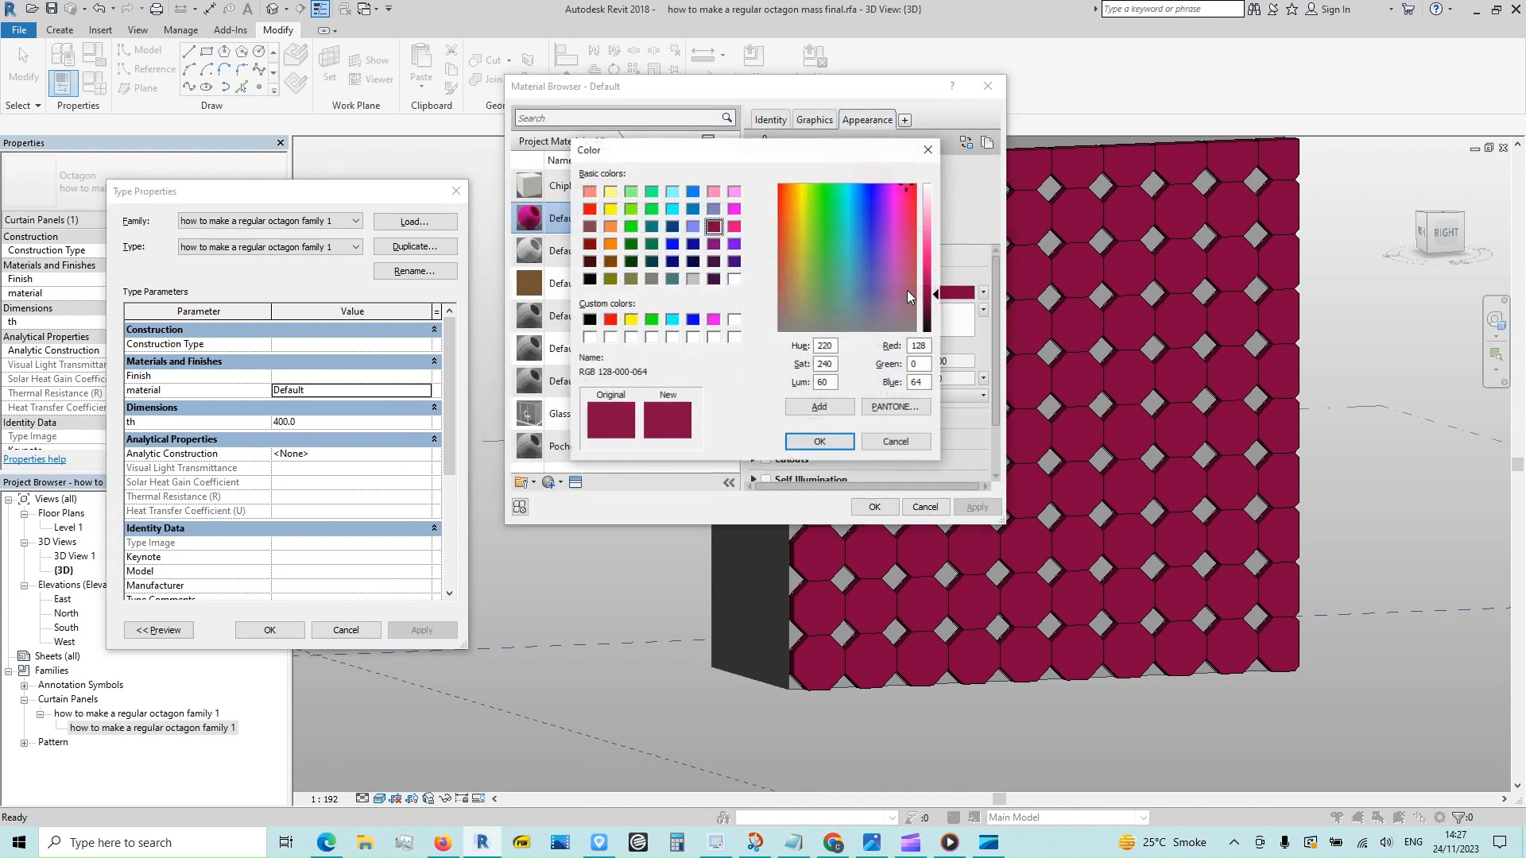
left_click(928, 222)
left_click(820, 442)
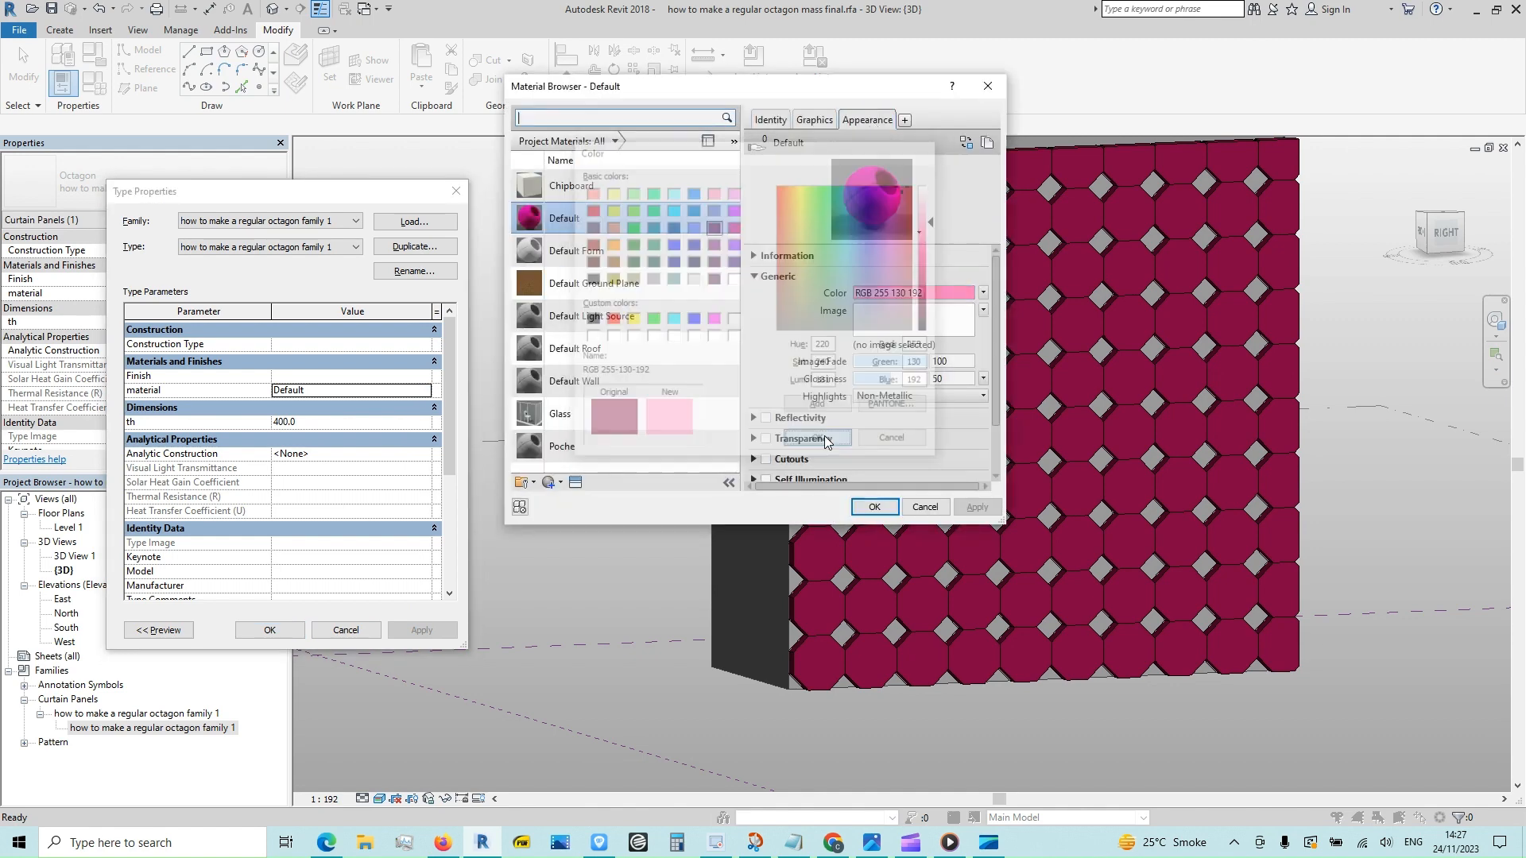
left_click(875, 507)
left_click(269, 630)
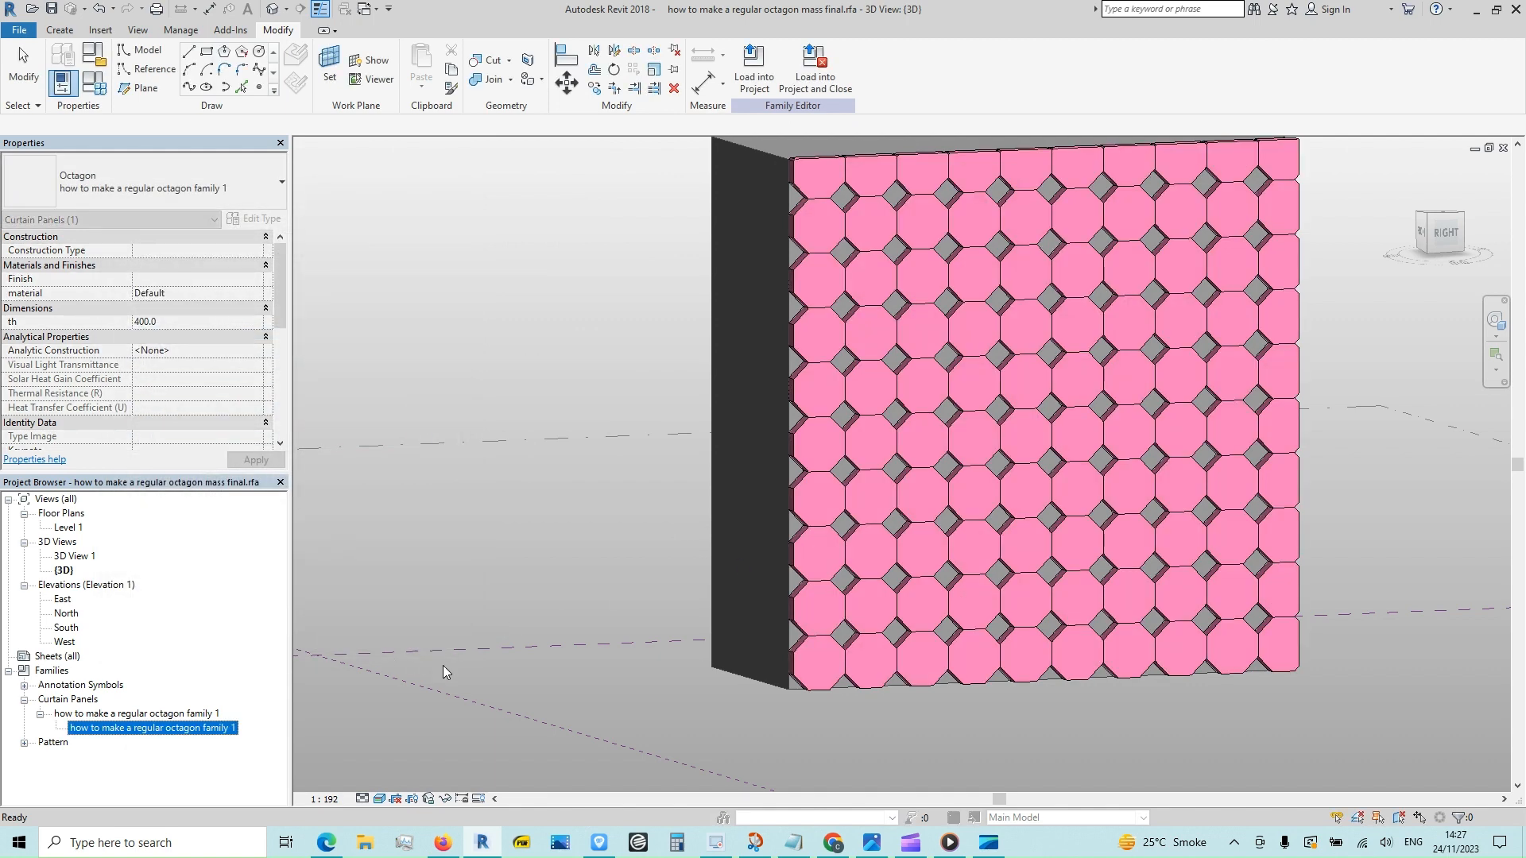
scroll(483, 547, "down", 1)
left_click(483, 540)
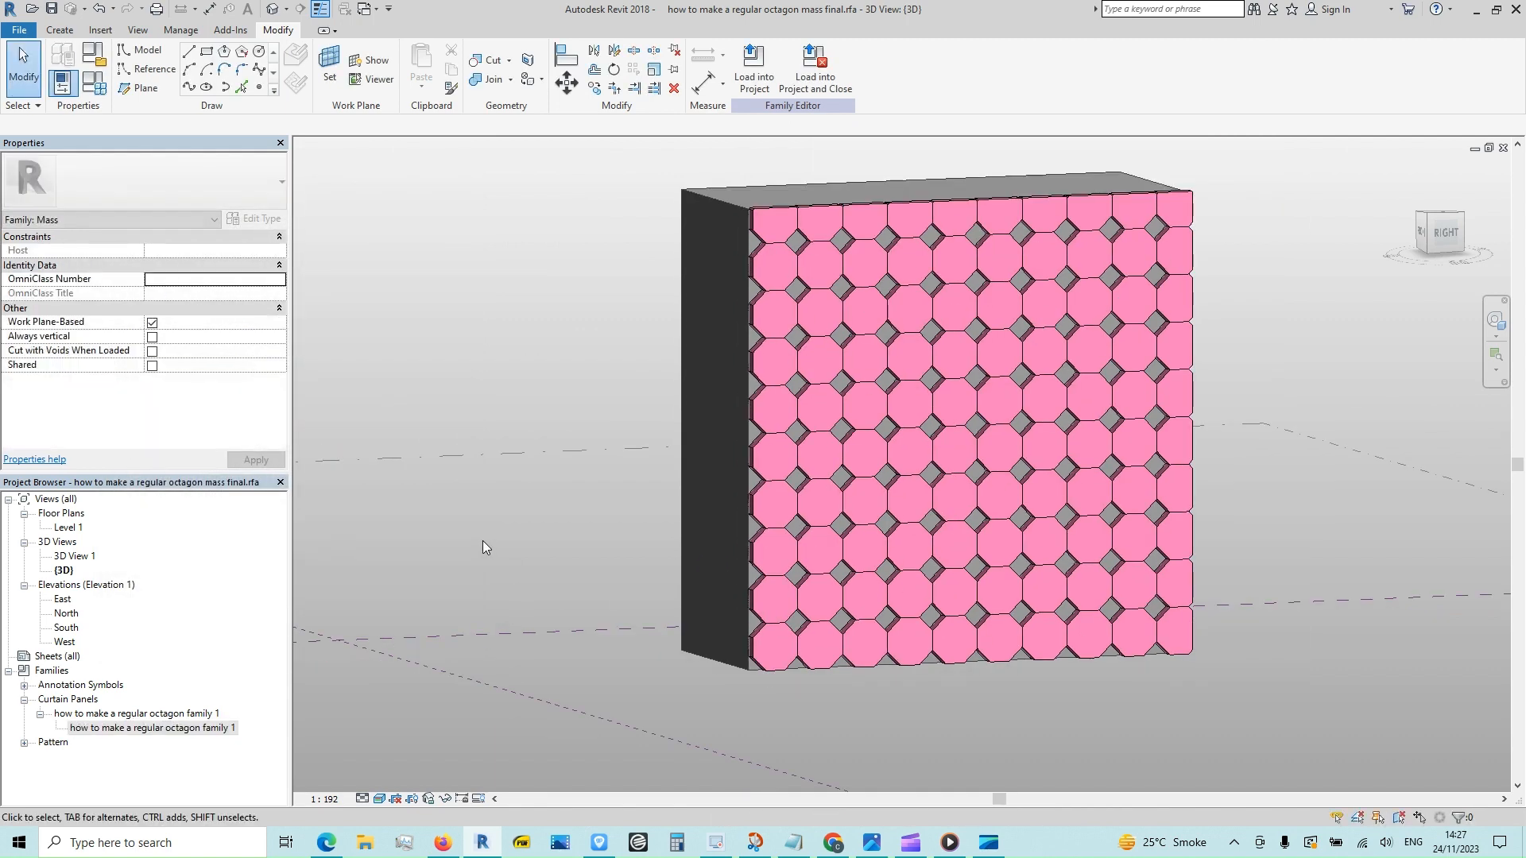